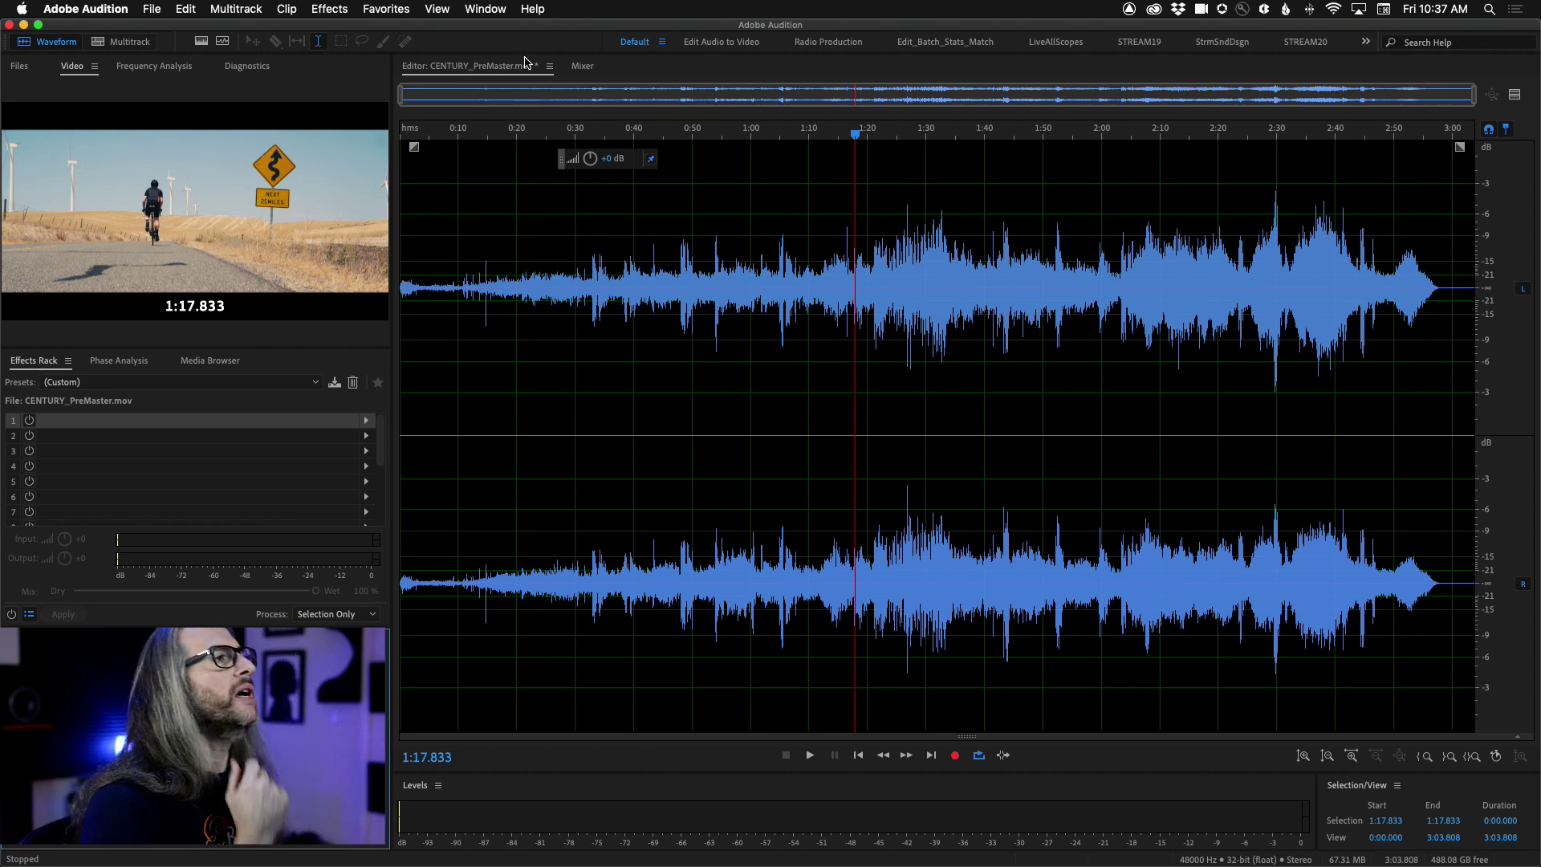
- Play the mix from the start with the video preview enlarged, then restore the layout, stop playback and return the playhead to 0:00.000
{"action": "left_click_drag", "start_coordinate": [855, 135], "coordinate": [385, 138]}
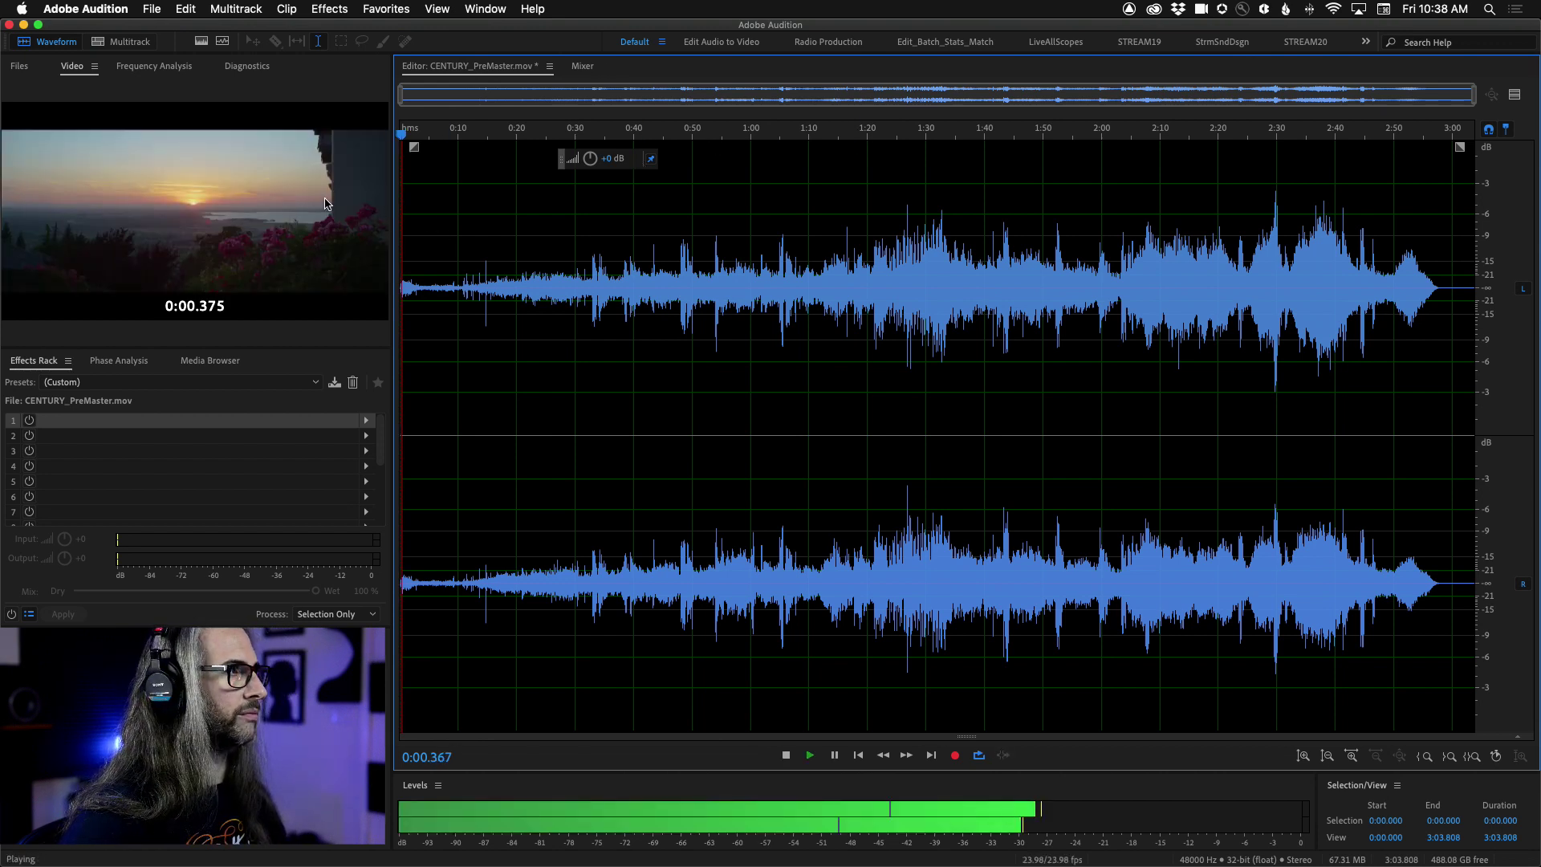
{"action": "key", "text": "grave"}
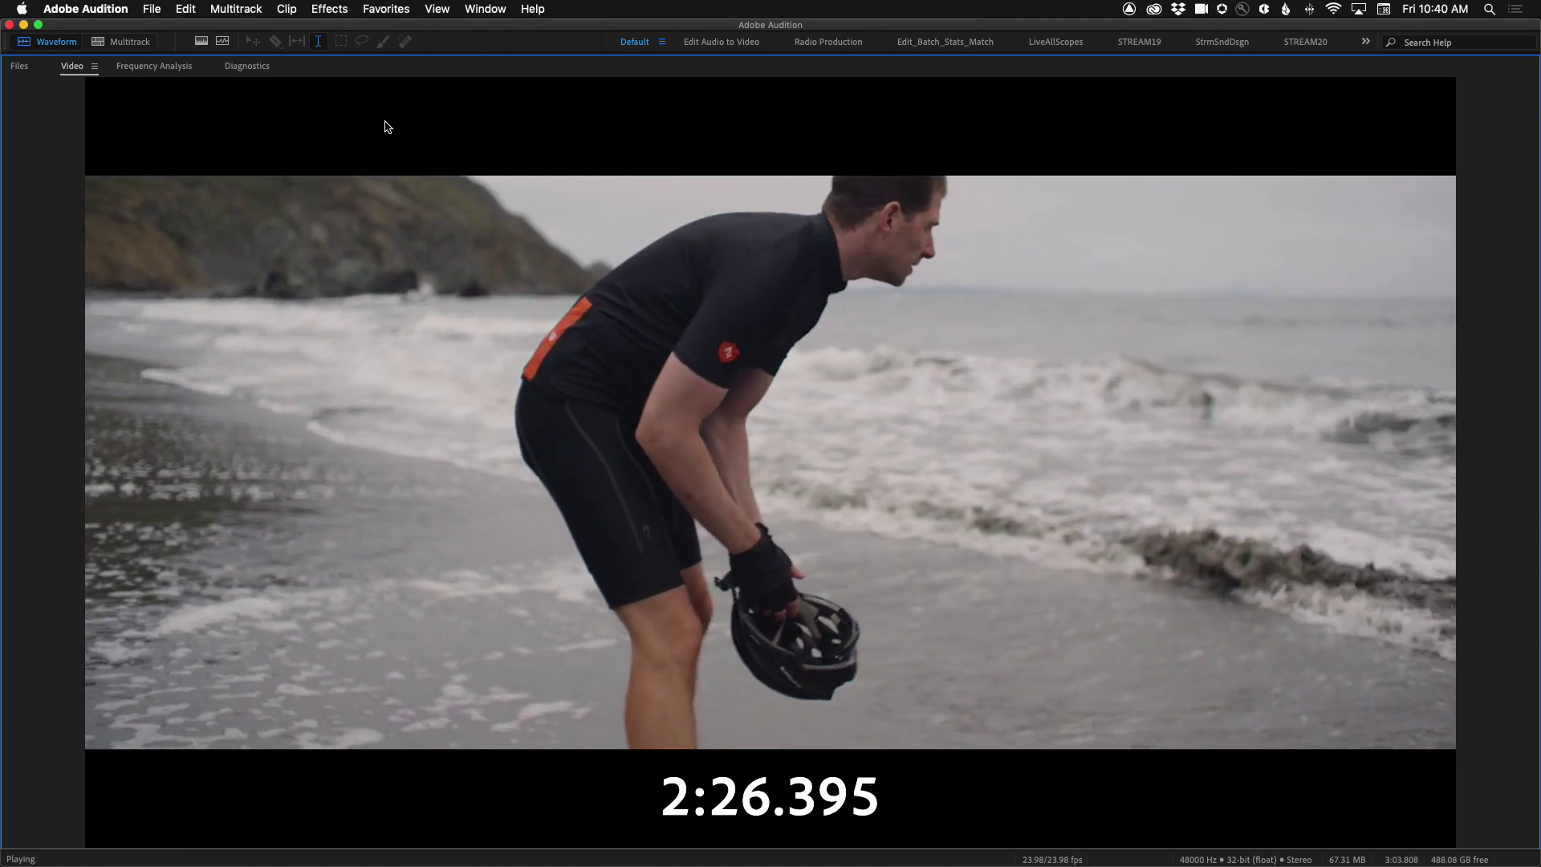
{"action": "key", "text": "grave"}
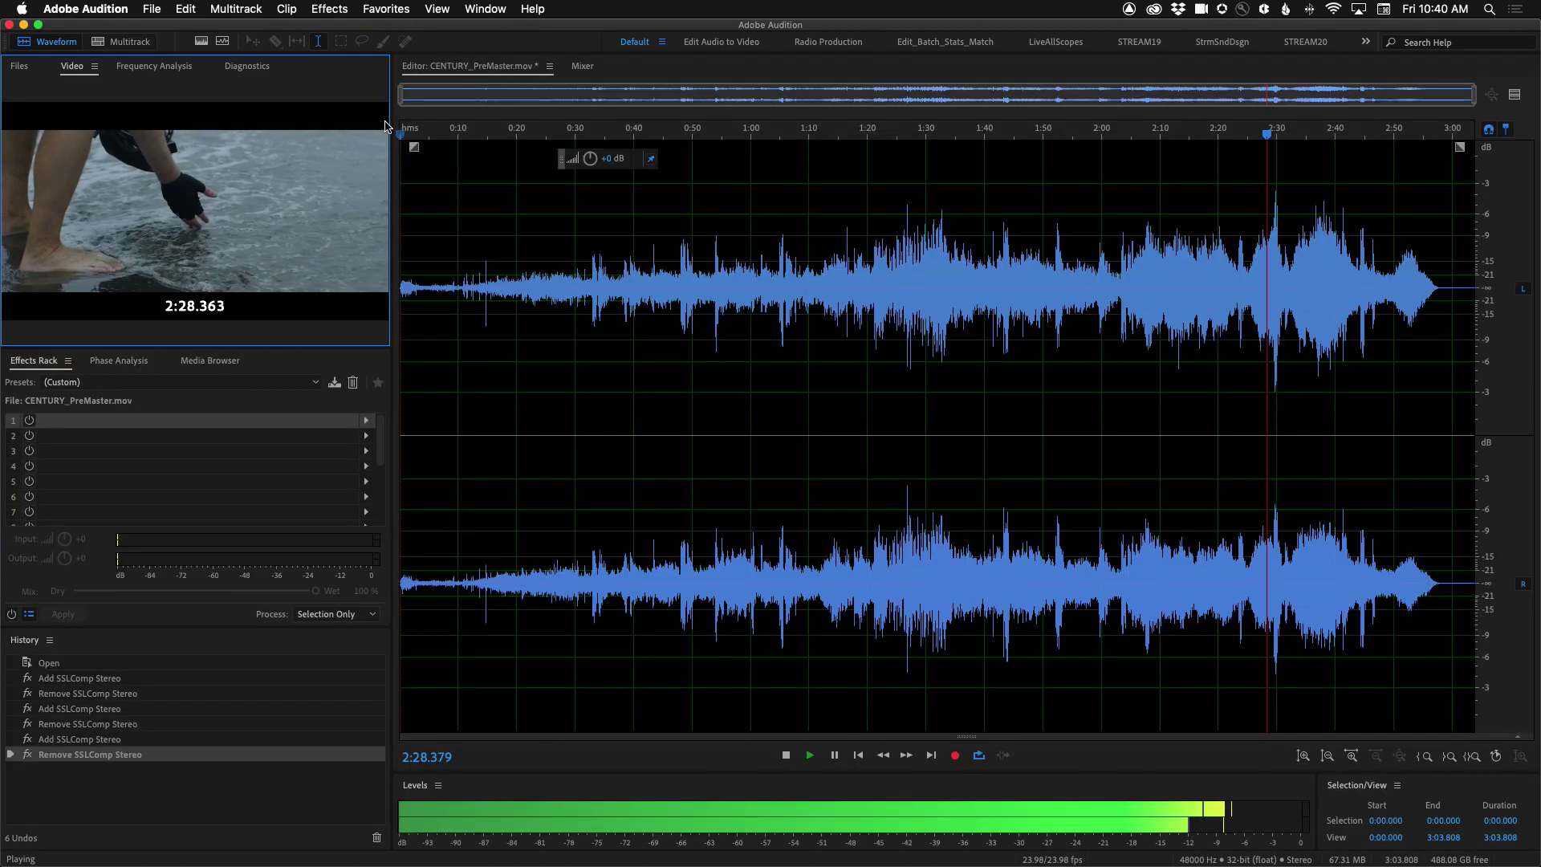
{"action": "key", "text": "space"}
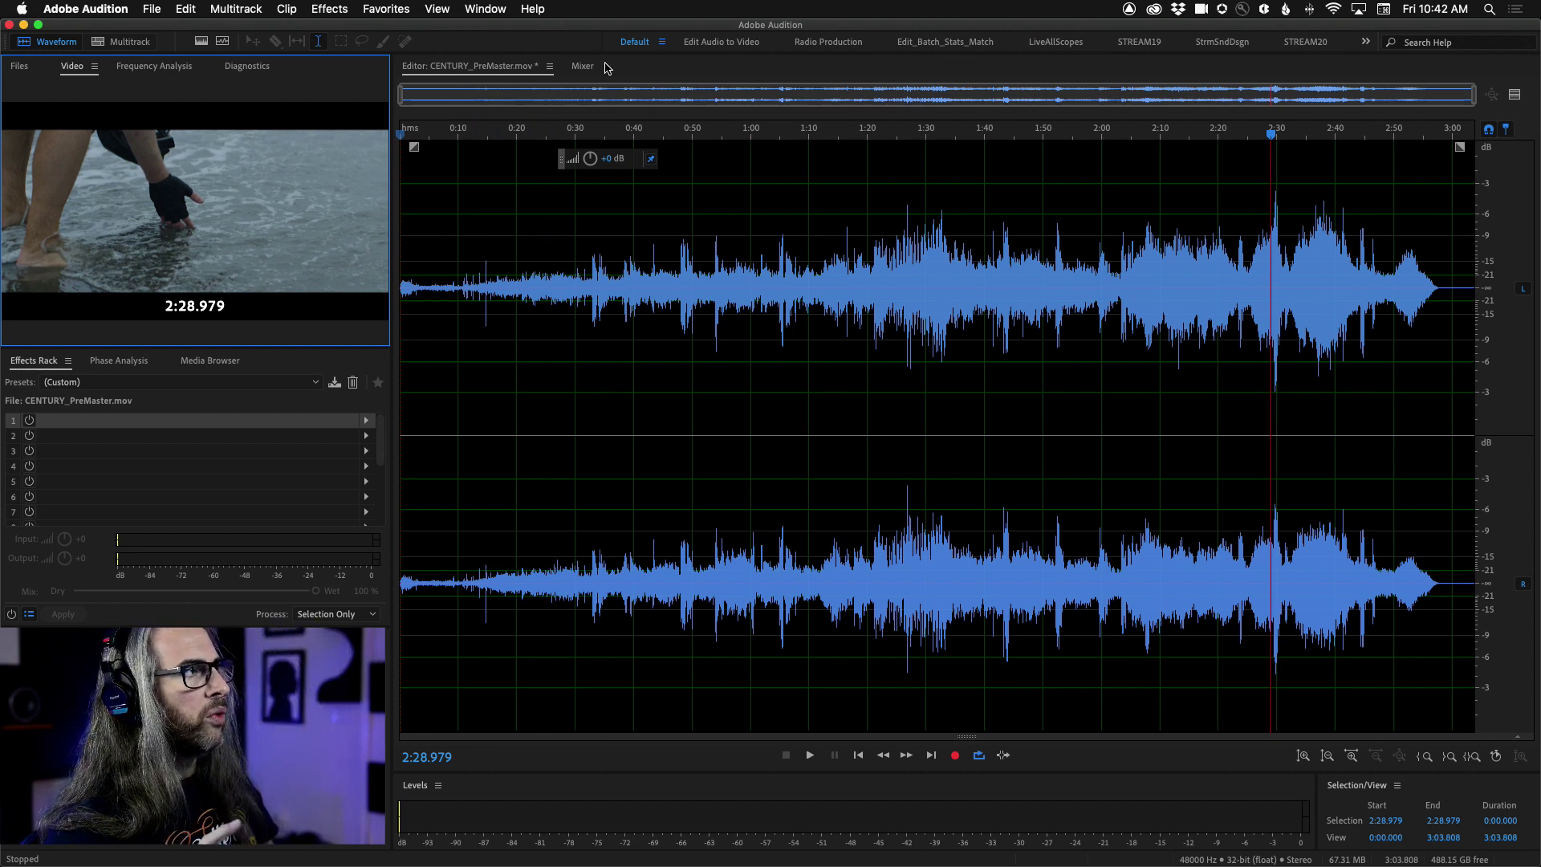
{"action": "left_click", "coordinate": [784, 132]}
{"action": "left_click_drag", "start_coordinate": [756, 137], "coordinate": [397, 130]}
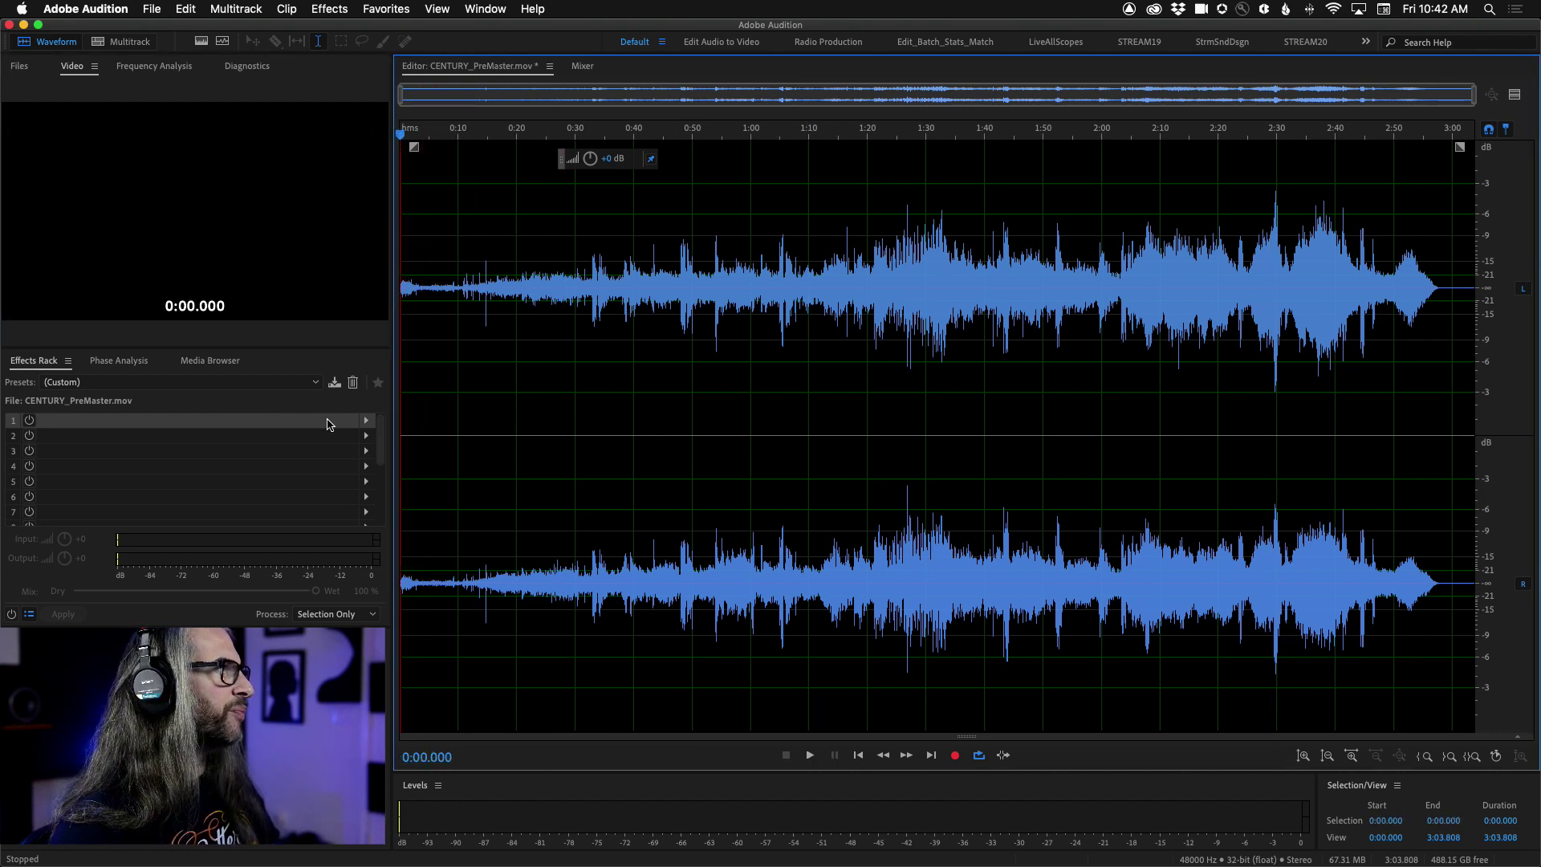
{"action": "left_click", "coordinate": [21, 361]}
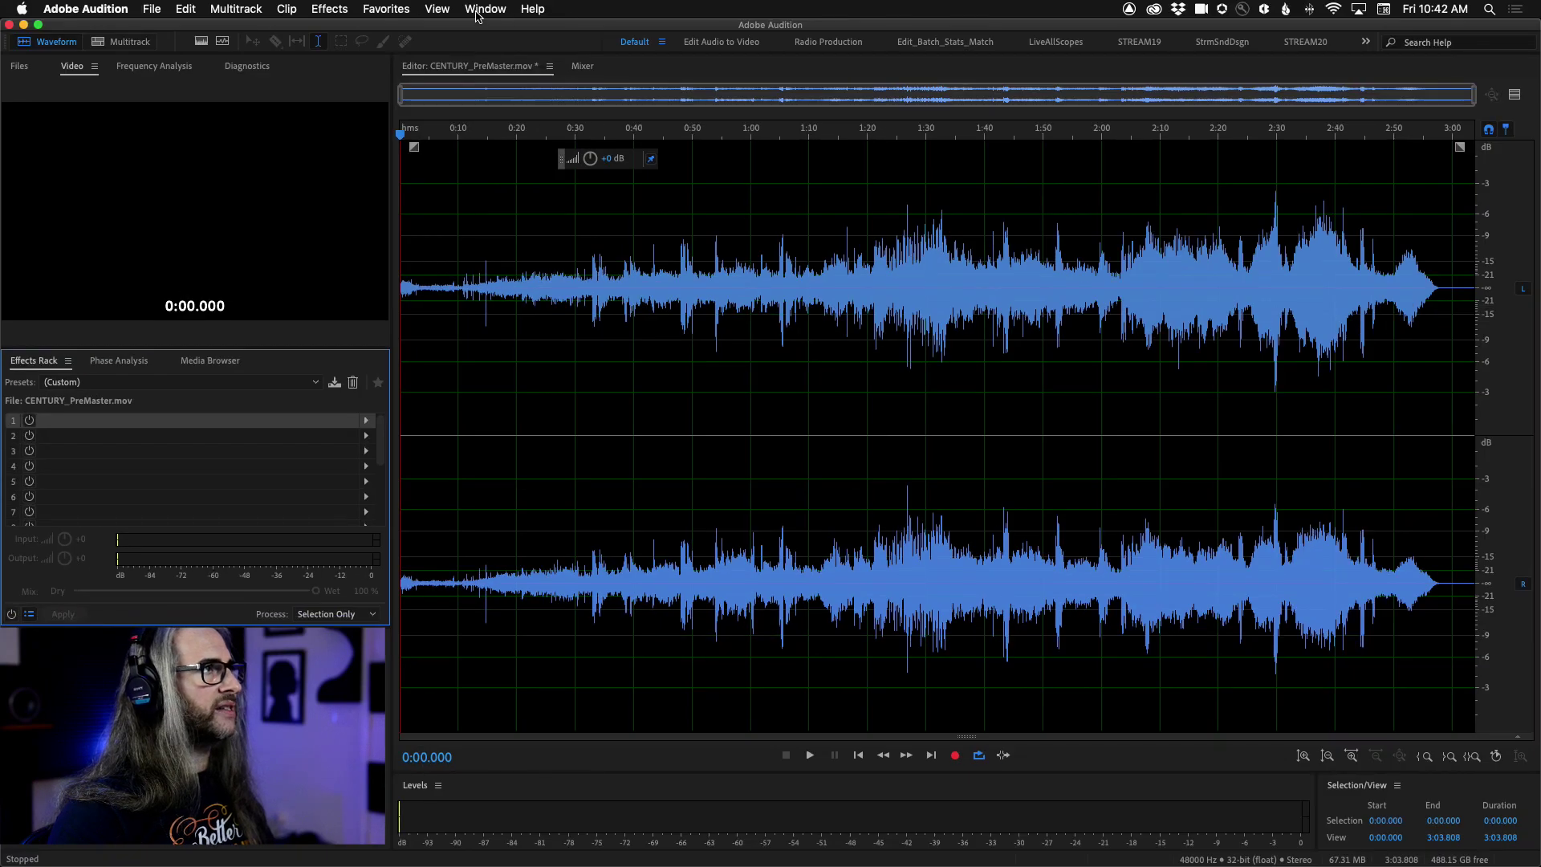
{"action": "left_click", "coordinate": [479, 11]}
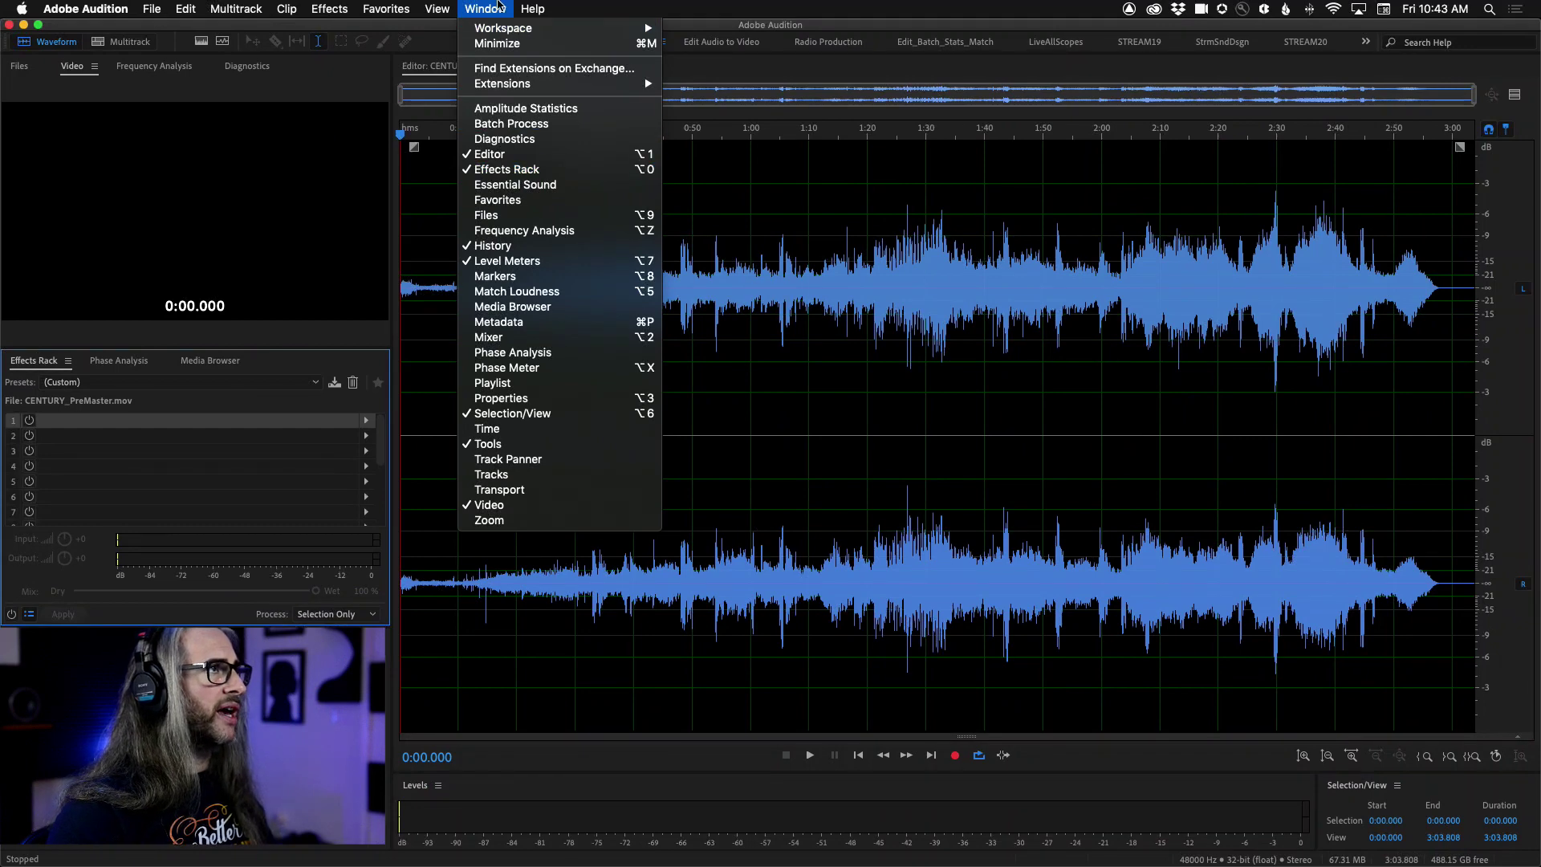
{"action": "left_click", "coordinate": [495, 6]}
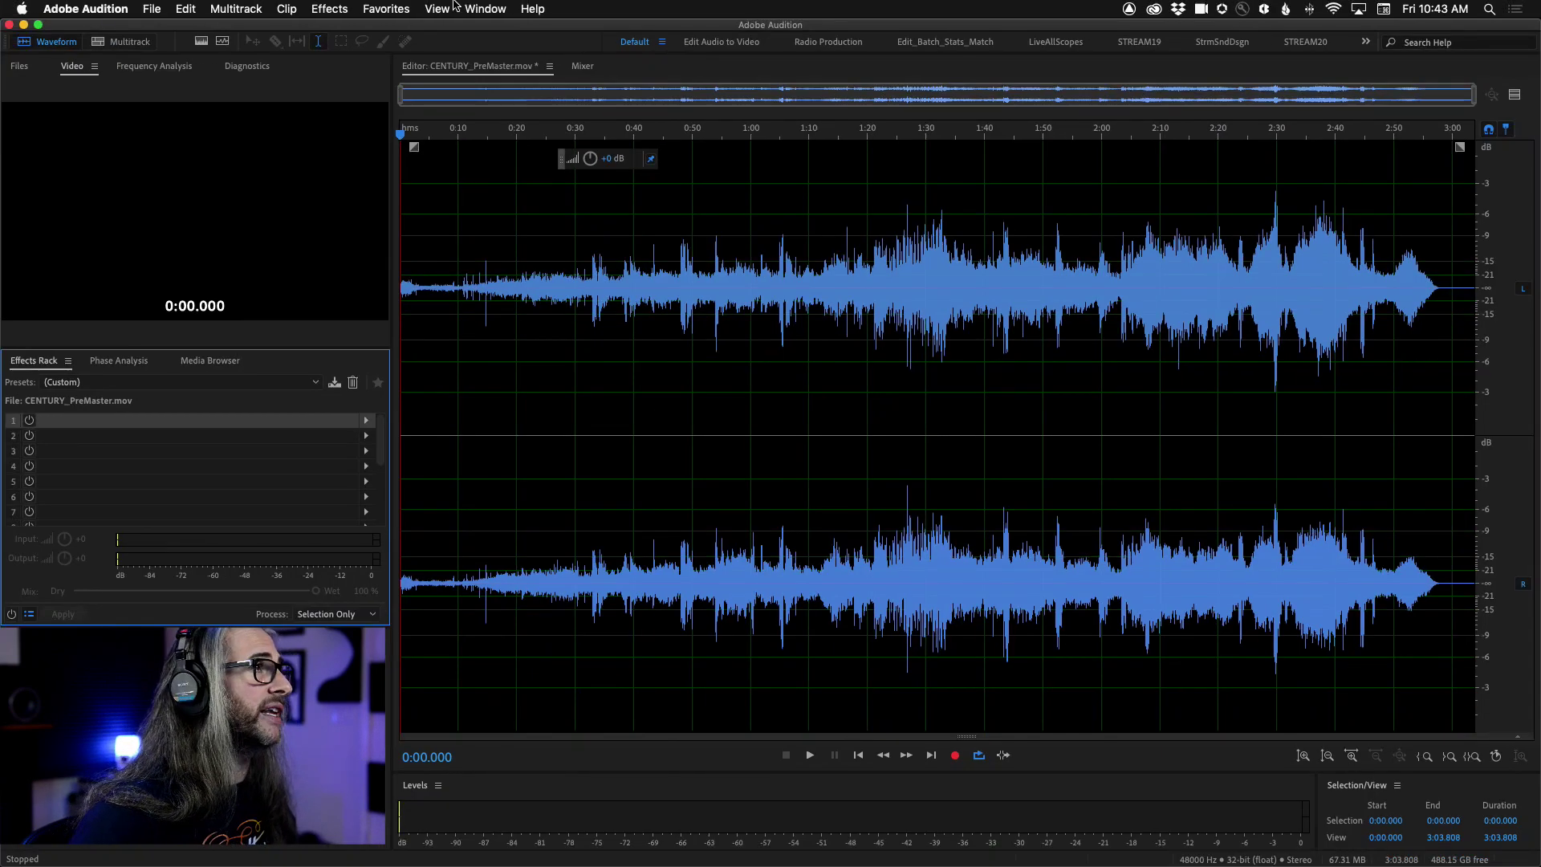
{"action": "left_click", "coordinate": [468, 5]}
{"action": "left_click", "coordinate": [469, 7]}
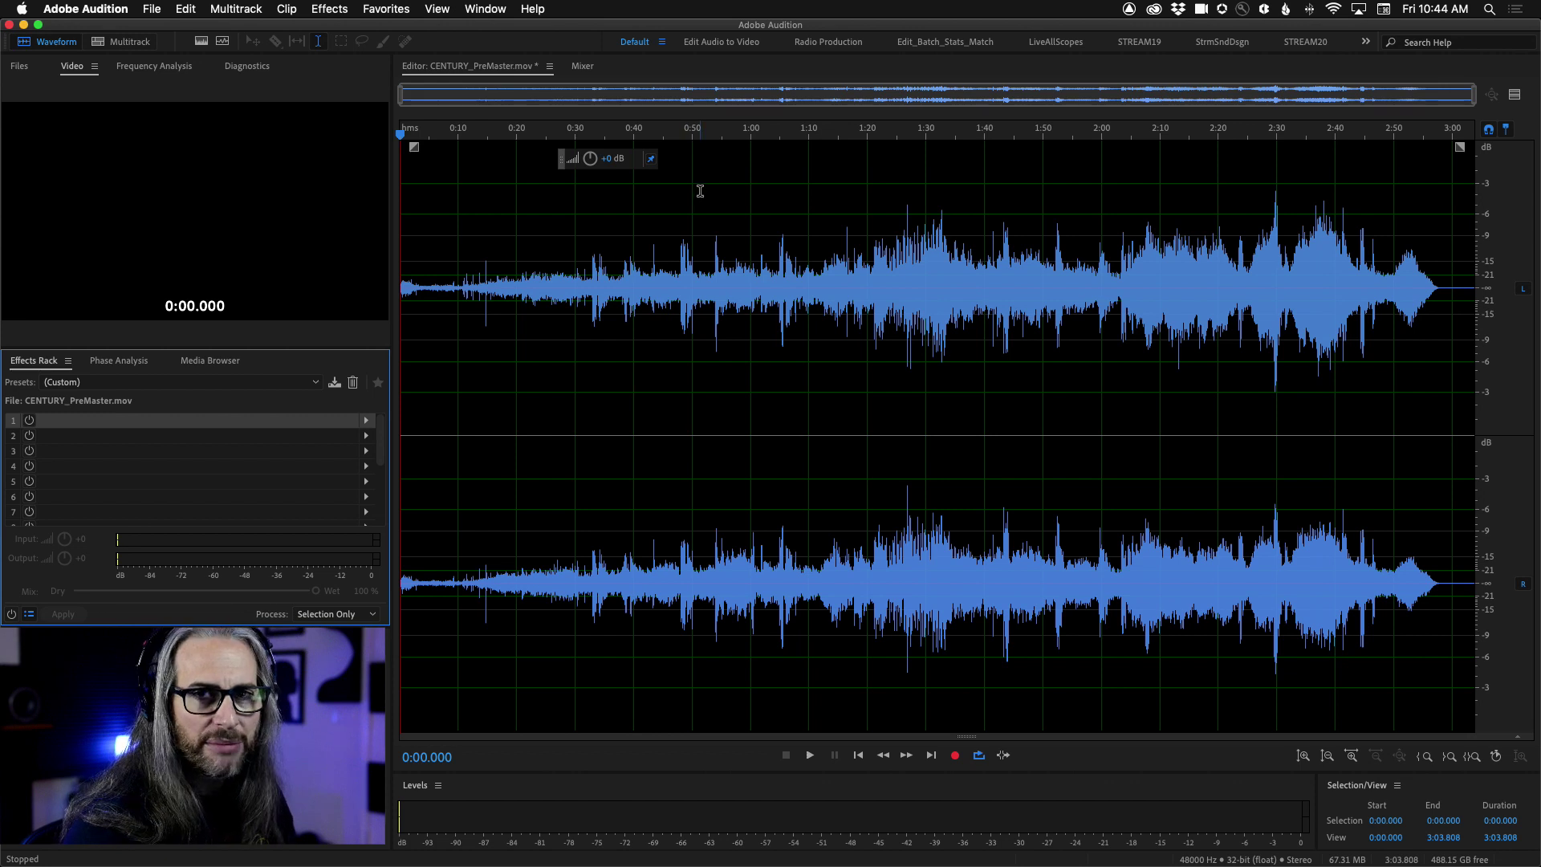
- Scan the whole file with Amplitude Statistics and narrow the results area so the waveform has more room
{"action": "left_click", "coordinate": [474, 8]}
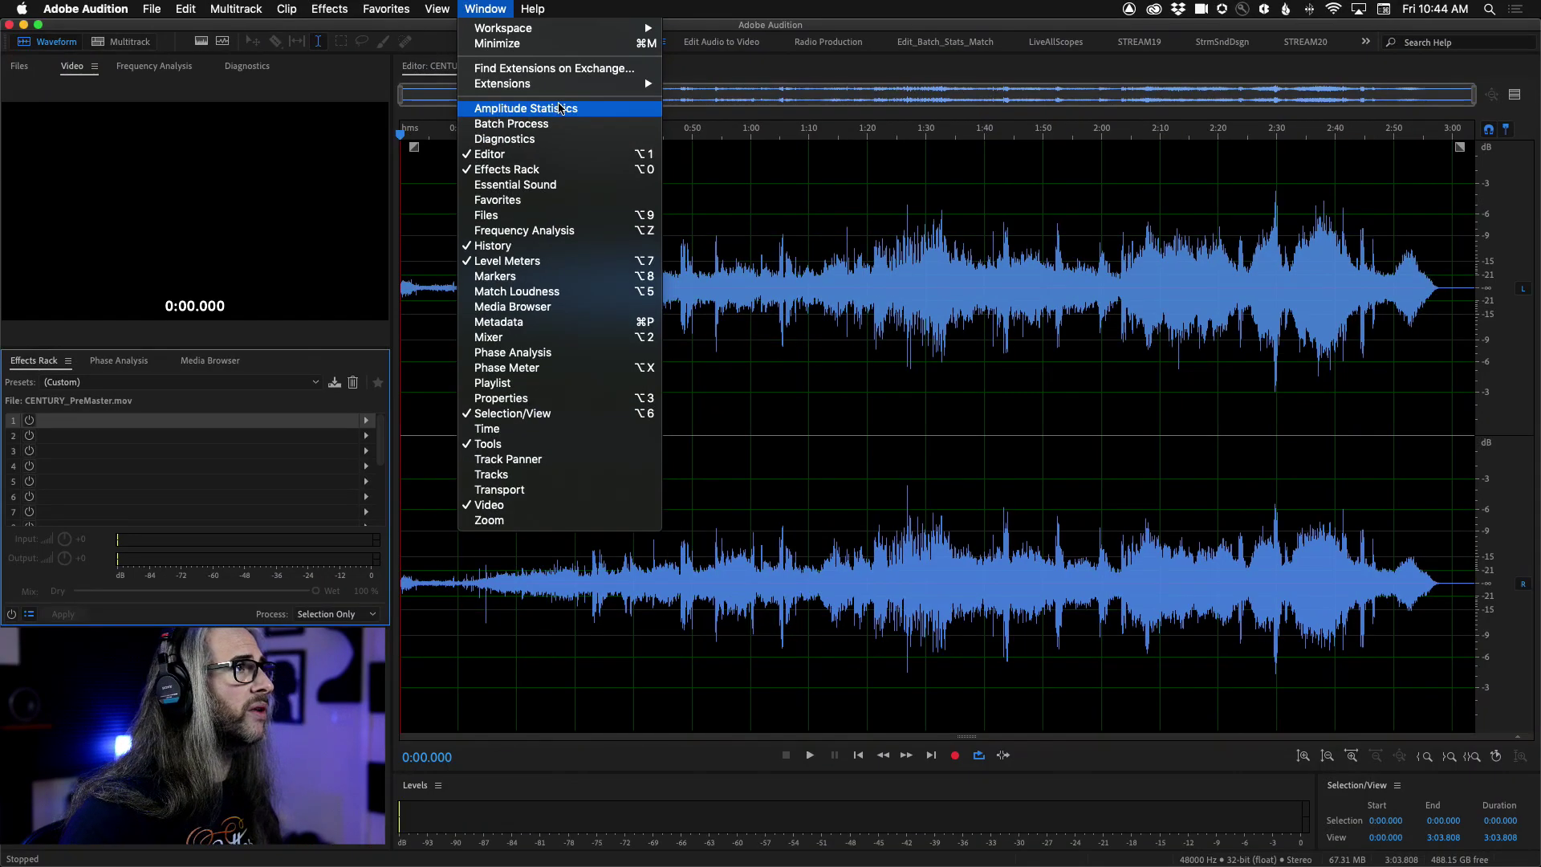
{"action": "left_click", "coordinate": [790, 256]}
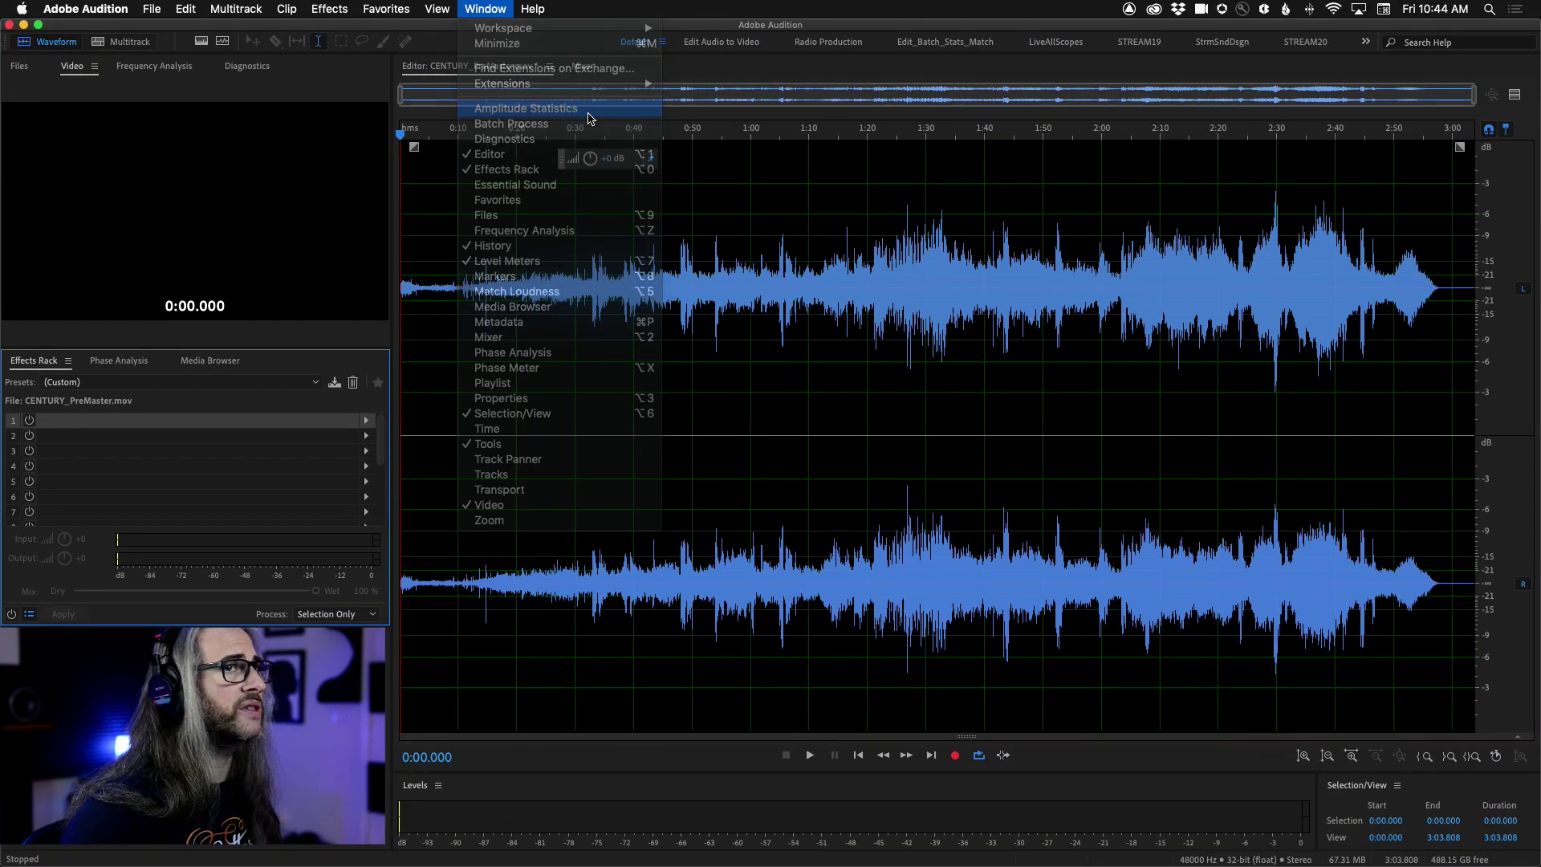
{"action": "left_click", "coordinate": [1034, 754]}
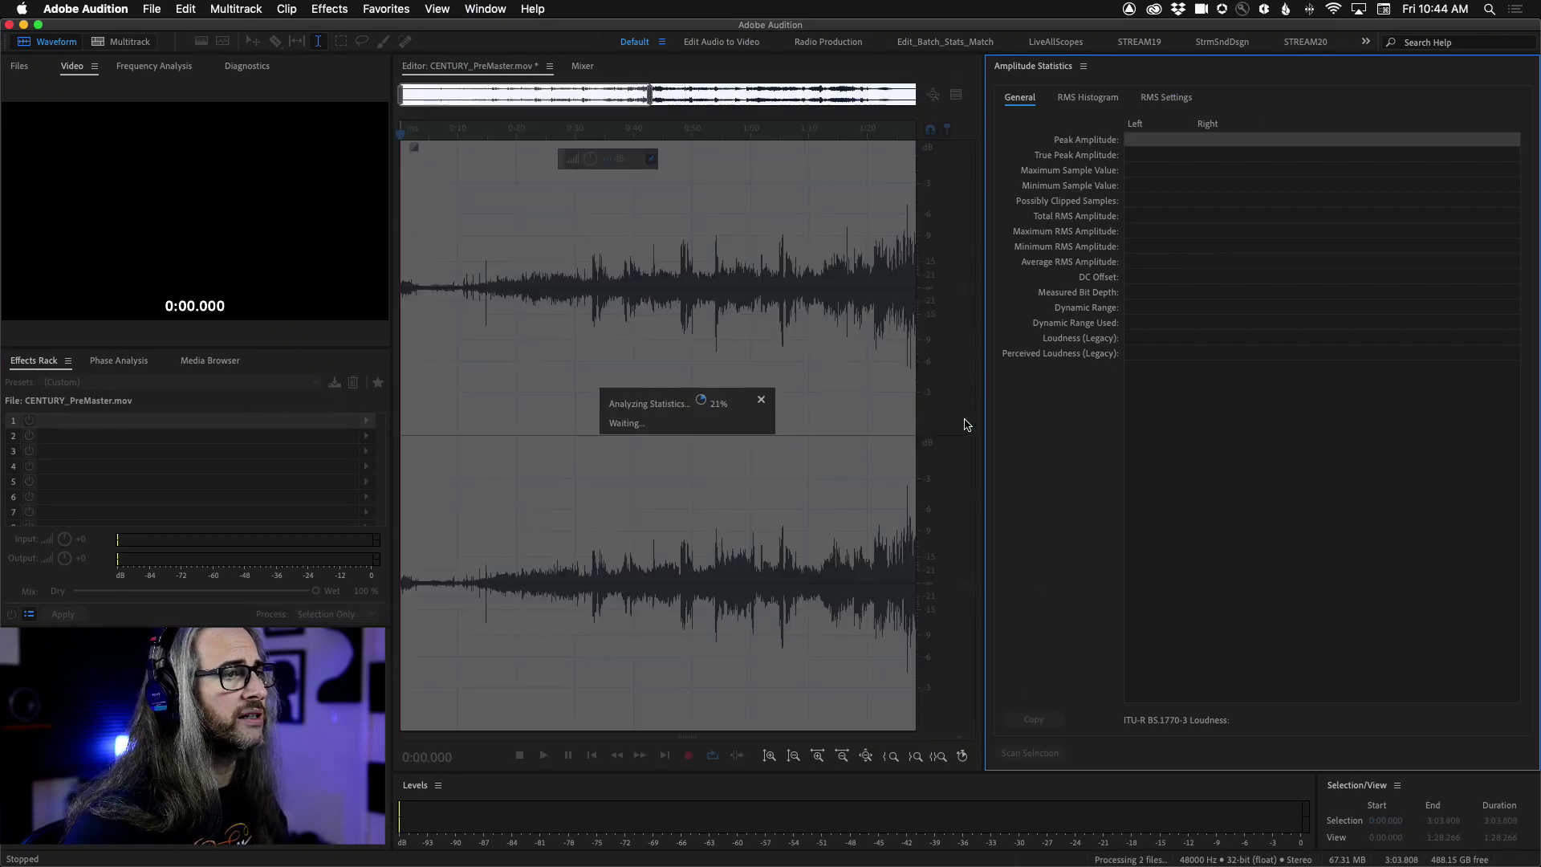
{"action": "left_click_drag", "start_coordinate": [988, 424], "coordinate": [1235, 412]}
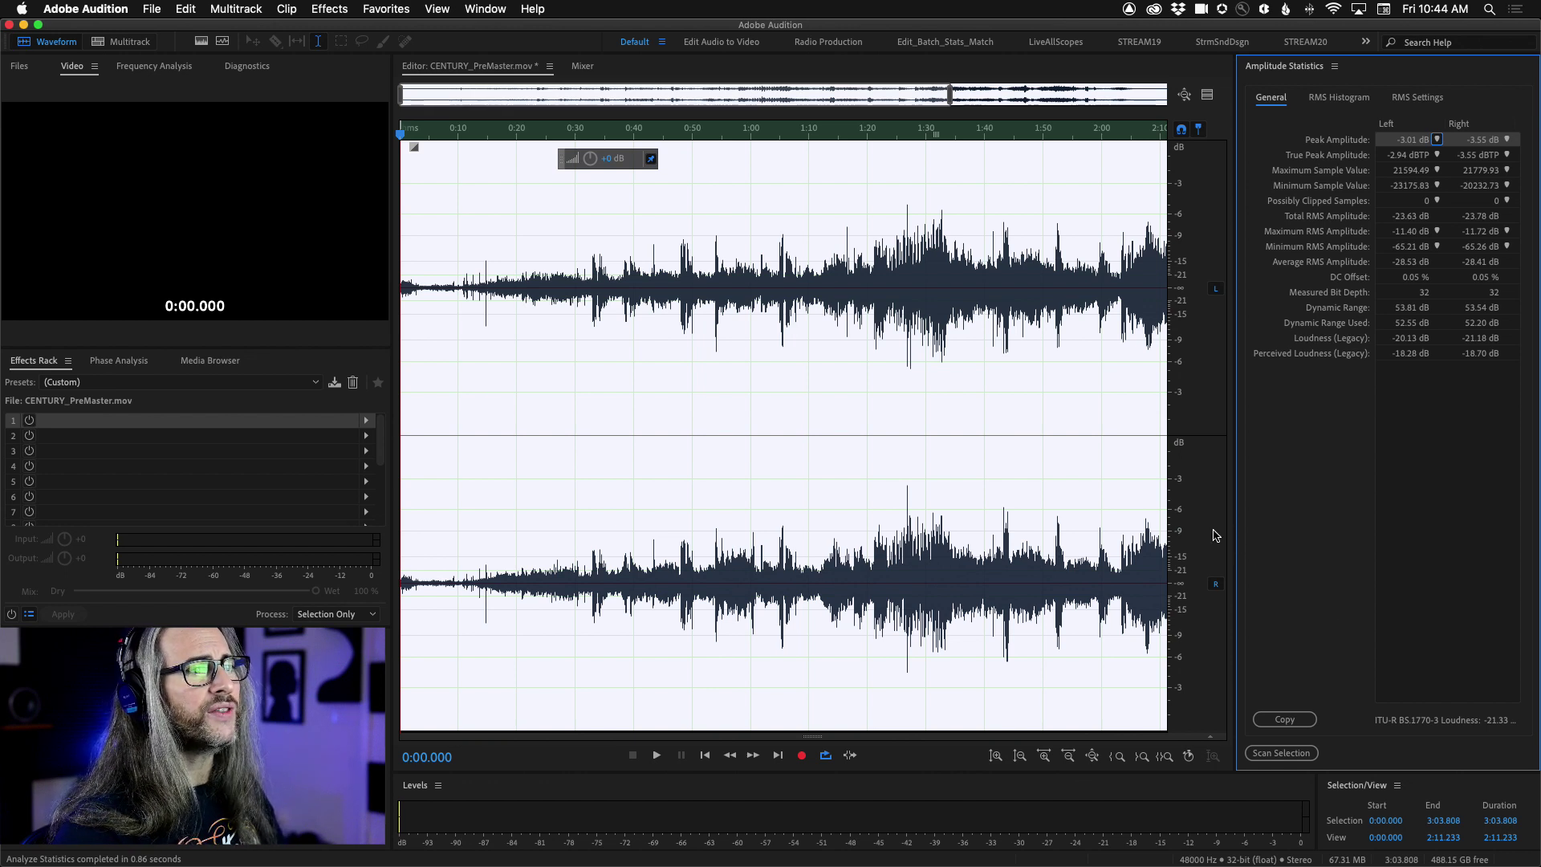
{"action": "left_click_drag", "start_coordinate": [1235, 529], "coordinate": [1201, 526]}
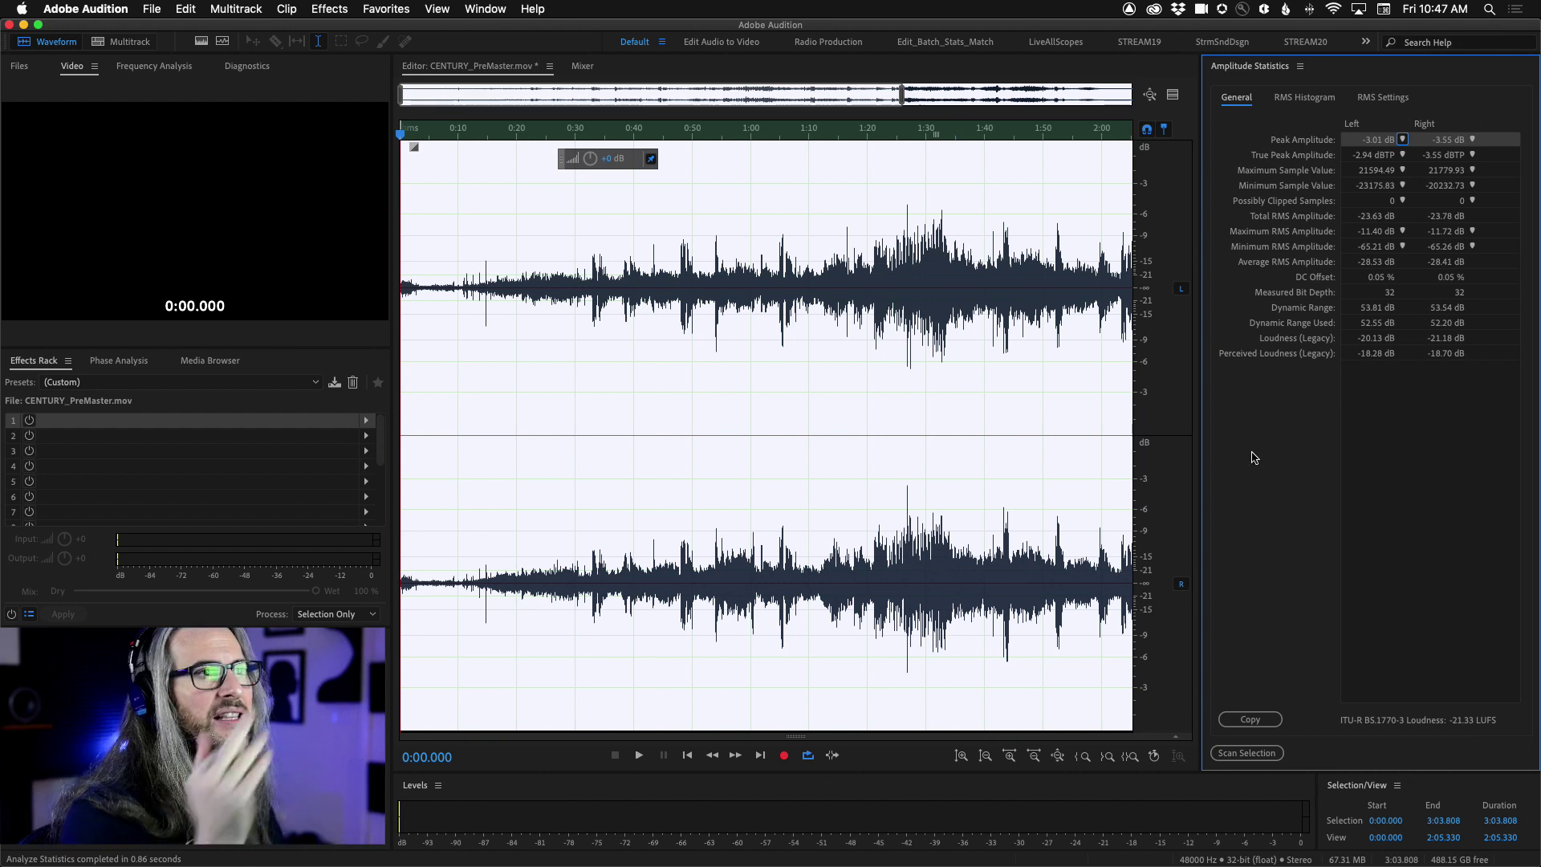
- Clear the waveform selection by placing the playhead at about 1:16, and fit the full file in the editor
{"action": "left_click", "coordinate": [1387, 295]}
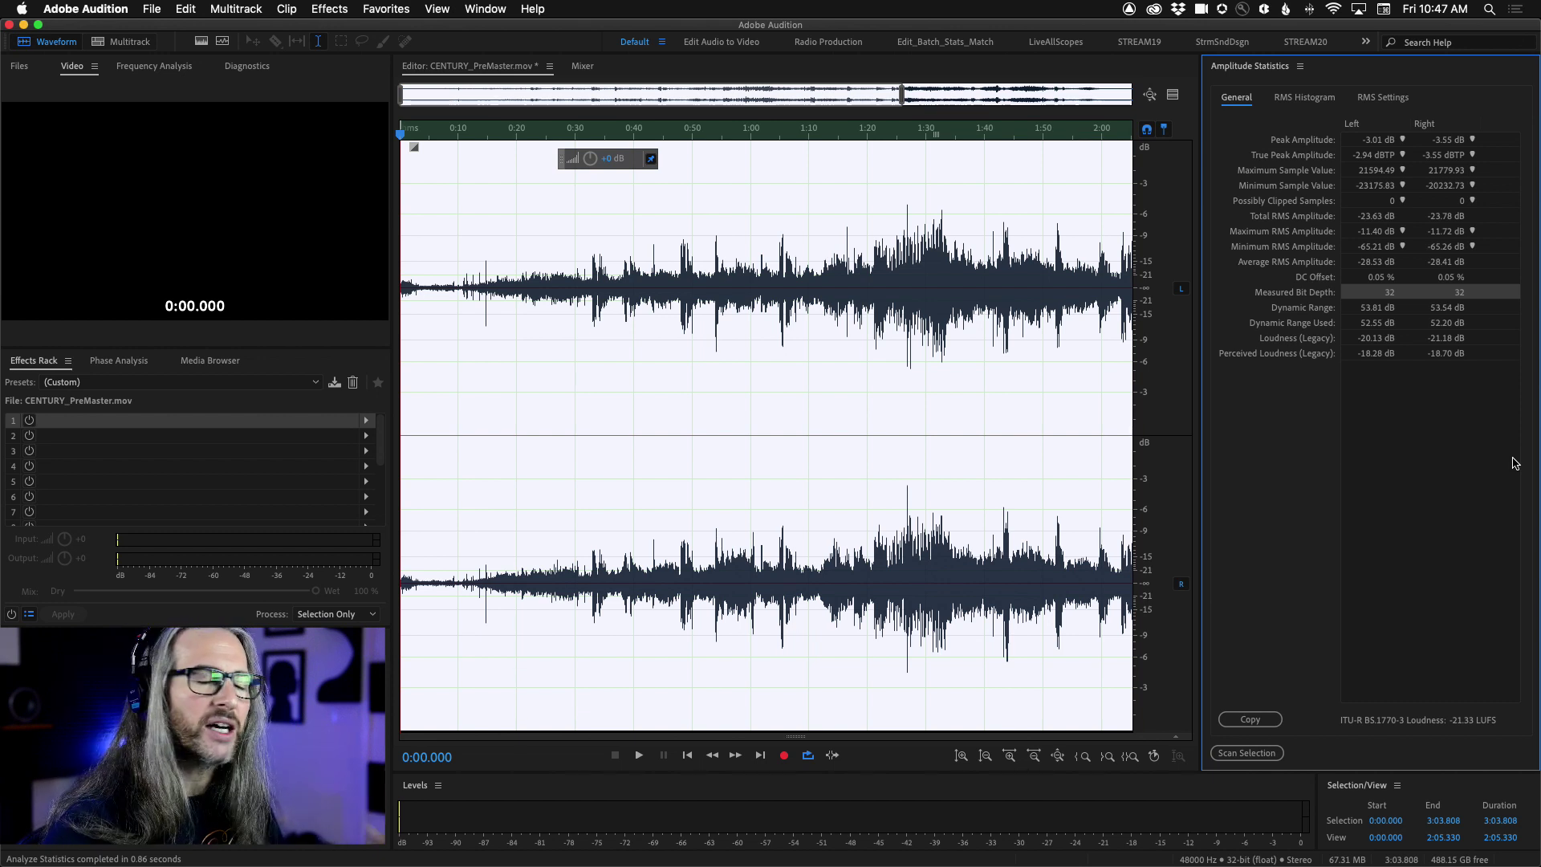
{"action": "left_click", "coordinate": [845, 432]}
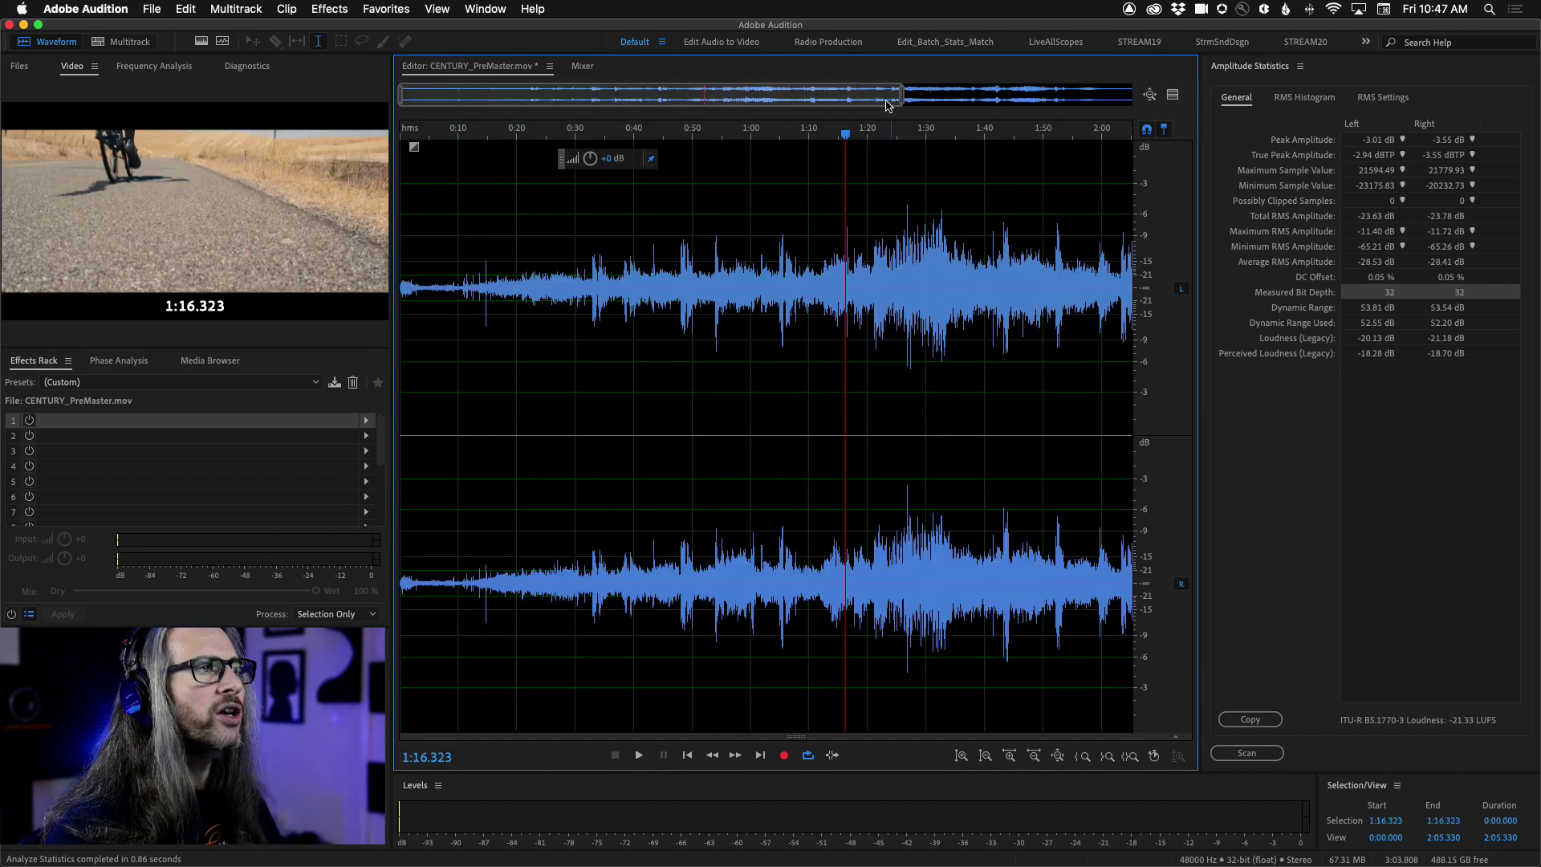
{"action": "left_click_drag", "start_coordinate": [903, 95], "coordinate": [1133, 98]}
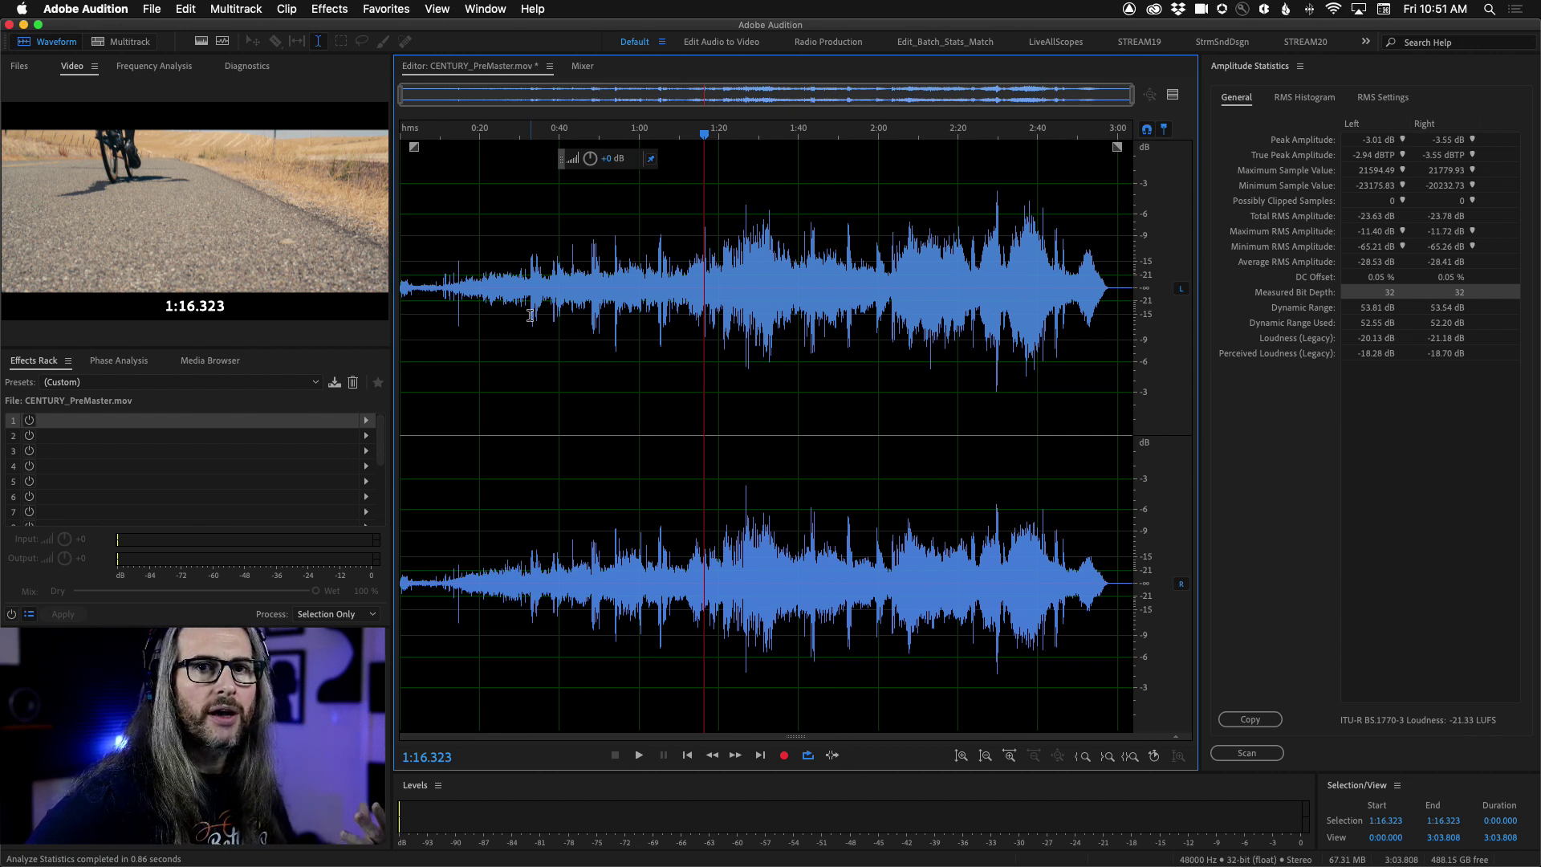
- Add a Single-band Compressor to slot 1 of the effects rack and close its settings window
{"action": "left_click", "coordinate": [366, 421]}
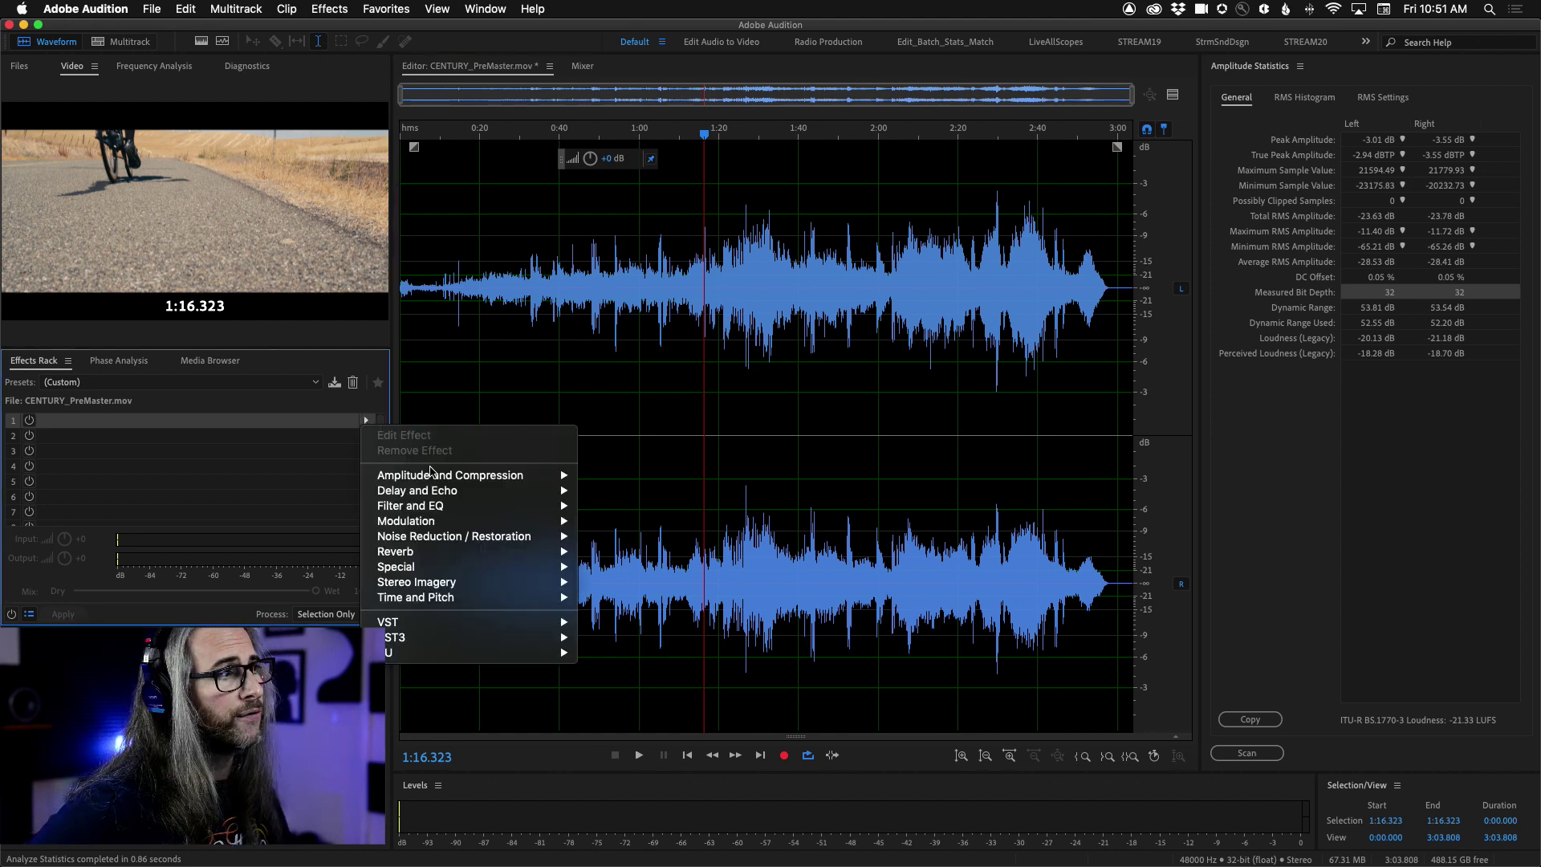
{"action": "mouse_move", "coordinate": [434, 474]}
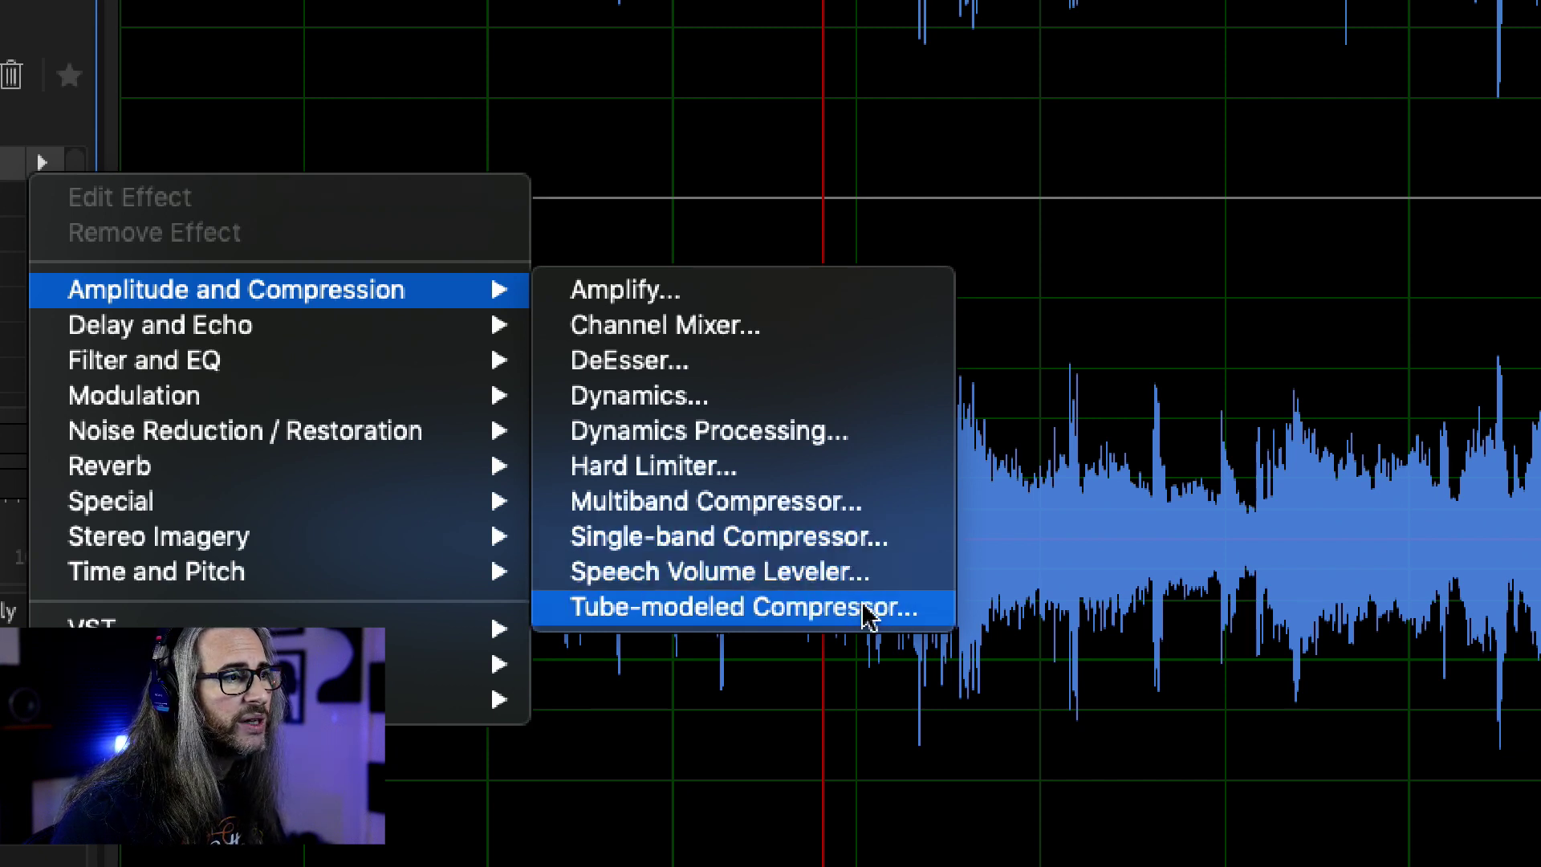
{"action": "left_click", "coordinate": [850, 536]}
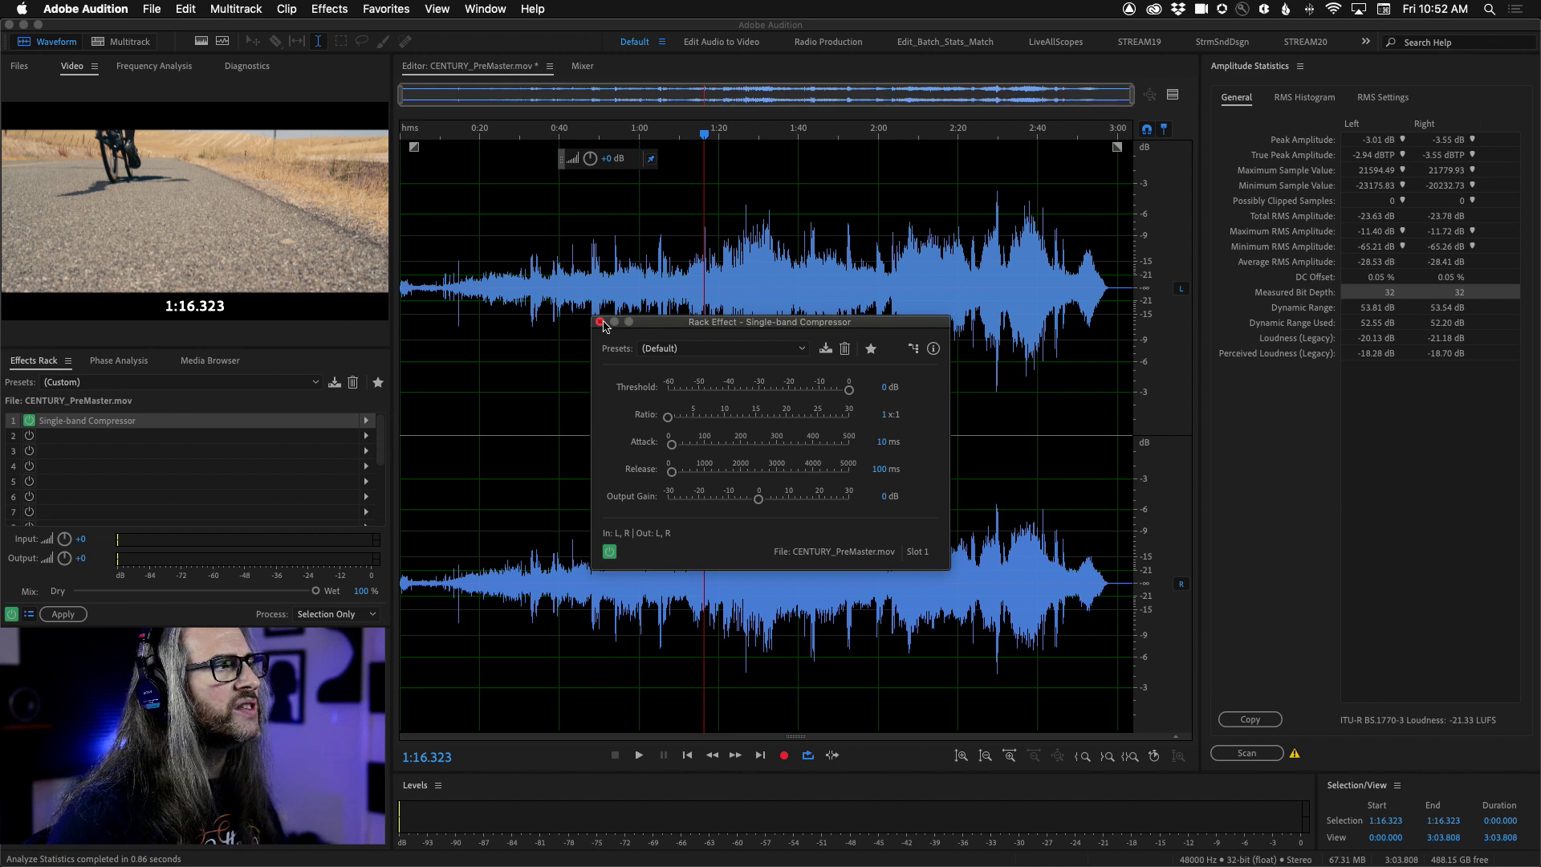
{"action": "left_click", "coordinate": [717, 351]}
{"action": "left_click", "coordinate": [731, 334]}
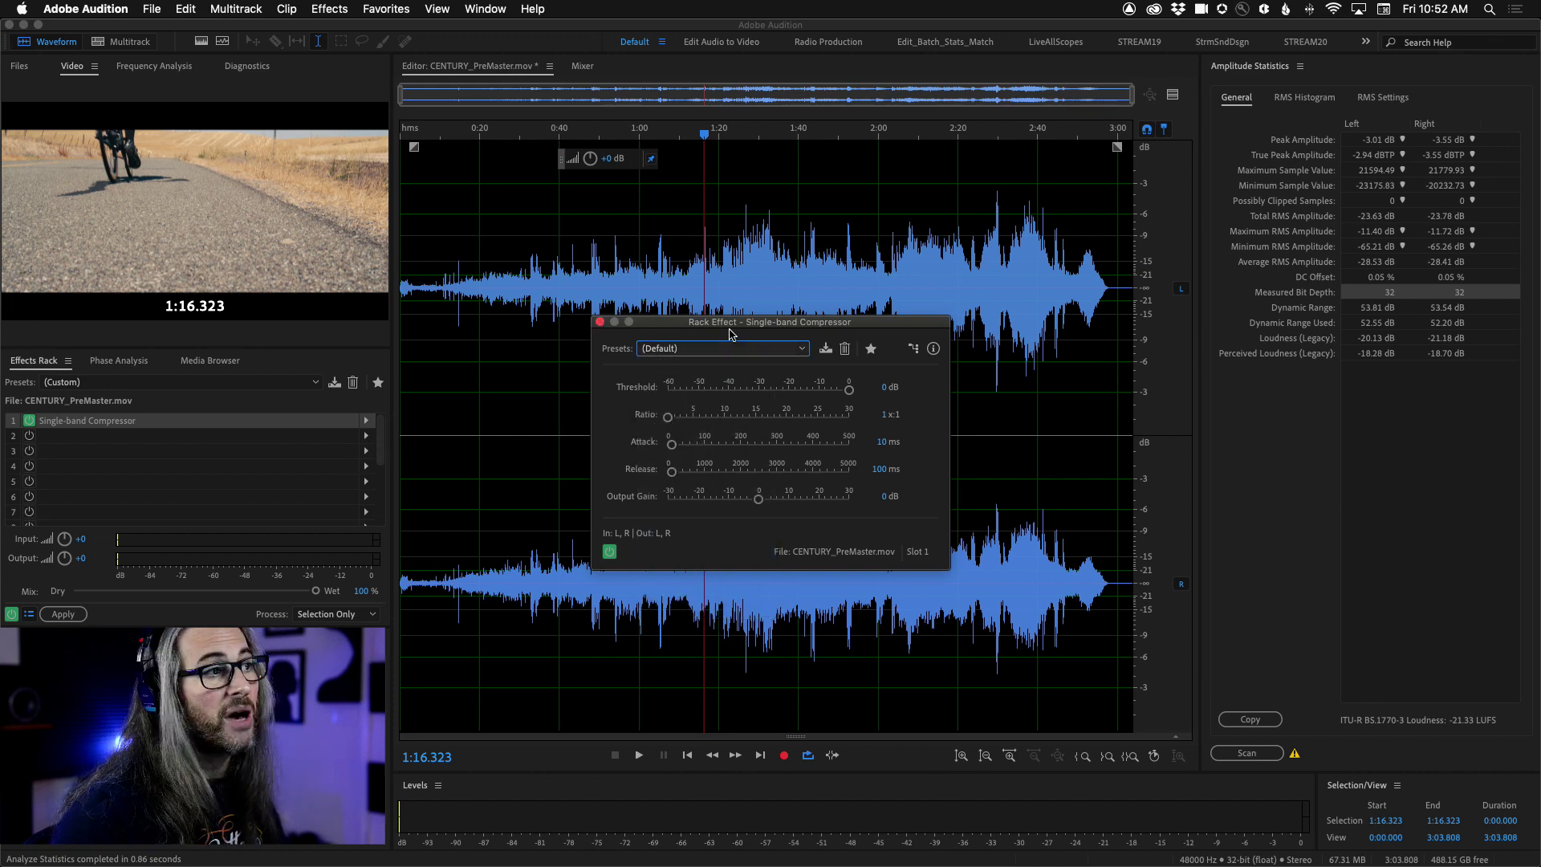
{"action": "left_click", "coordinate": [599, 323]}
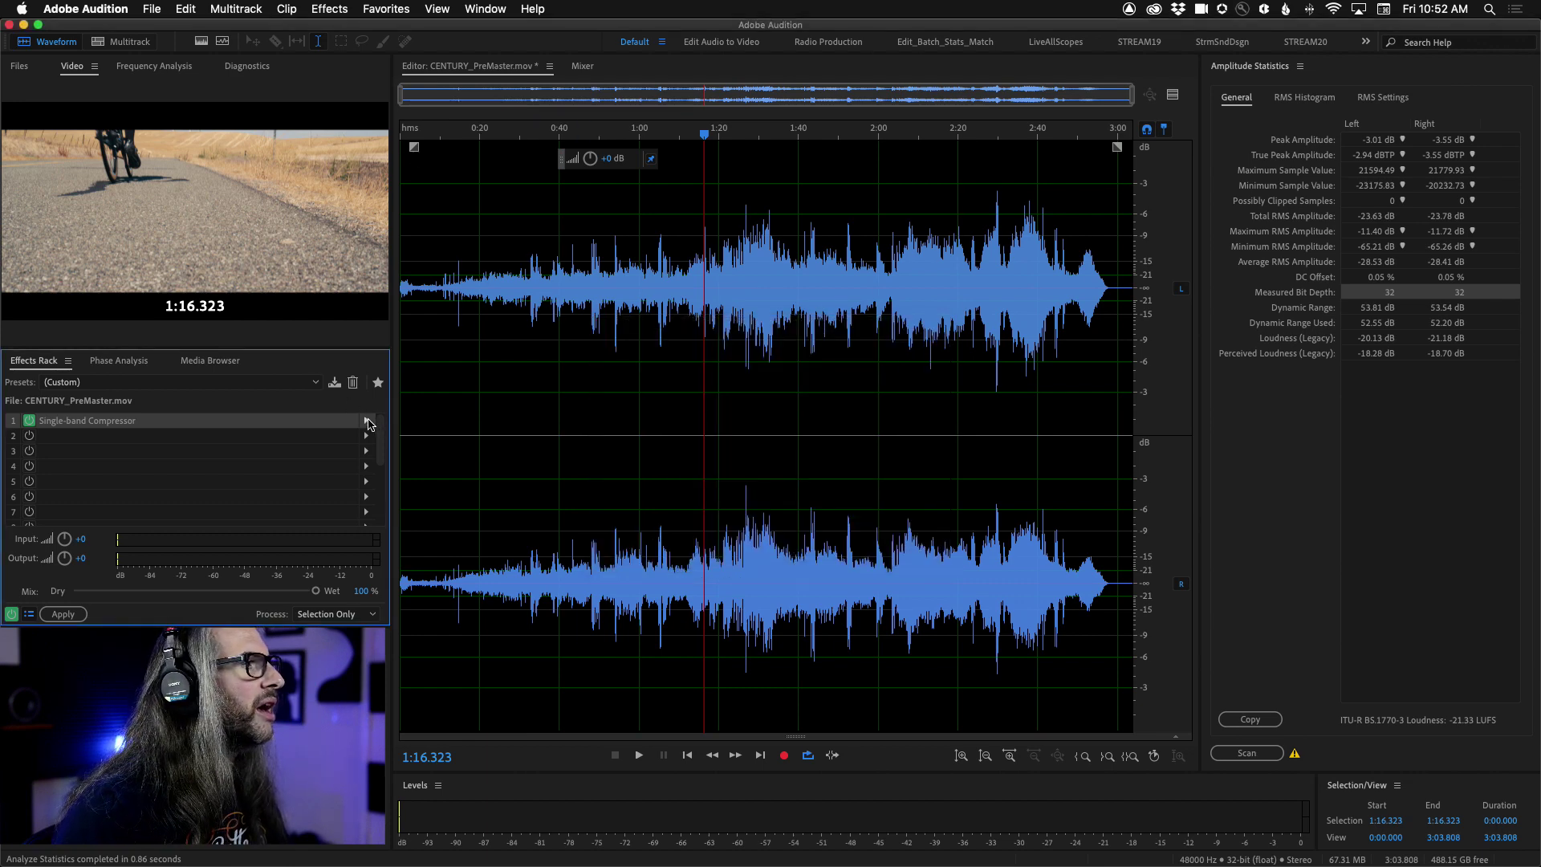
- Replace the slot 1 effect with the Waves SSLComp Stereo VST3 plug-in and move its window higher over the waveform
{"action": "left_click", "coordinate": [366, 419]}
{"action": "mouse_move", "coordinate": [401, 480]}
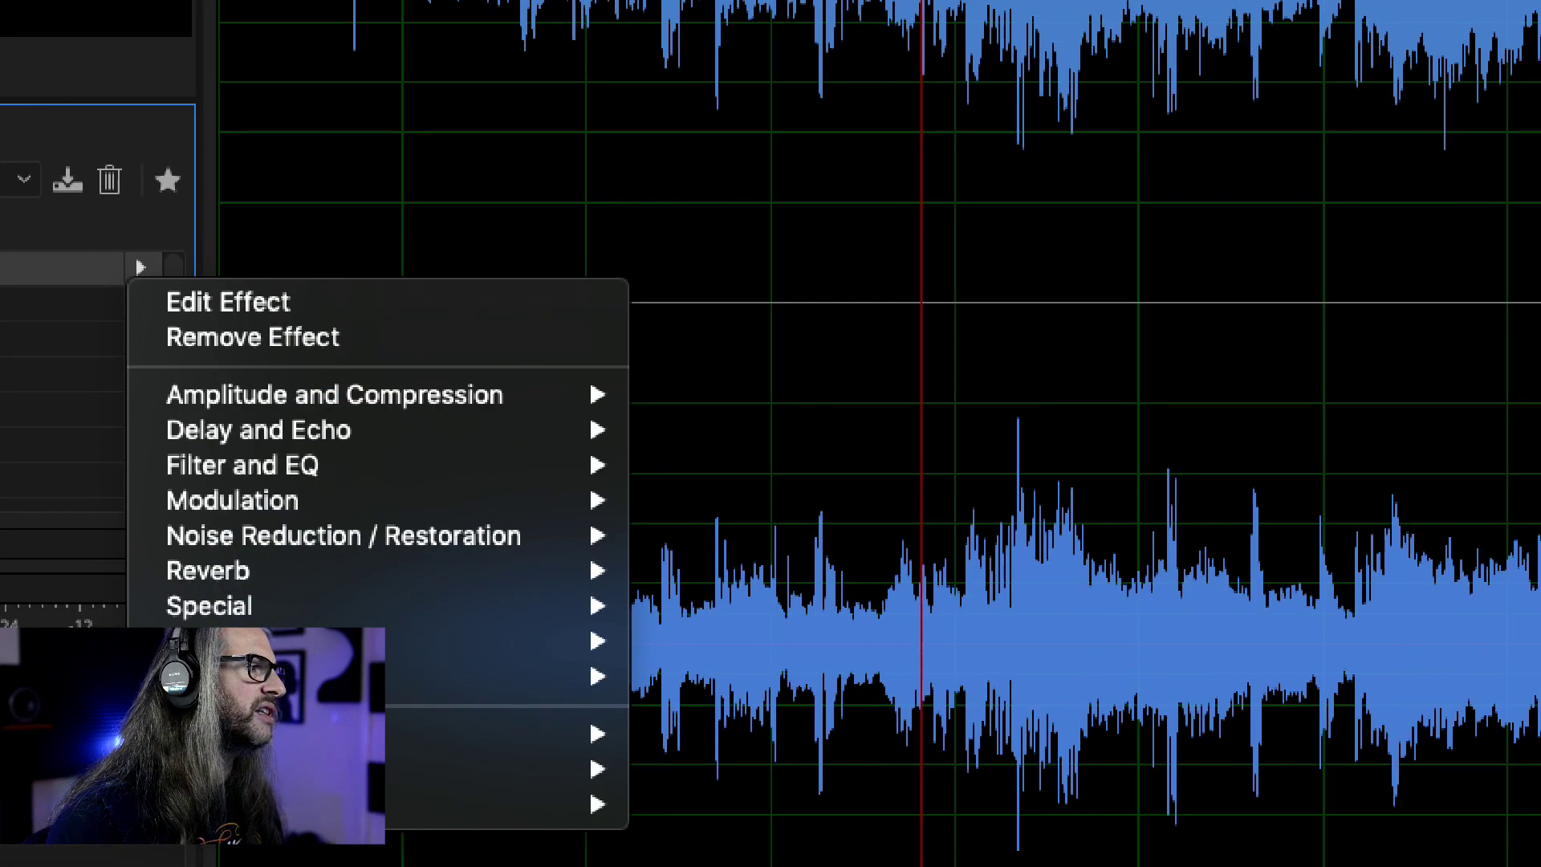
{"action": "mouse_move", "coordinate": [201, 768]}
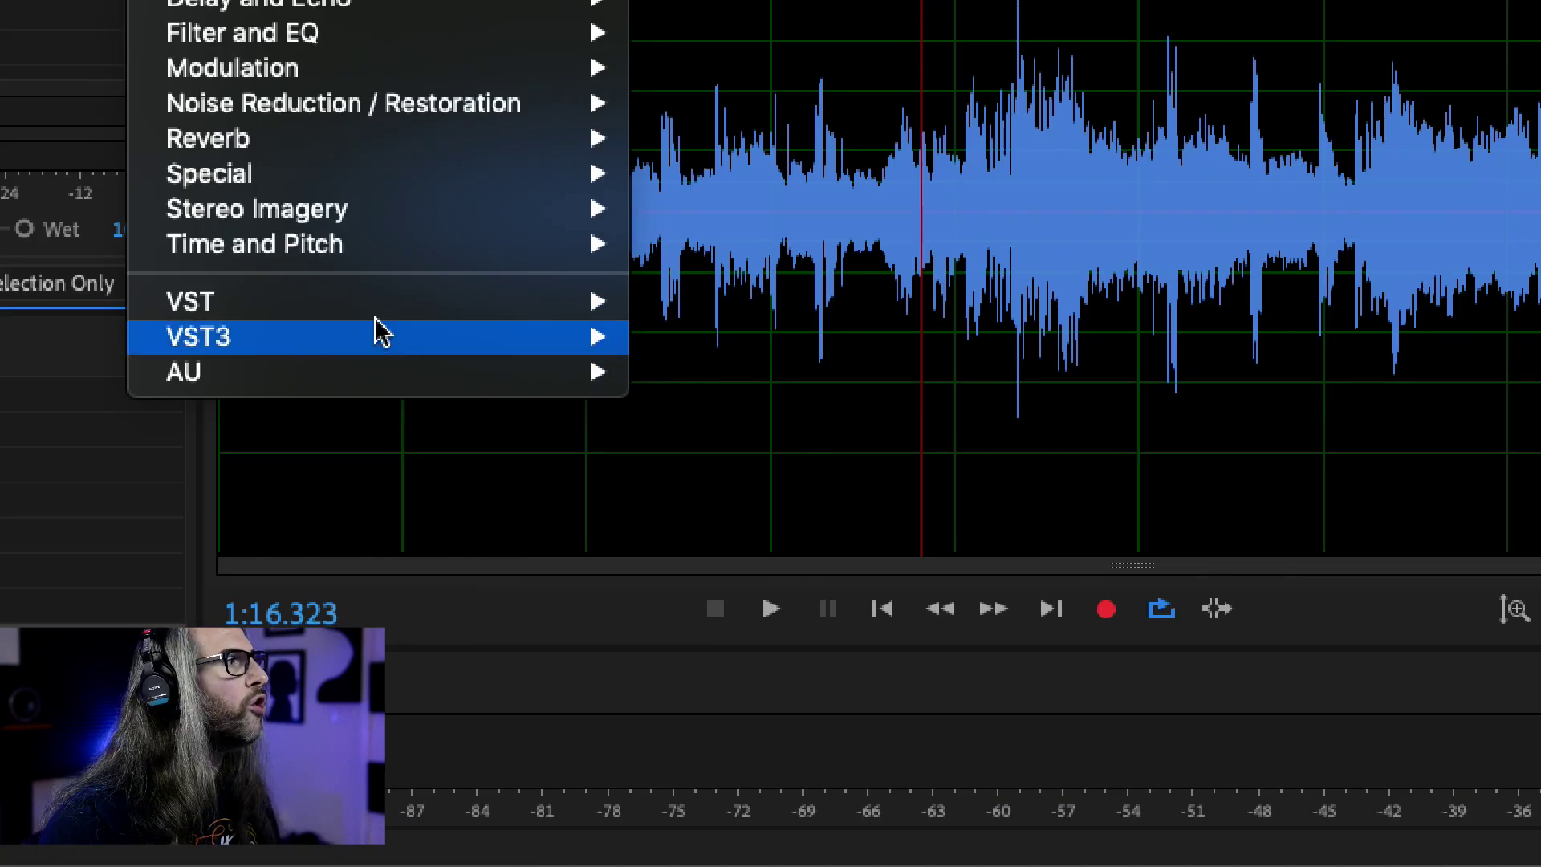
{"action": "mouse_move", "coordinate": [447, 545]}
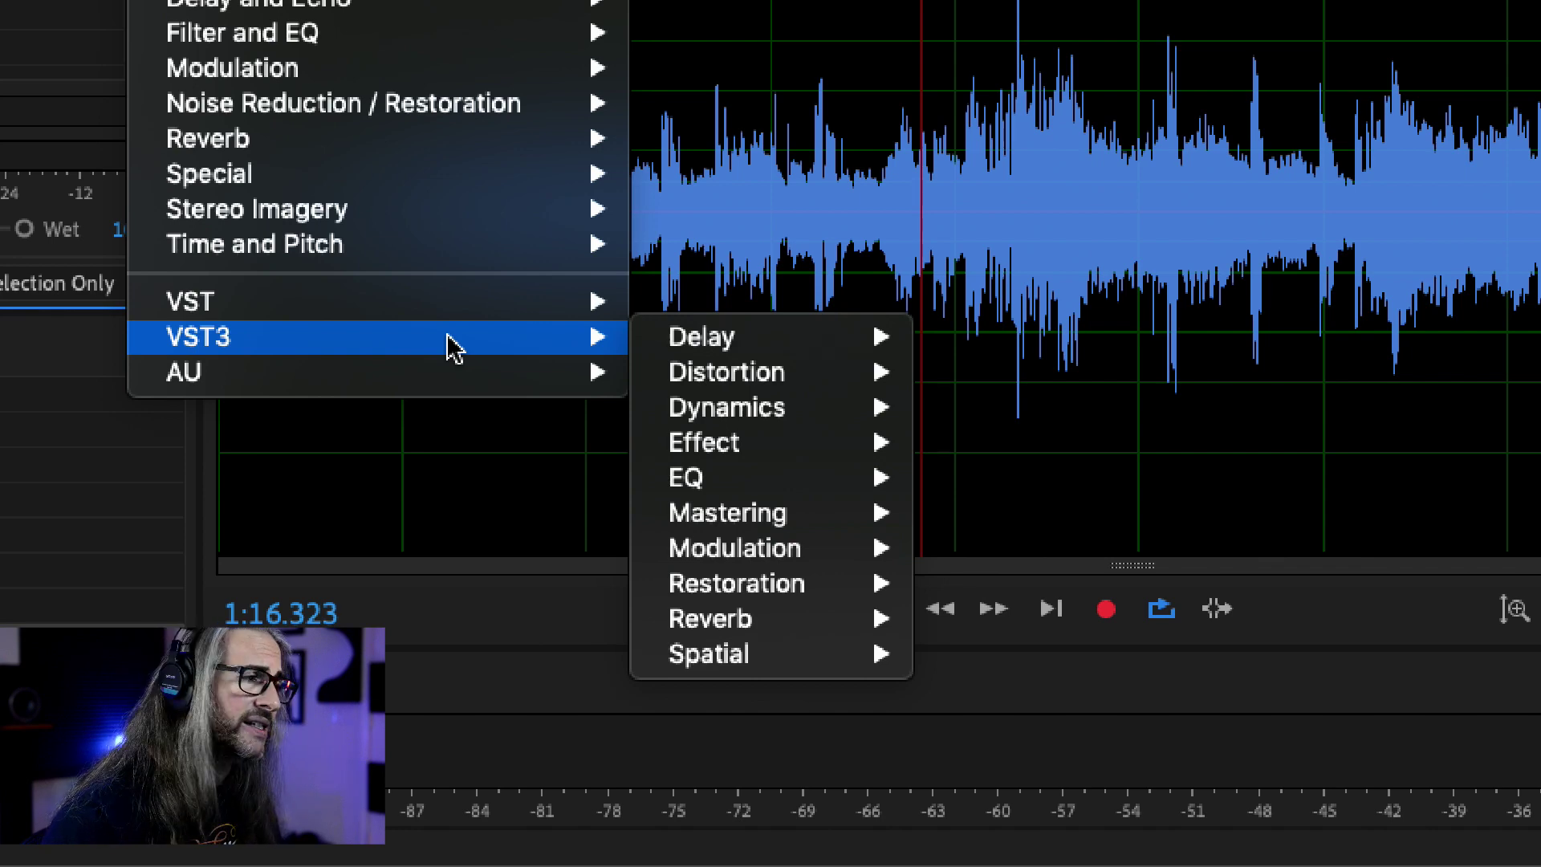
{"action": "mouse_move", "coordinate": [826, 402]}
{"action": "mouse_move", "coordinate": [1094, 450]}
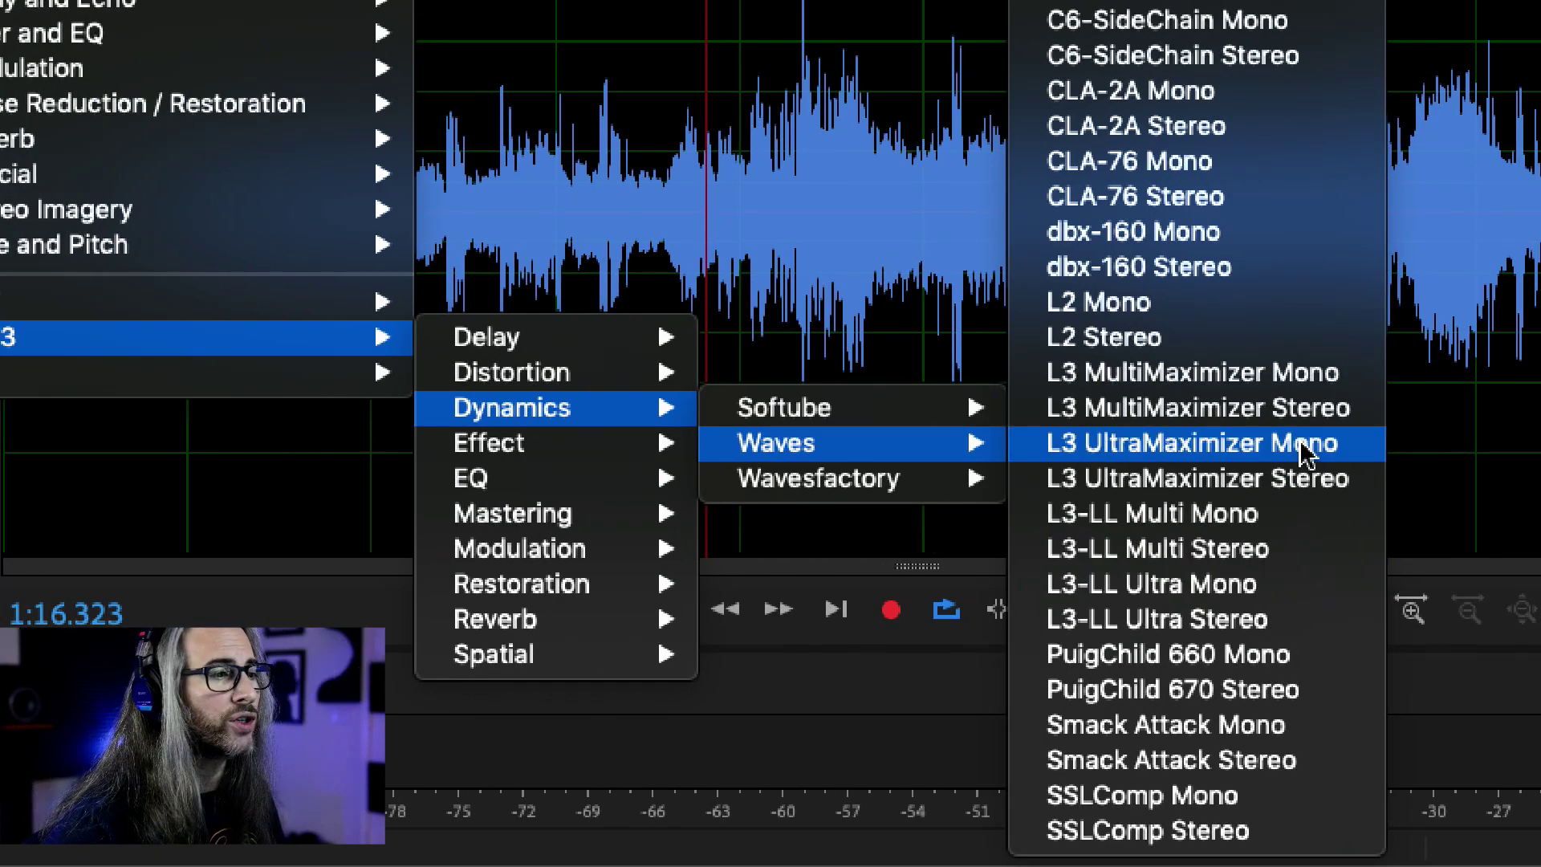
{"action": "left_click", "coordinate": [1301, 832]}
{"action": "left_click_drag", "start_coordinate": [695, 164], "coordinate": [773, 97]}
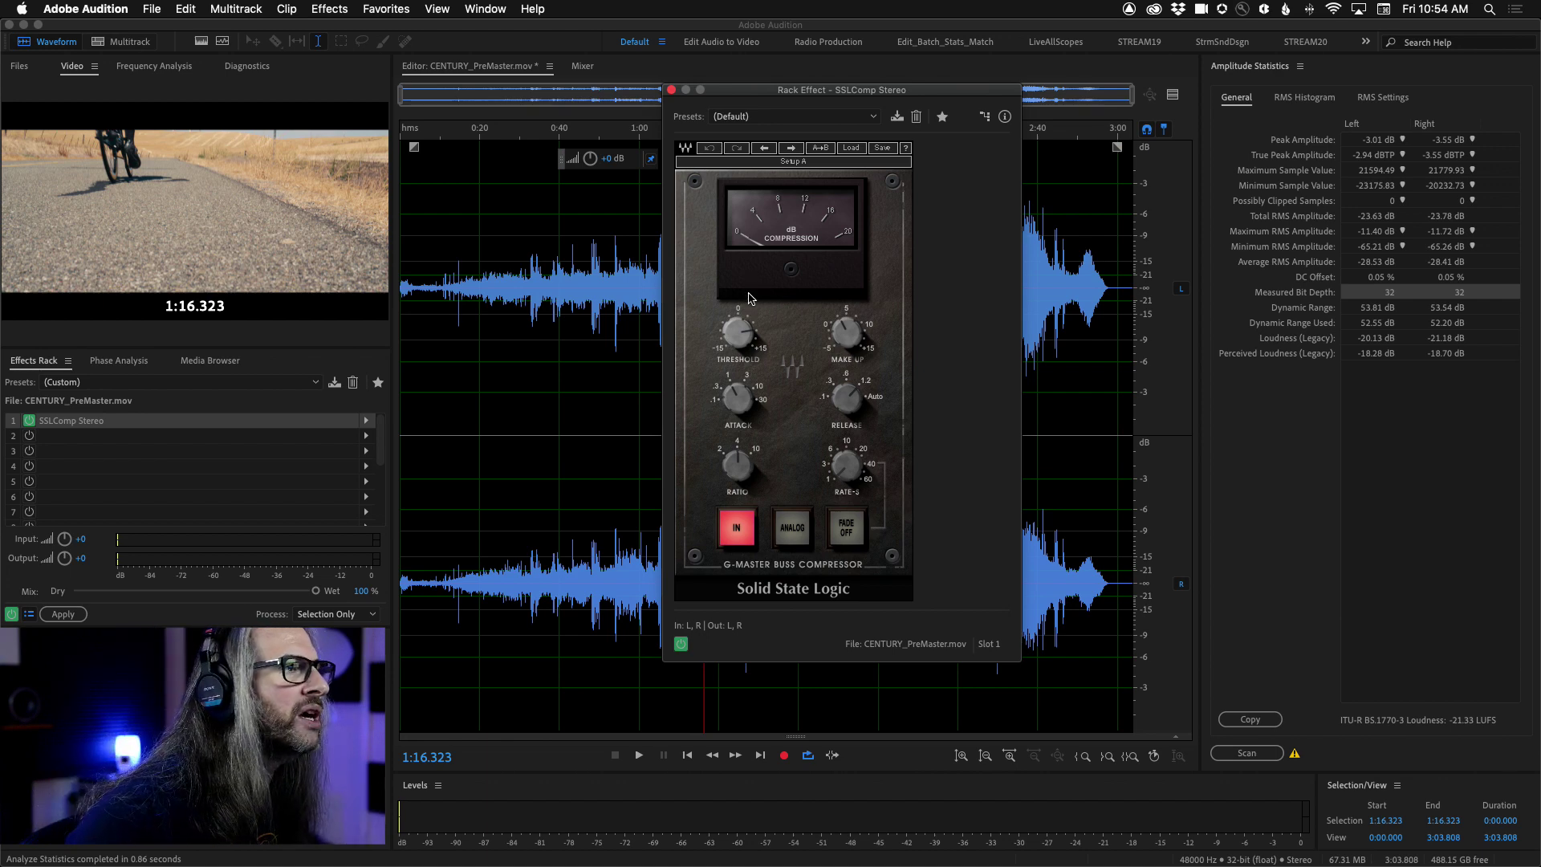
- Try the SSL_Center_Classic_Compressor preset on the SSLComp, then load the Gil Norton SSL Master Buss Compressor preset instead
{"action": "left_click", "coordinate": [829, 120]}
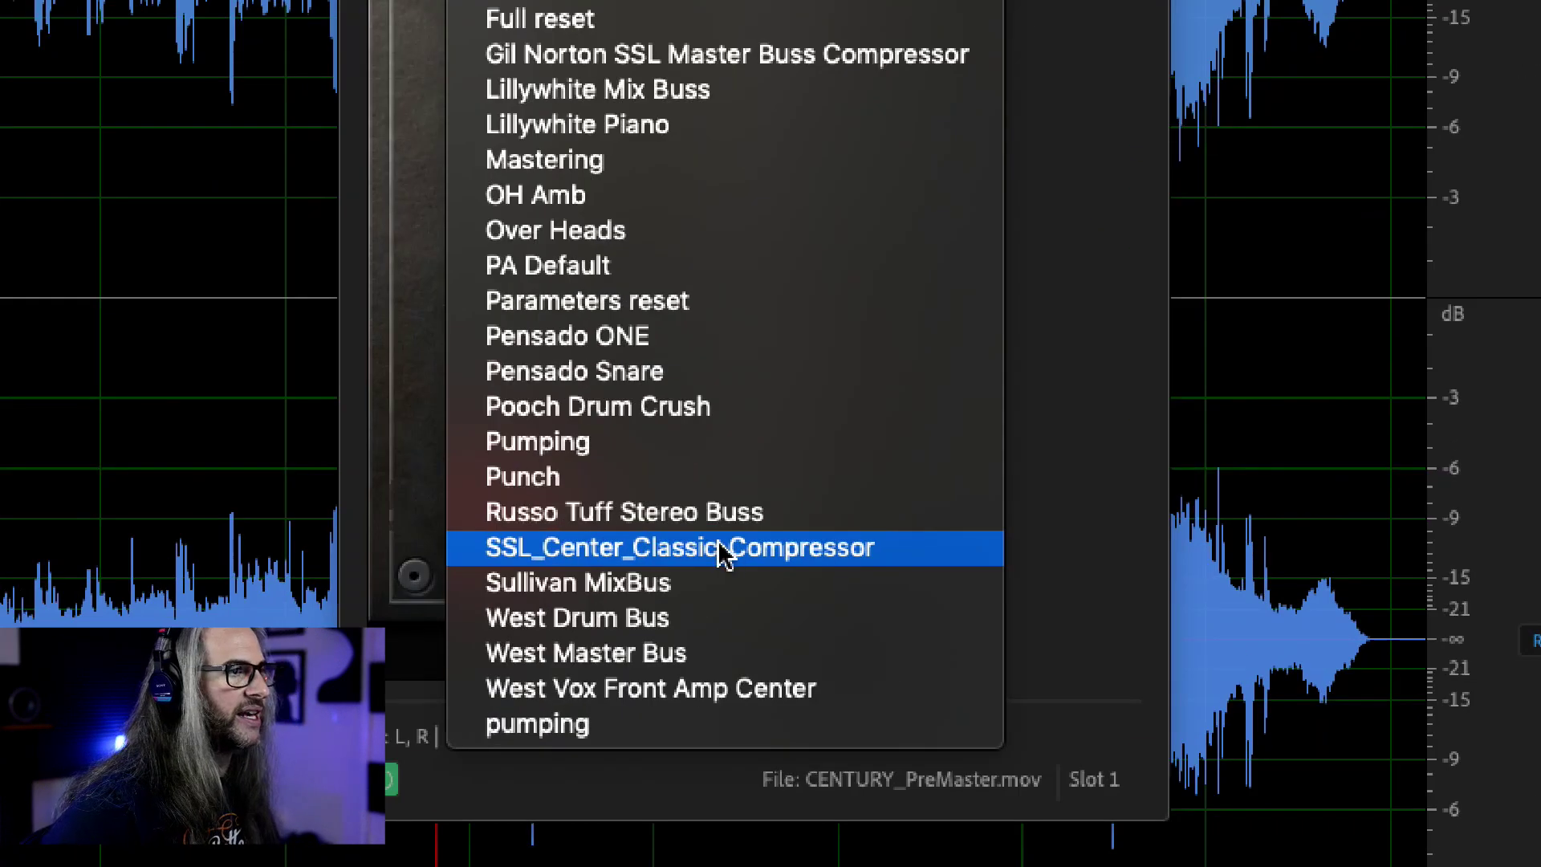
{"action": "left_click", "coordinate": [912, 554]}
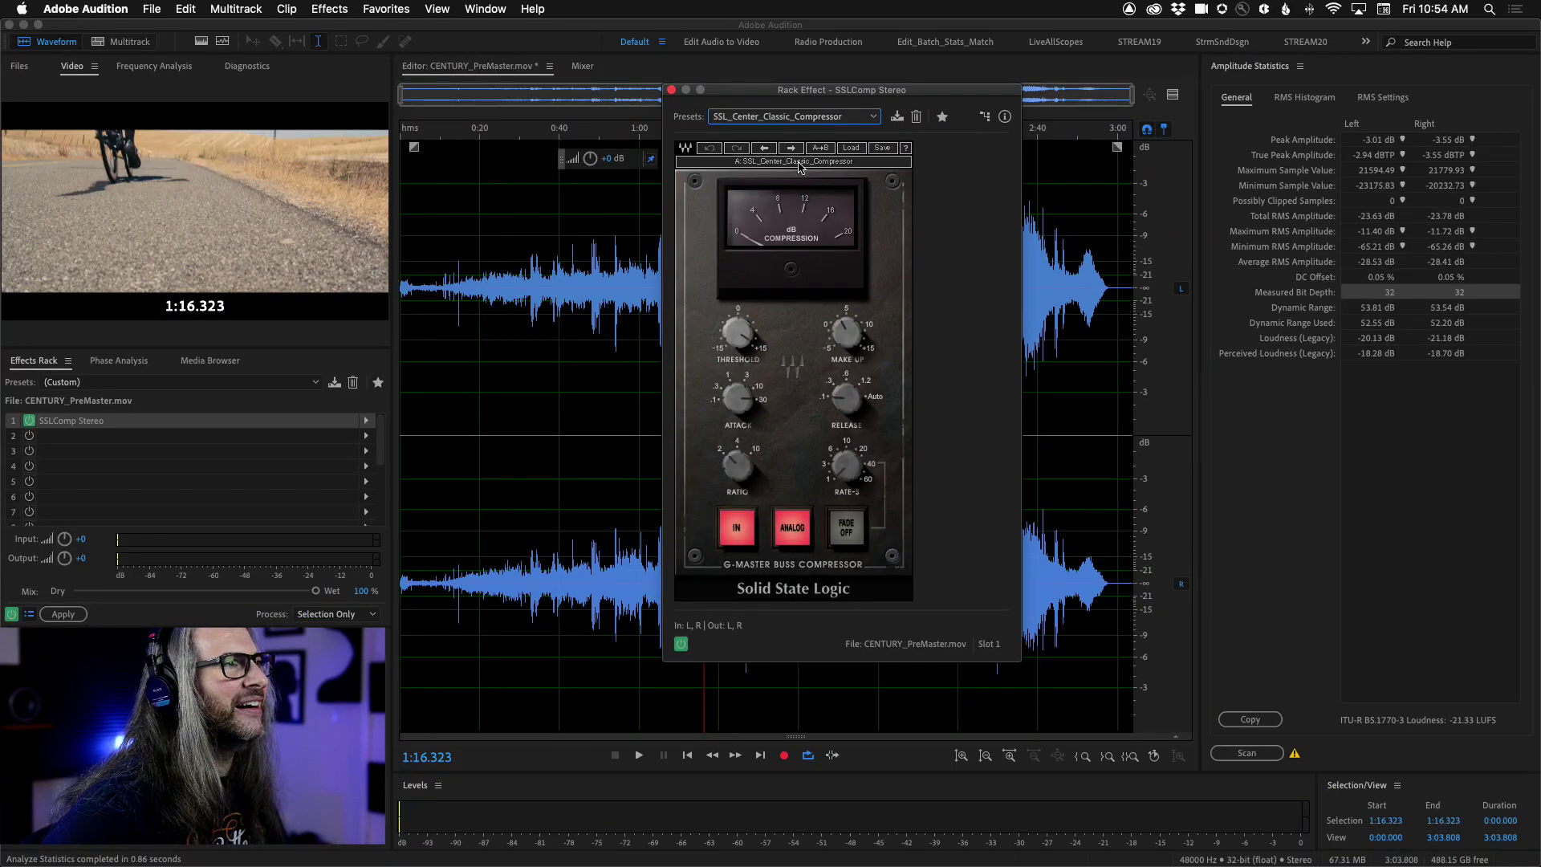
{"action": "left_click", "coordinate": [800, 121]}
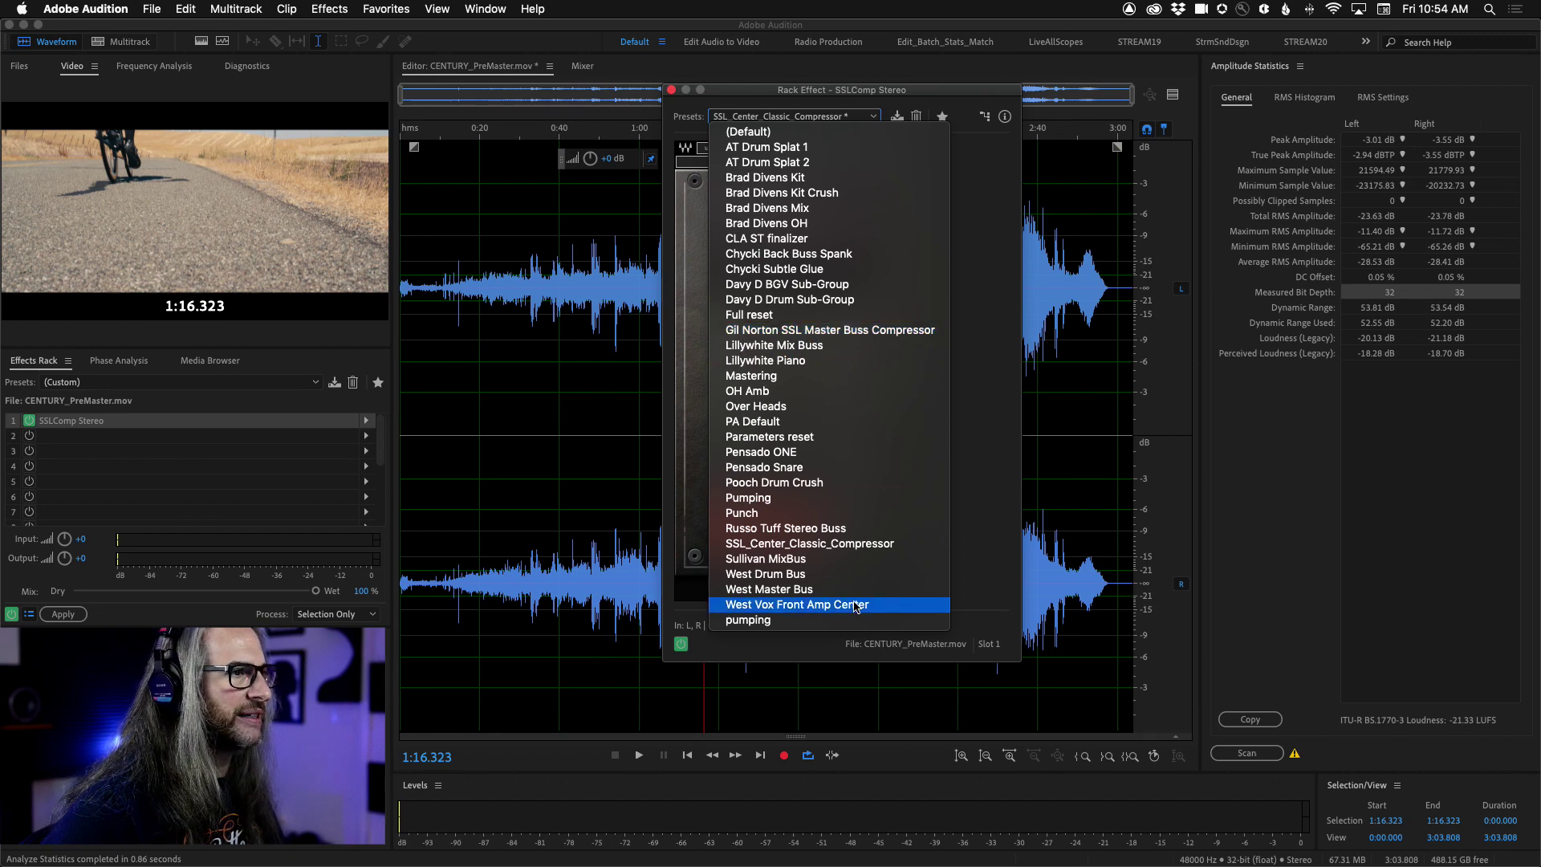
{"action": "left_click", "coordinate": [853, 330]}
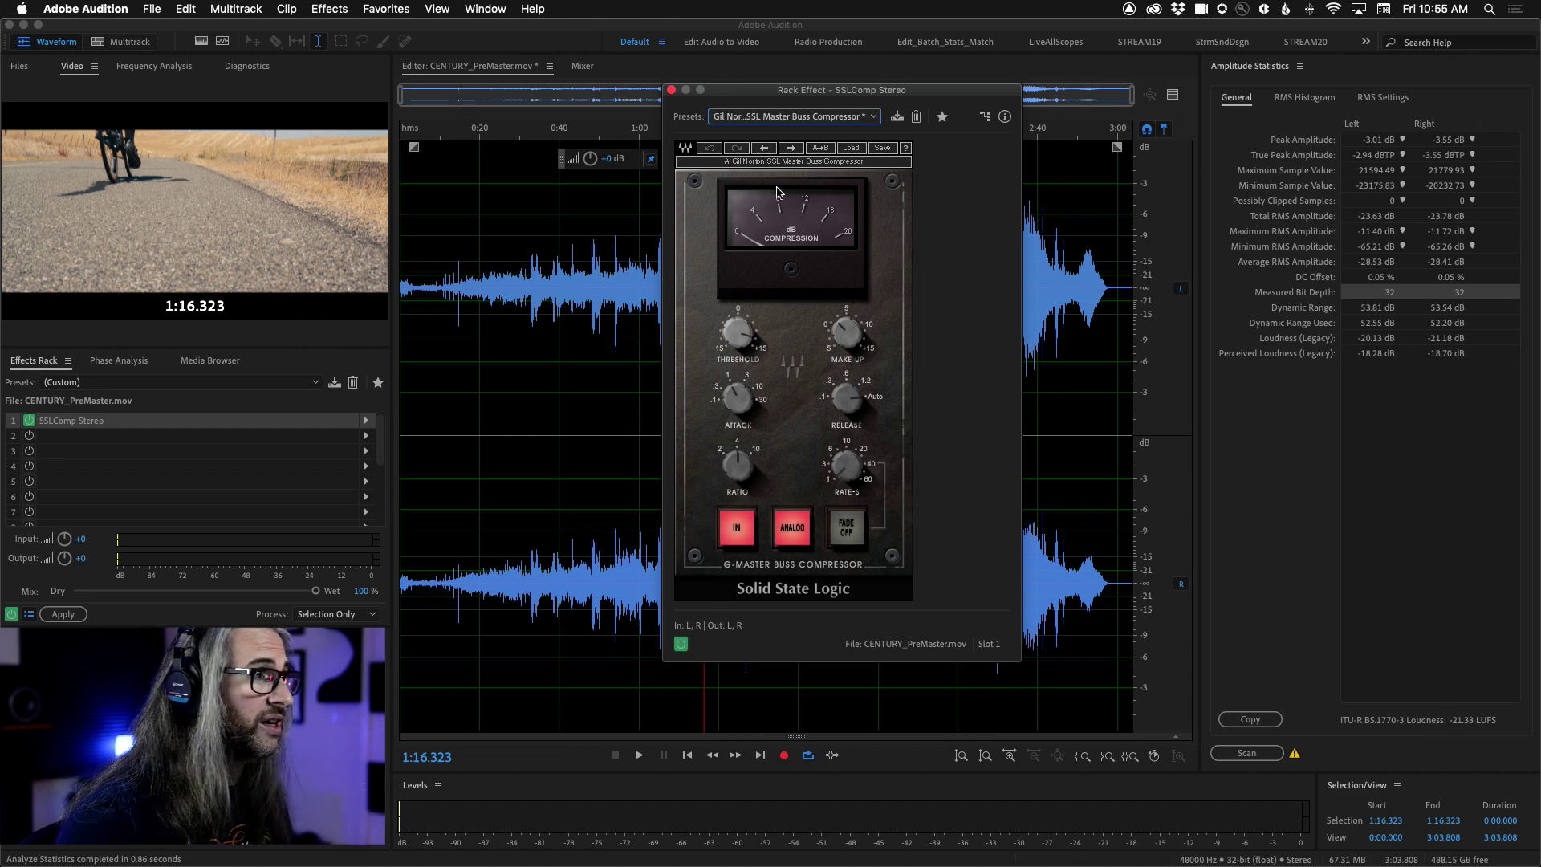
- Change the SSLComp's release from Auto to .6
{"action": "mouse_move", "coordinate": [740, 401]}
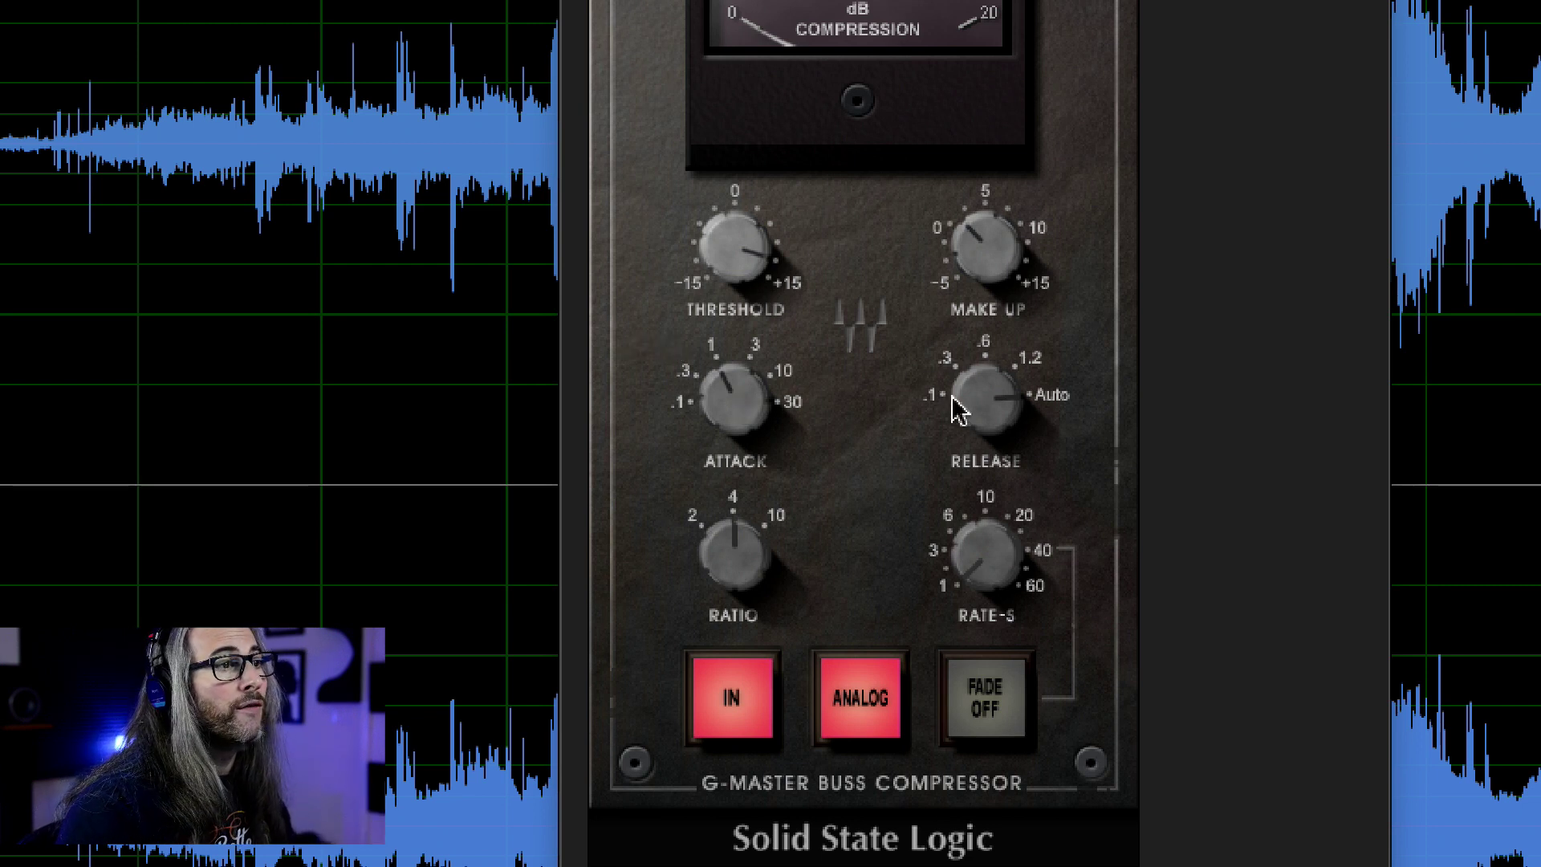
{"action": "mouse_move", "coordinate": [967, 404]}
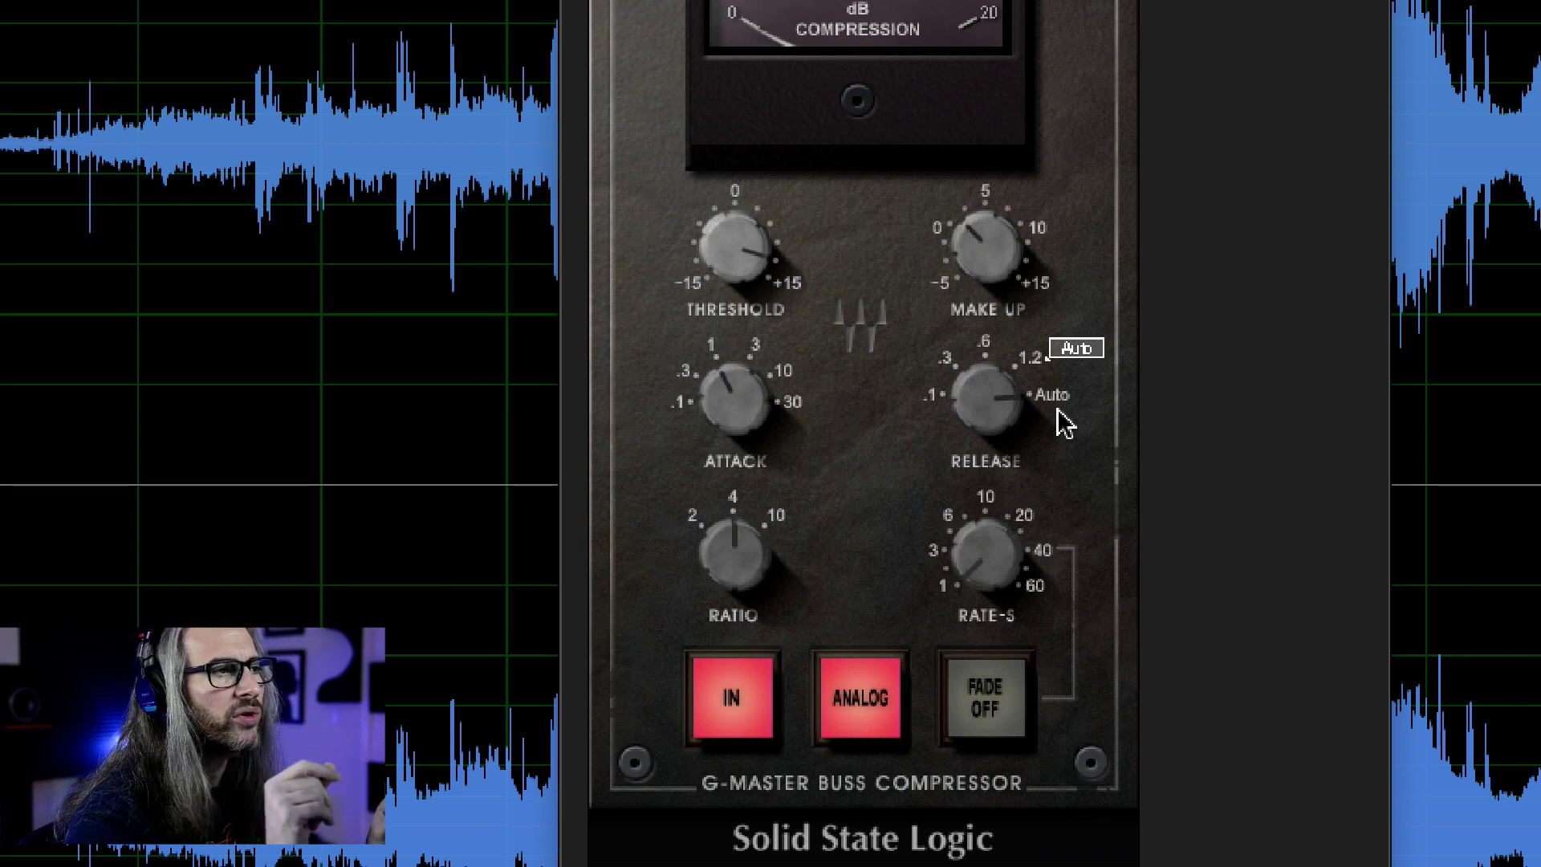
{"action": "left_click", "coordinate": [961, 382]}
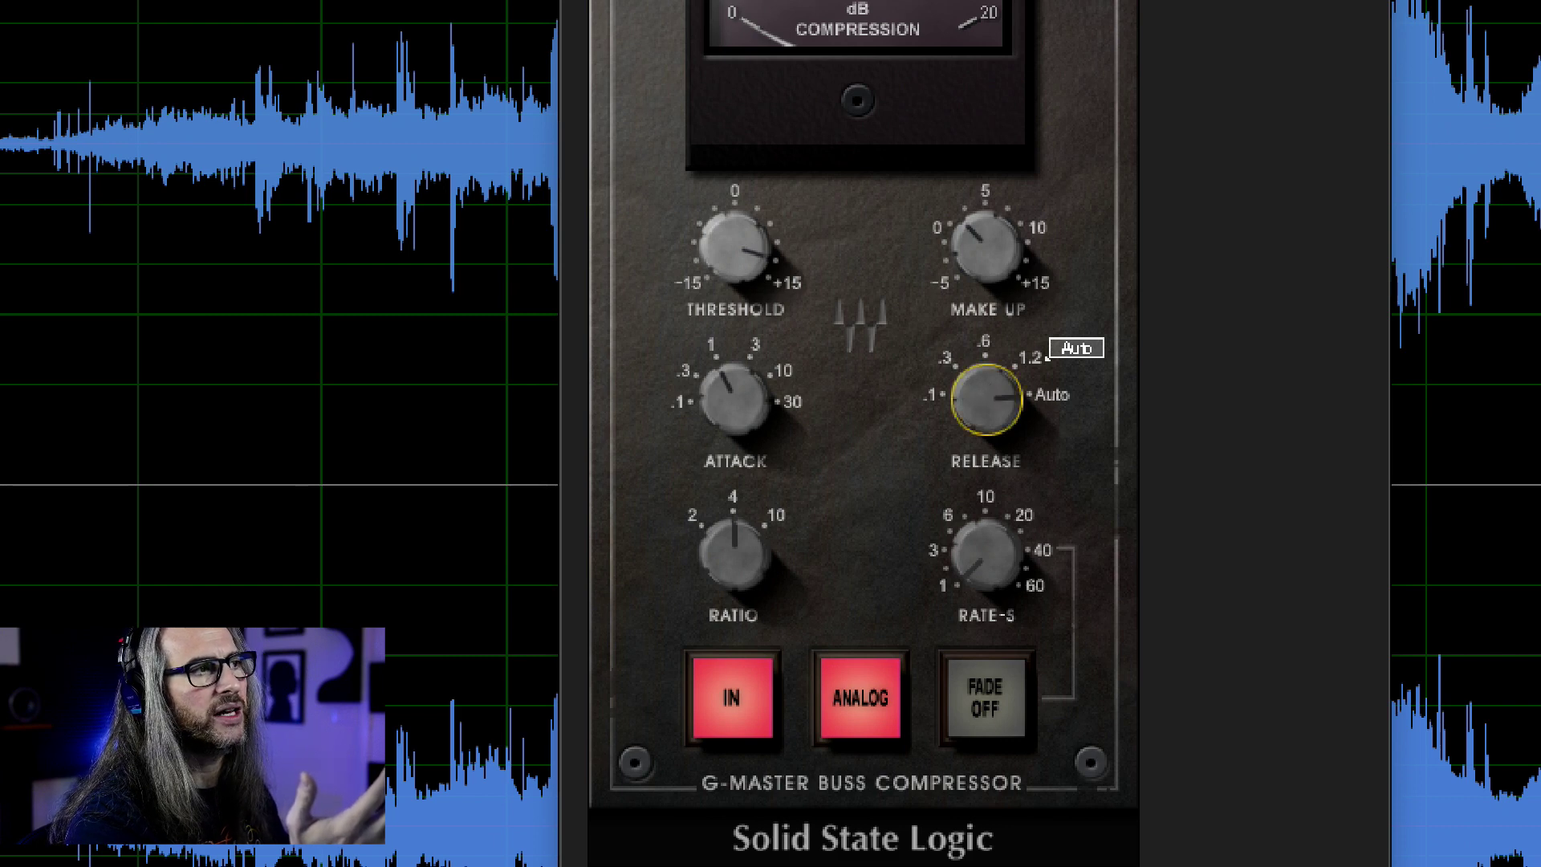
{"action": "left_click_drag", "start_coordinate": [961, 382], "coordinate": [961, 393]}
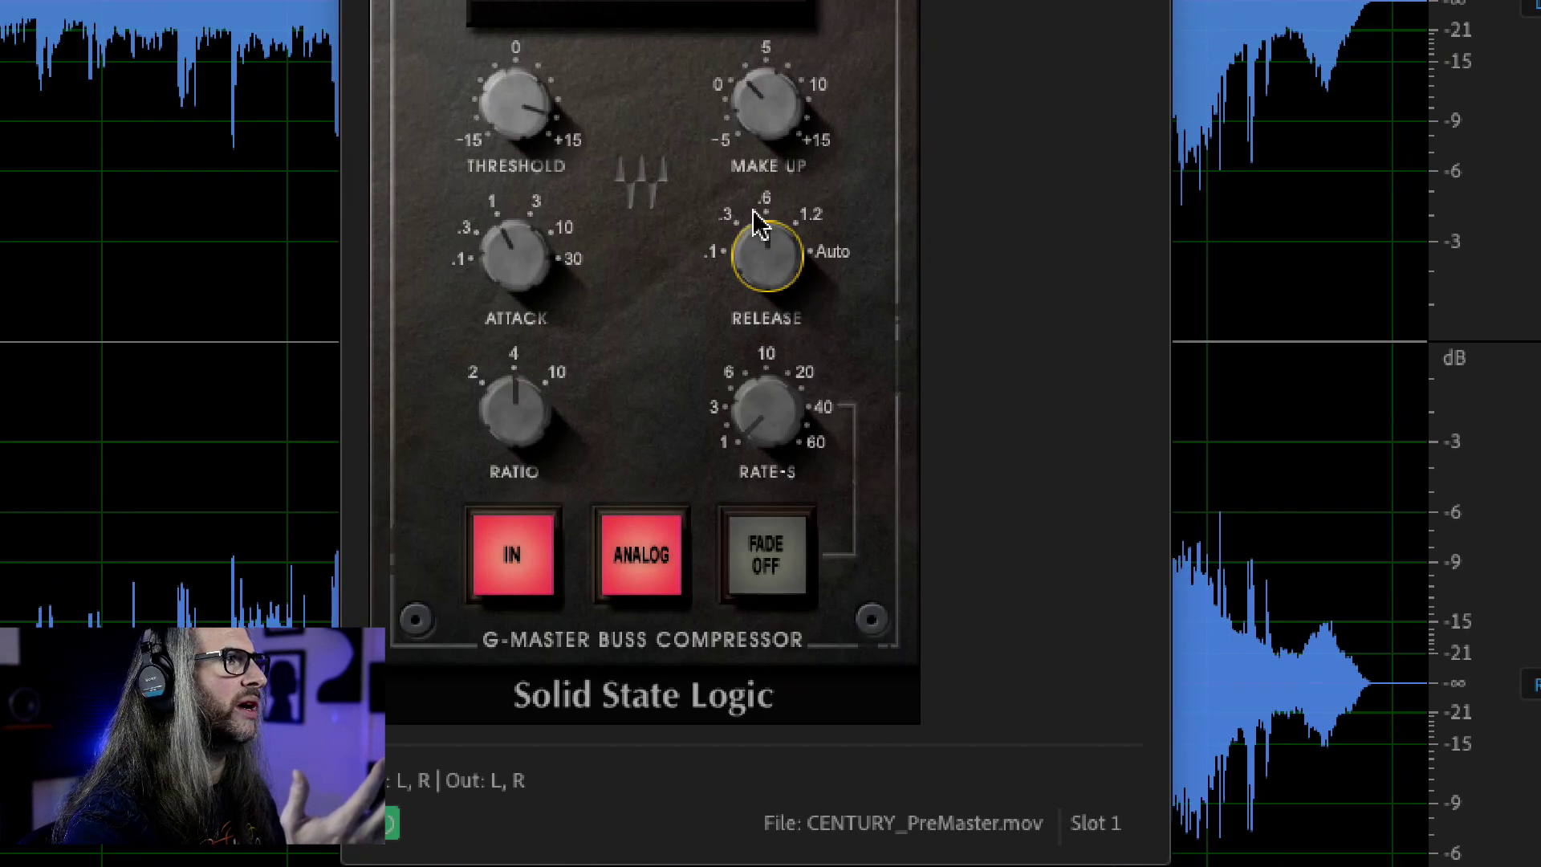
- Return the SSLComp's release to Auto and set its ratio to 2:1
{"action": "left_click_drag", "start_coordinate": [729, 247], "coordinate": [763, 241]}
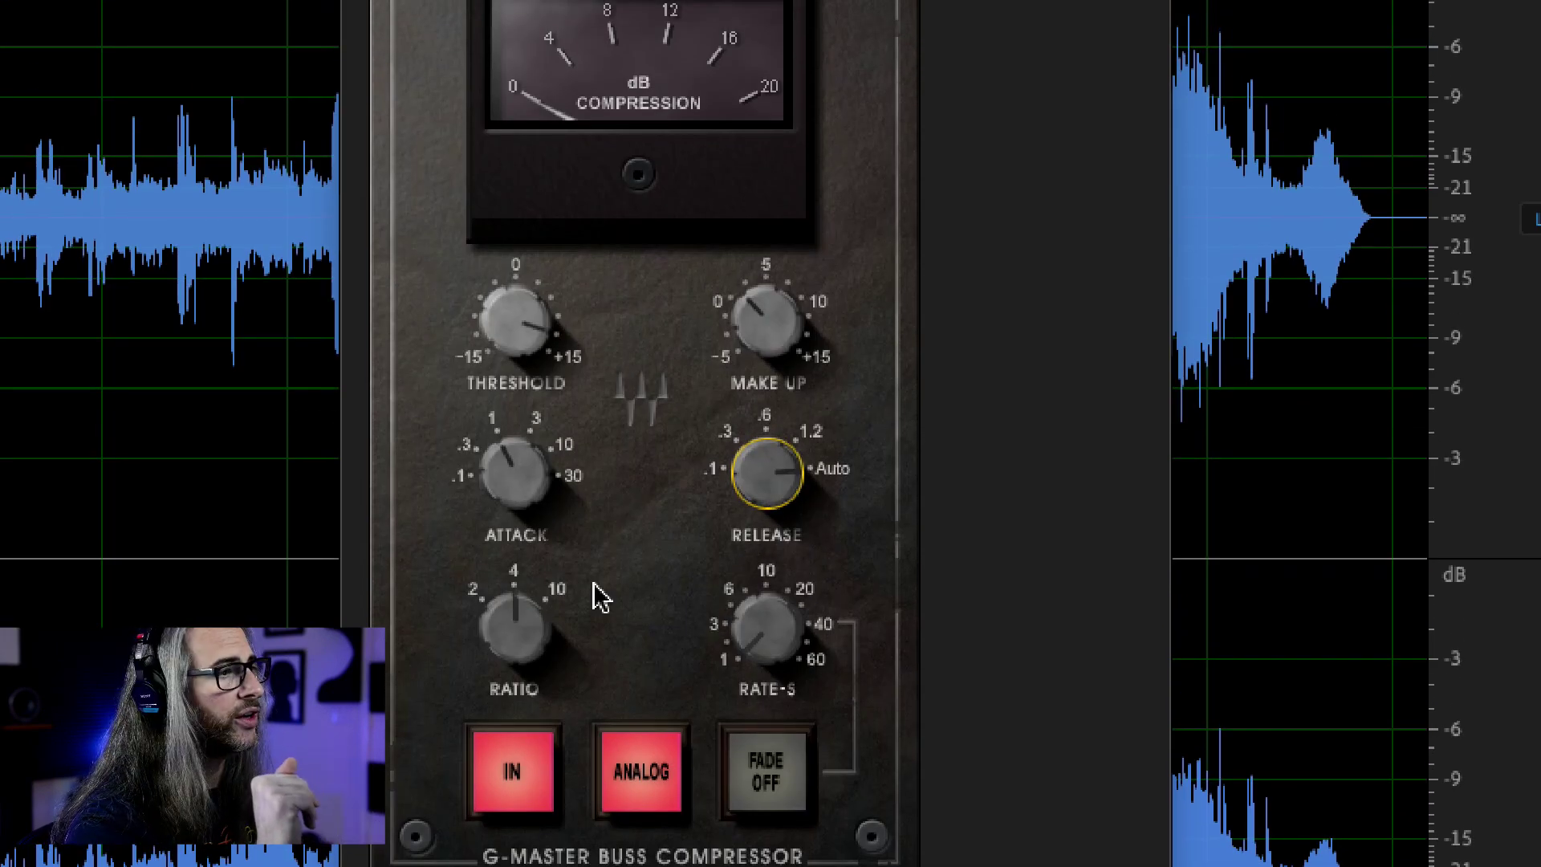
{"action": "mouse_move", "coordinate": [515, 629]}
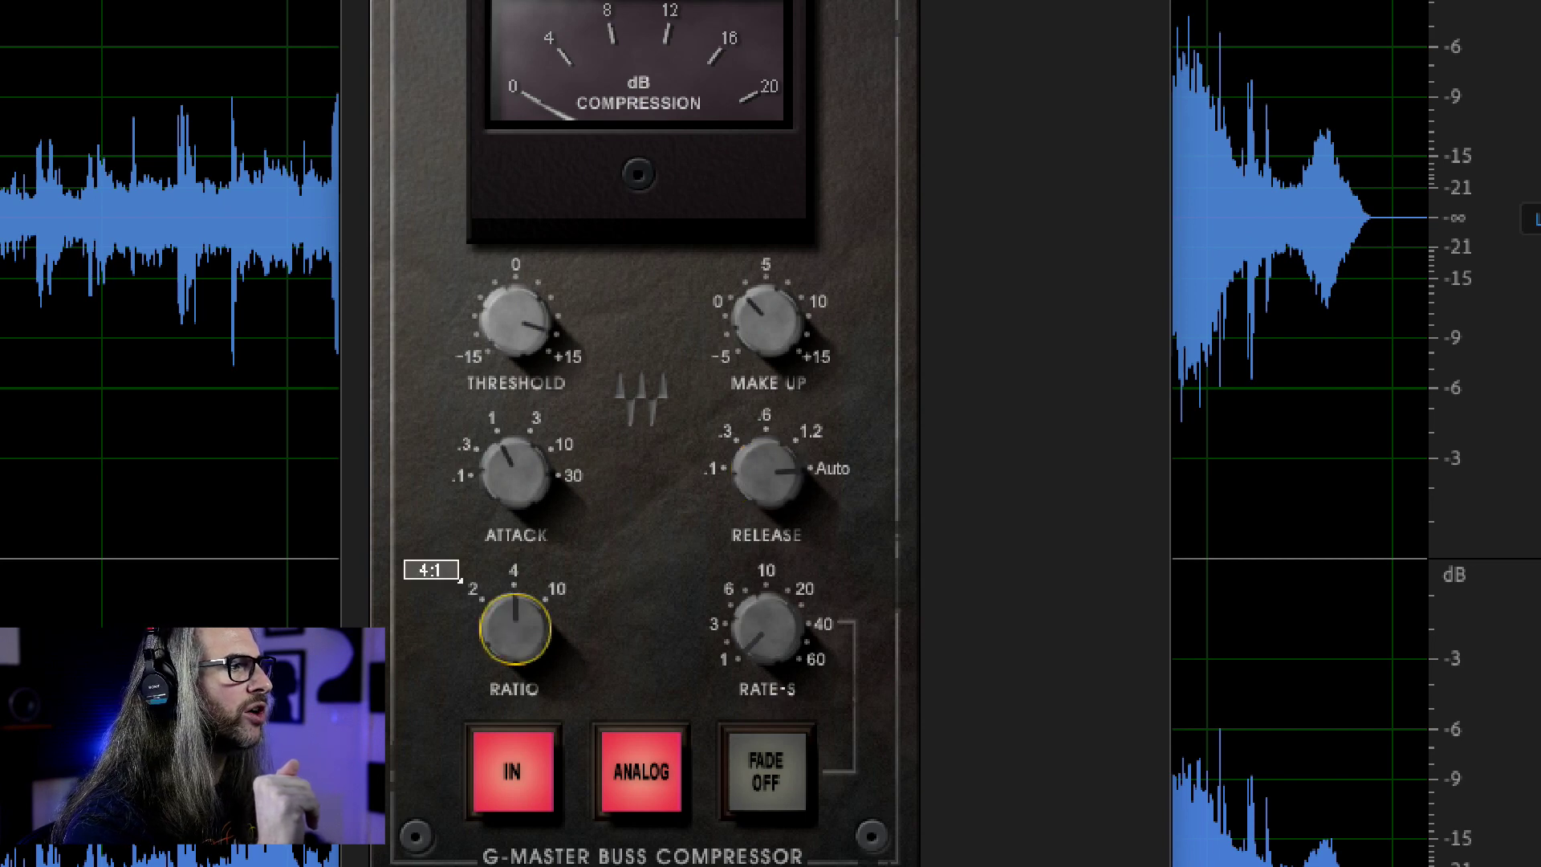
{"action": "left_click_drag", "start_coordinate": [509, 630], "coordinate": [502, 619]}
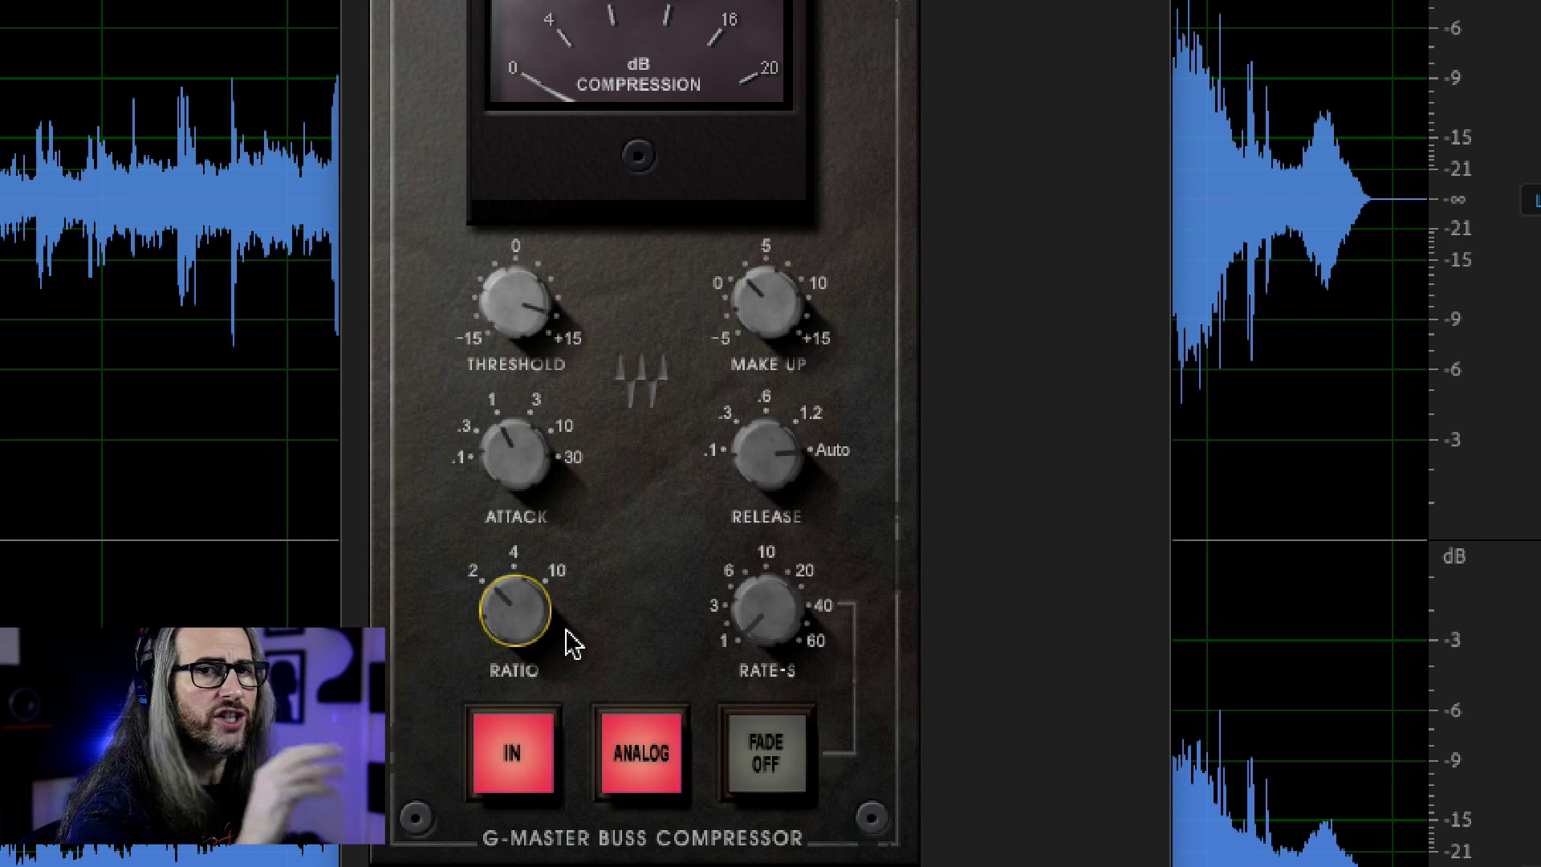
{"action": "mouse_move", "coordinate": [573, 642]}
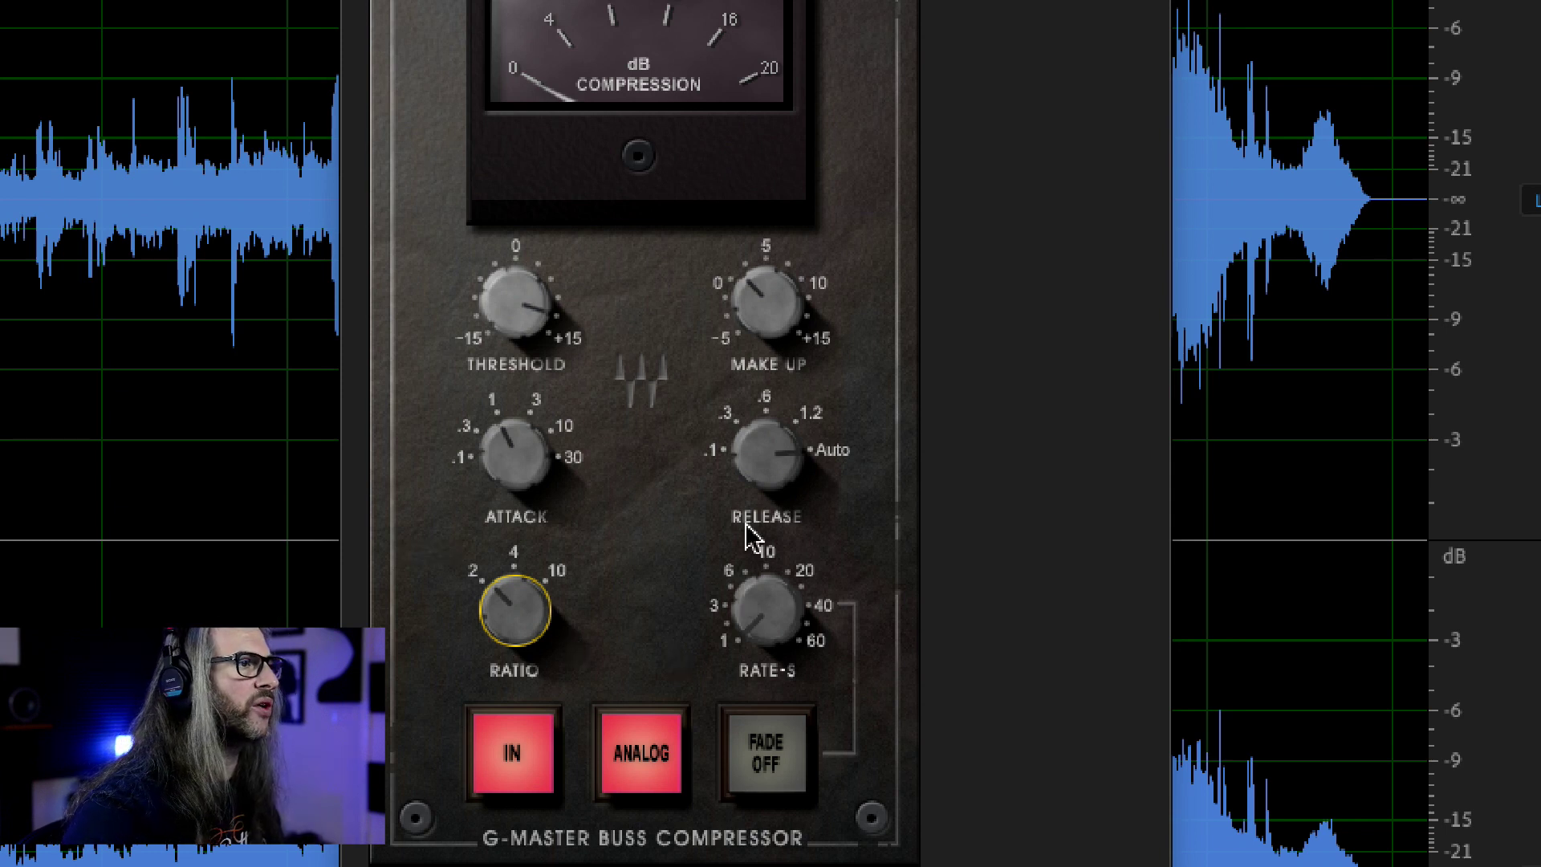
- Move the SSLComp window off the waveform's first half, play the mix from about 0:54 and lower the compressor's threshold
{"action": "mouse_move", "coordinate": [526, 303]}
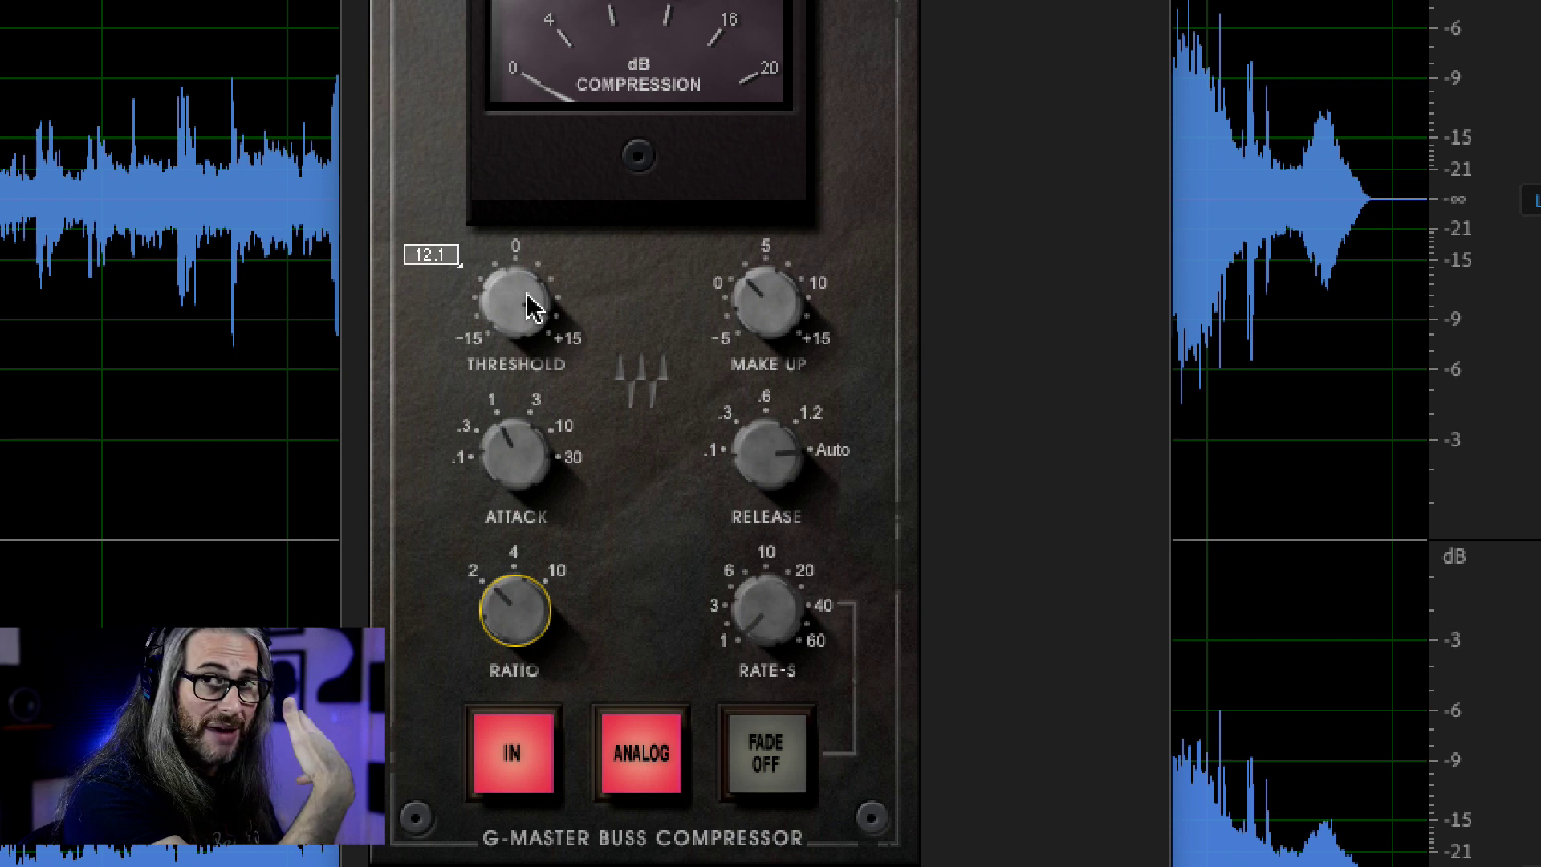
{"action": "mouse_move", "coordinate": [748, 304]}
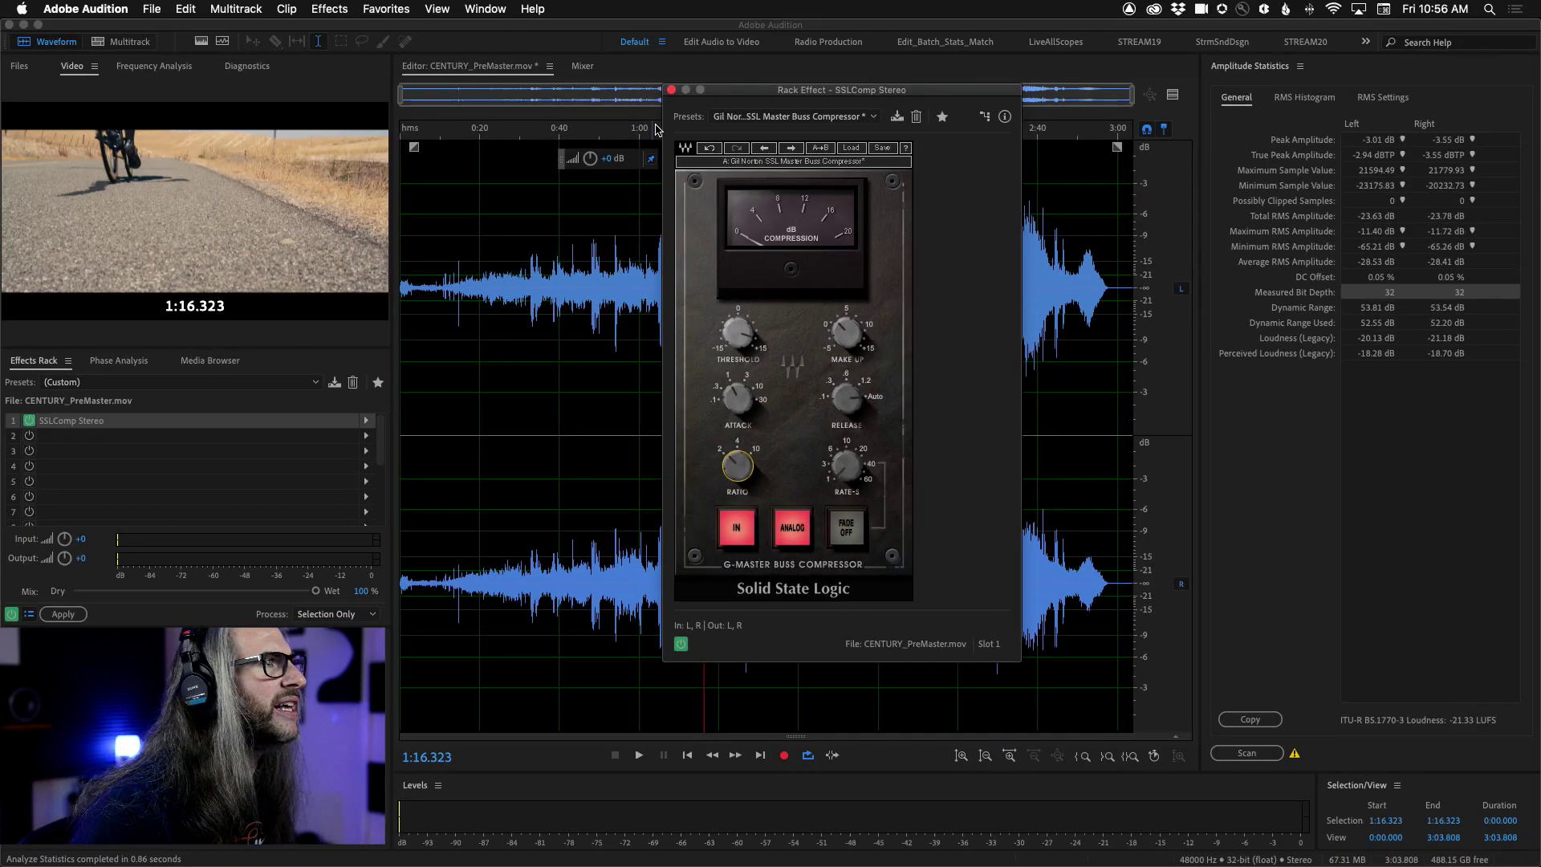
{"action": "left_click_drag", "start_coordinate": [723, 92], "coordinate": [892, 107]}
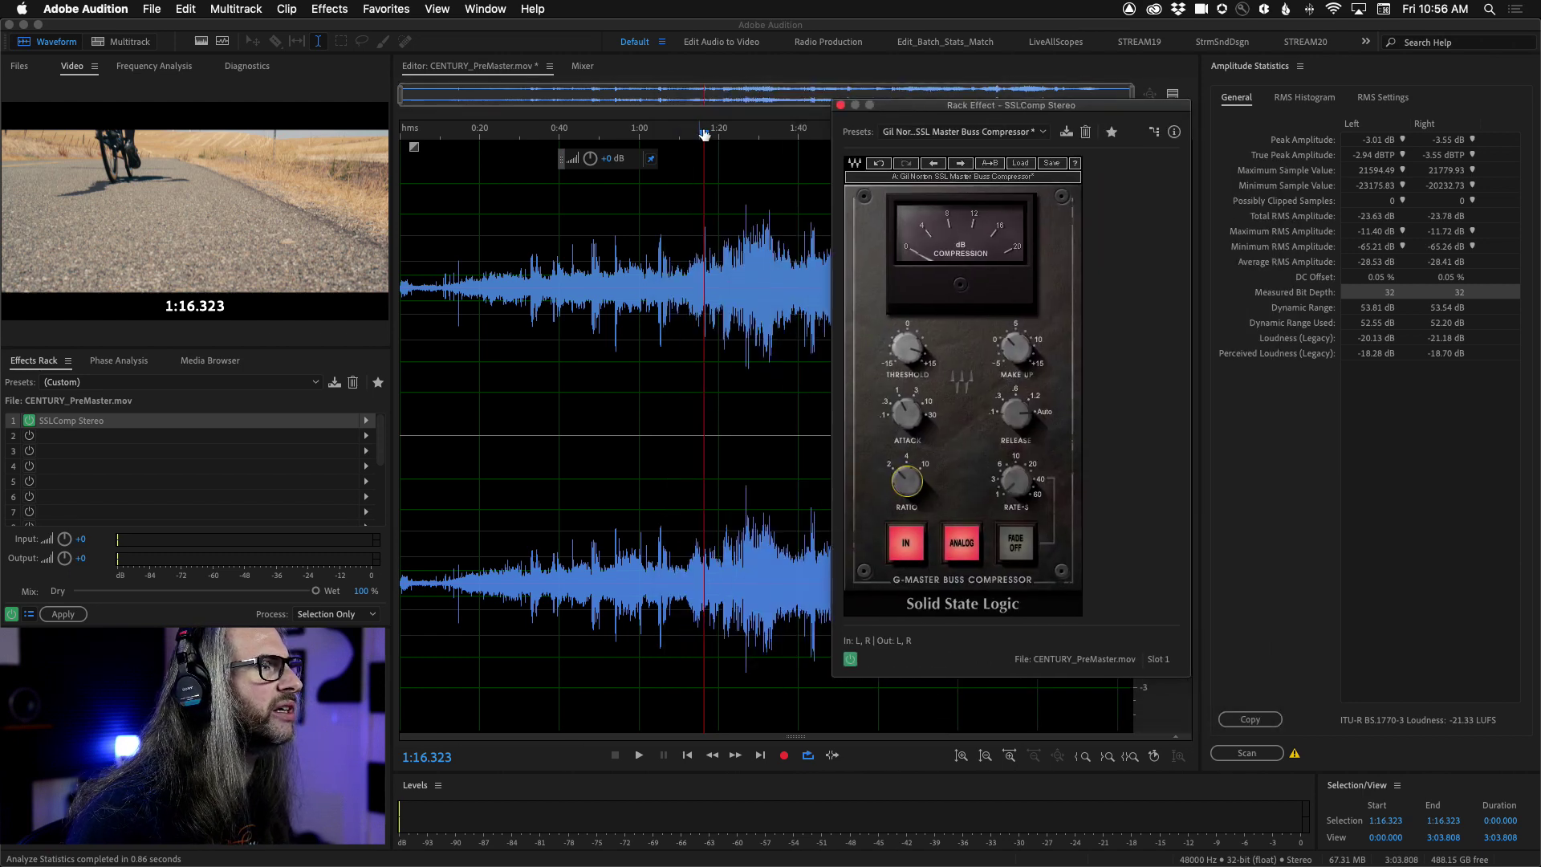
{"action": "left_click_drag", "start_coordinate": [703, 133], "coordinate": [618, 133]}
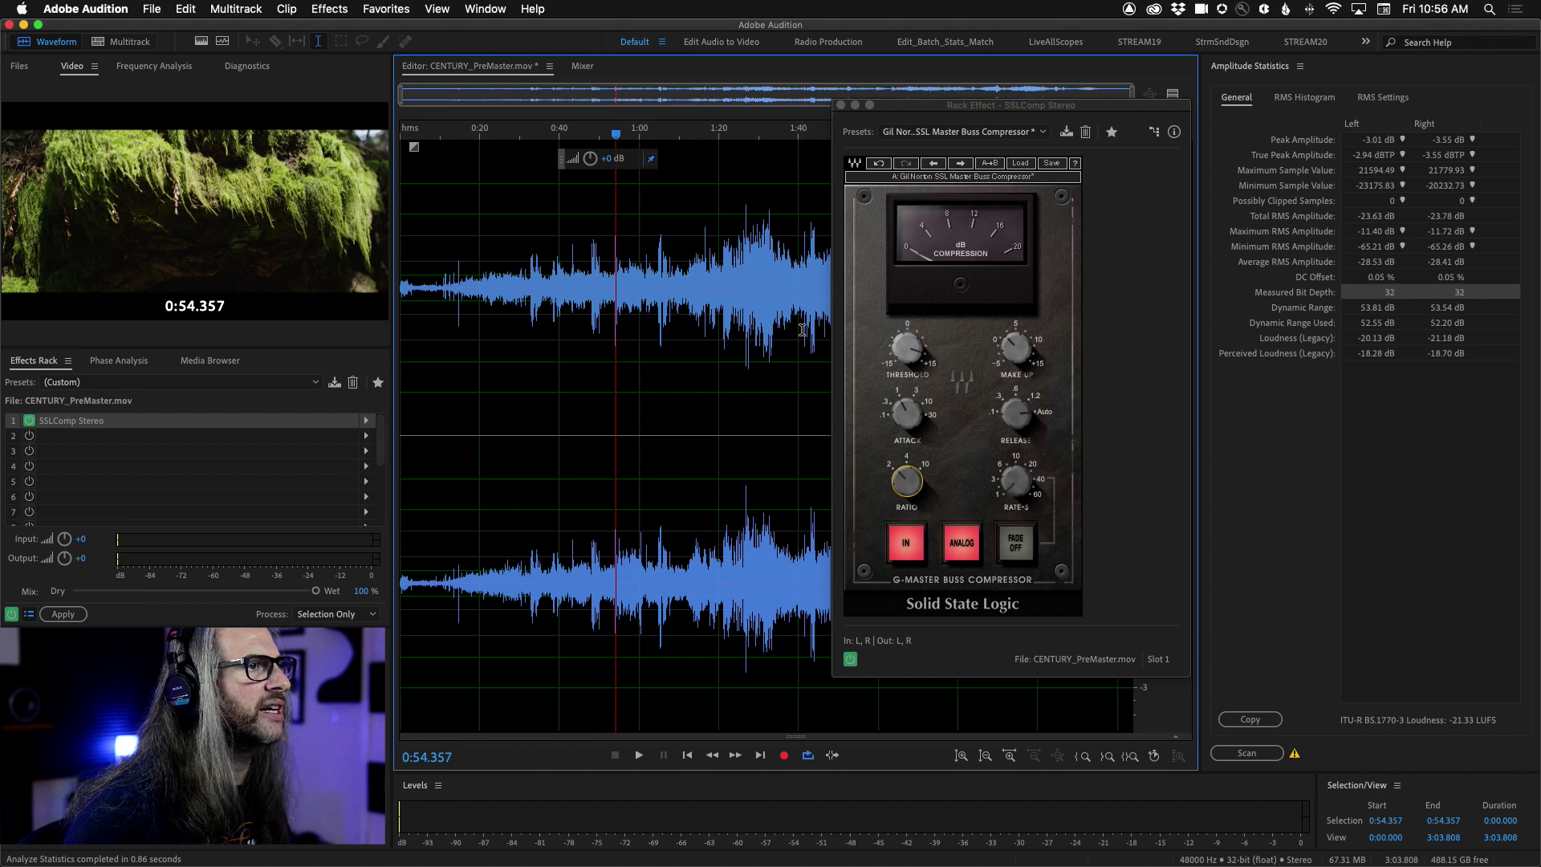
{"action": "key", "text": "space"}
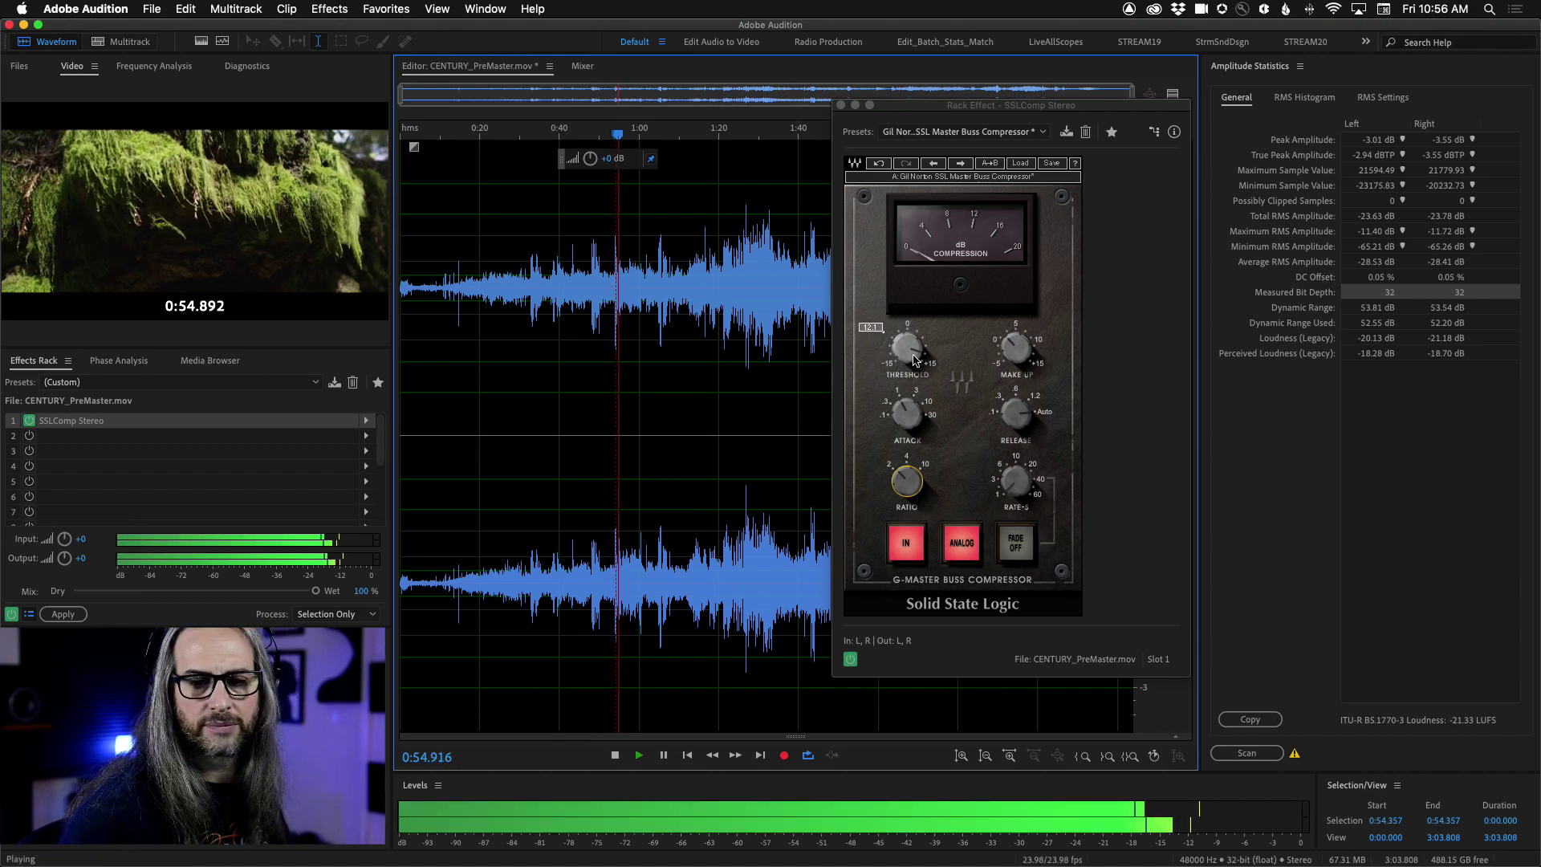
{"action": "left_click_drag", "start_coordinate": [915, 350], "coordinate": [915, 359]}
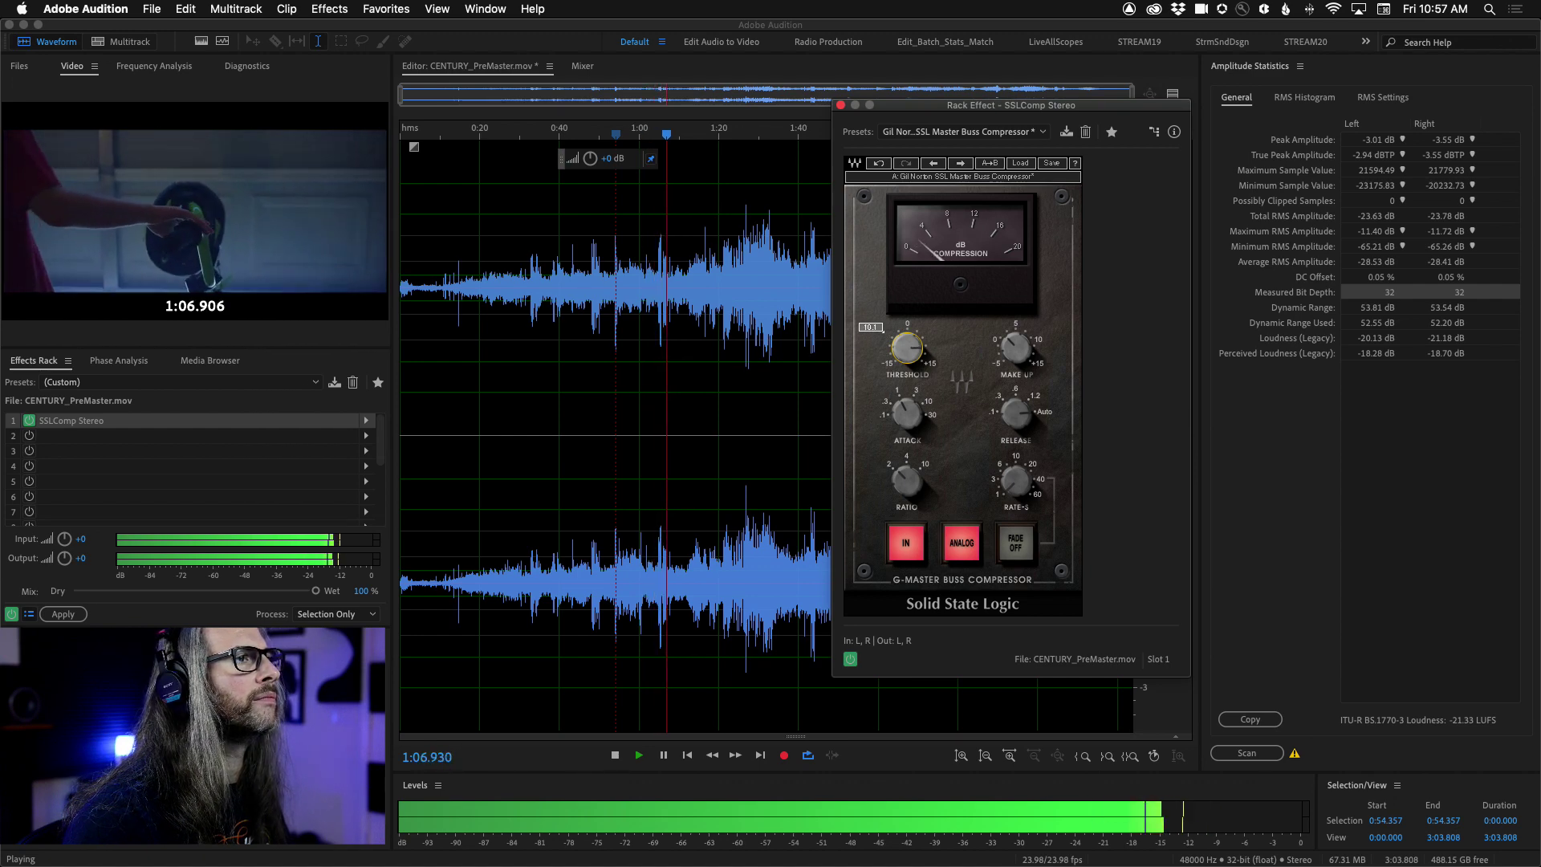
- Switch the SSLComp off and on during playback to compare the mix with and without compression
{"action": "left_click", "coordinate": [851, 660]}
{"action": "left_click", "coordinate": [851, 660]}
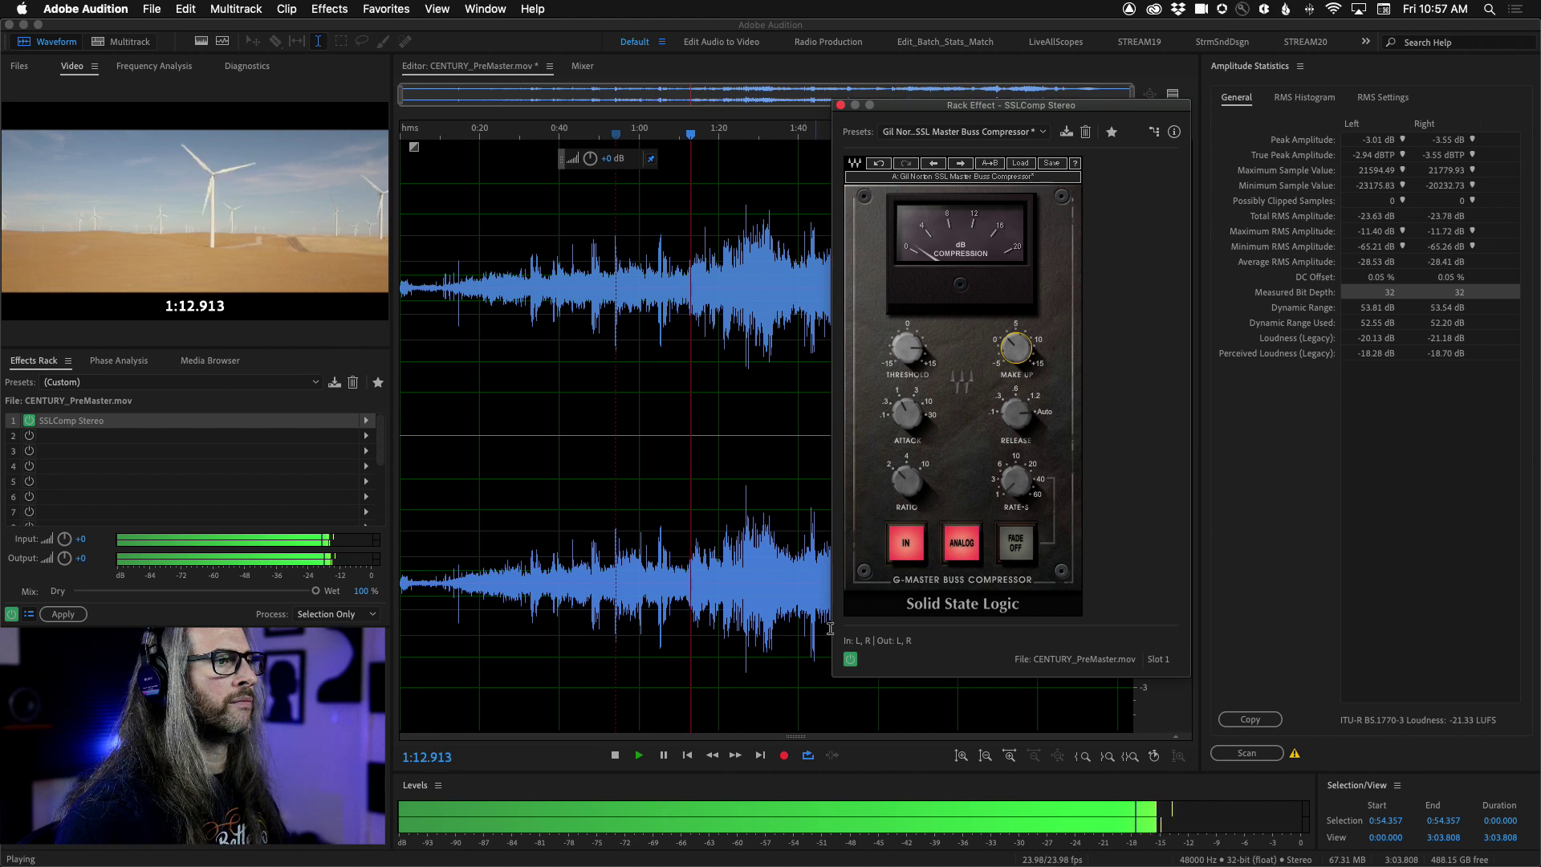
{"action": "left_click", "coordinate": [850, 661]}
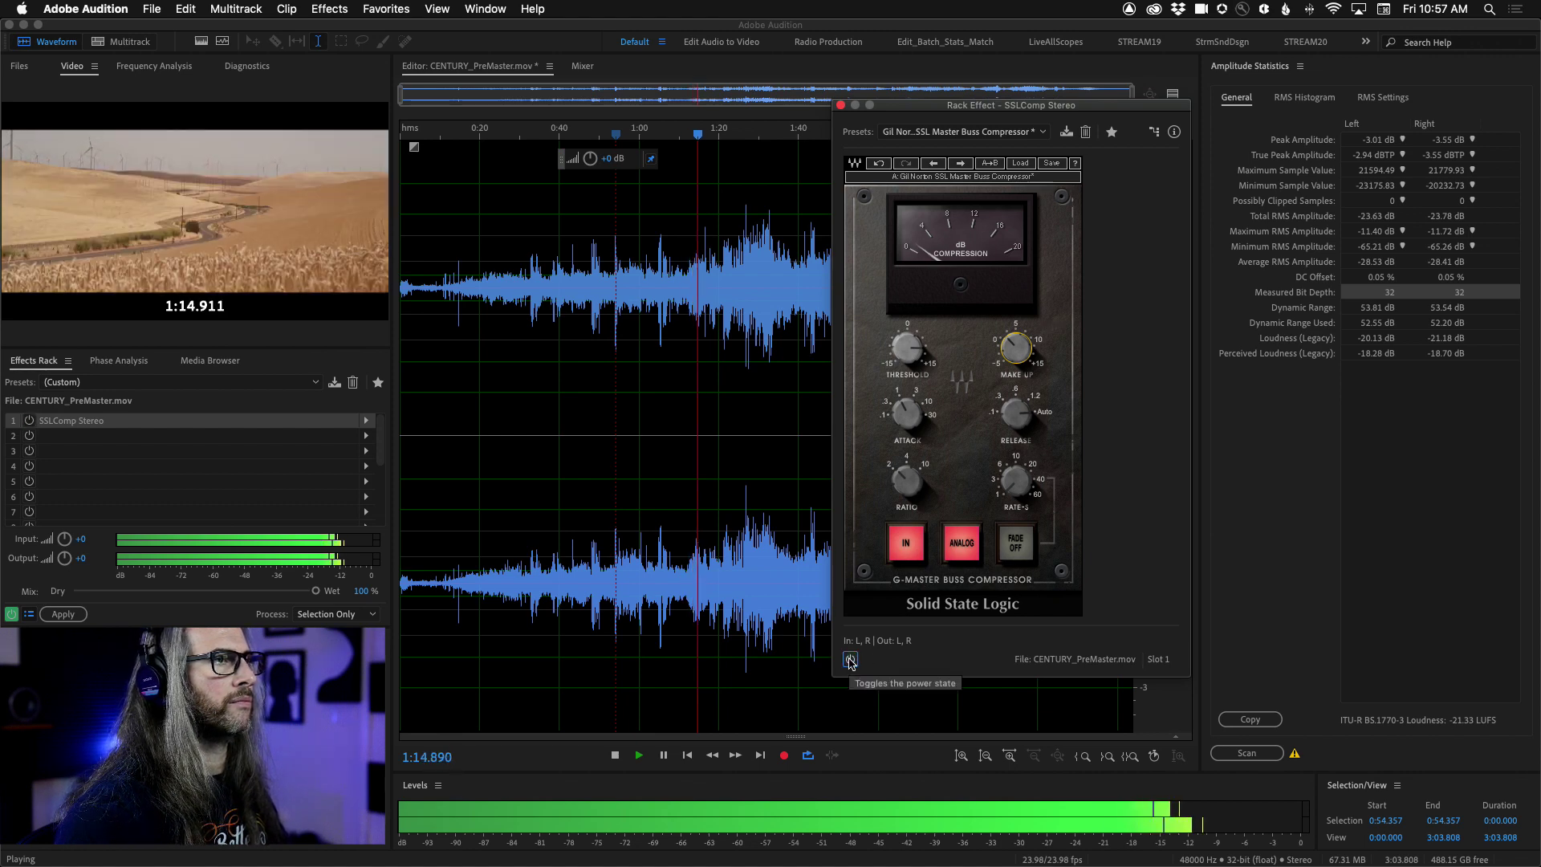
{"action": "left_click", "coordinate": [851, 663]}
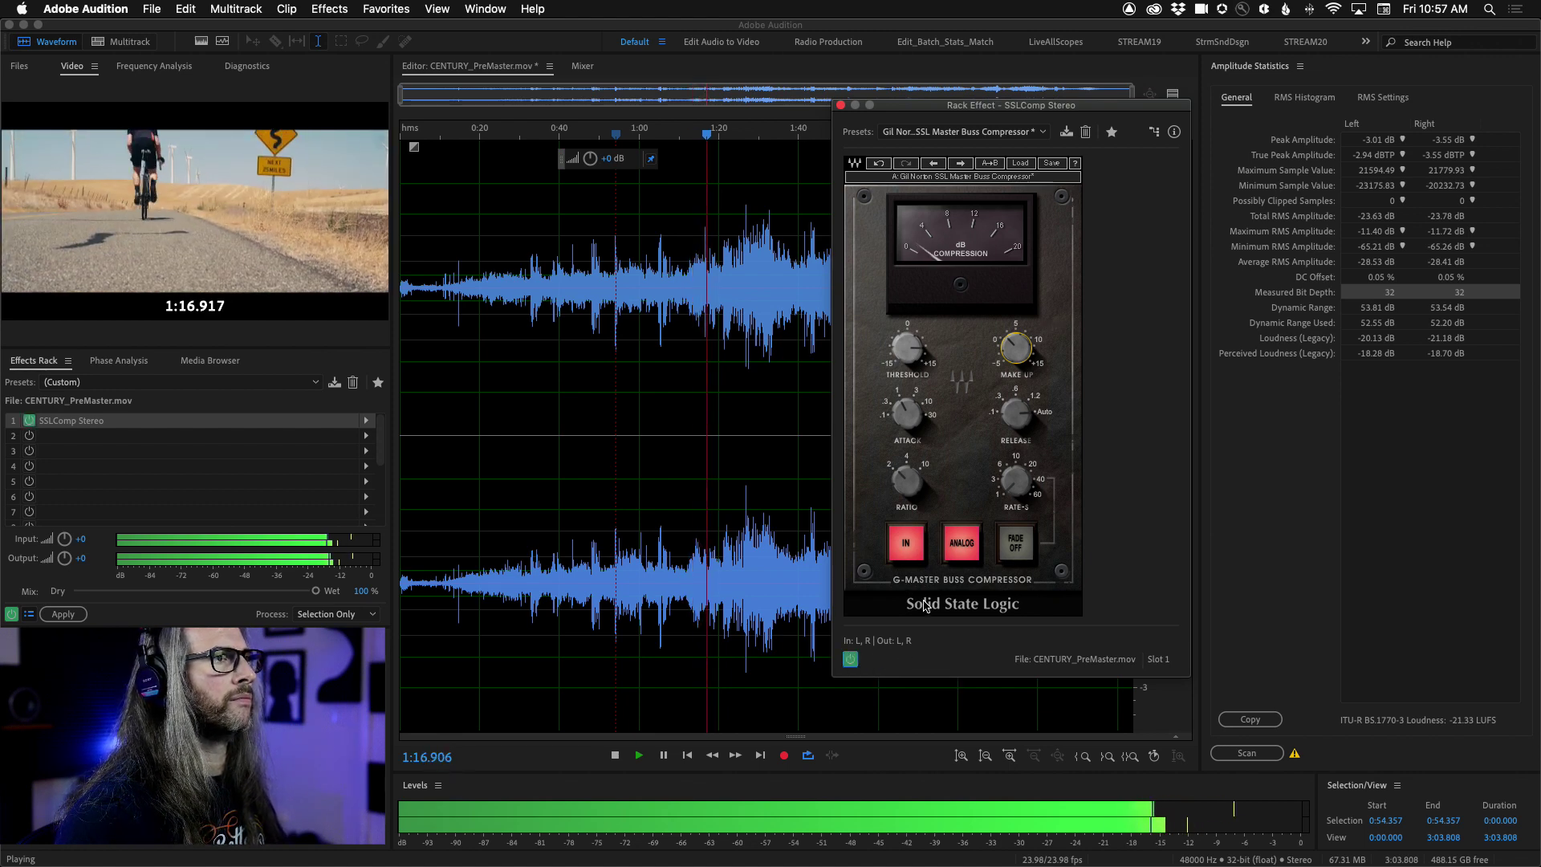
- Lower the SSLComp's threshold further during playback and compare the result against the bypassed sound
{"action": "mouse_move", "coordinate": [907, 348]}
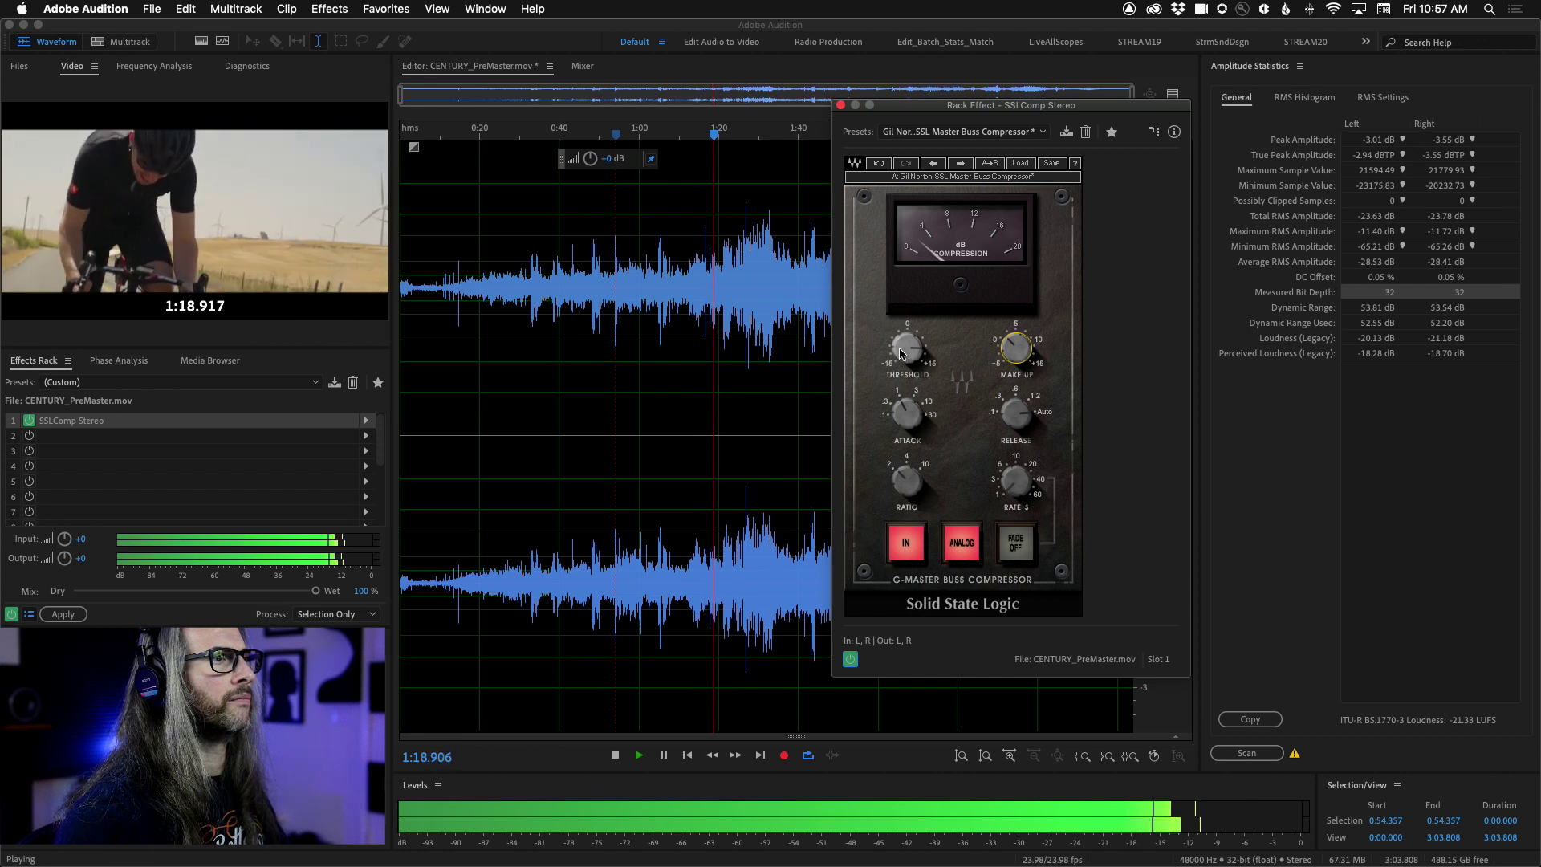
{"action": "left_click_drag", "start_coordinate": [907, 348], "coordinate": [908, 358]}
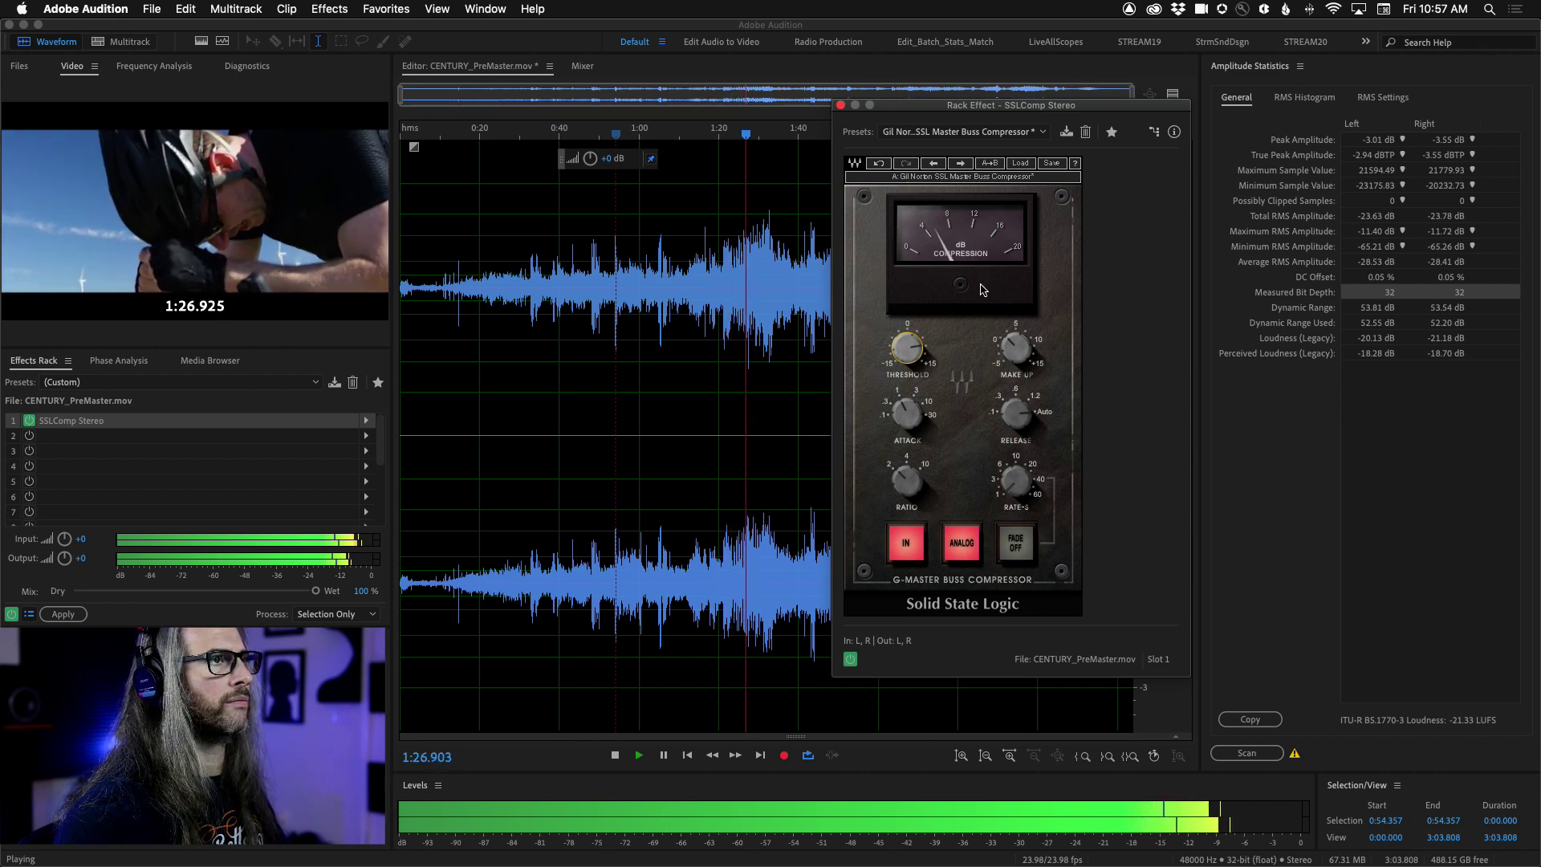
{"action": "left_click", "coordinate": [851, 659]}
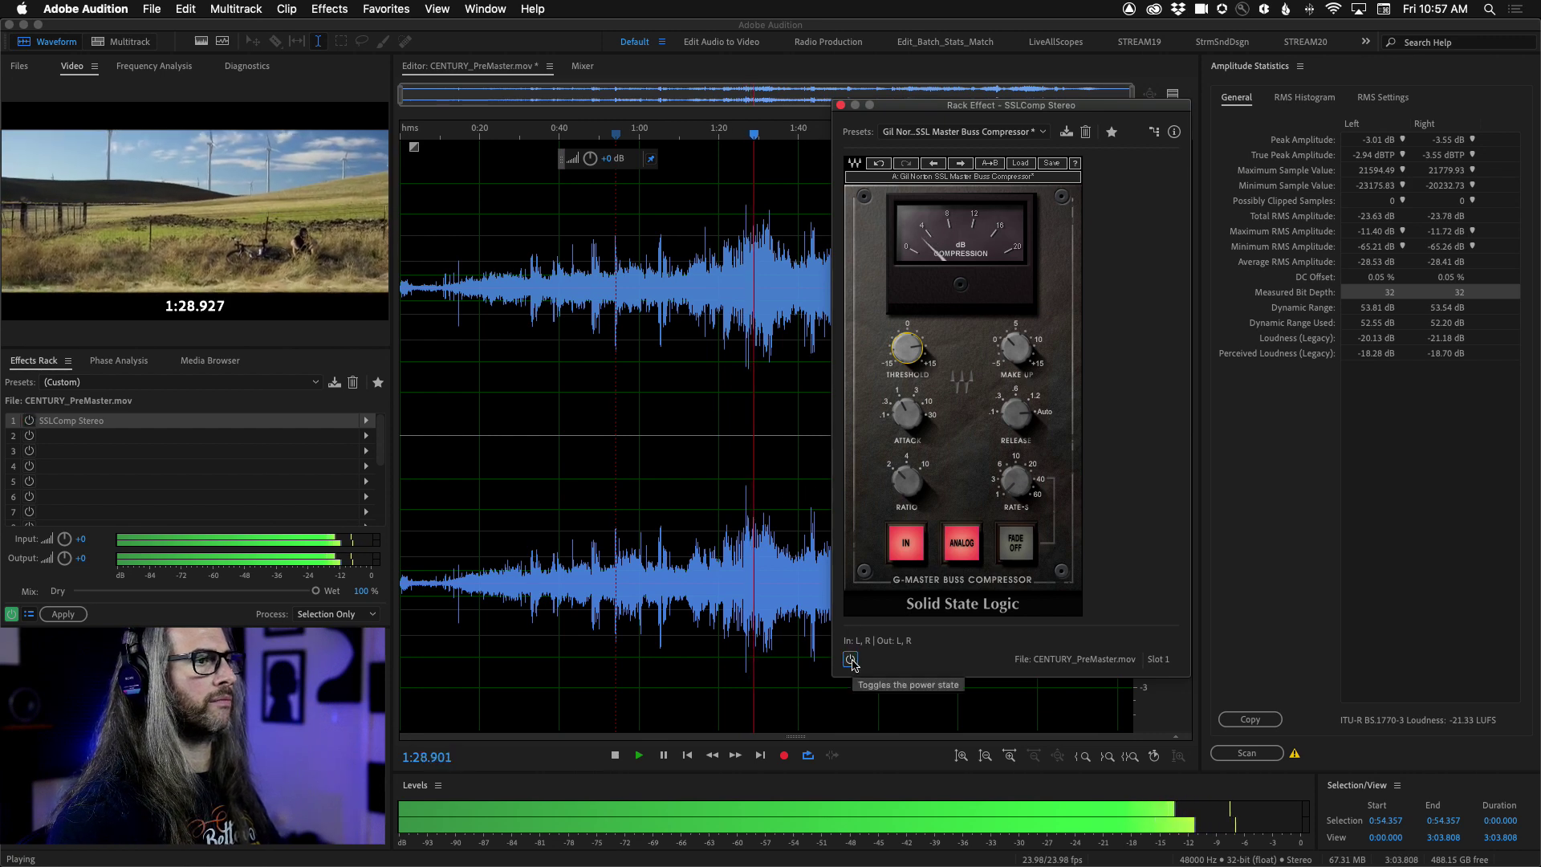
{"action": "left_click", "coordinate": [850, 659]}
- Adjust the SSLComp's make-up gain, compare its loudness against the bypassed signal and stop playback
{"action": "mouse_move", "coordinate": [1015, 346]}
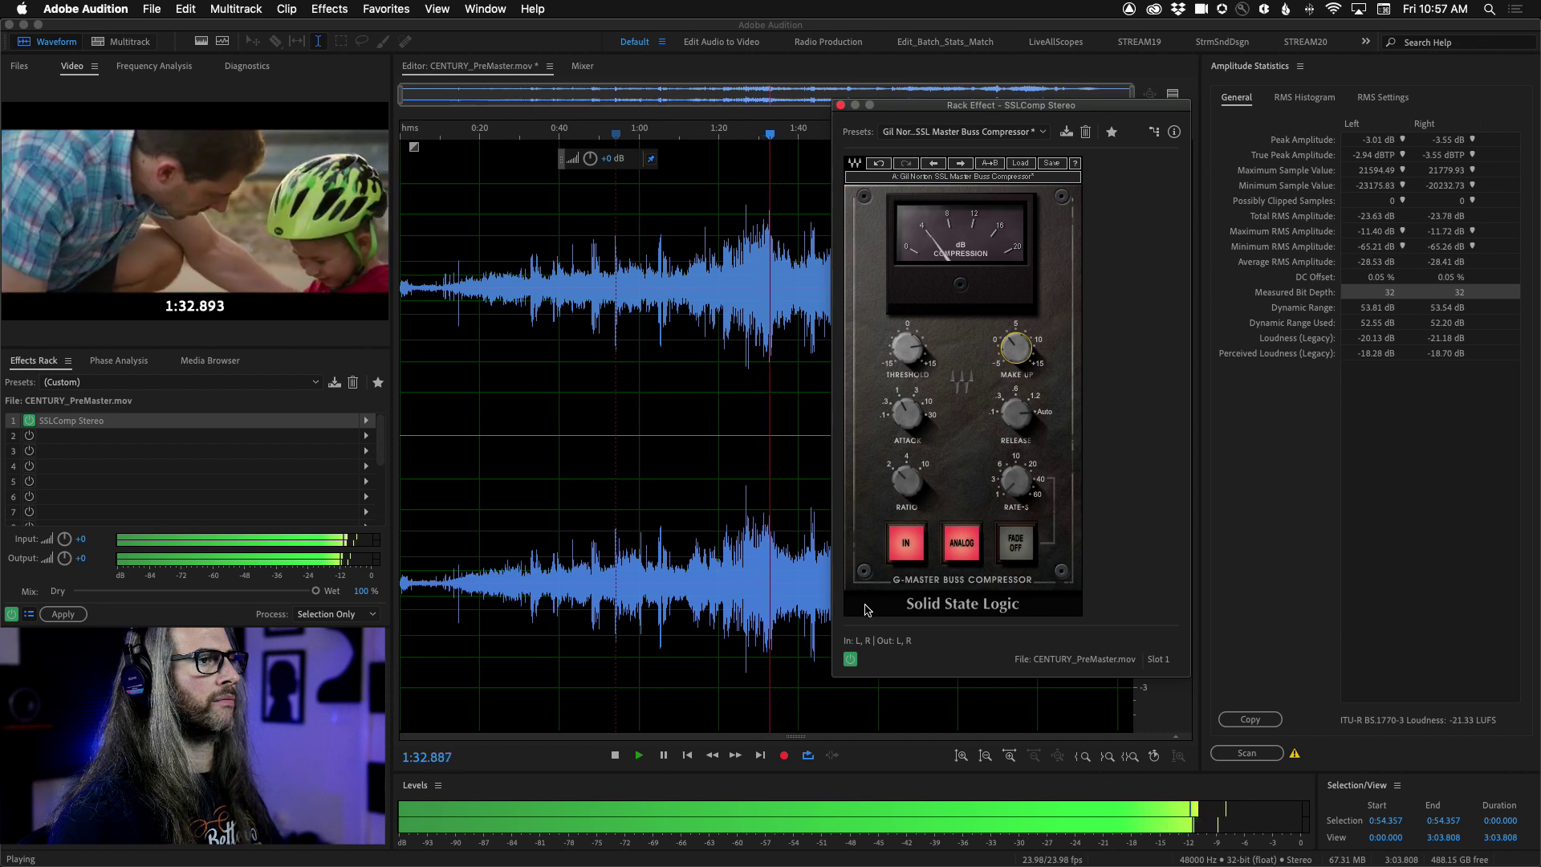
{"action": "left_click", "coordinate": [850, 661]}
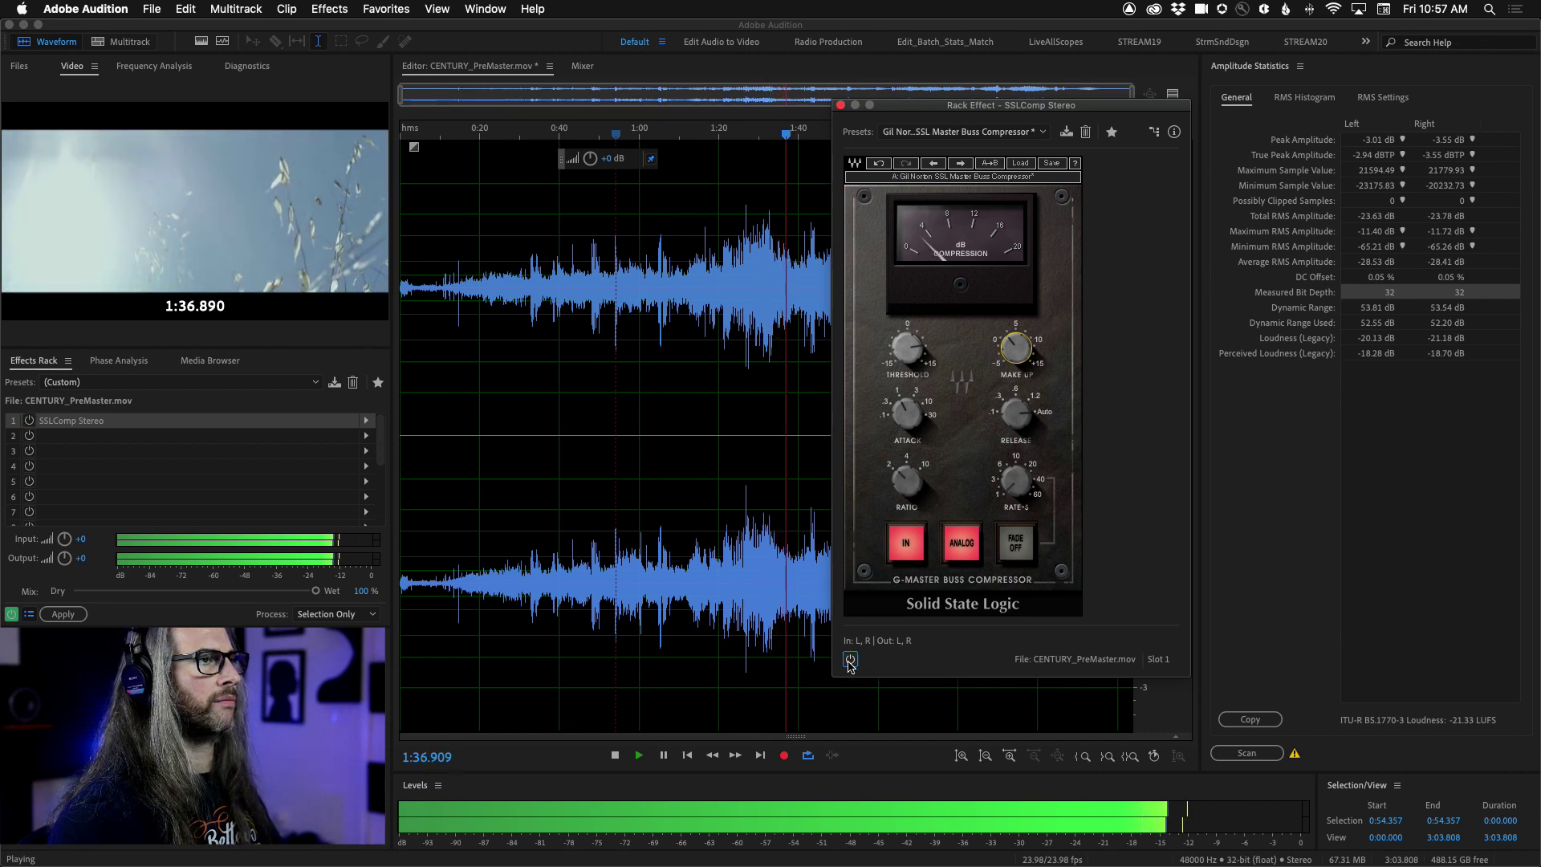
{"action": "left_click", "coordinate": [850, 662]}
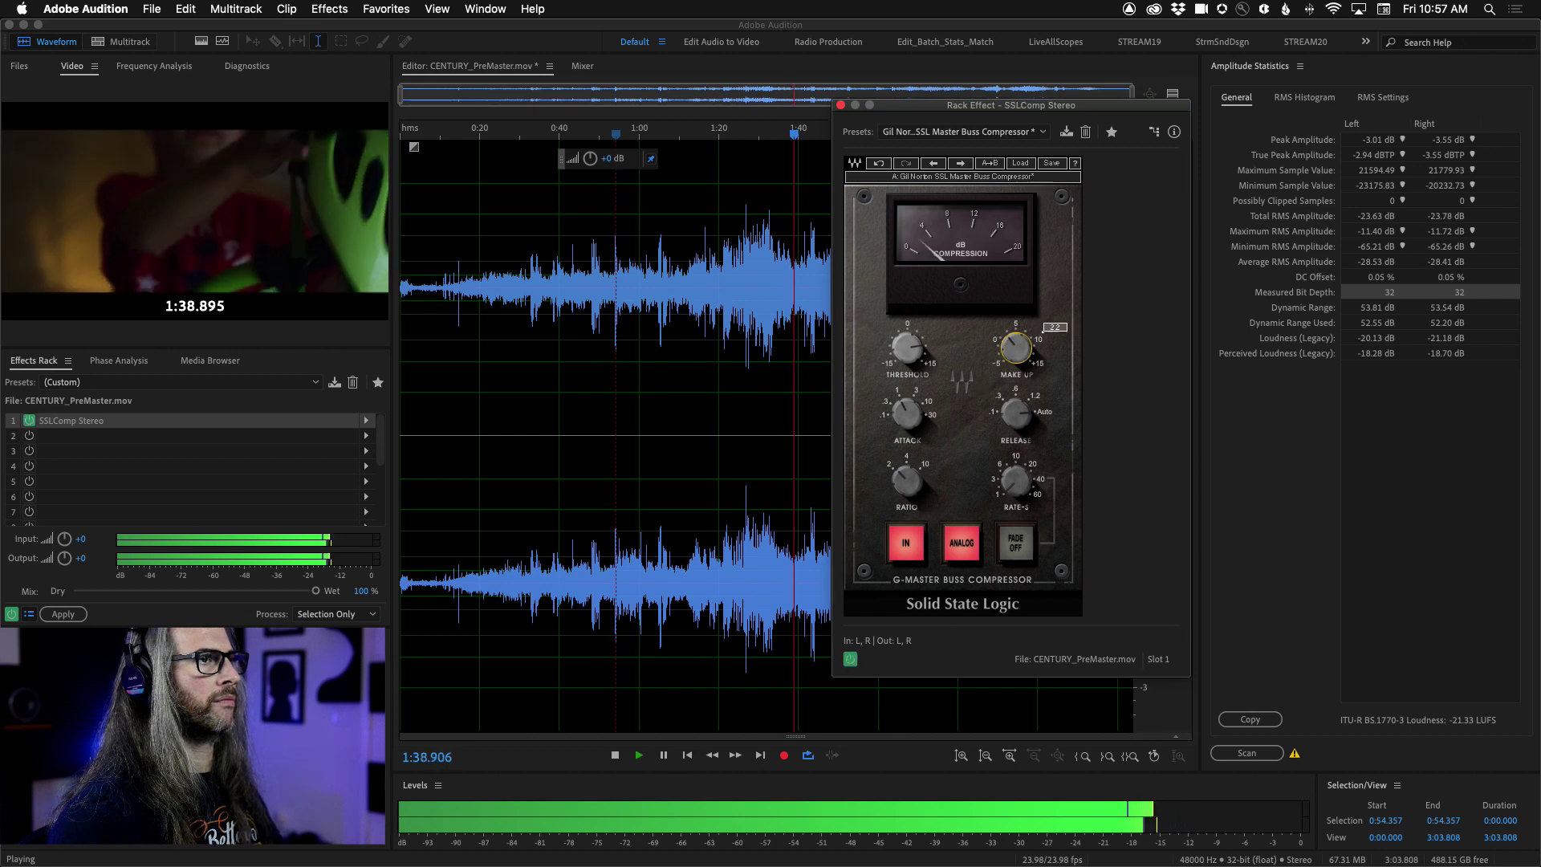
{"action": "key", "text": "space"}
{"action": "mouse_move", "coordinate": [926, 467]}
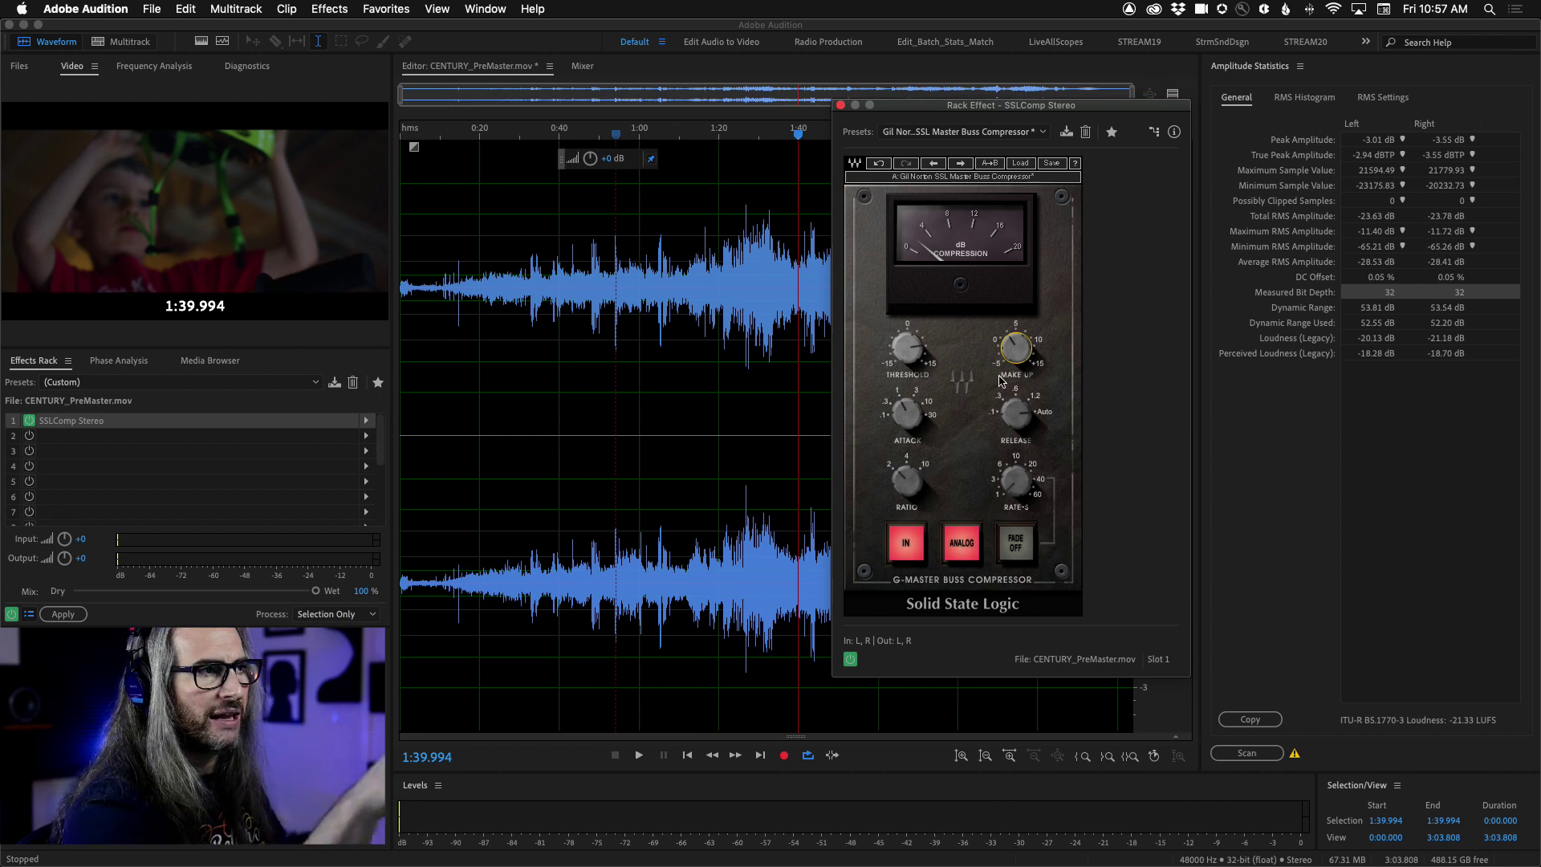
{"action": "mouse_move", "coordinate": [1030, 345]}
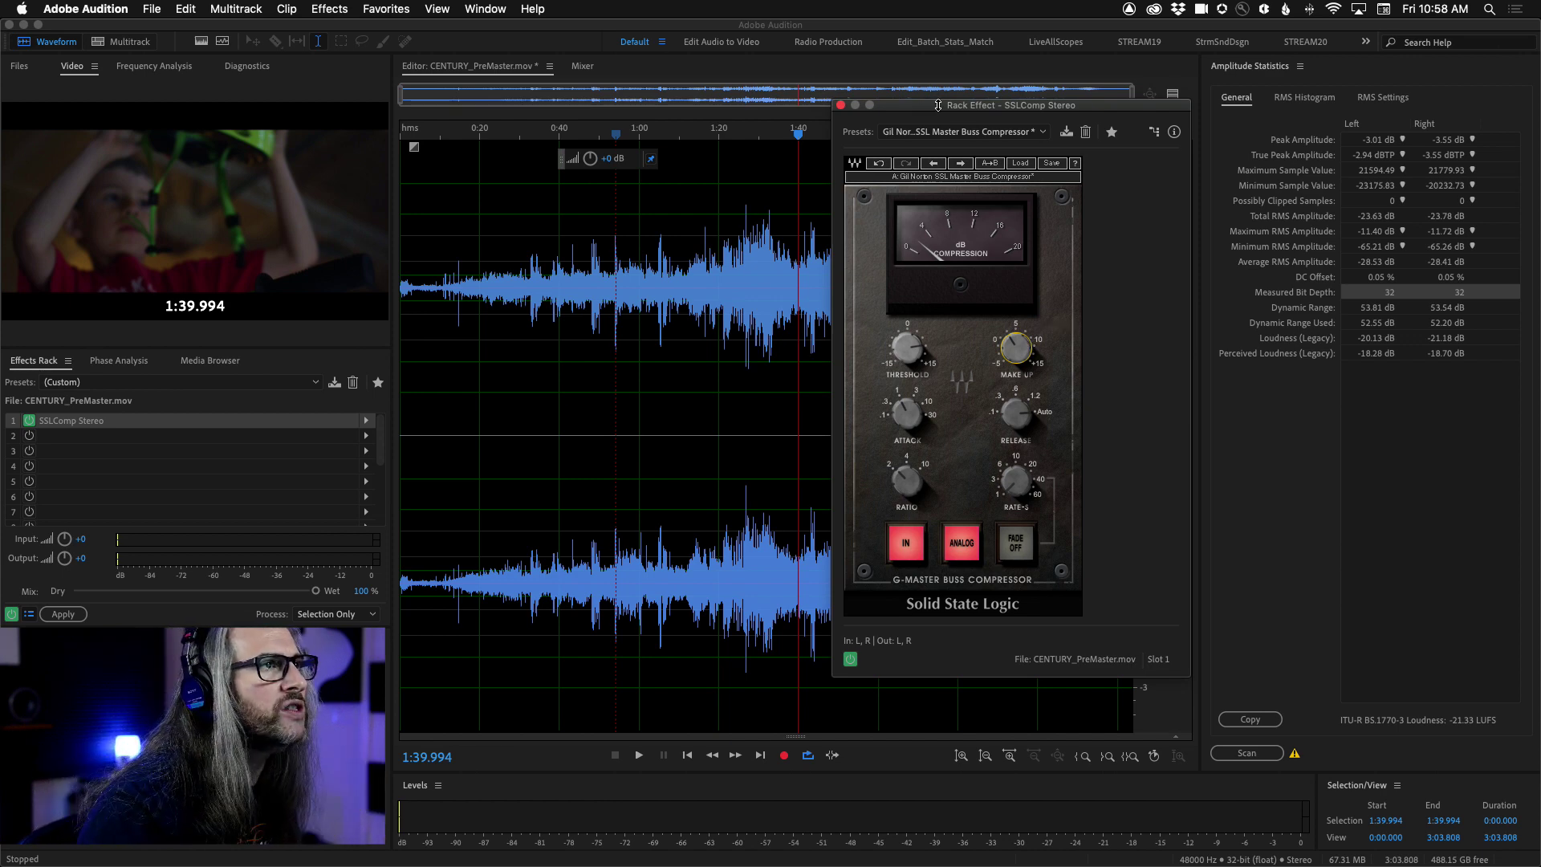
- Close the SSLComp window and mark the waveform's peaks, including the passage from about 2:24 to 2:34, ending with the playhead near 1:04
{"action": "left_click_drag", "start_coordinate": [943, 108], "coordinate": [511, 91]}
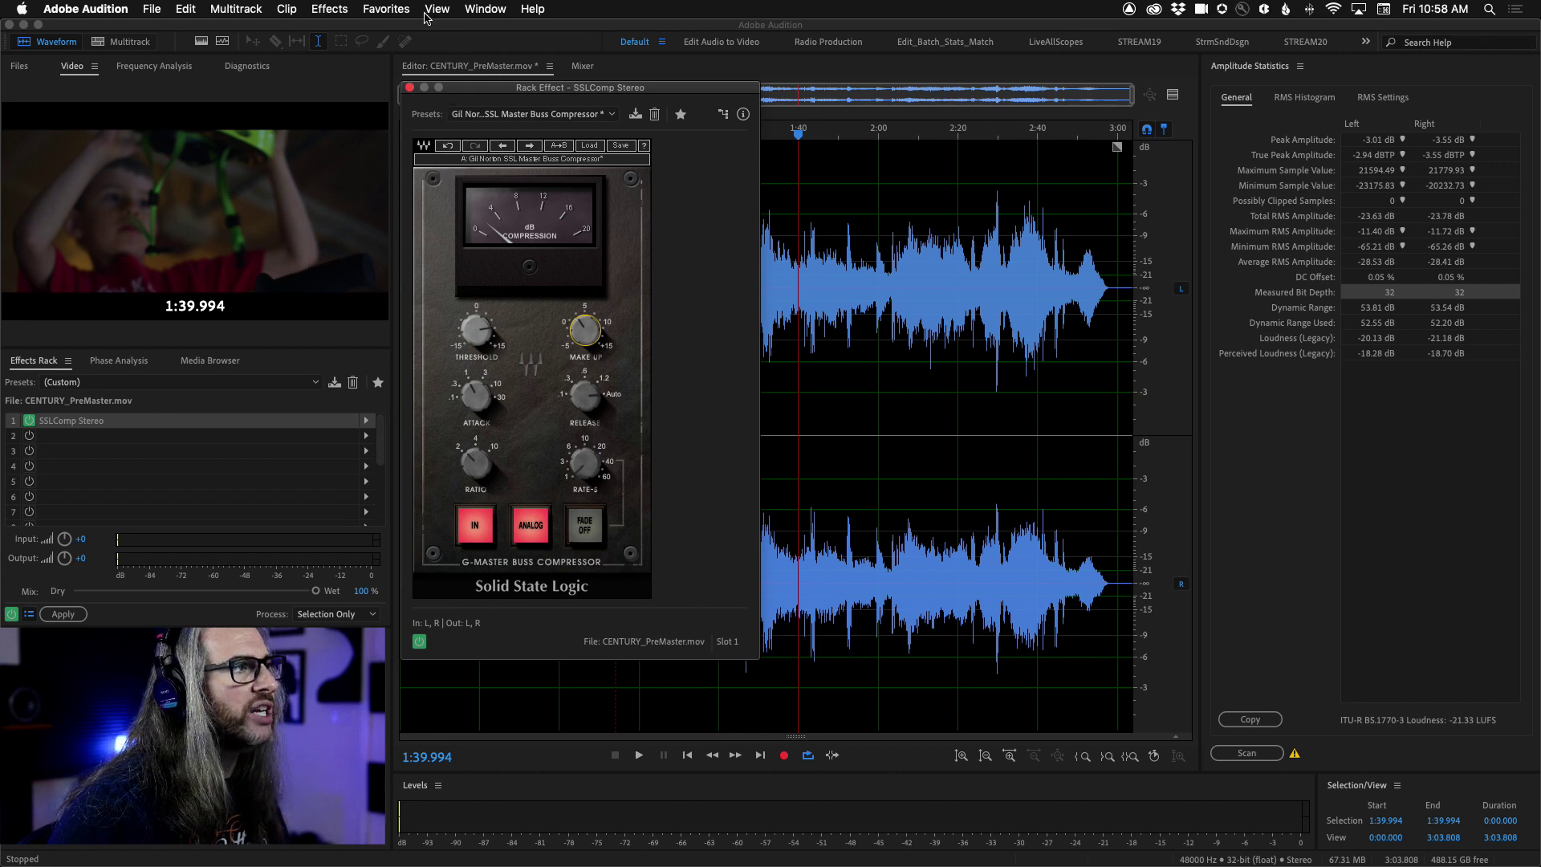
{"action": "left_click", "coordinate": [410, 89]}
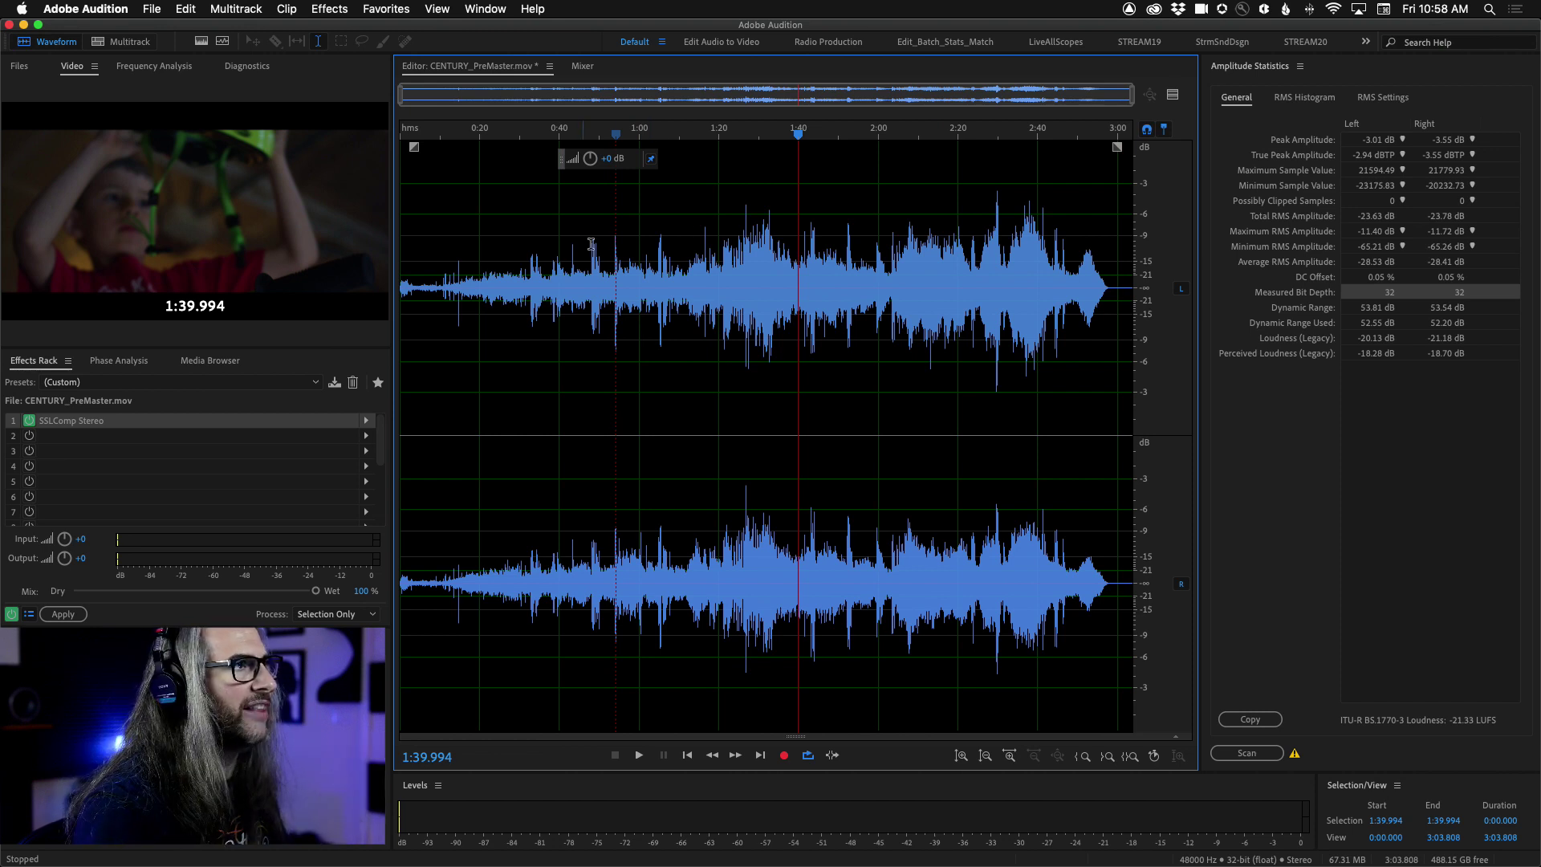
{"action": "left_click_drag", "start_coordinate": [737, 216], "coordinate": [760, 225]}
{"action": "left_click_drag", "start_coordinate": [973, 197], "coordinate": [1013, 225]}
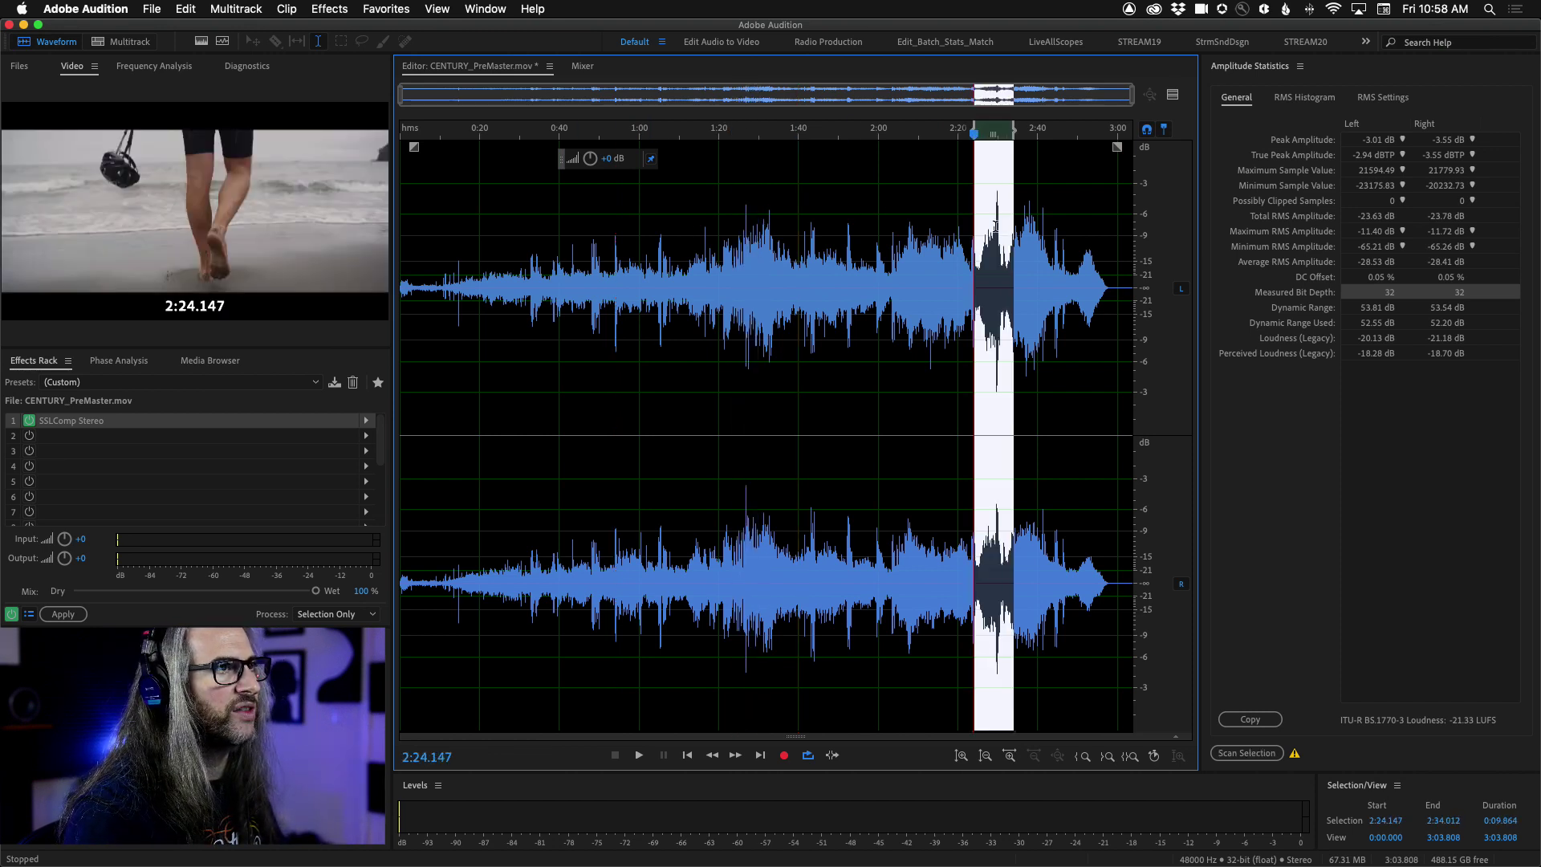
{"action": "left_click_drag", "start_coordinate": [604, 232], "coordinate": [624, 240]}
{"action": "left_click", "coordinate": [654, 309]}
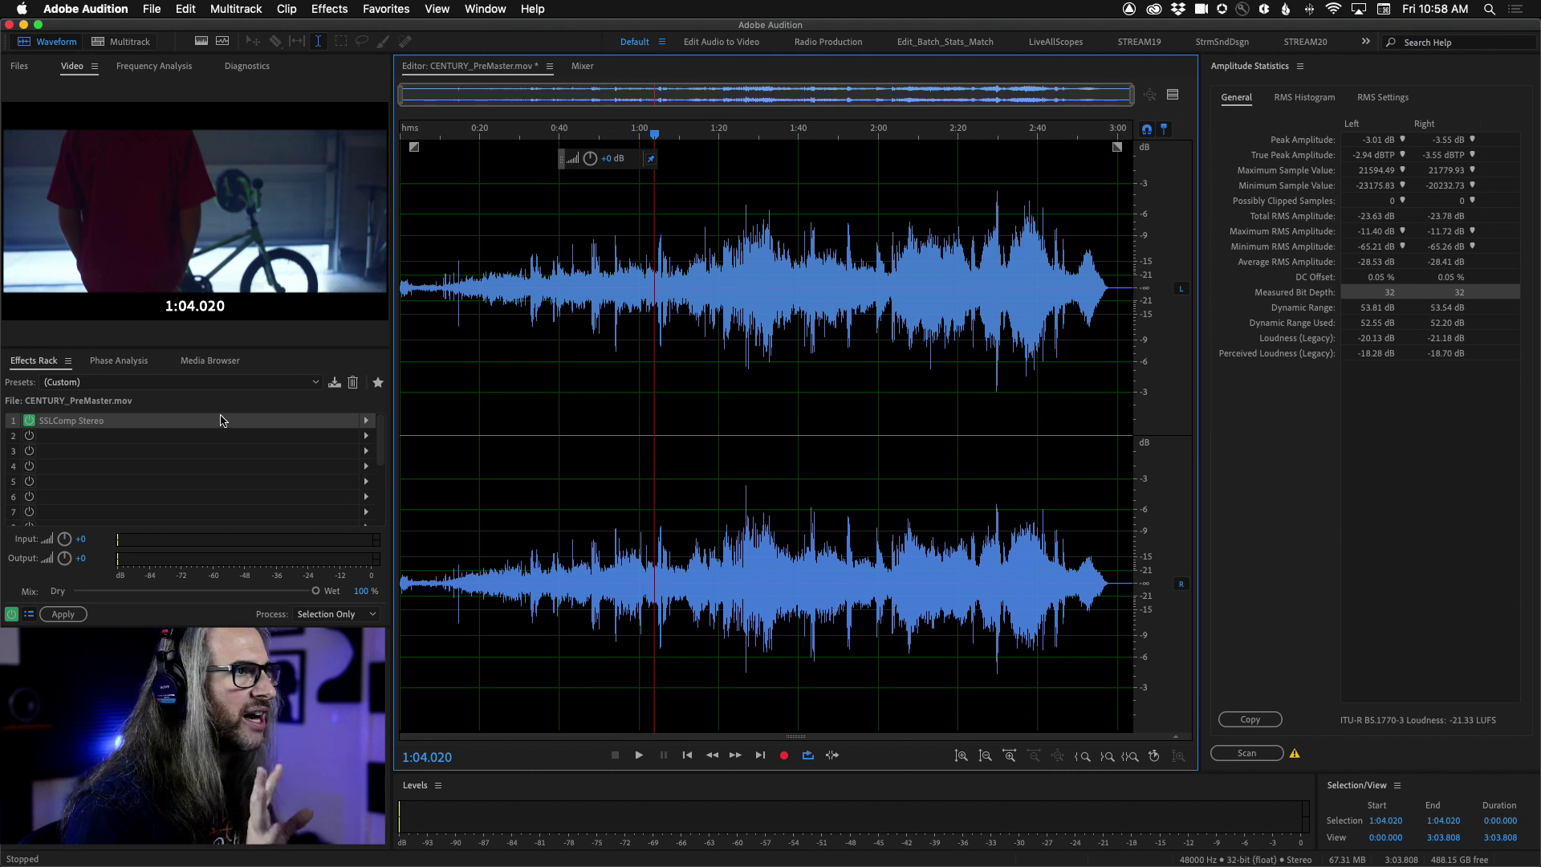
- Apply the effects rack to the whole file, undo it and clear the selection
{"action": "left_click", "coordinate": [63, 614]}
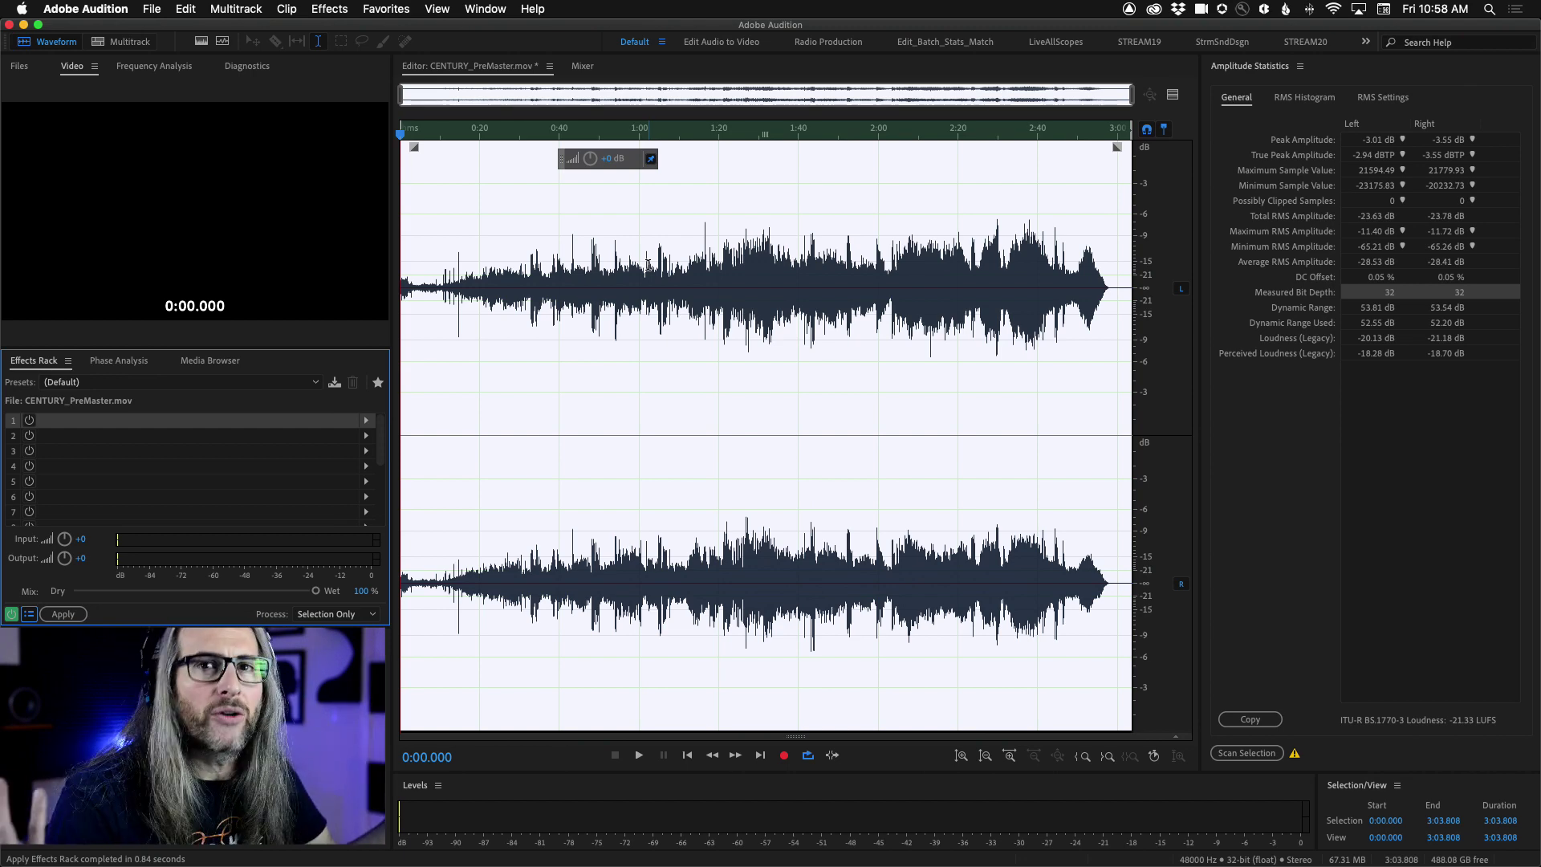
{"action": "key", "text": "super+z"}
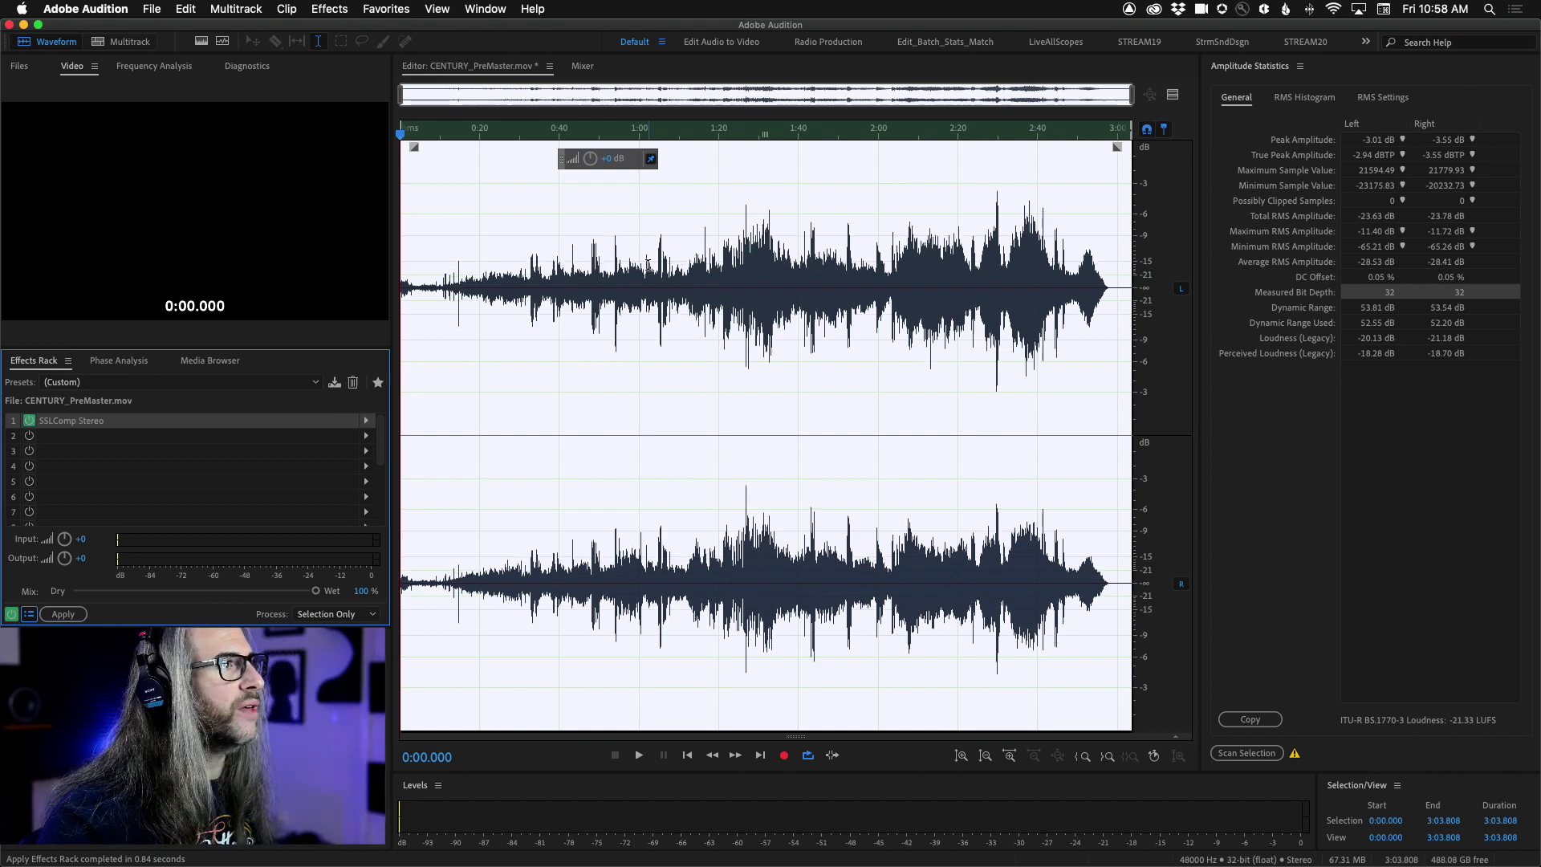
{"action": "left_click", "coordinate": [788, 377]}
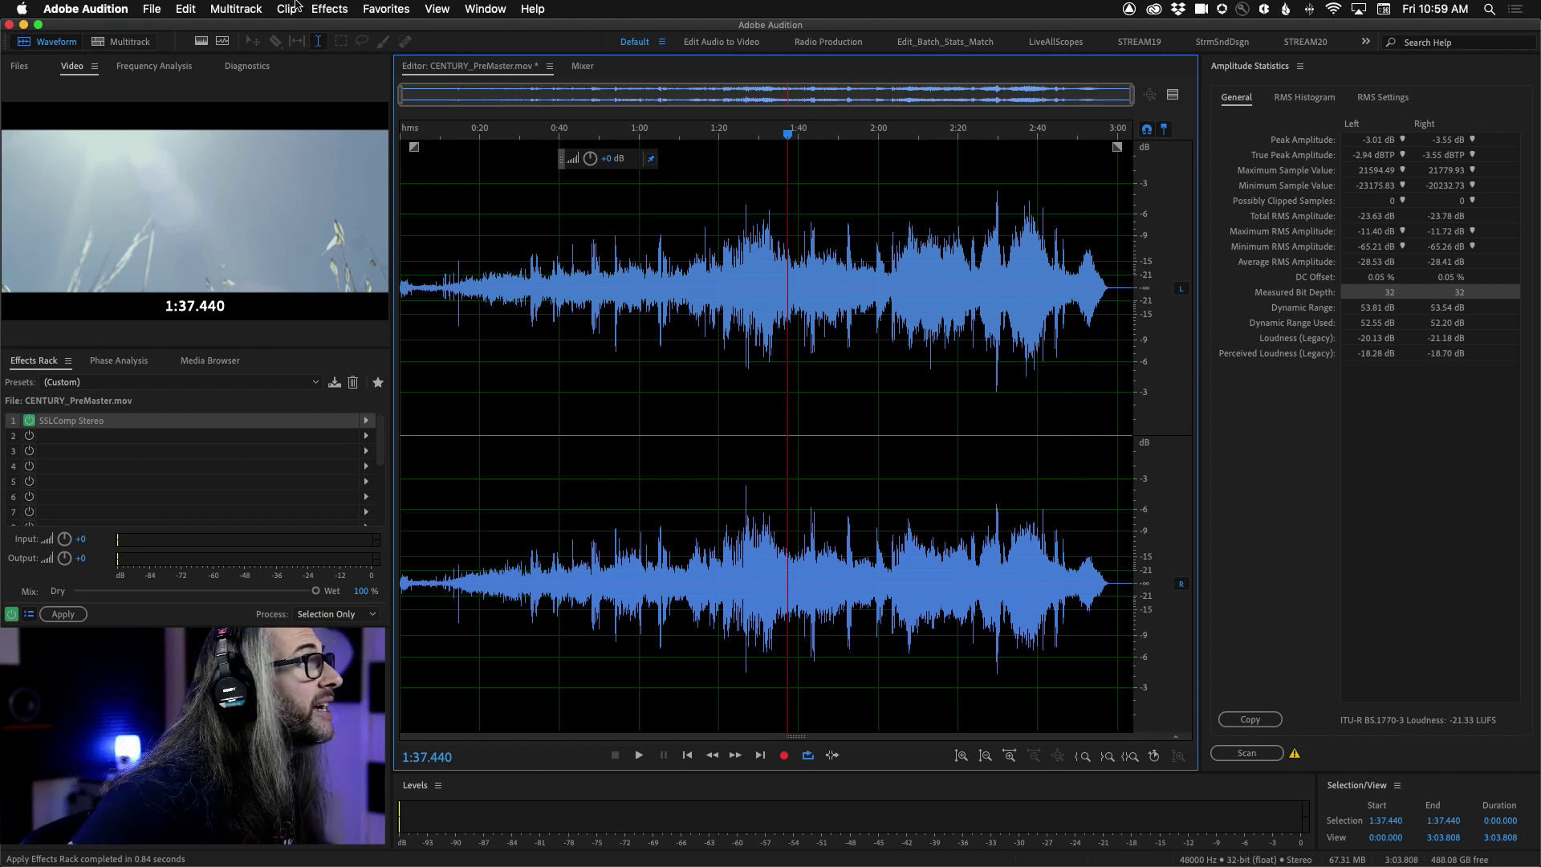
- Open the Tube-modeled Compressor effect, move its window over the waveform and look through its presets without choosing one
{"action": "left_click", "coordinate": [329, 9]}
{"action": "mouse_move", "coordinate": [448, 193]}
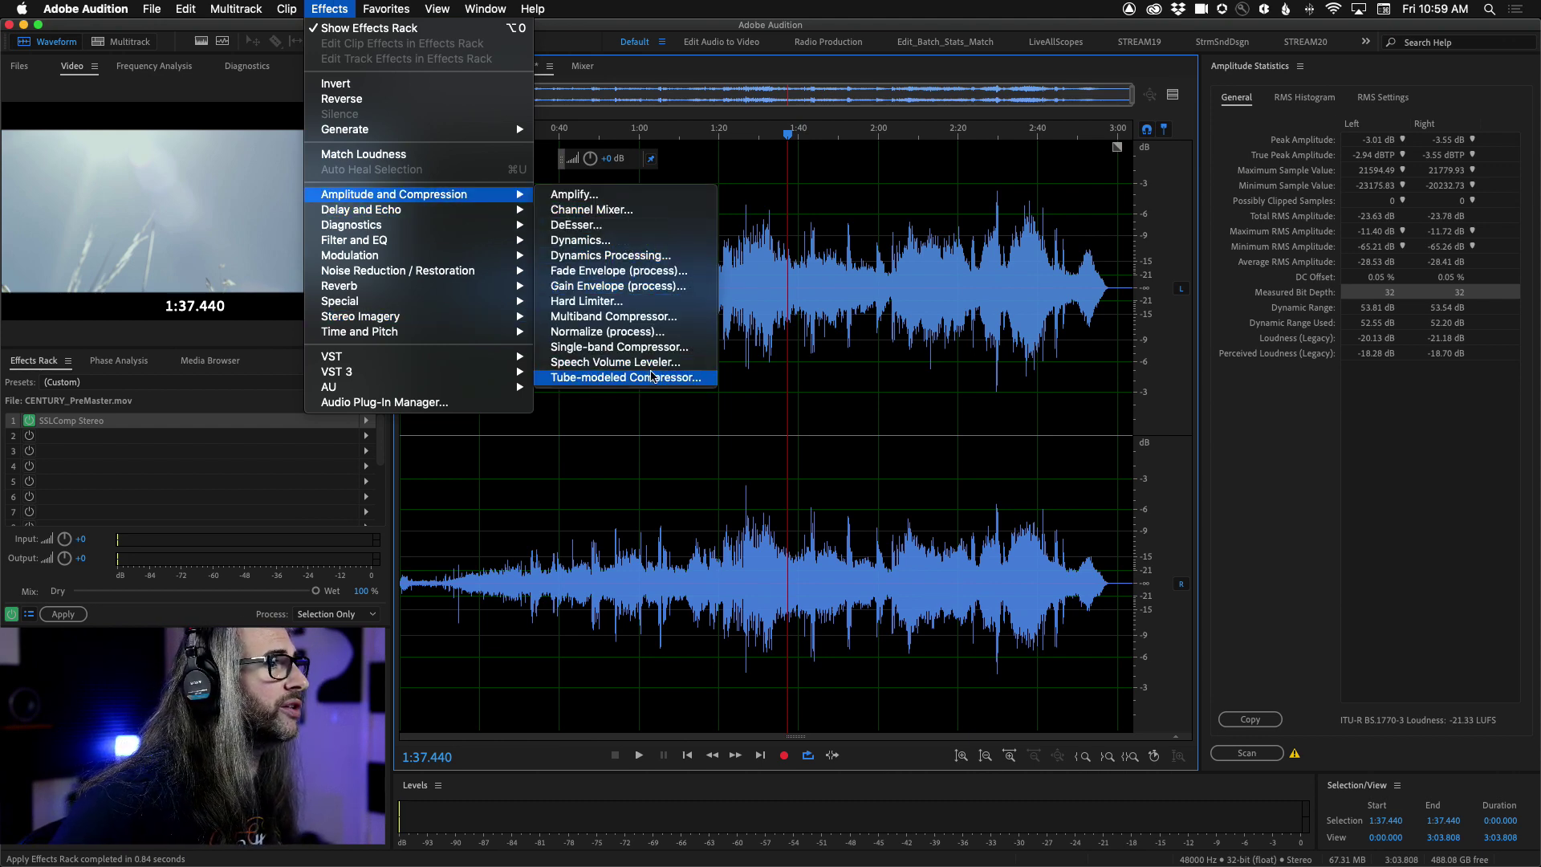
{"action": "left_click", "coordinate": [651, 375]}
{"action": "left_click_drag", "start_coordinate": [1020, 342], "coordinate": [759, 209]}
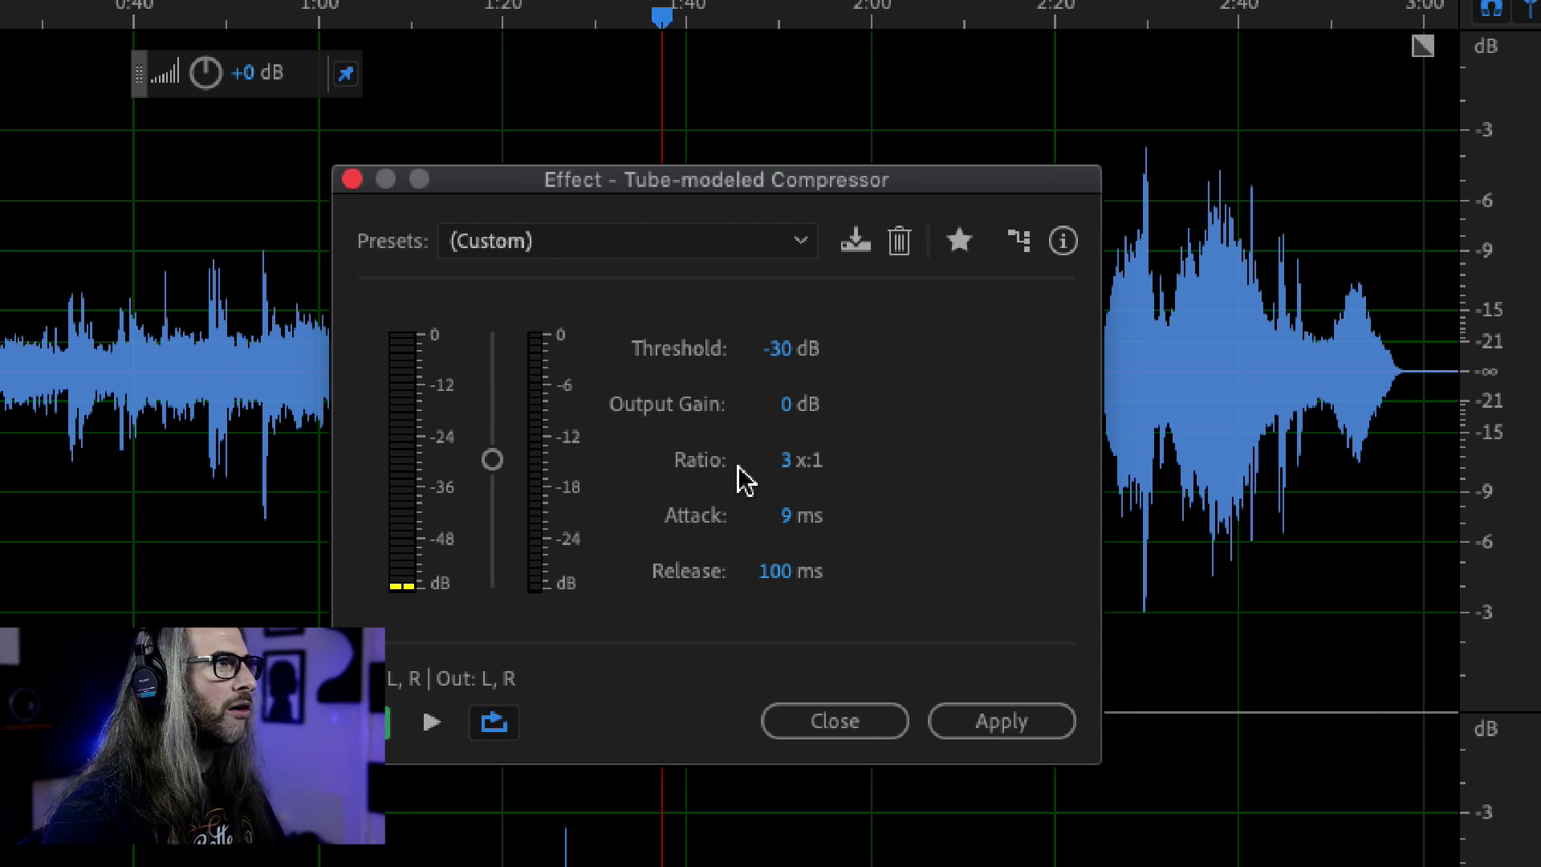
{"action": "left_click", "coordinate": [588, 240]}
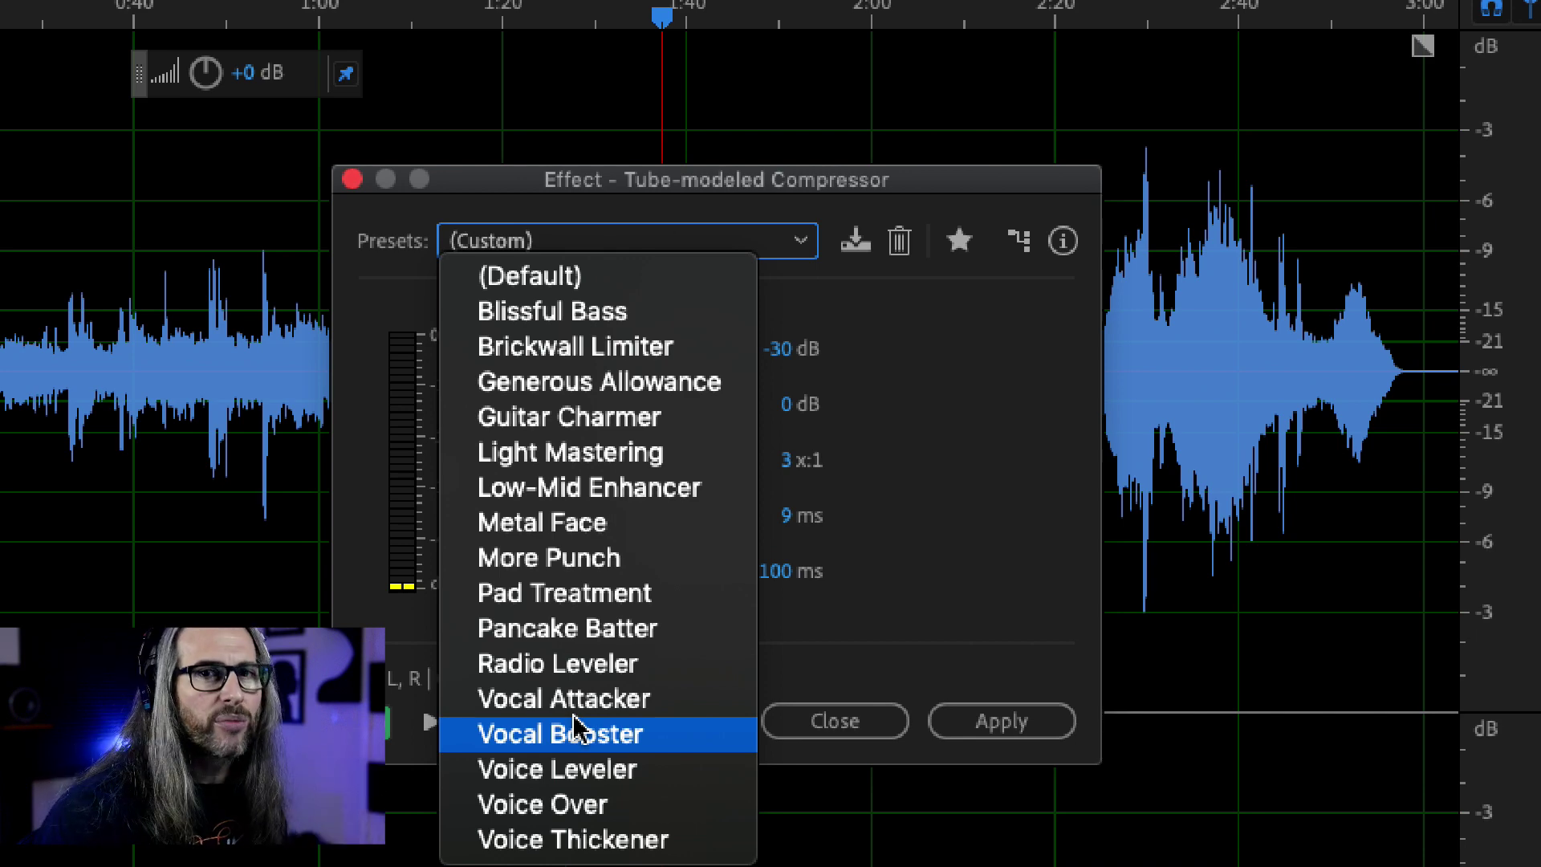
{"action": "left_click", "coordinate": [931, 434]}
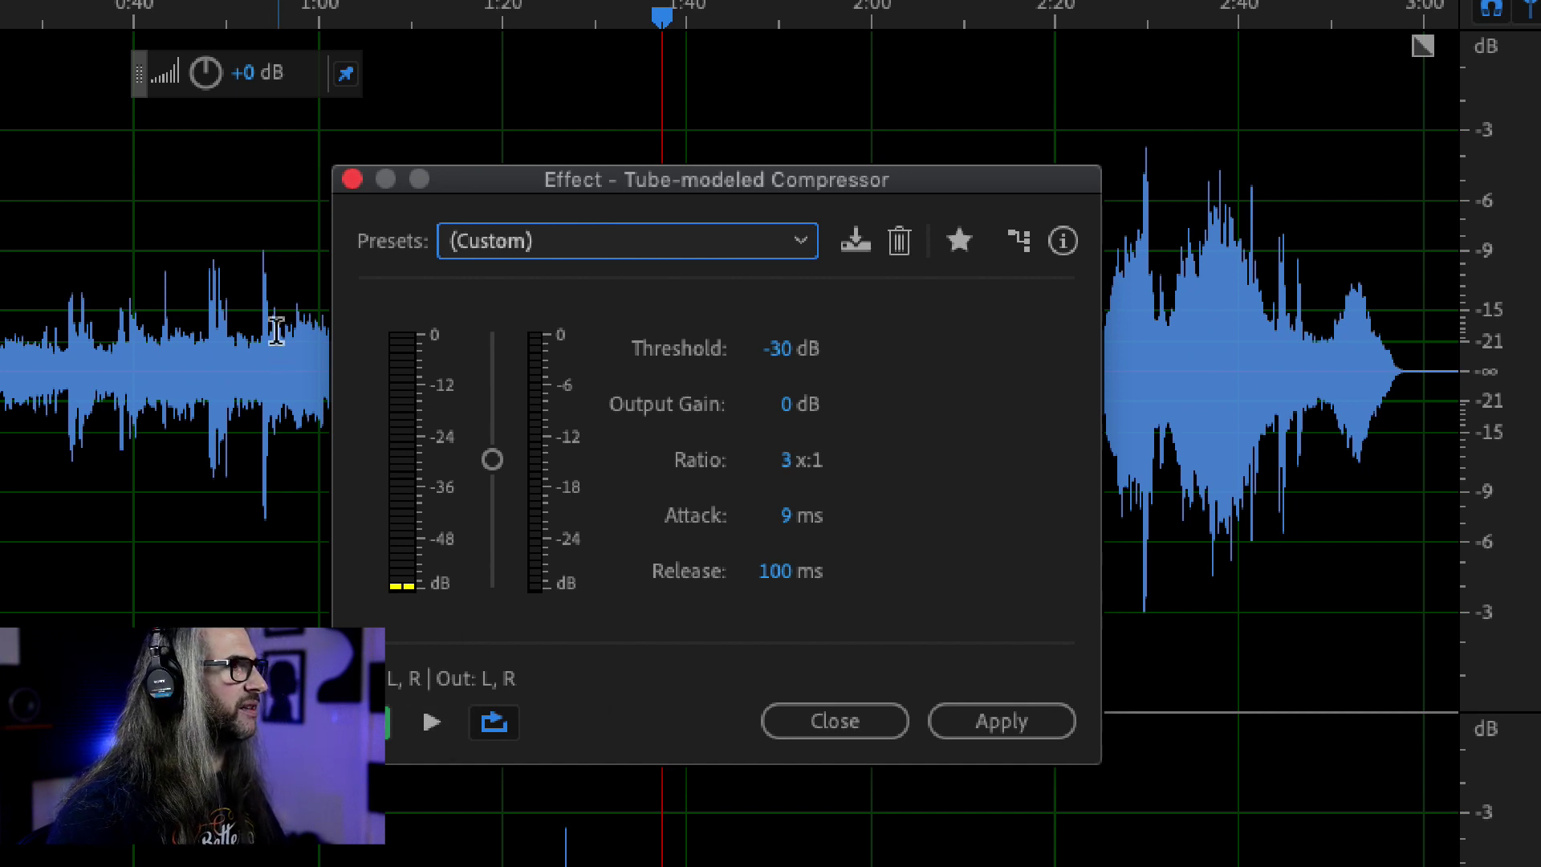
- Preview the mix through the Tube-modeled Compressor from the peak at about 0:54 and stop playback
{"action": "left_click", "coordinate": [262, 277]}
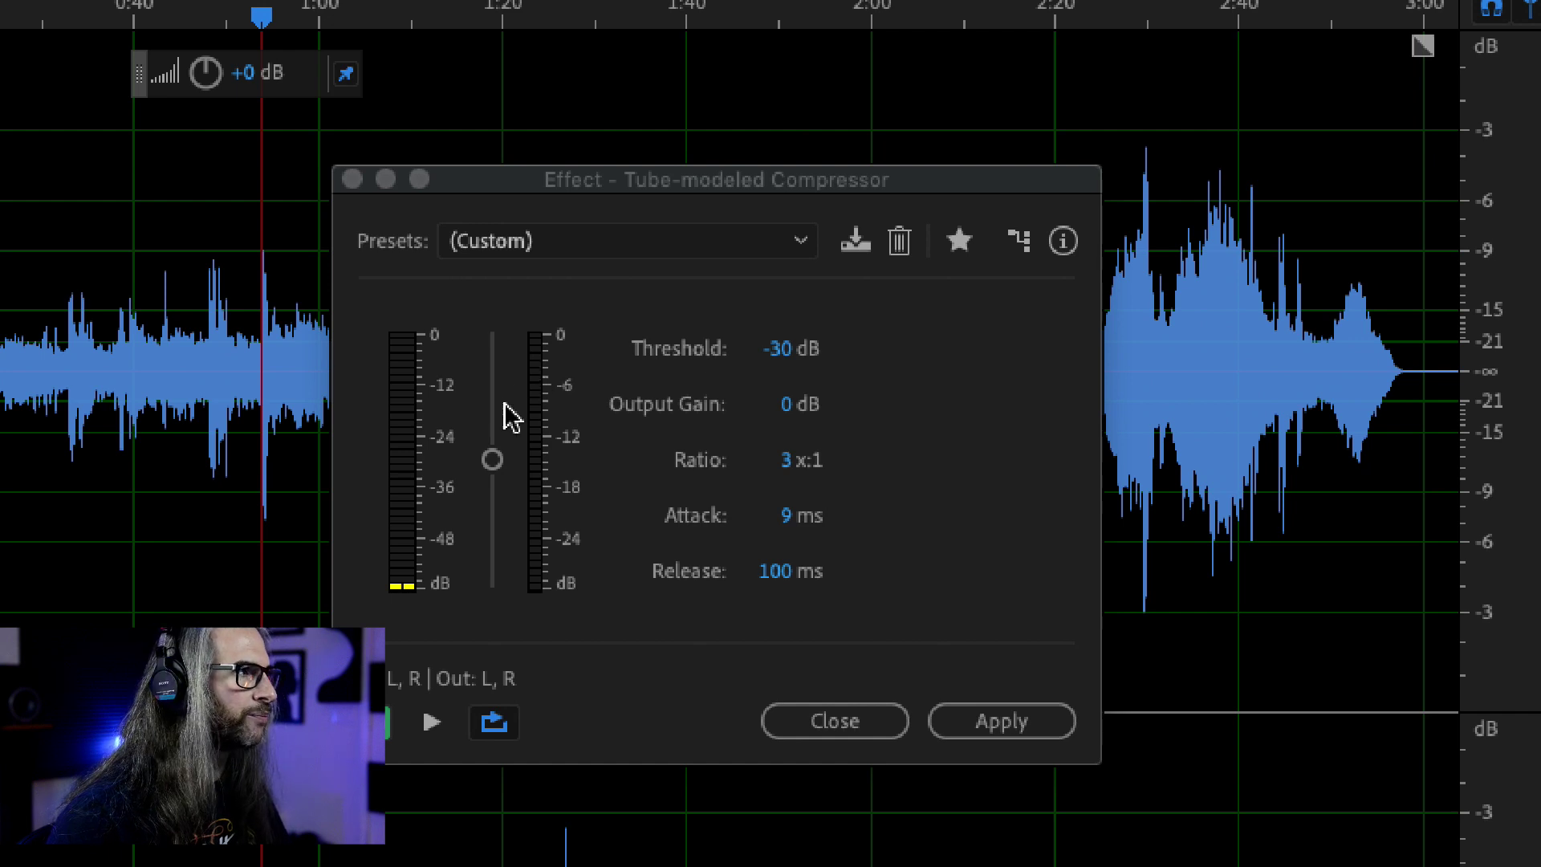
{"action": "key", "text": "space"}
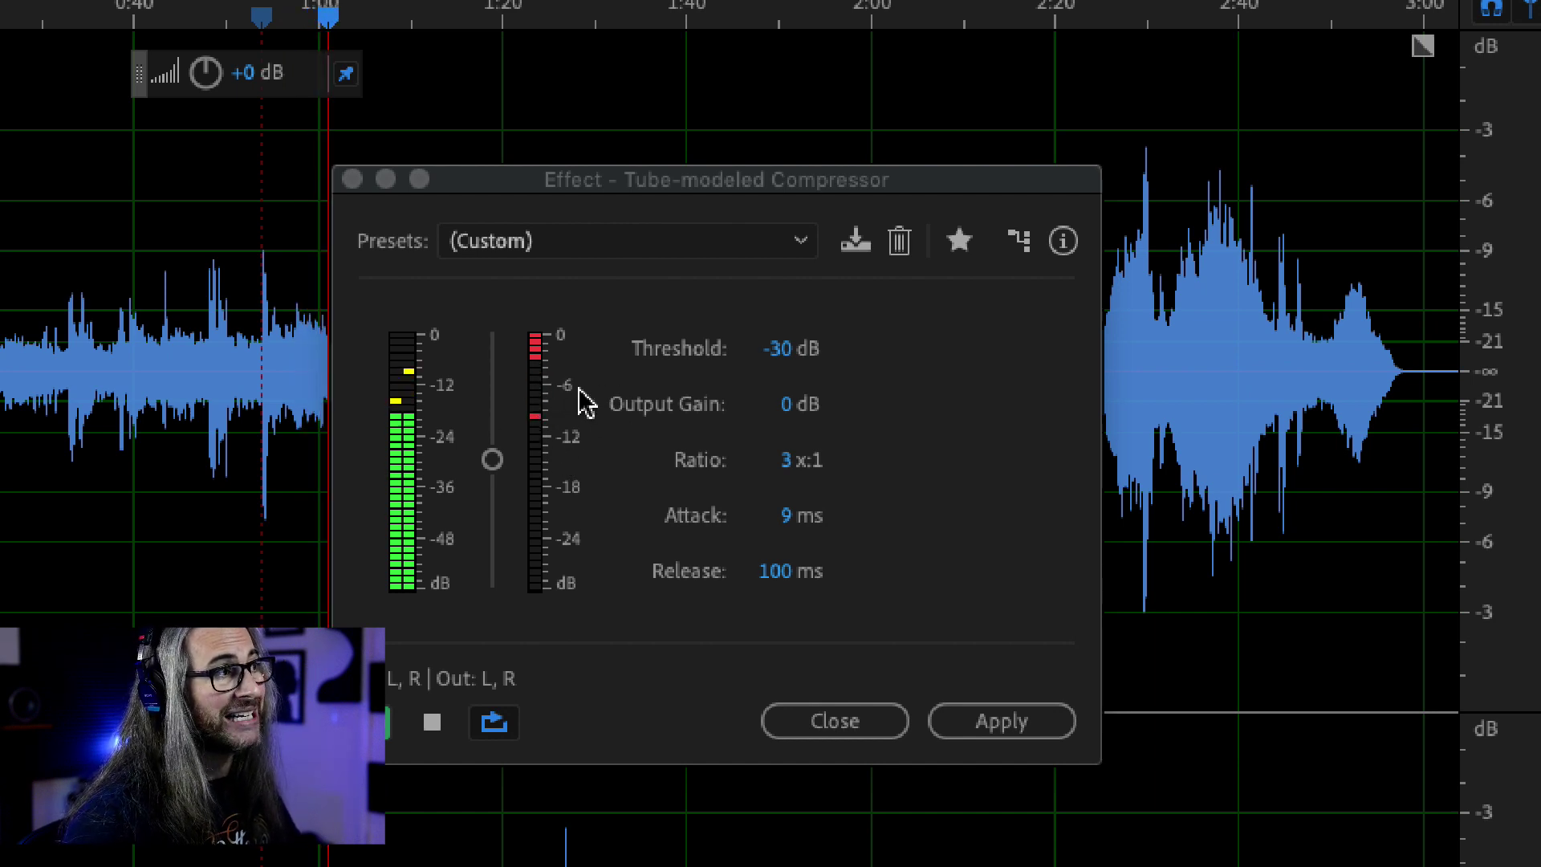
{"action": "key", "text": "space"}
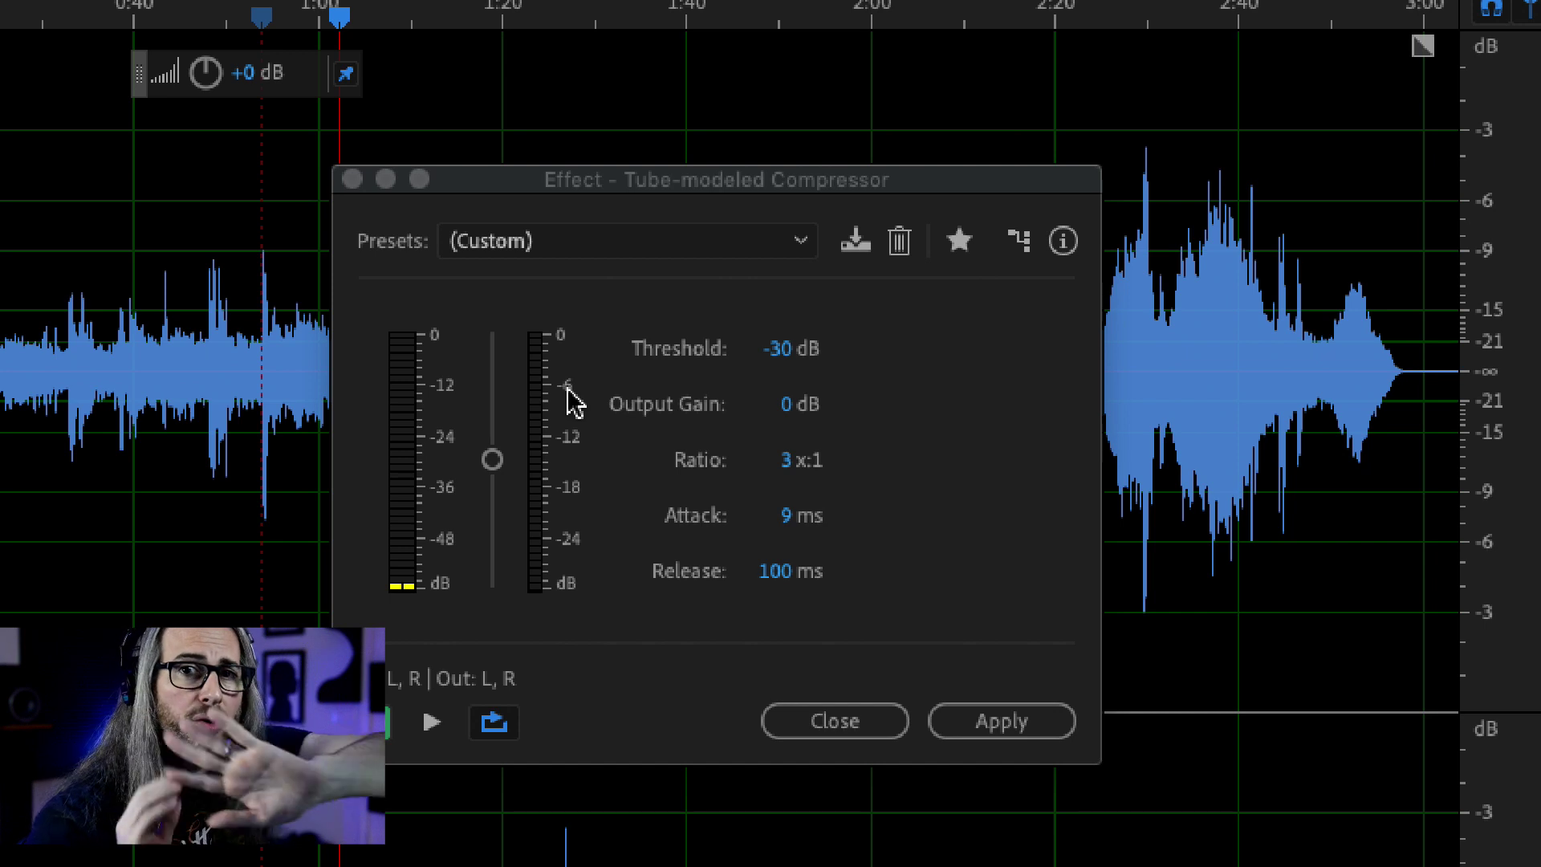
- Set the Tube-modeled Compressor's threshold to -12 dB and its output gain to 4.2 dB while previewing the mix
{"action": "left_click_drag", "start_coordinate": [492, 459], "coordinate": [493, 384]}
{"action": "key", "text": "space"}
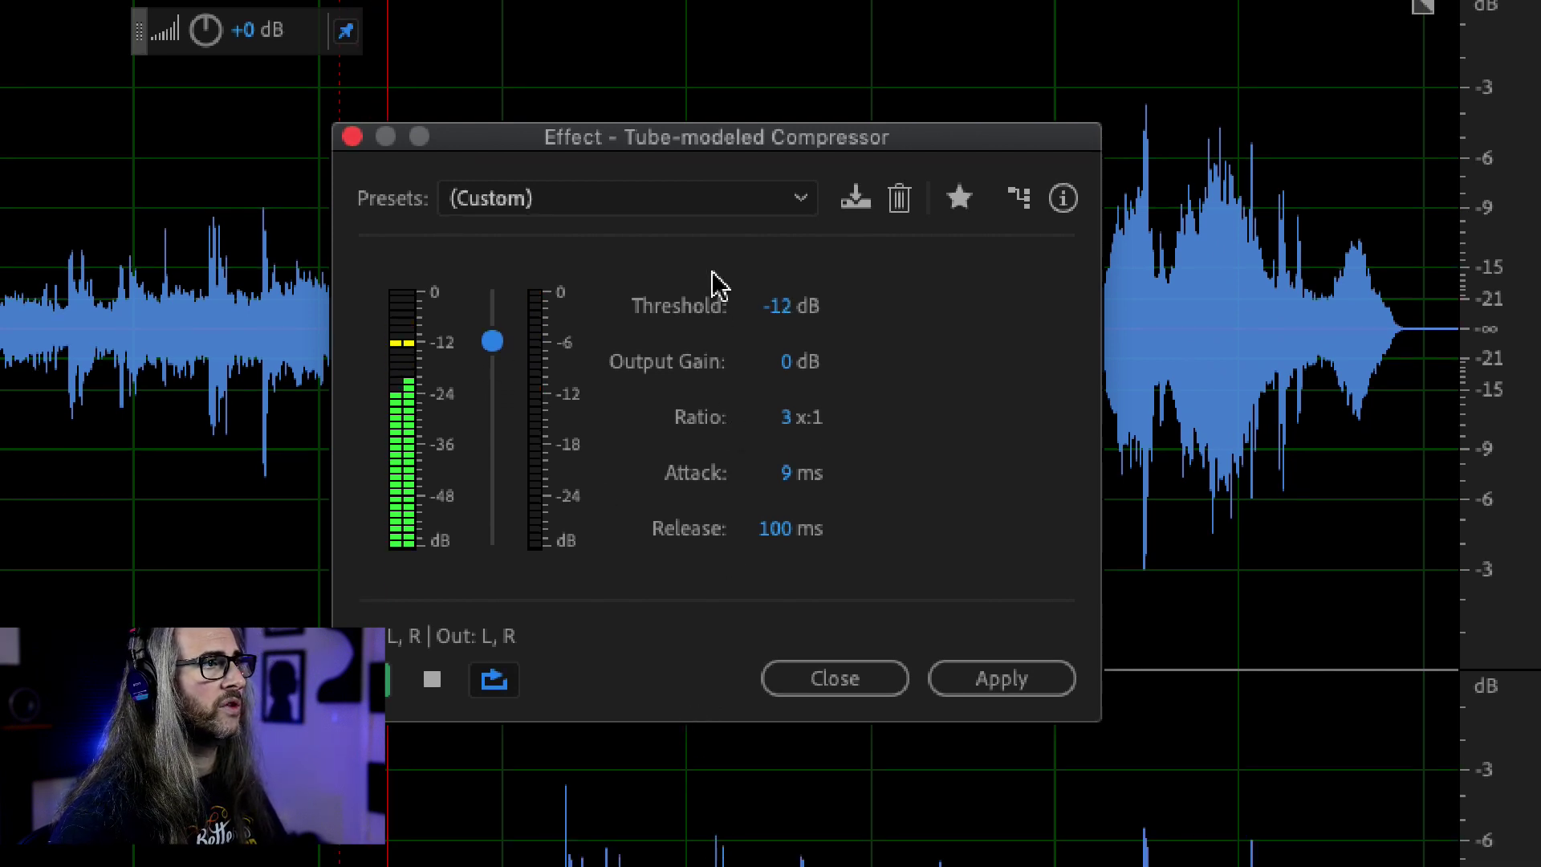
{"action": "left_click_drag", "start_coordinate": [791, 361], "coordinate": [887, 362]}
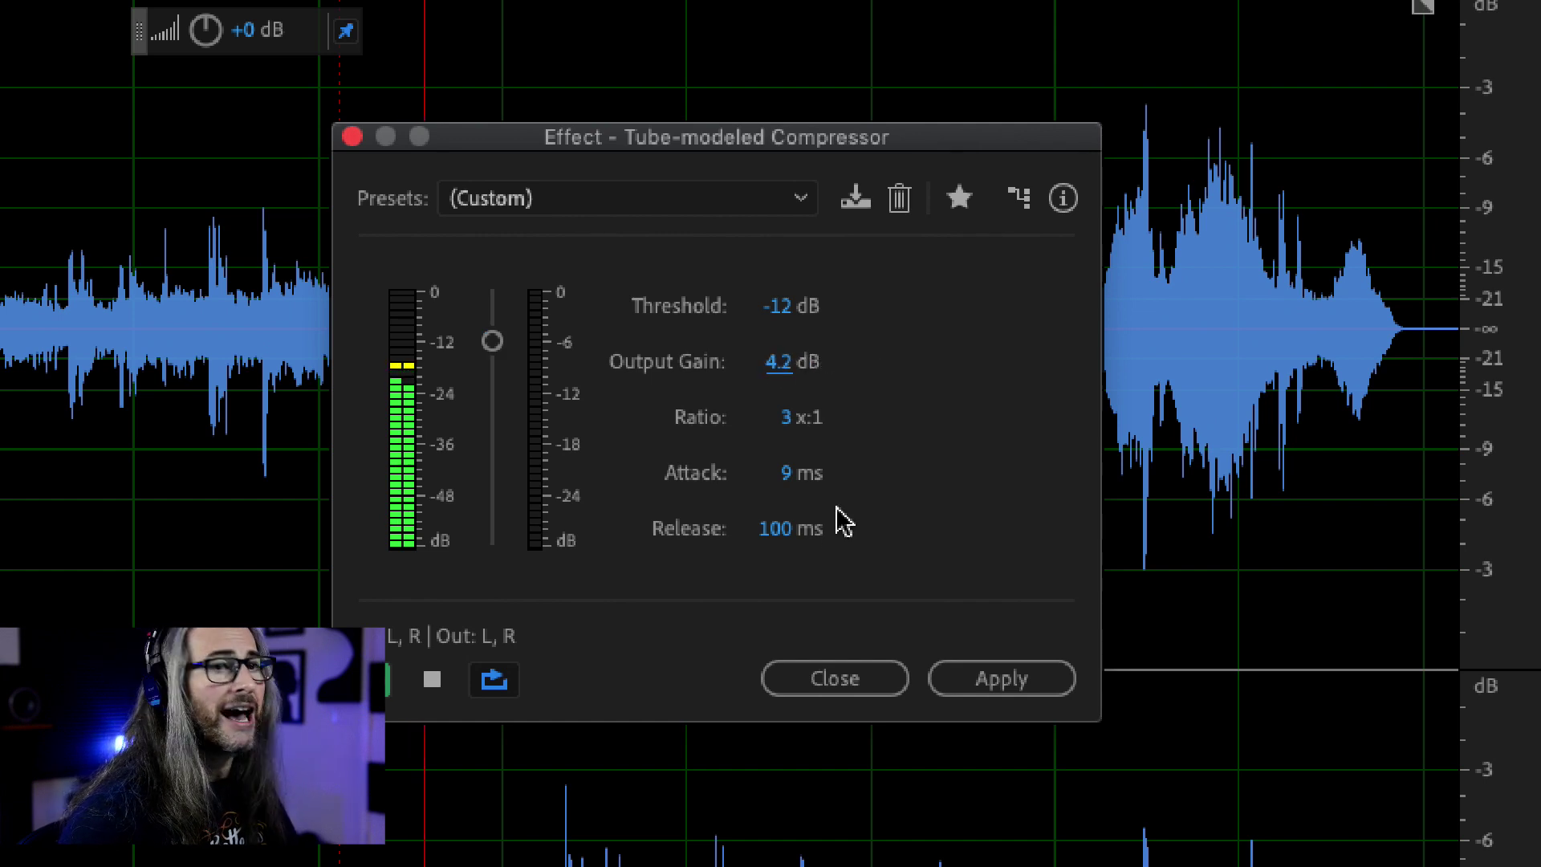
- Toggle the compressor's power to compare the sound, stop the preview and close the effect without applying it
{"action": "left_click", "coordinate": [389, 682]}
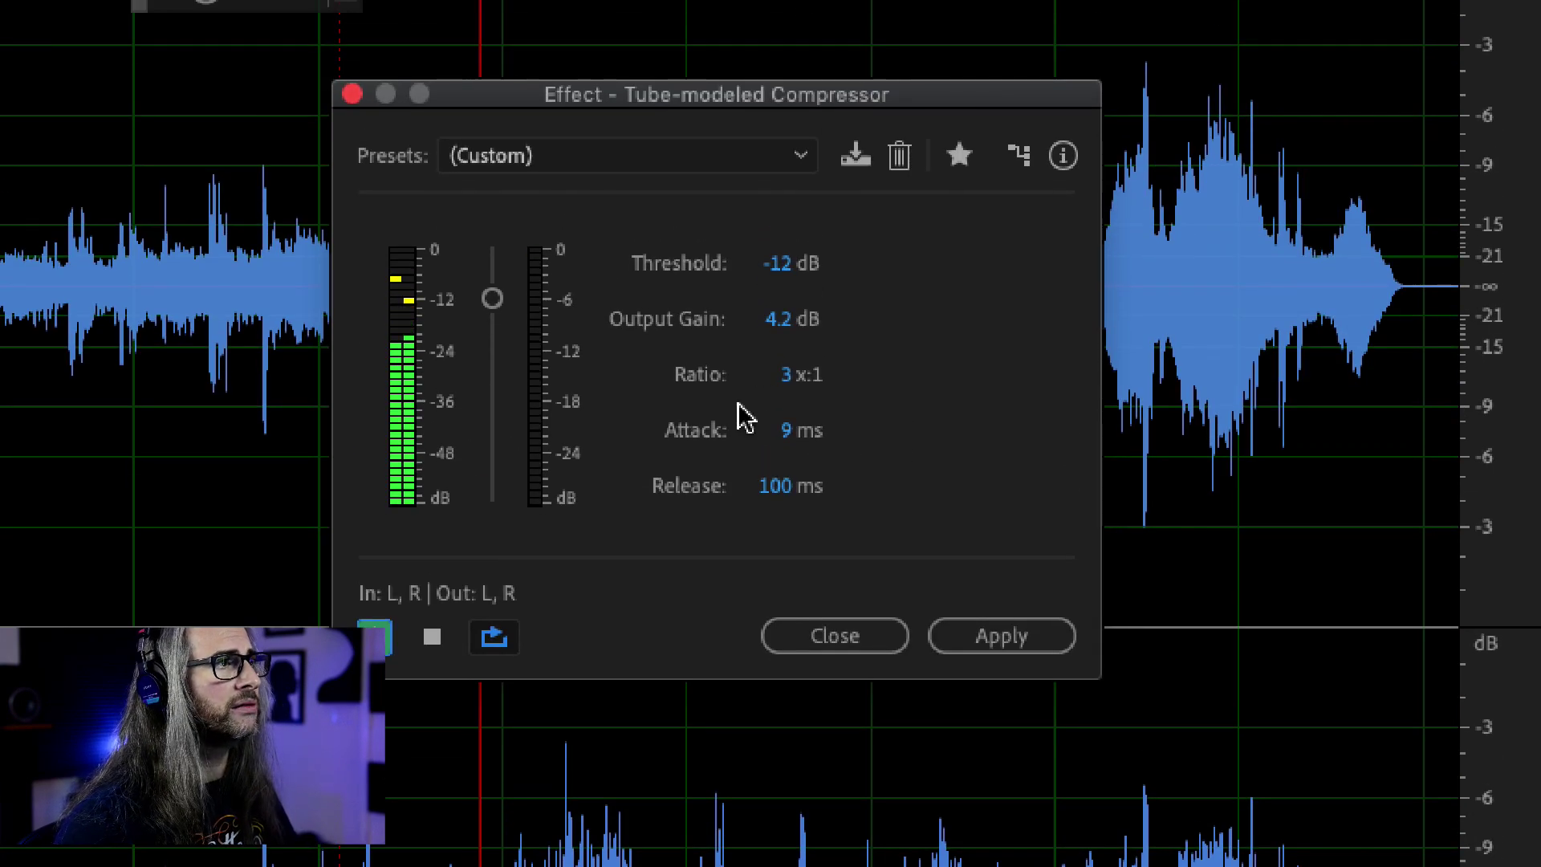
{"action": "left_click", "coordinate": [434, 637]}
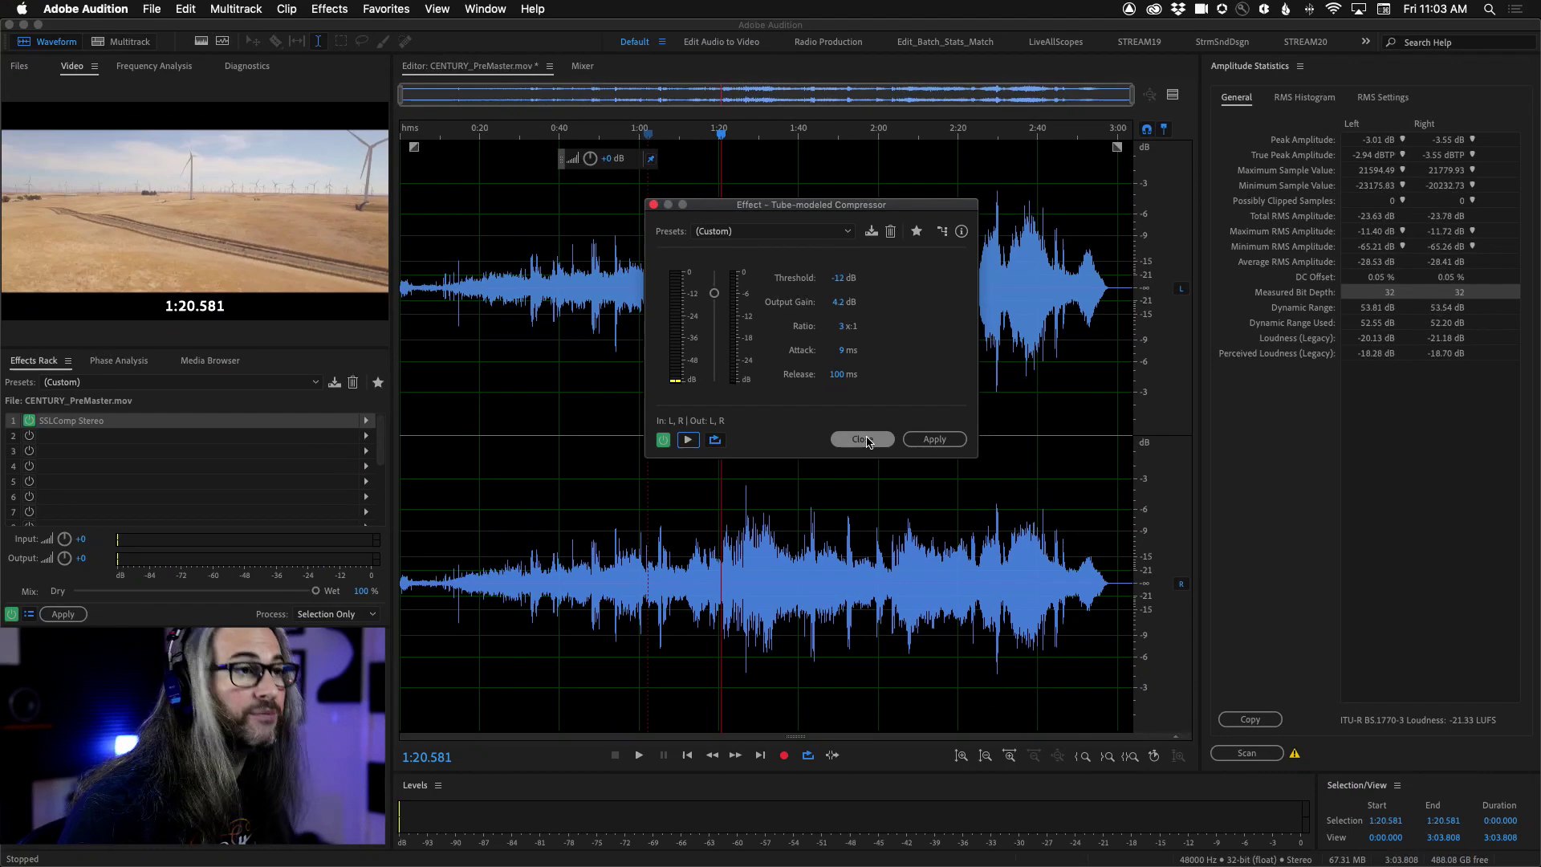
{"action": "left_click", "coordinate": [852, 638]}
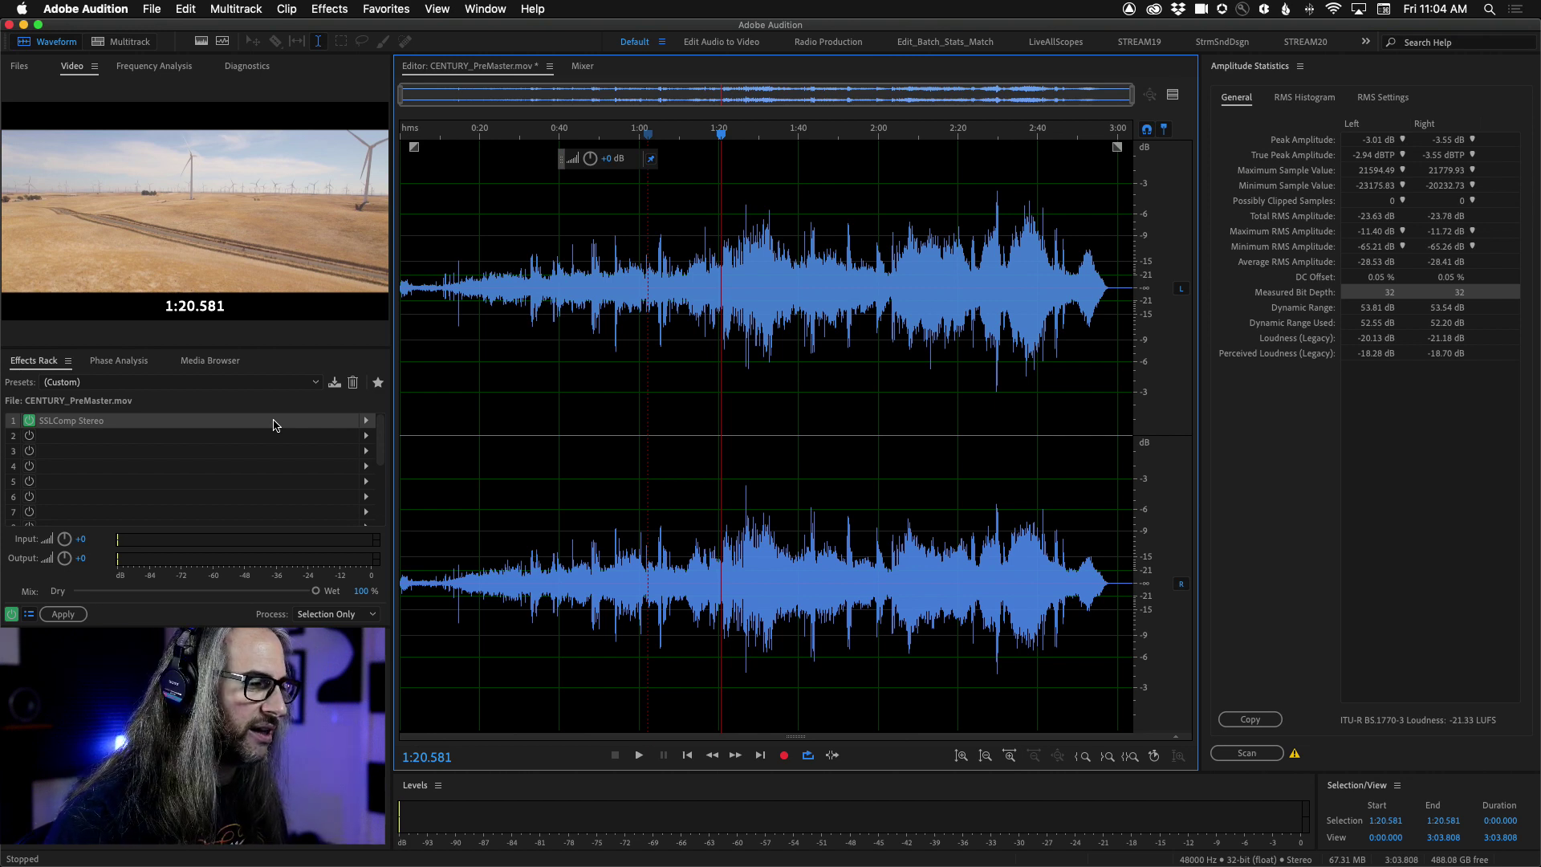
- Add a Parametric Equalizer to slot 2 of the effects rack and move its window up over the waveform
{"action": "left_click", "coordinate": [366, 436]}
{"action": "mouse_move", "coordinate": [465, 528]}
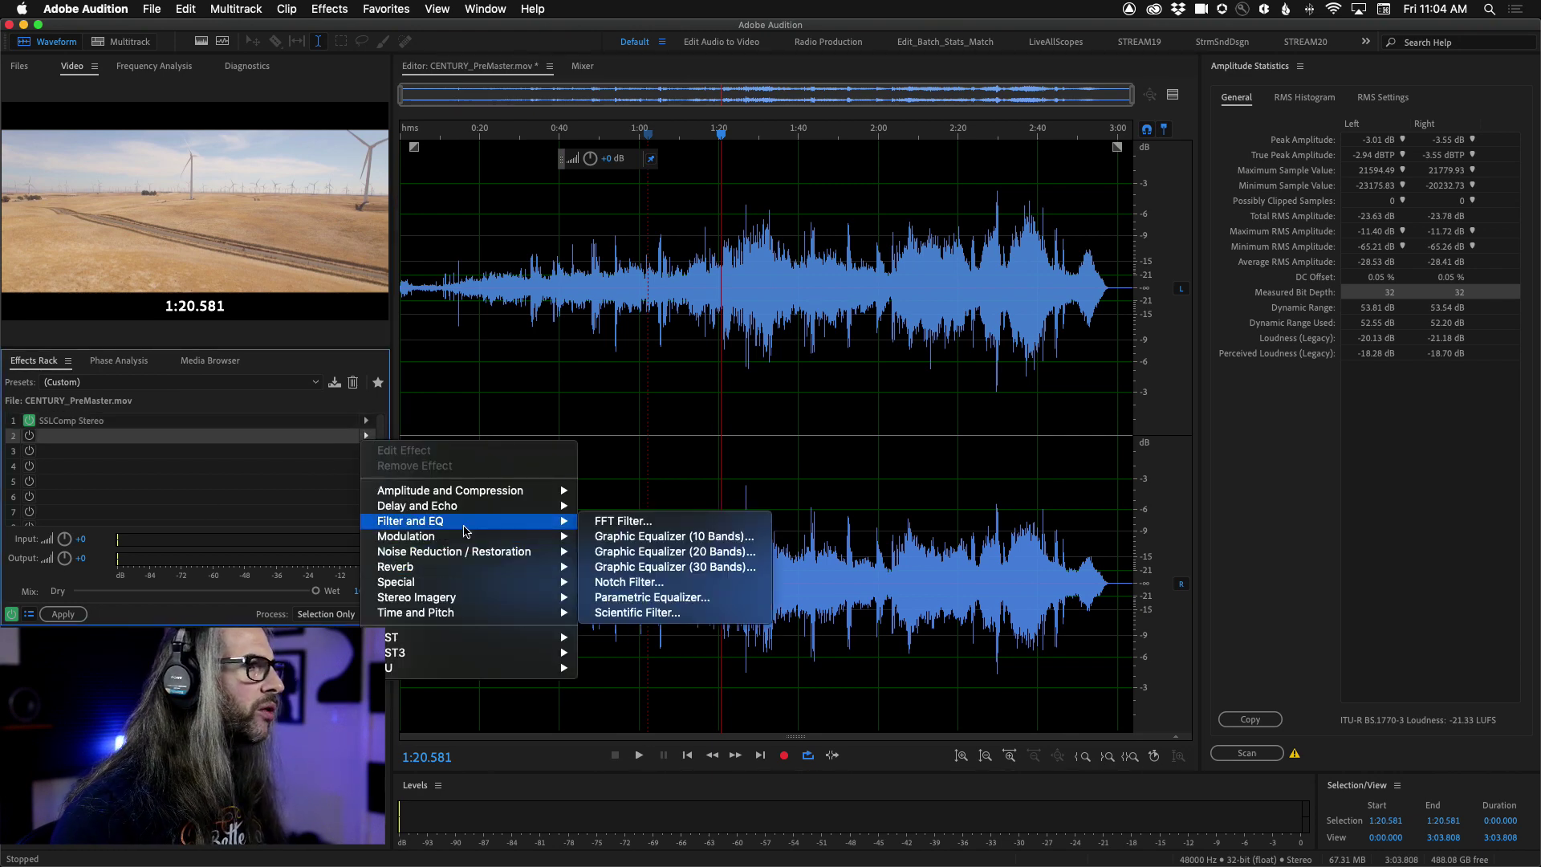
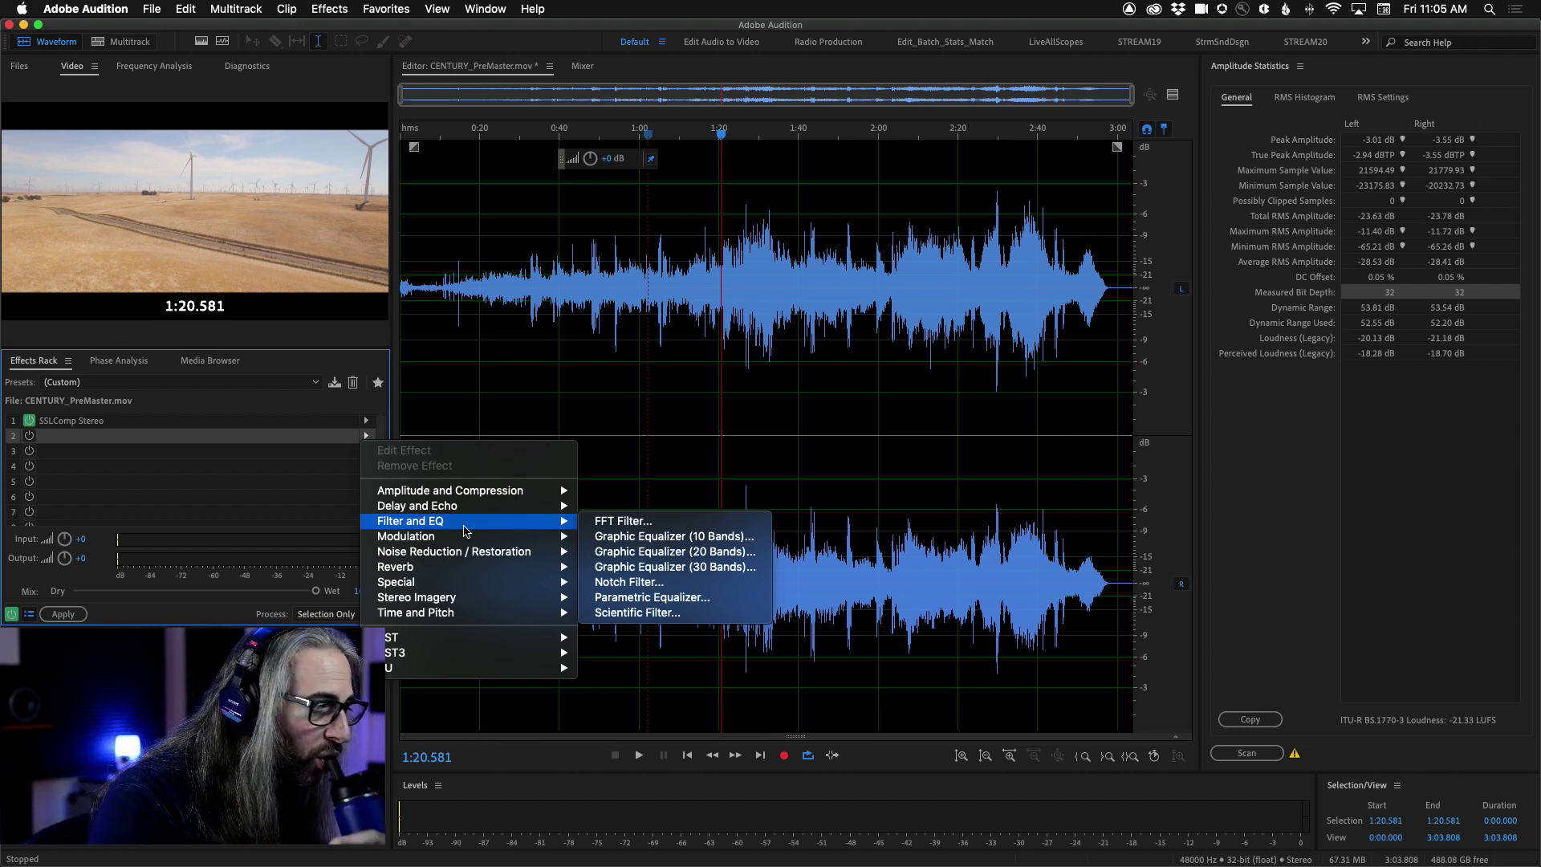
{"action": "mouse_move", "coordinate": [457, 536]}
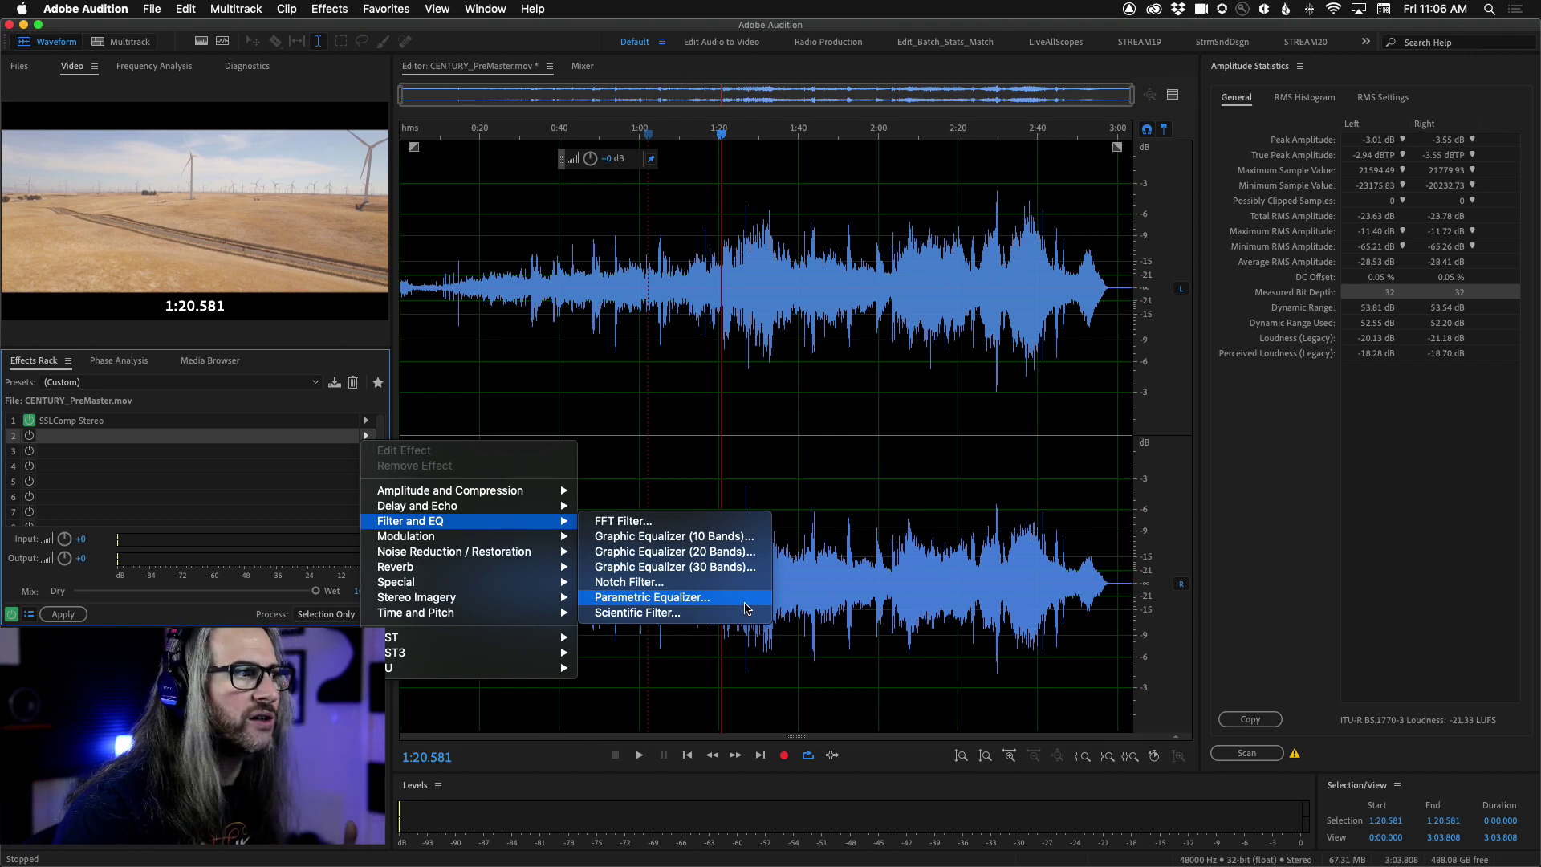
{"action": "left_click", "coordinate": [732, 598]}
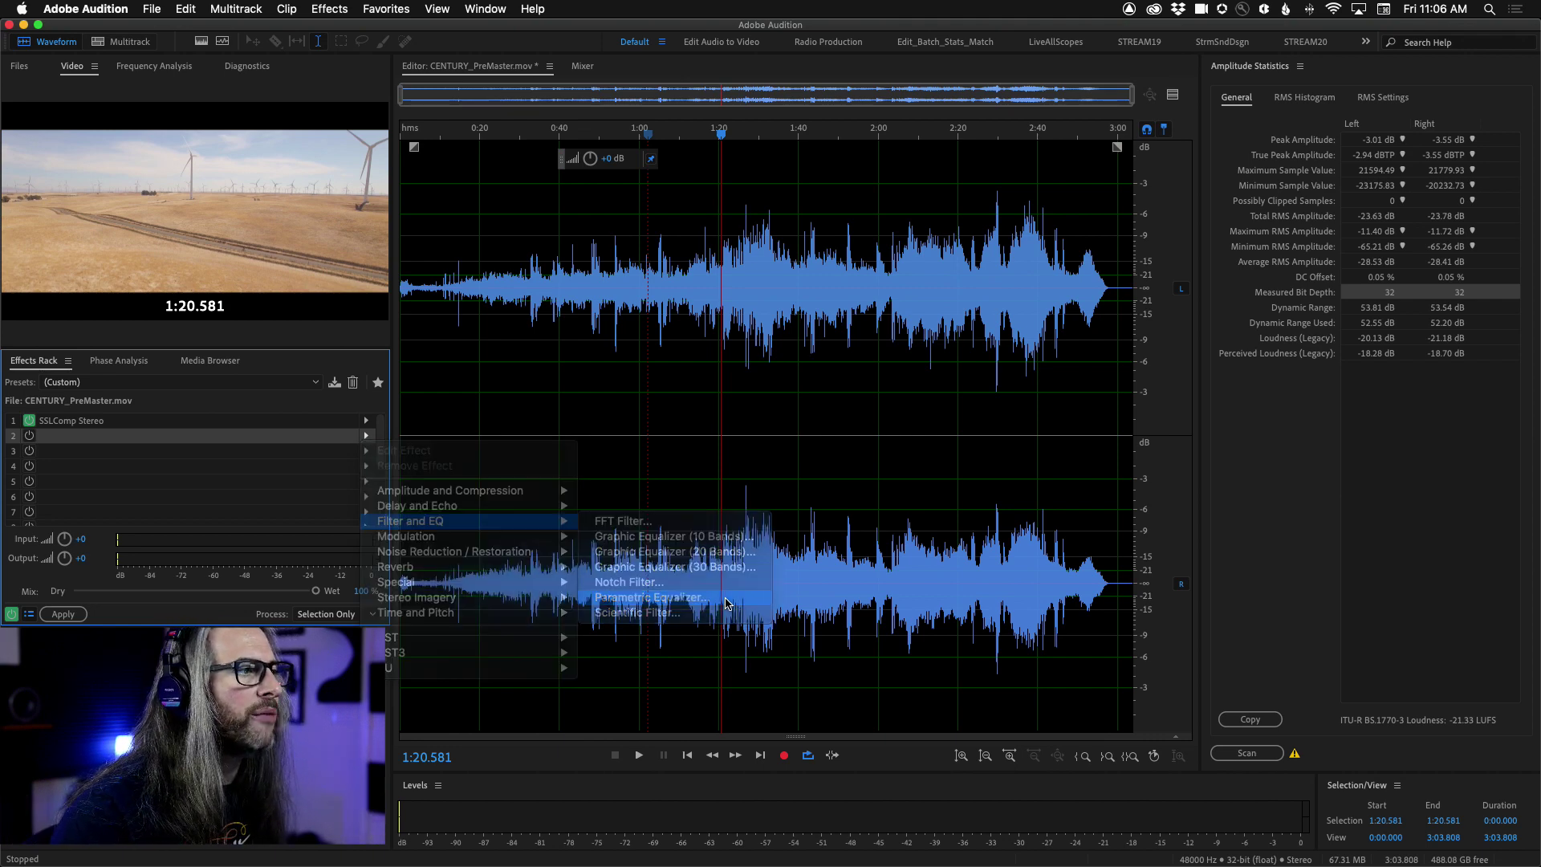
{"action": "left_click_drag", "start_coordinate": [736, 239], "coordinate": [747, 121]}
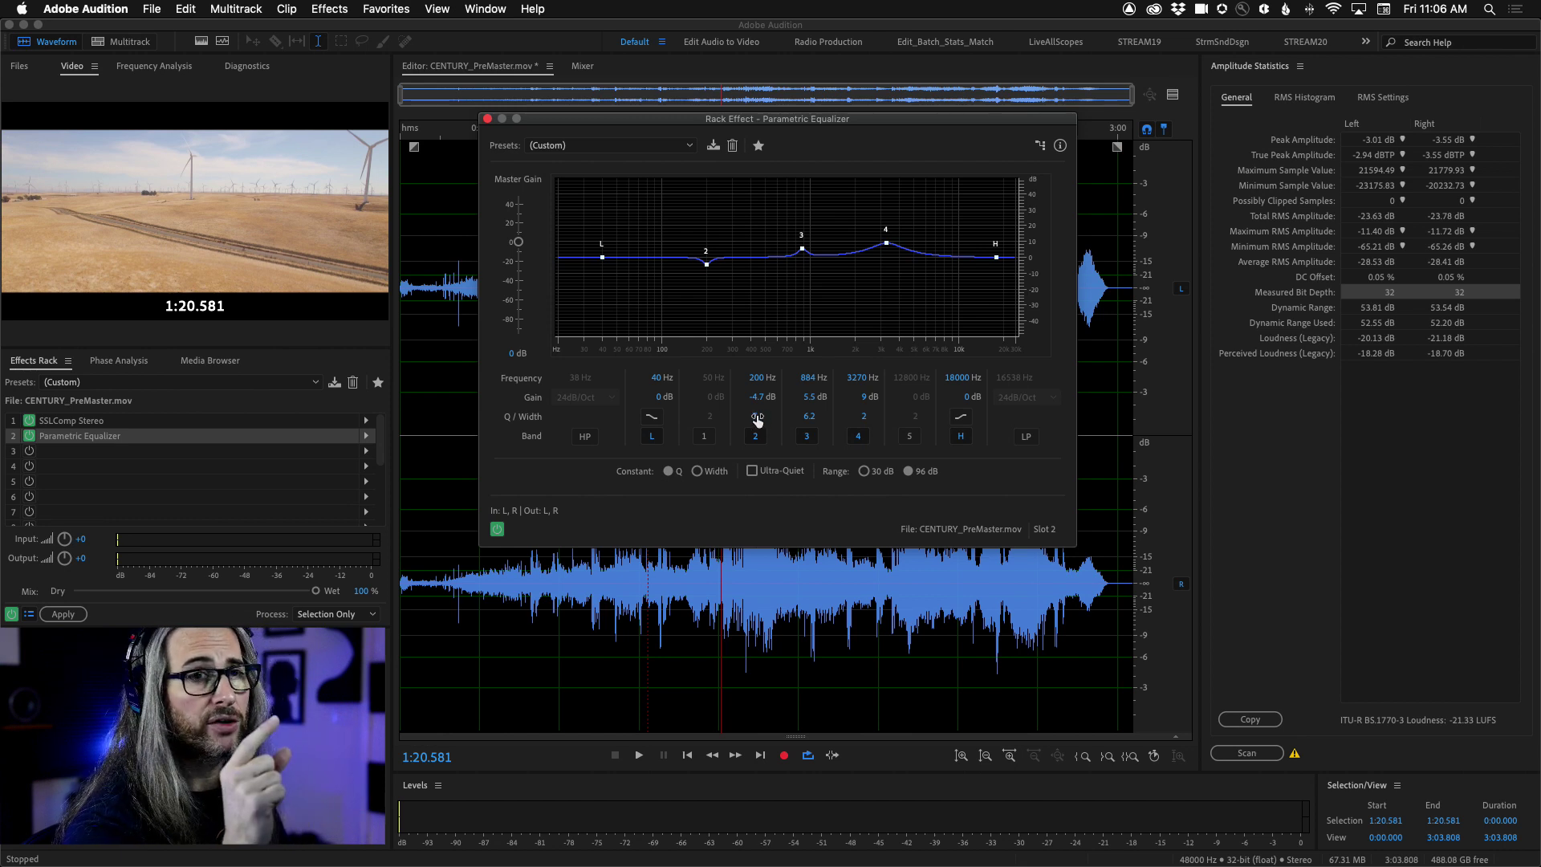
- Enable equalizer bands 1 and 5, disable the high shelf, and toggle the low shelf off and back on
{"action": "left_click", "coordinate": [704, 436]}
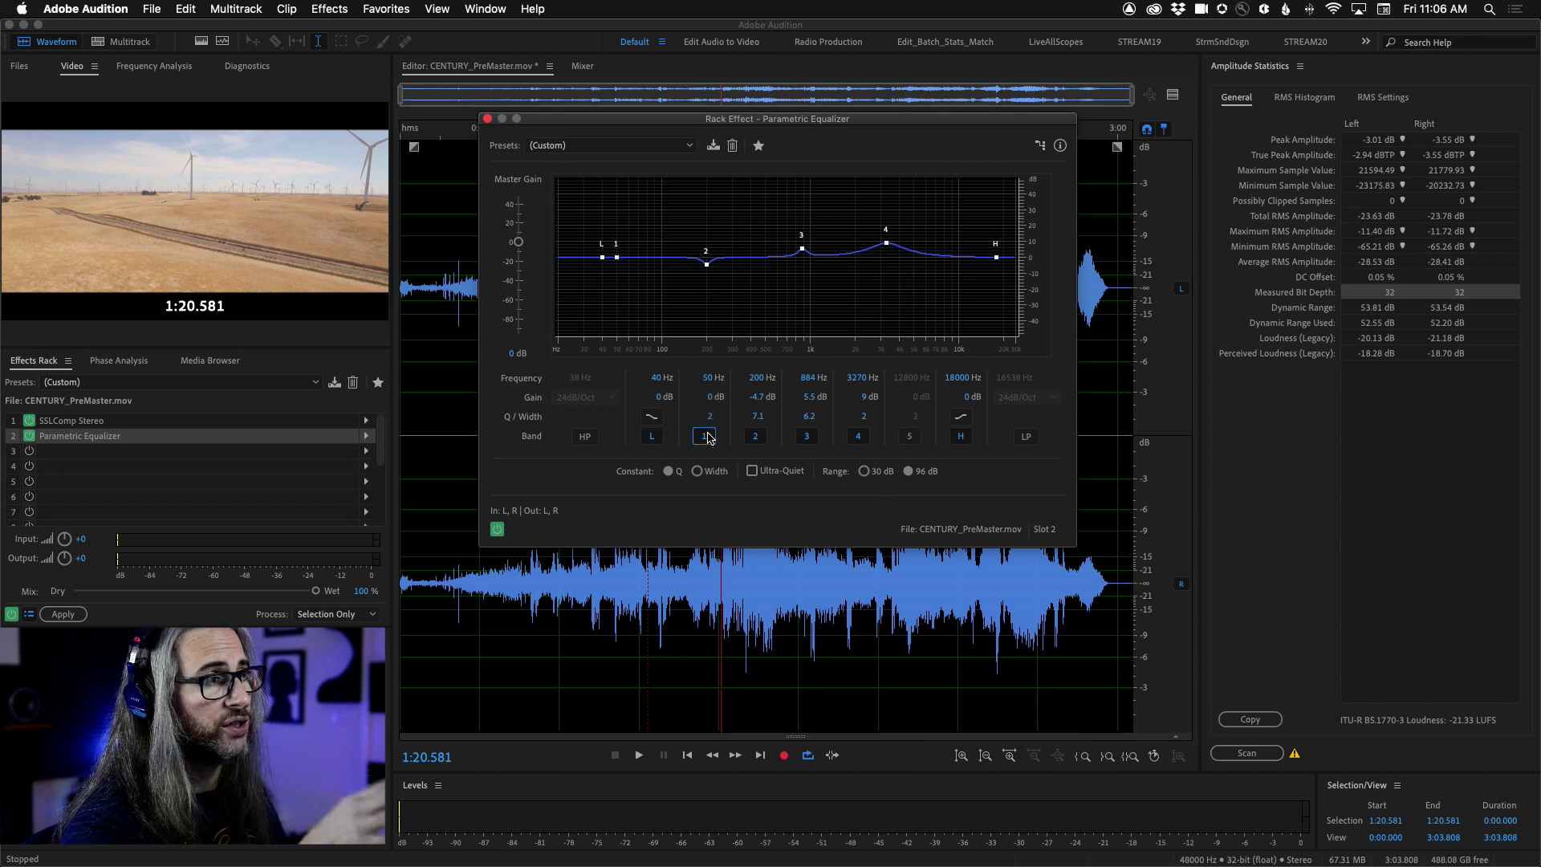
{"action": "left_click", "coordinate": [908, 436]}
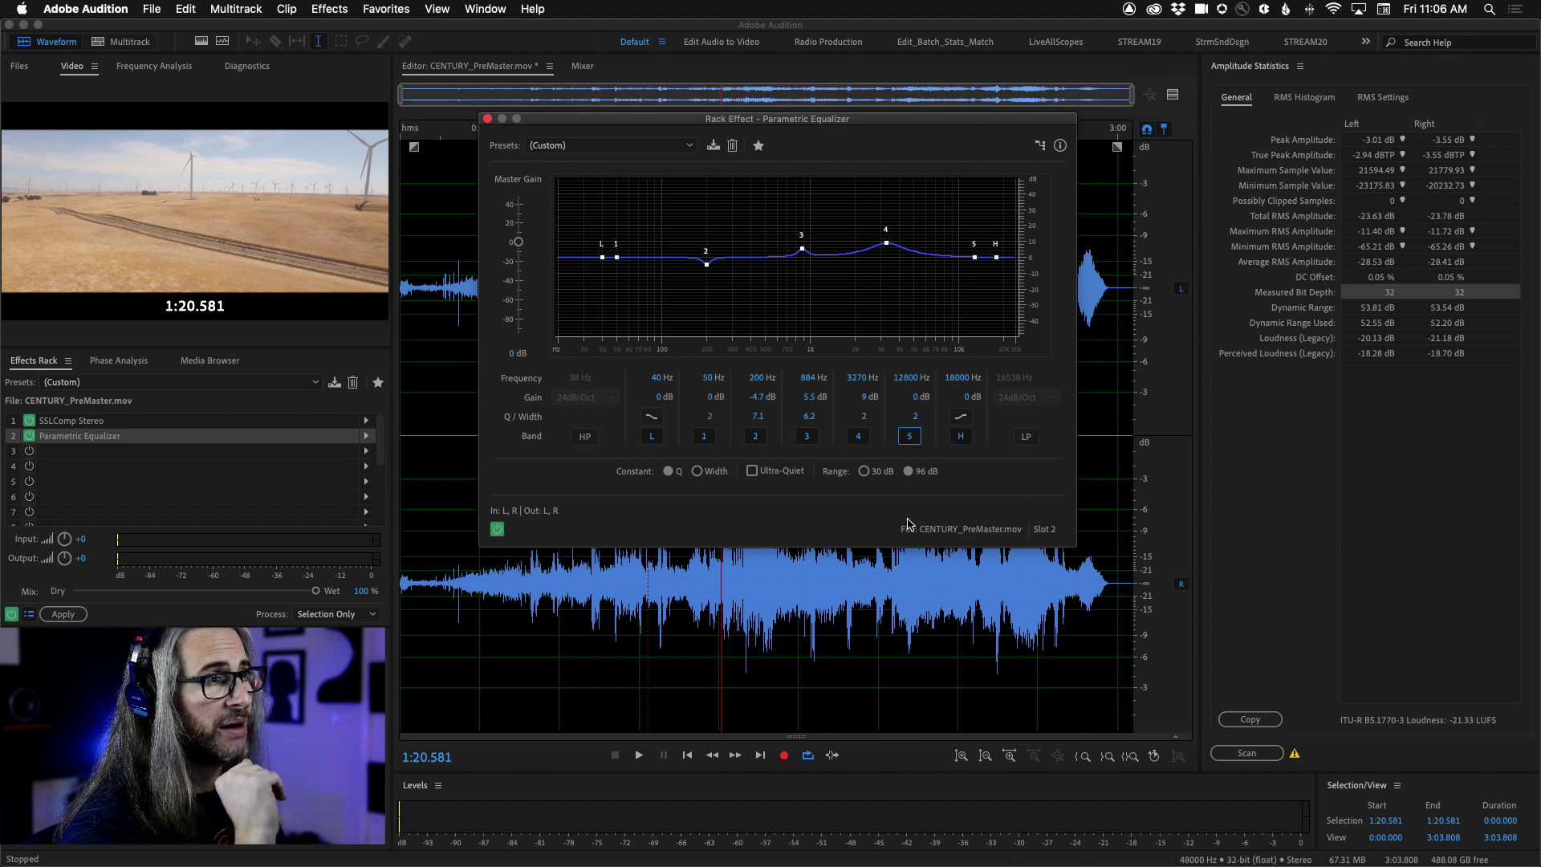
{"action": "left_click", "coordinate": [652, 436]}
{"action": "left_click", "coordinate": [958, 437]}
{"action": "left_click", "coordinate": [652, 436]}
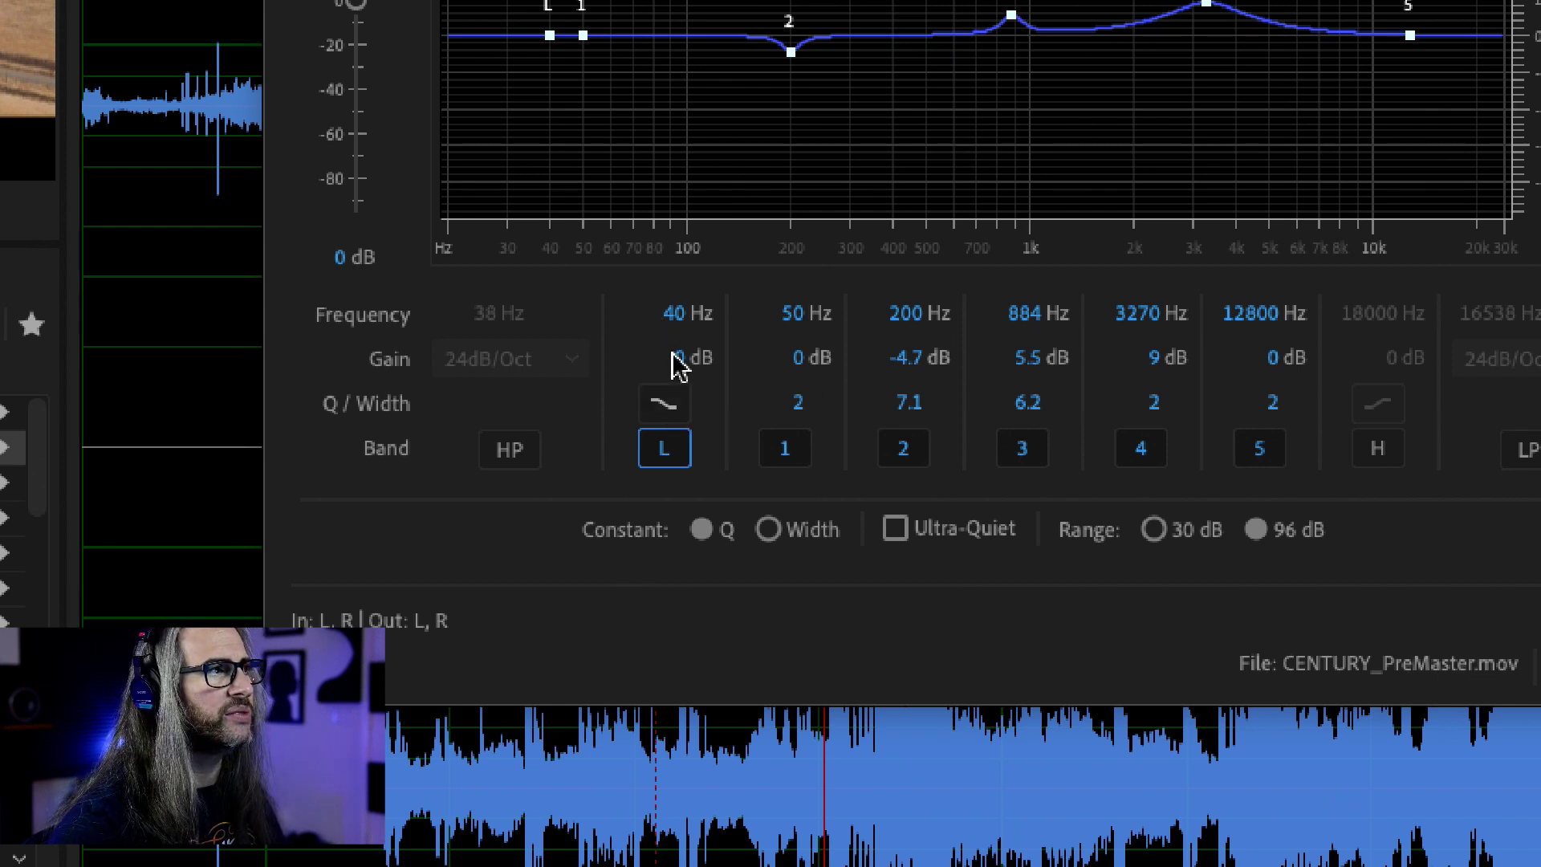
- Try both slopes of the low shelf, then re-enable the high shelf and set its frequency to 14698 Hz
{"action": "left_click", "coordinate": [663, 410]}
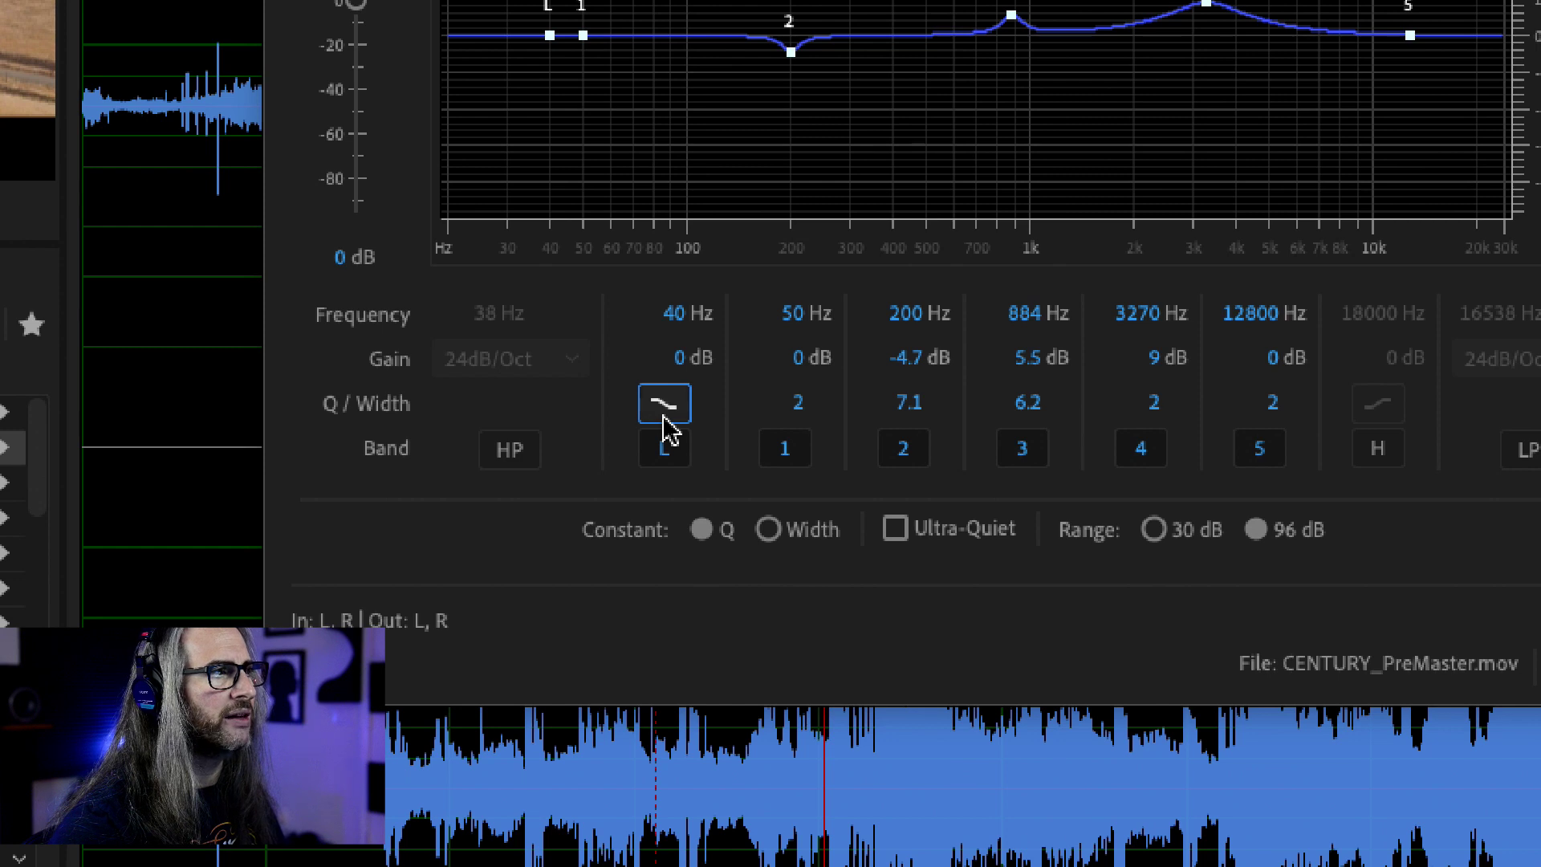
{"action": "left_click", "coordinate": [666, 416]}
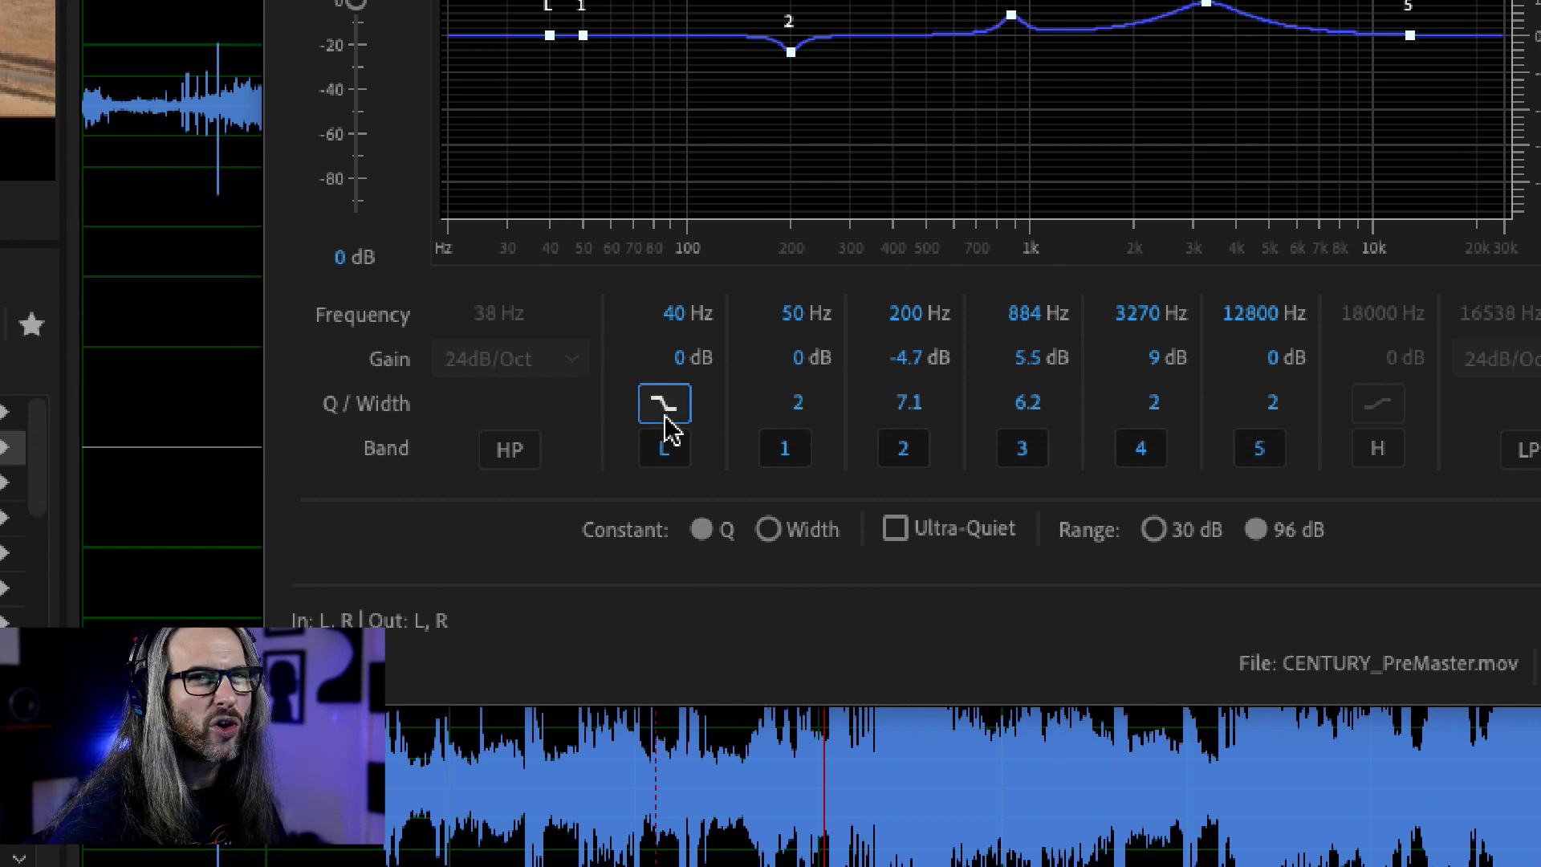
{"action": "left_click", "coordinate": [666, 417]}
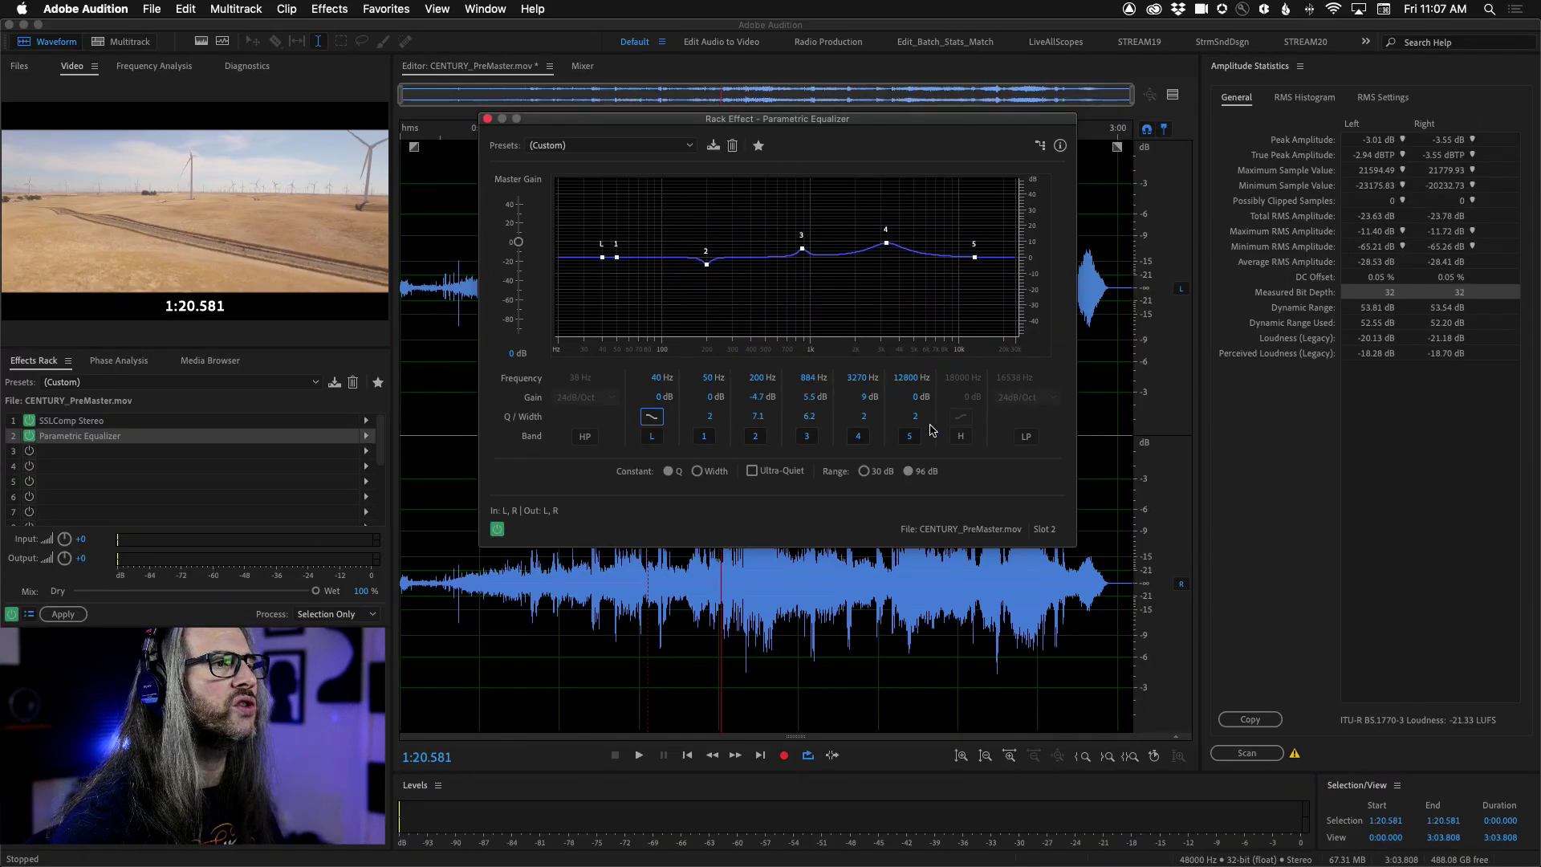
{"action": "left_click", "coordinate": [961, 436]}
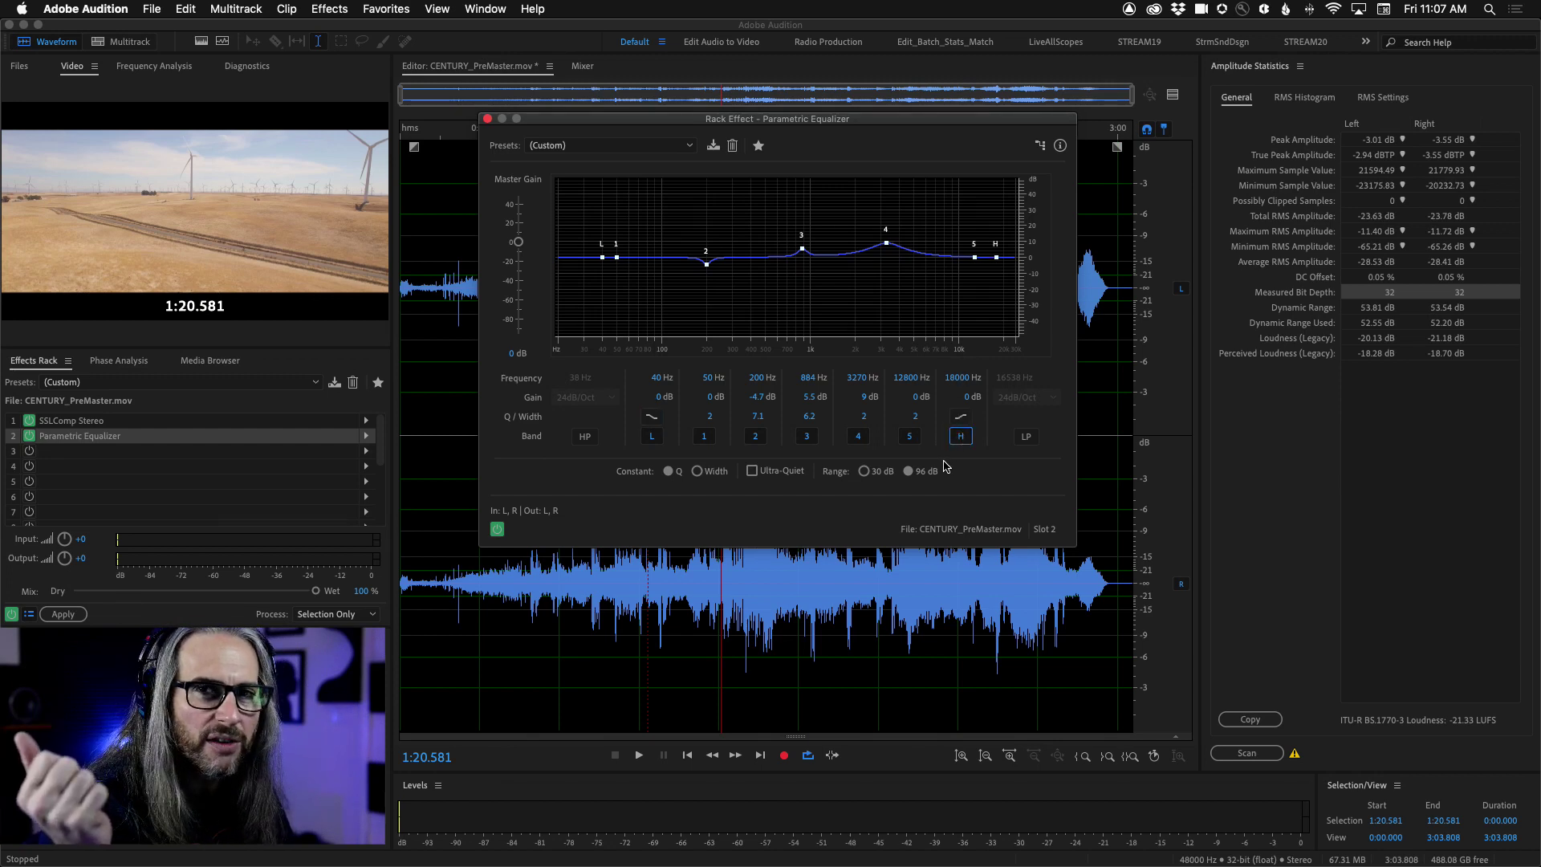
{"action": "left_click_drag", "start_coordinate": [952, 379], "coordinate": [961, 413]}
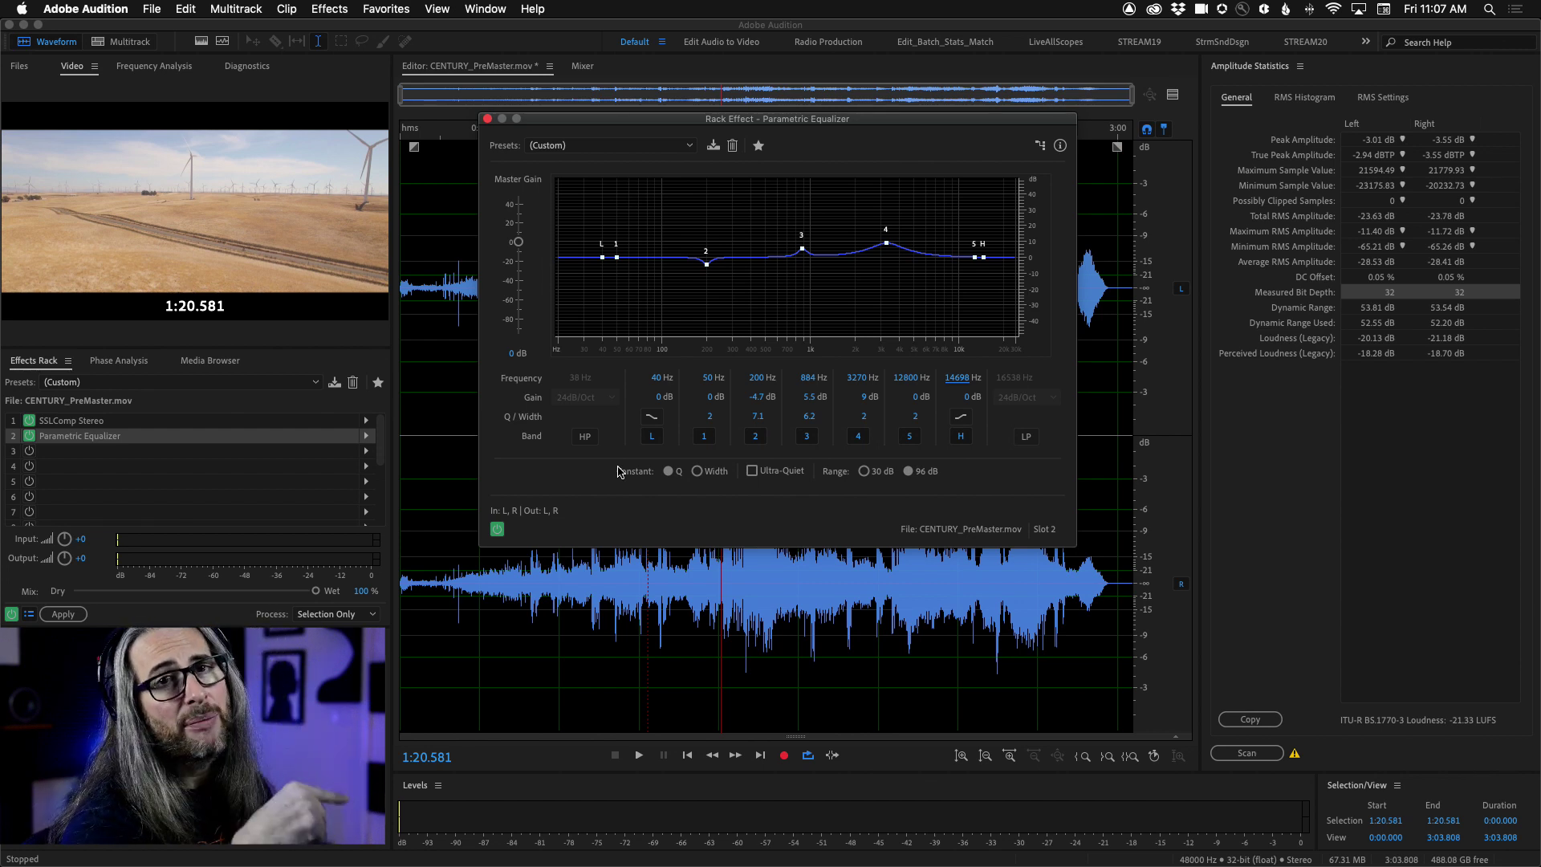
- Try the high-pass filter with 48, 24 and 36 dB/Oct slopes and switch it off again
{"action": "left_click", "coordinate": [586, 436]}
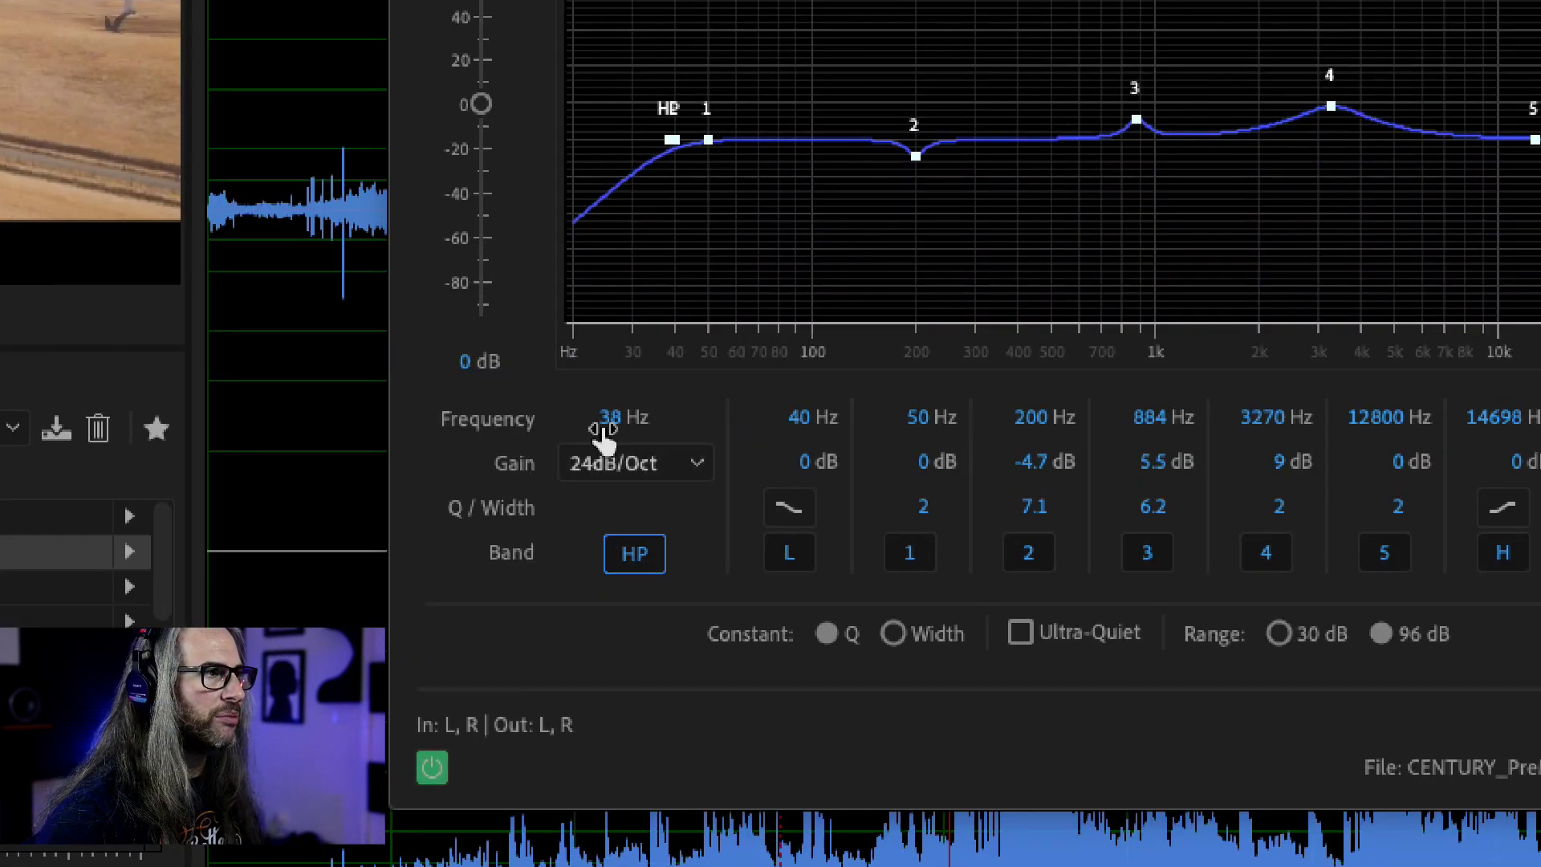
{"action": "mouse_move", "coordinate": [663, 147]}
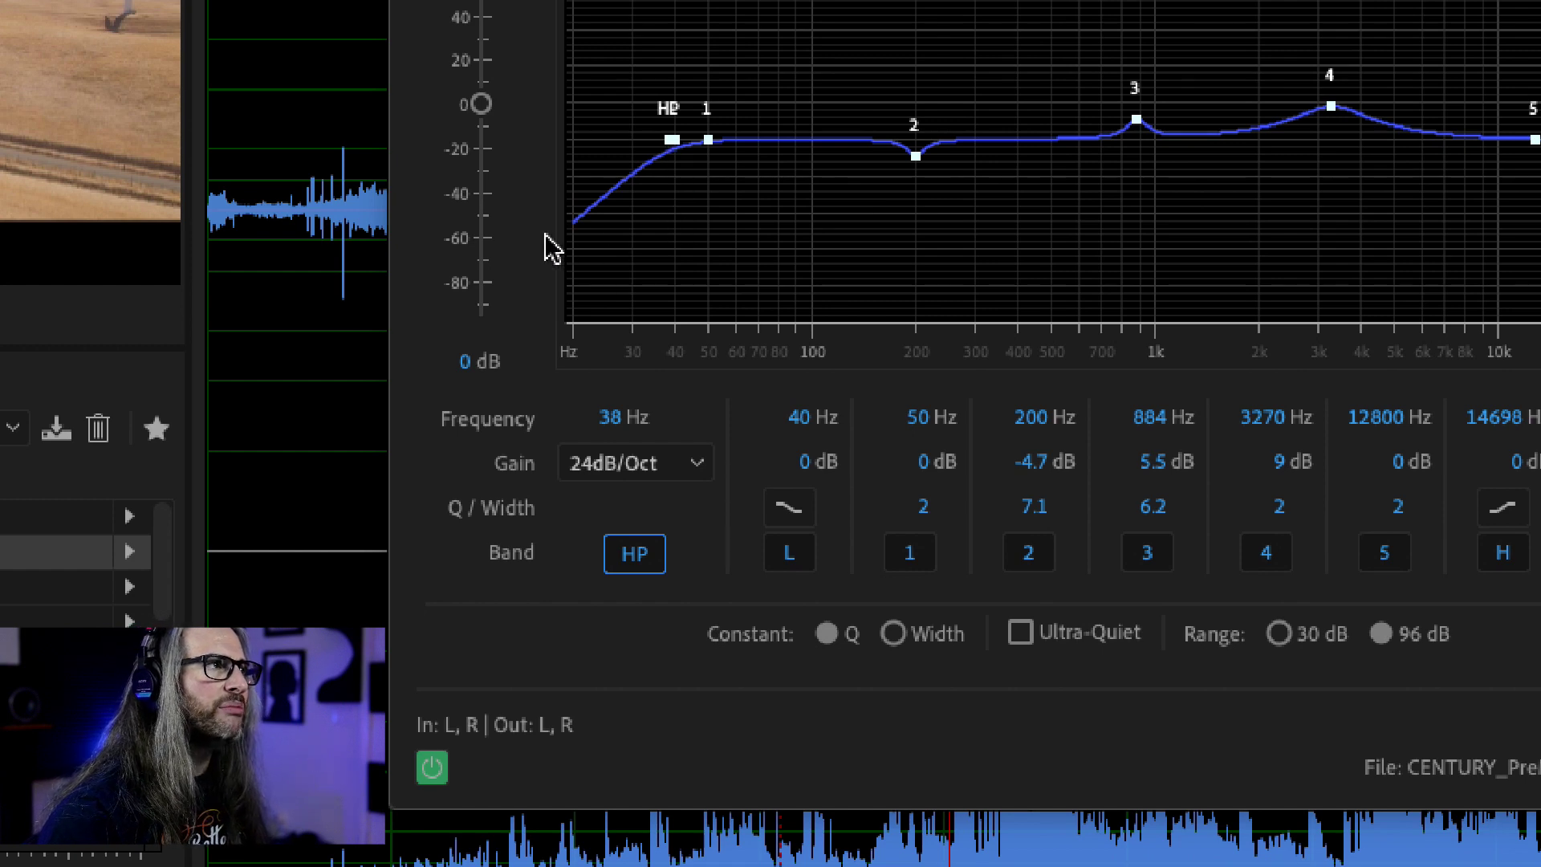
{"action": "left_click", "coordinate": [696, 465]}
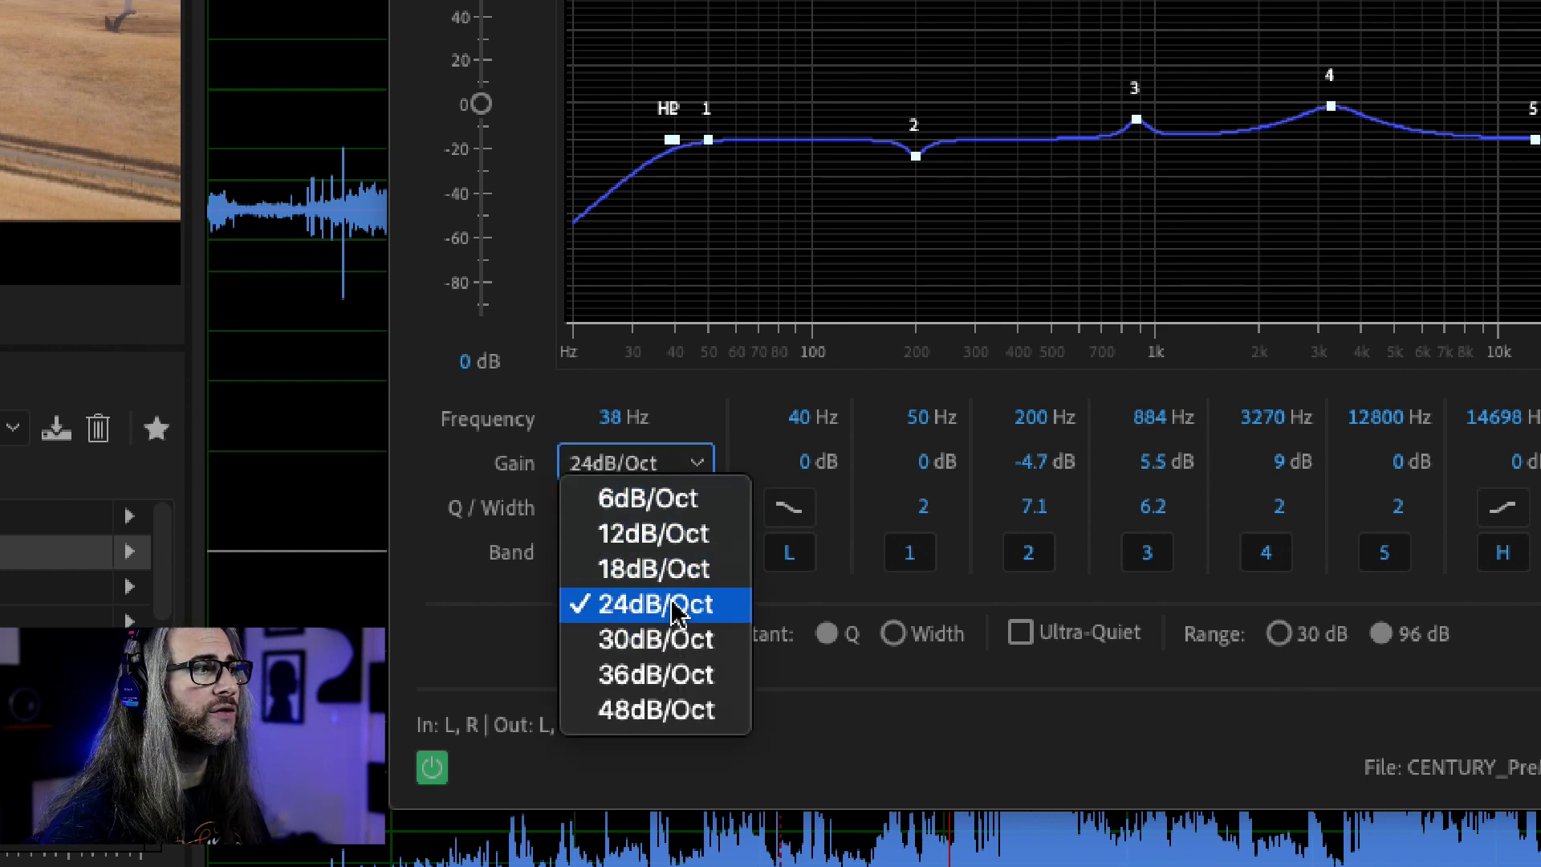
{"action": "left_click", "coordinate": [677, 717]}
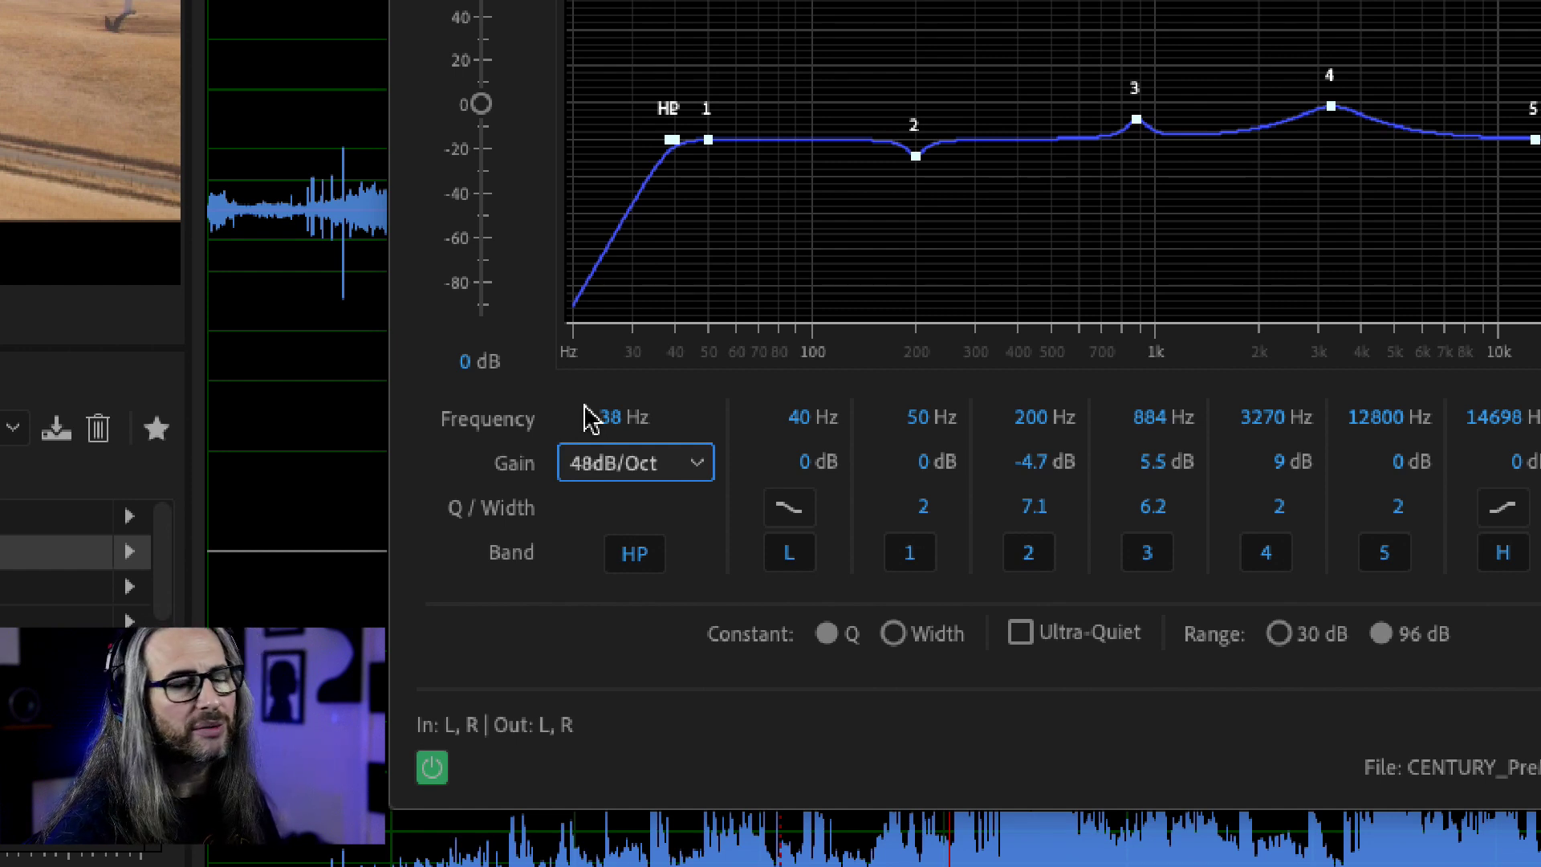
{"action": "left_click", "coordinate": [647, 469]}
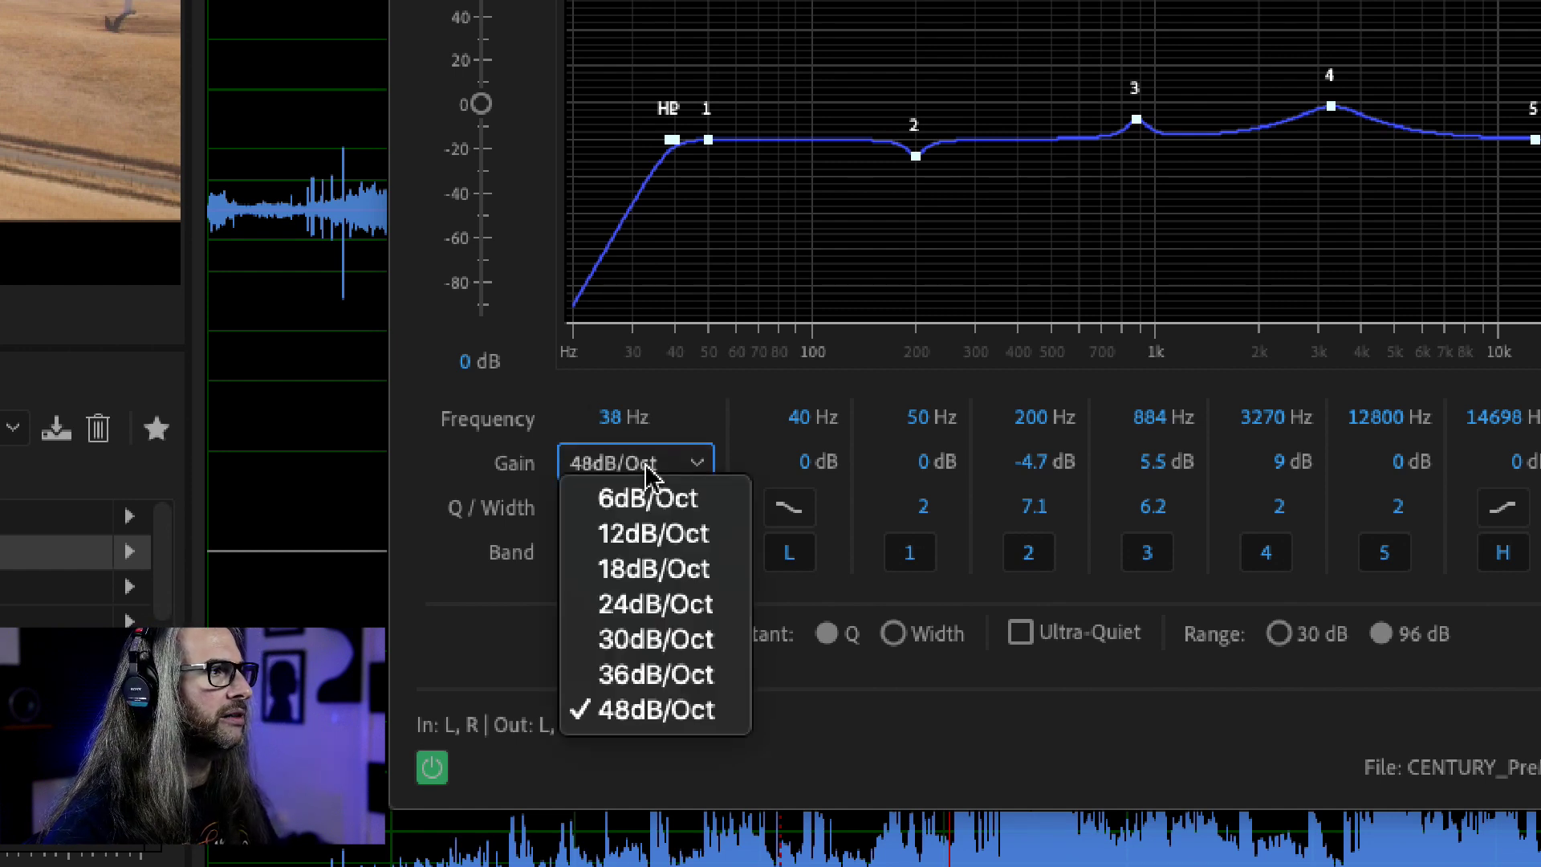
{"action": "left_click", "coordinate": [659, 604]}
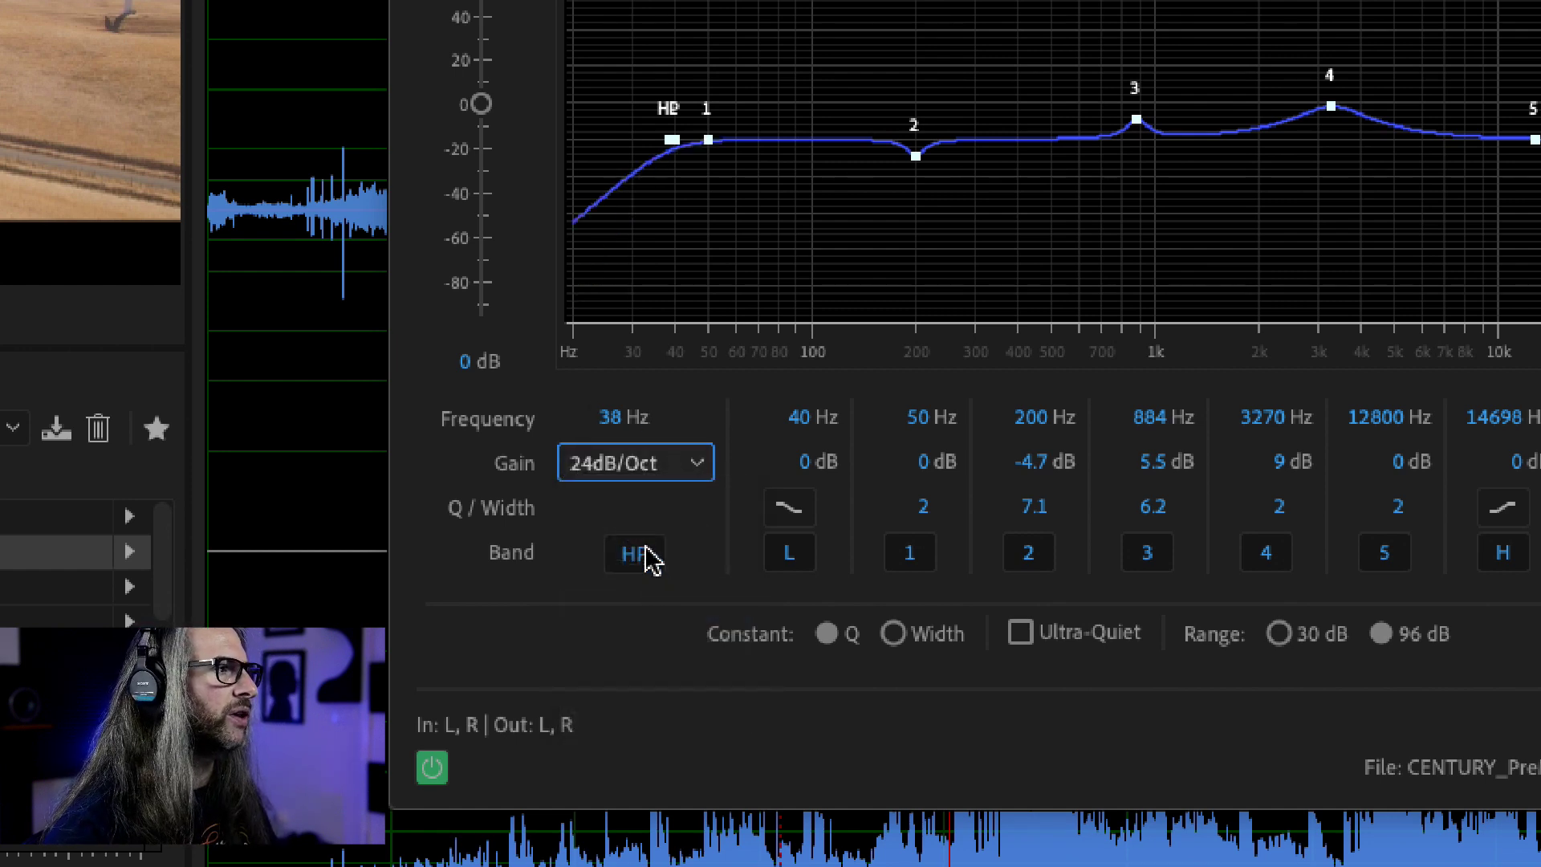
{"action": "left_click", "coordinate": [641, 464]}
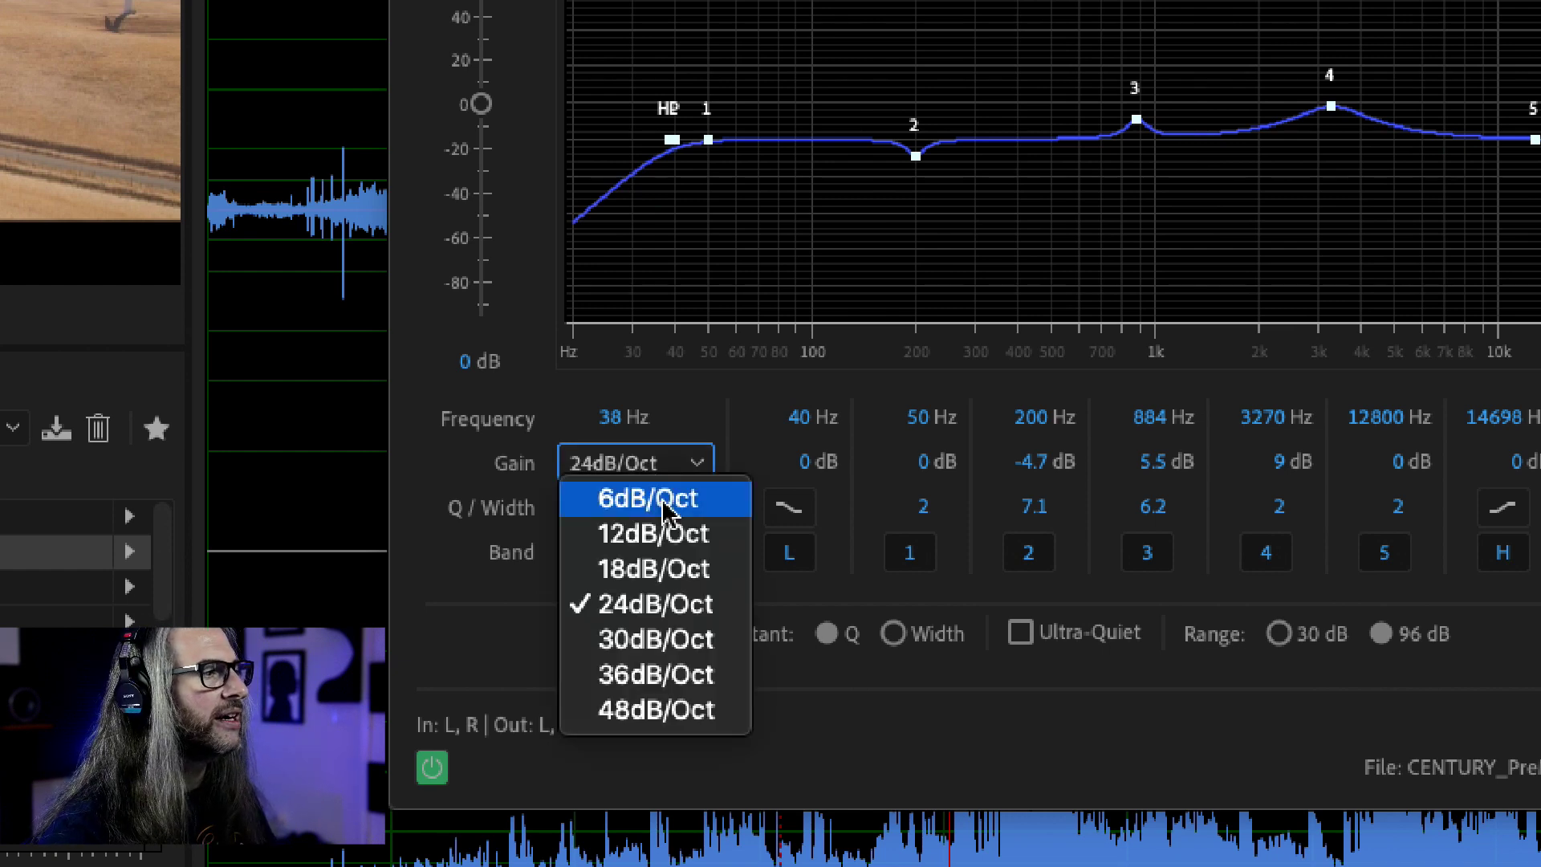
{"action": "left_click", "coordinate": [653, 673]}
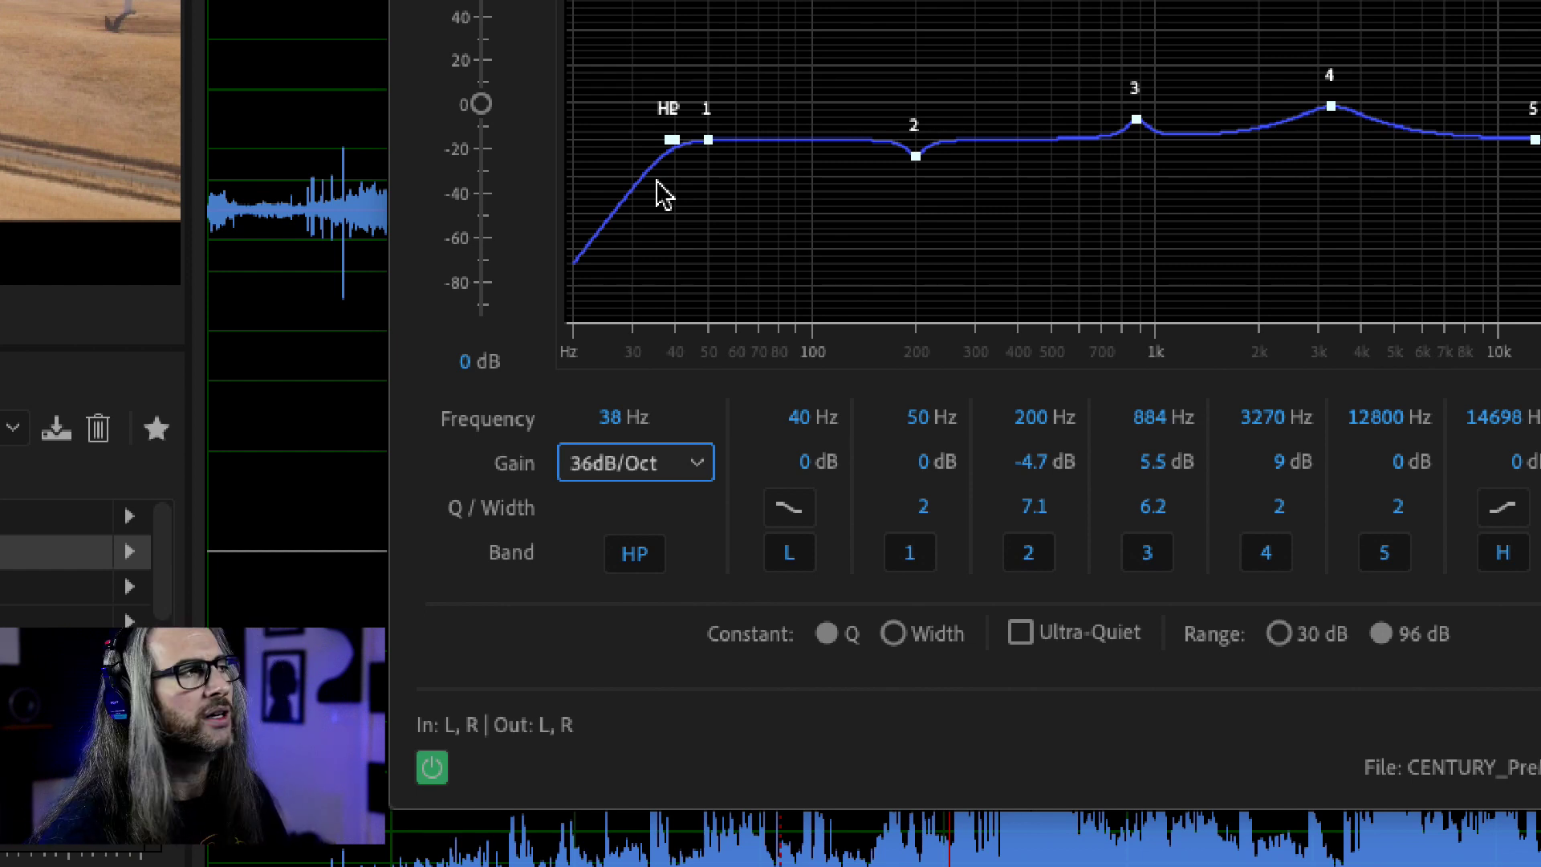
{"action": "left_click", "coordinate": [635, 554]}
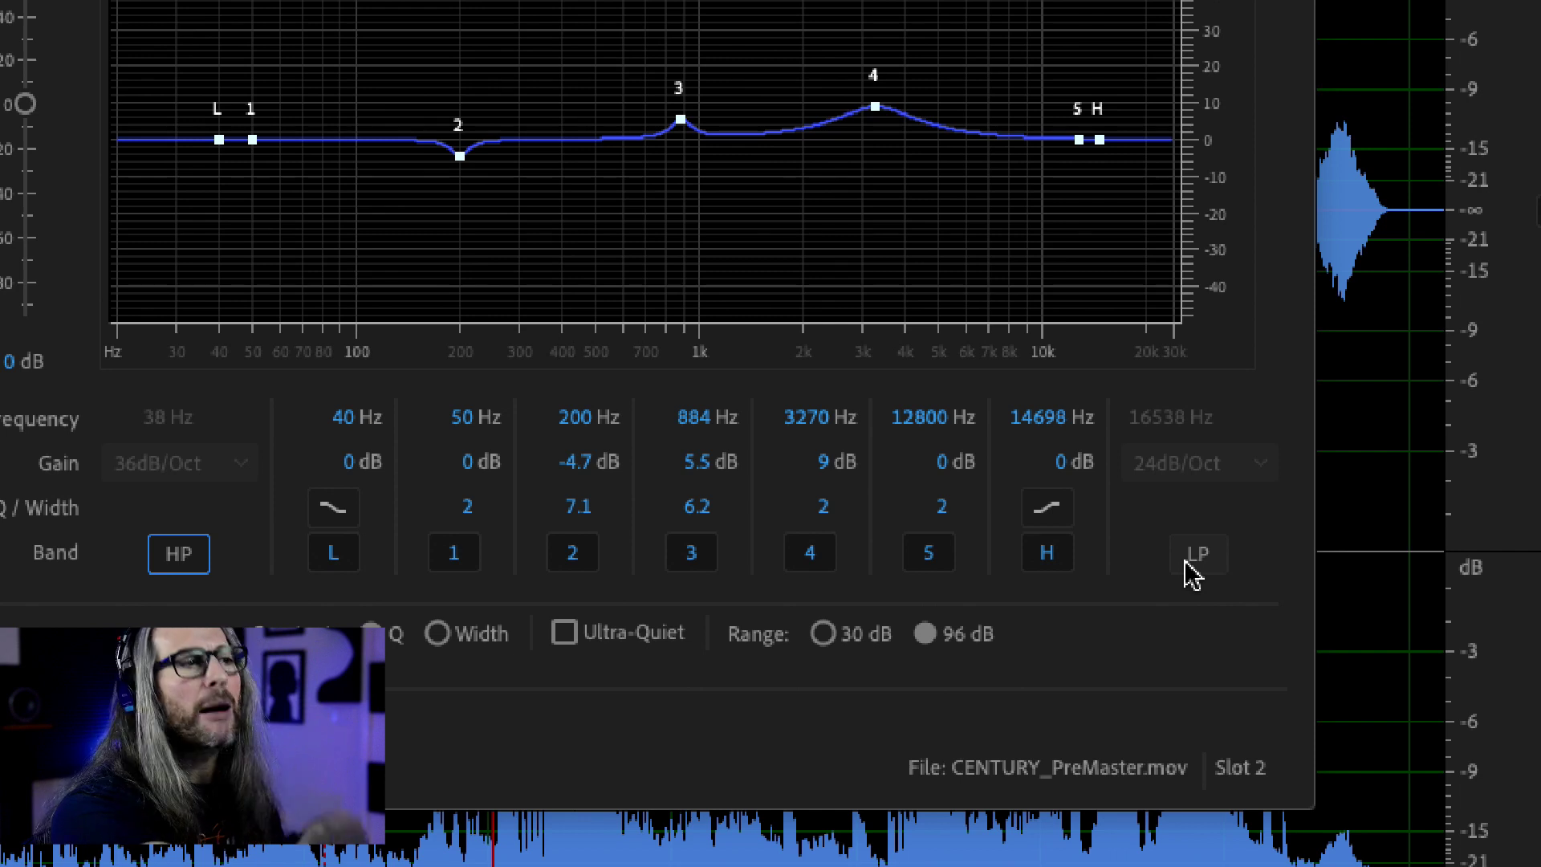
- Try the low-pass filter at several cutoff frequencies, ending at 18820 Hz, and switch it off again
{"action": "left_click", "coordinate": [1194, 570]}
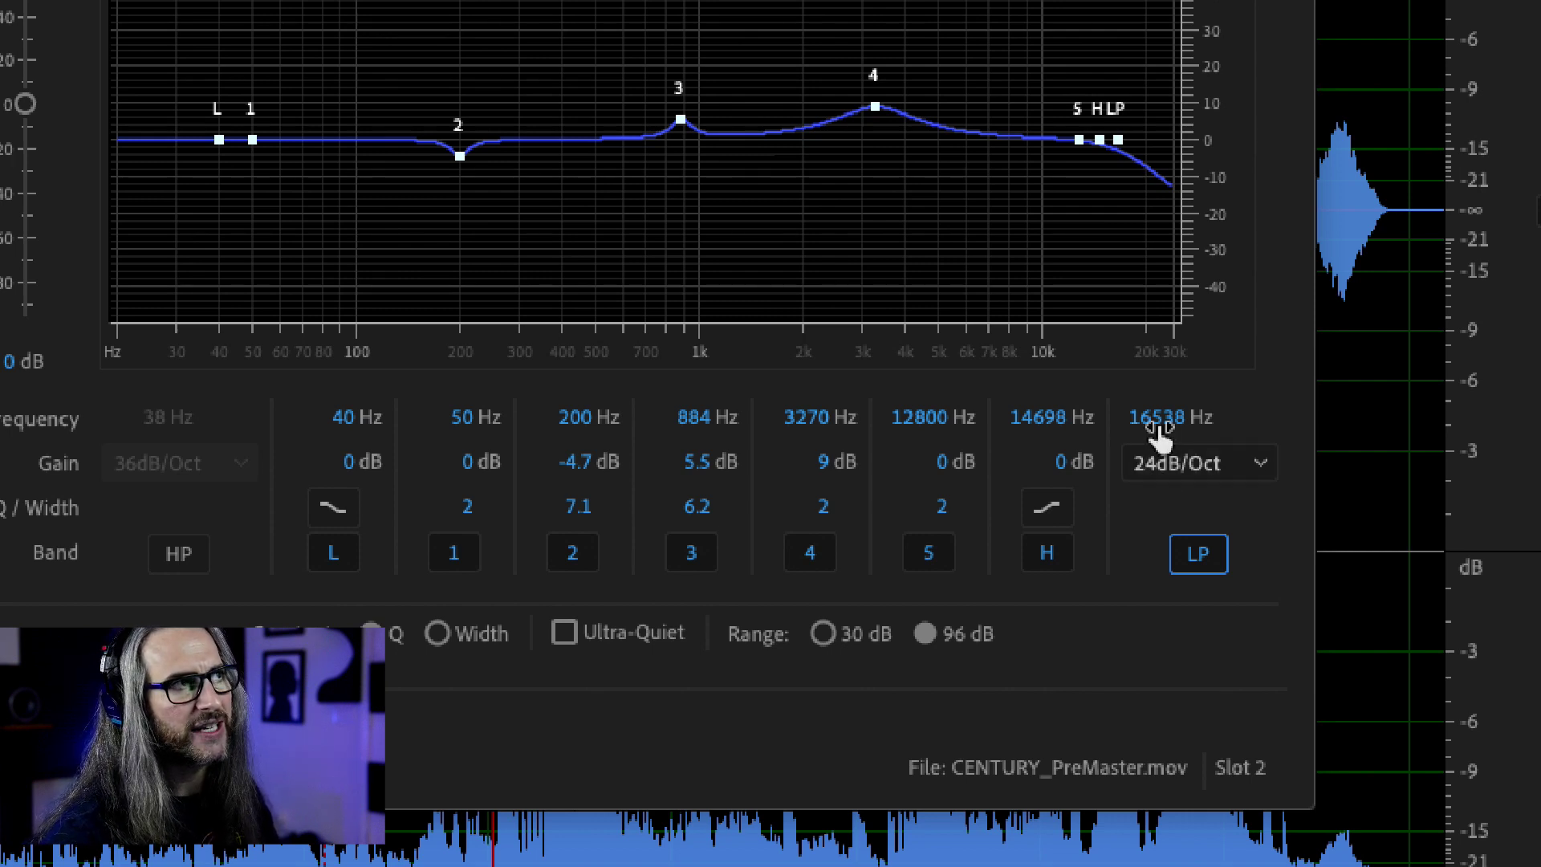
{"action": "left_click_drag", "start_coordinate": [1164, 434], "coordinate": [1052, 426]}
{"action": "left_click_drag", "start_coordinate": [1120, 423], "coordinate": [1156, 418]}
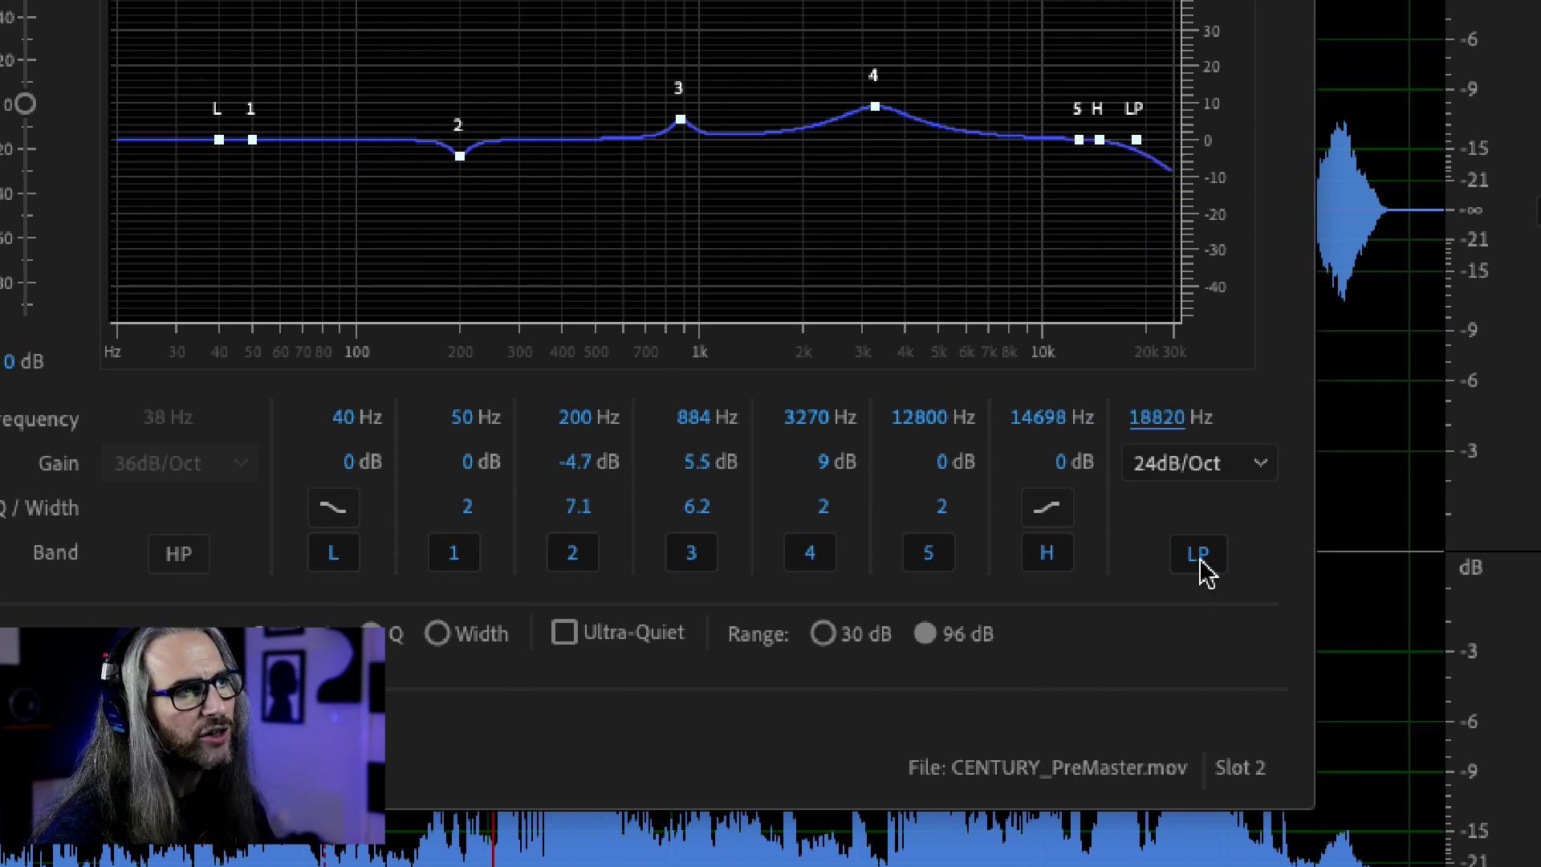
{"action": "left_click", "coordinate": [1200, 558]}
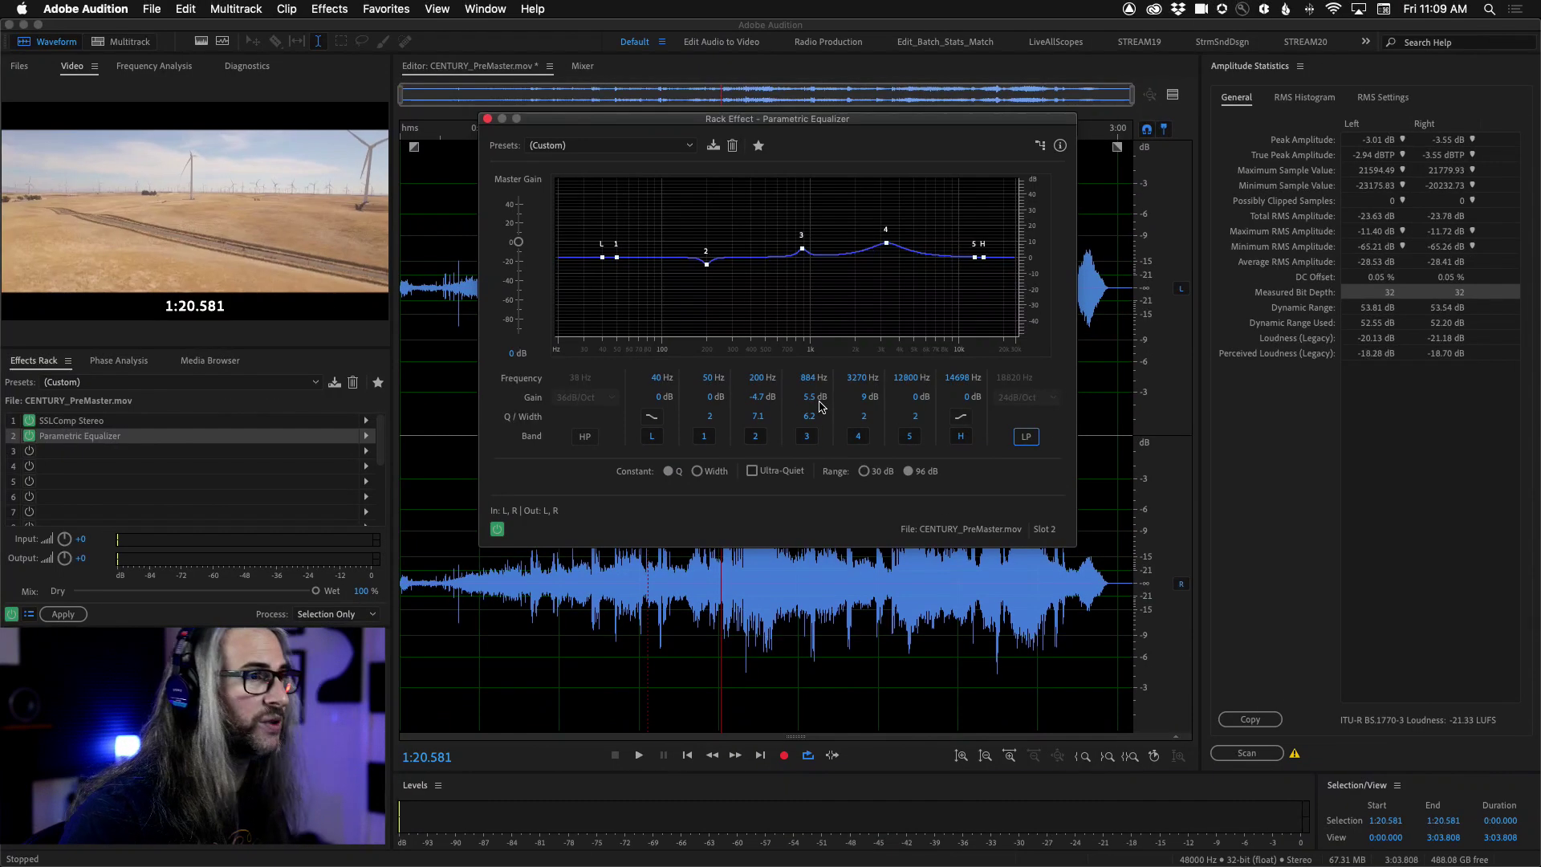
- Load the Full Reset preset in the Parametric Equalizer and reposition its window over the waveform
{"action": "left_click", "coordinate": [625, 146]}
{"action": "left_click", "coordinate": [619, 297]}
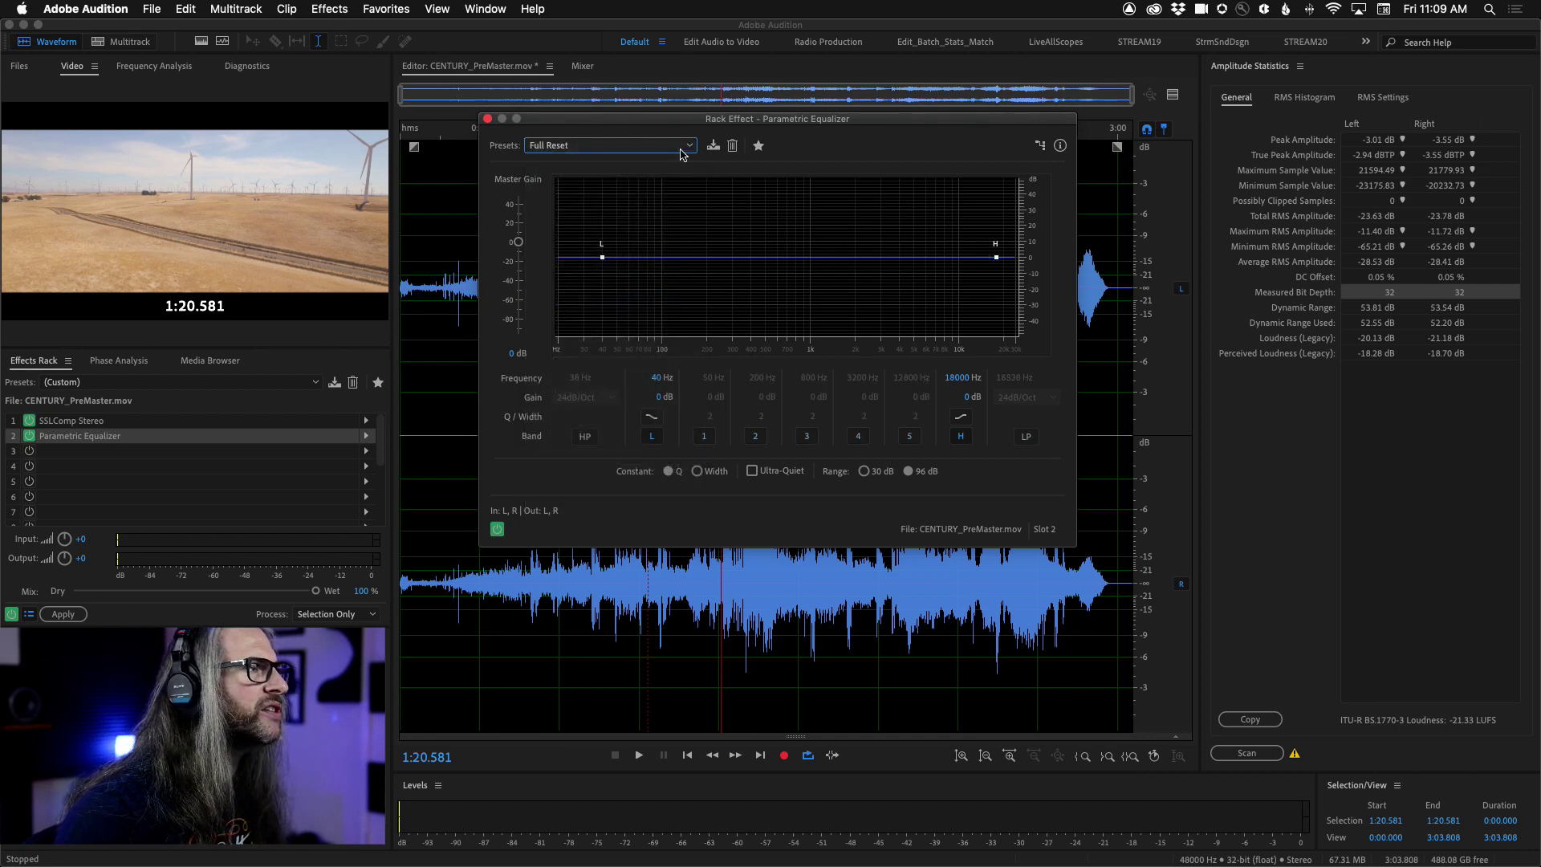
{"action": "left_click_drag", "start_coordinate": [697, 121], "coordinate": [766, 97]}
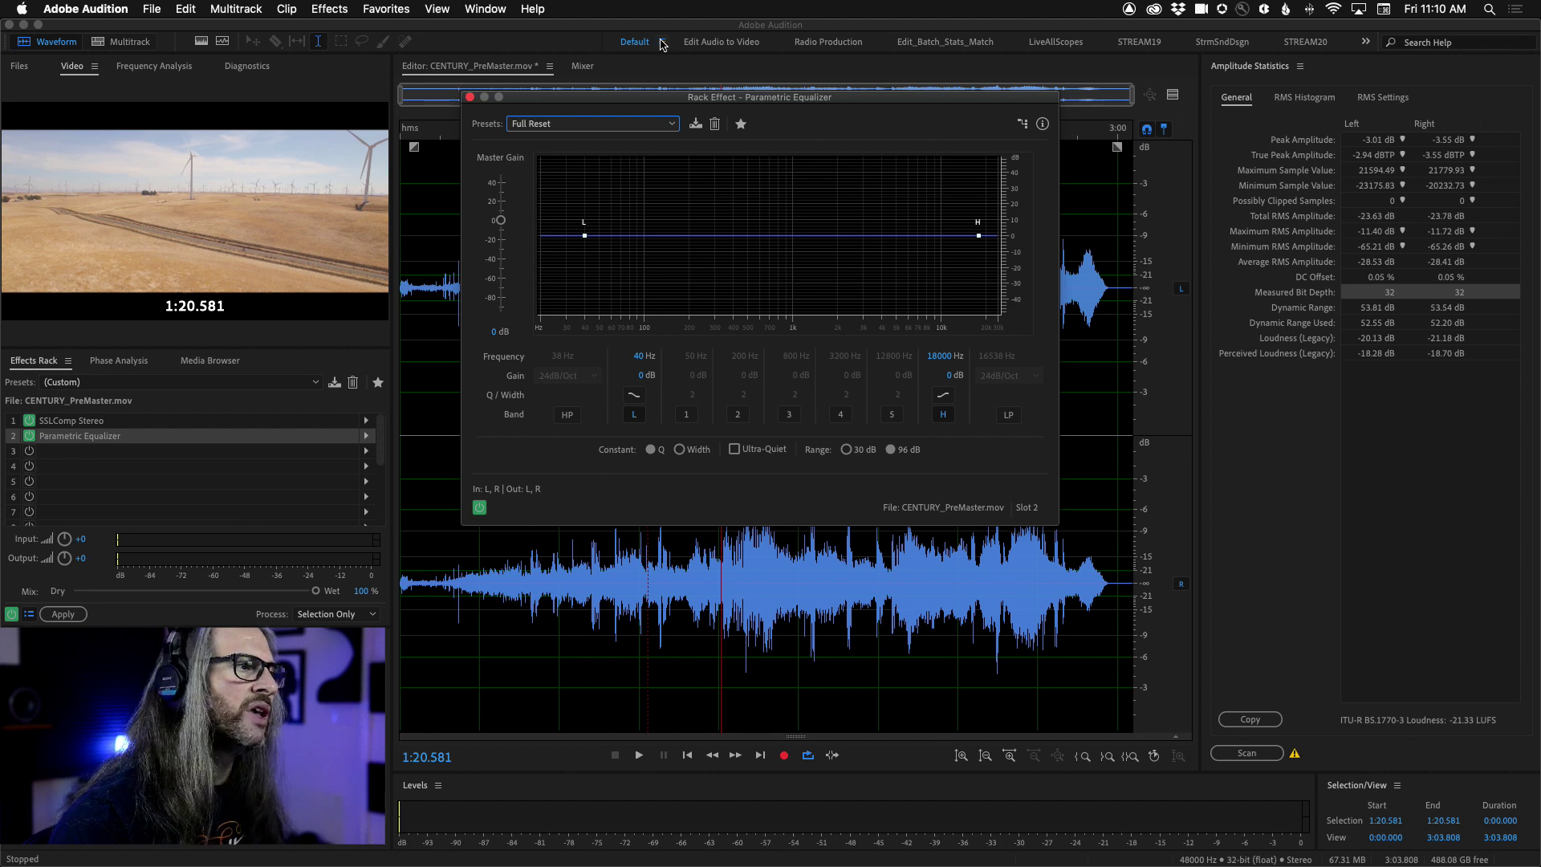
{"action": "left_click_drag", "start_coordinate": [685, 99], "coordinate": [696, 163]}
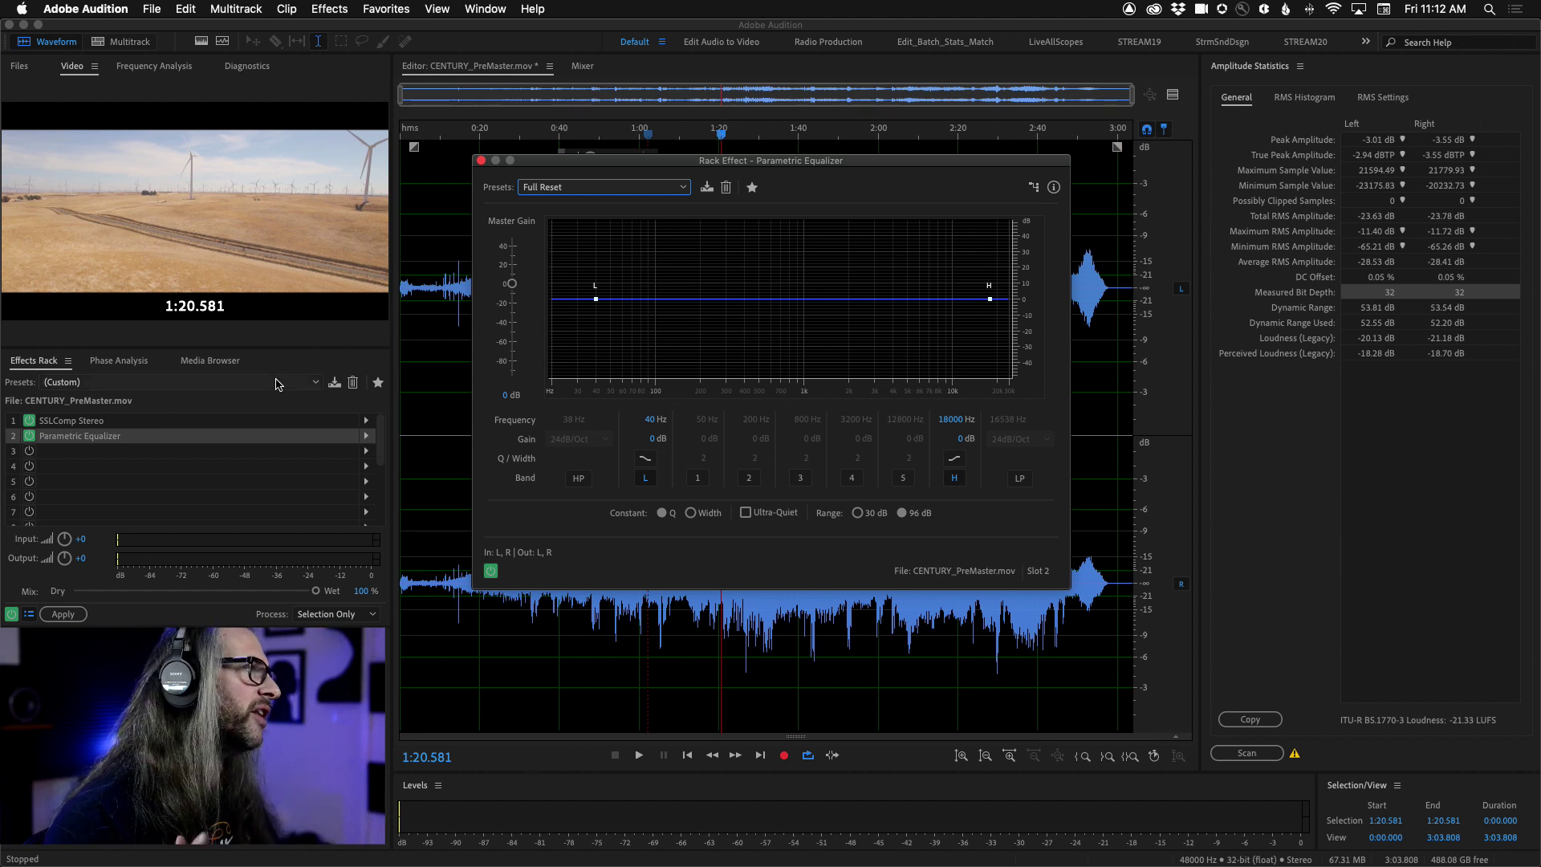
- Add an FFT Filter in rack slot 3 and steepen its low cut into a vertical drop at about 100 Hz
{"action": "left_click", "coordinate": [366, 464]}
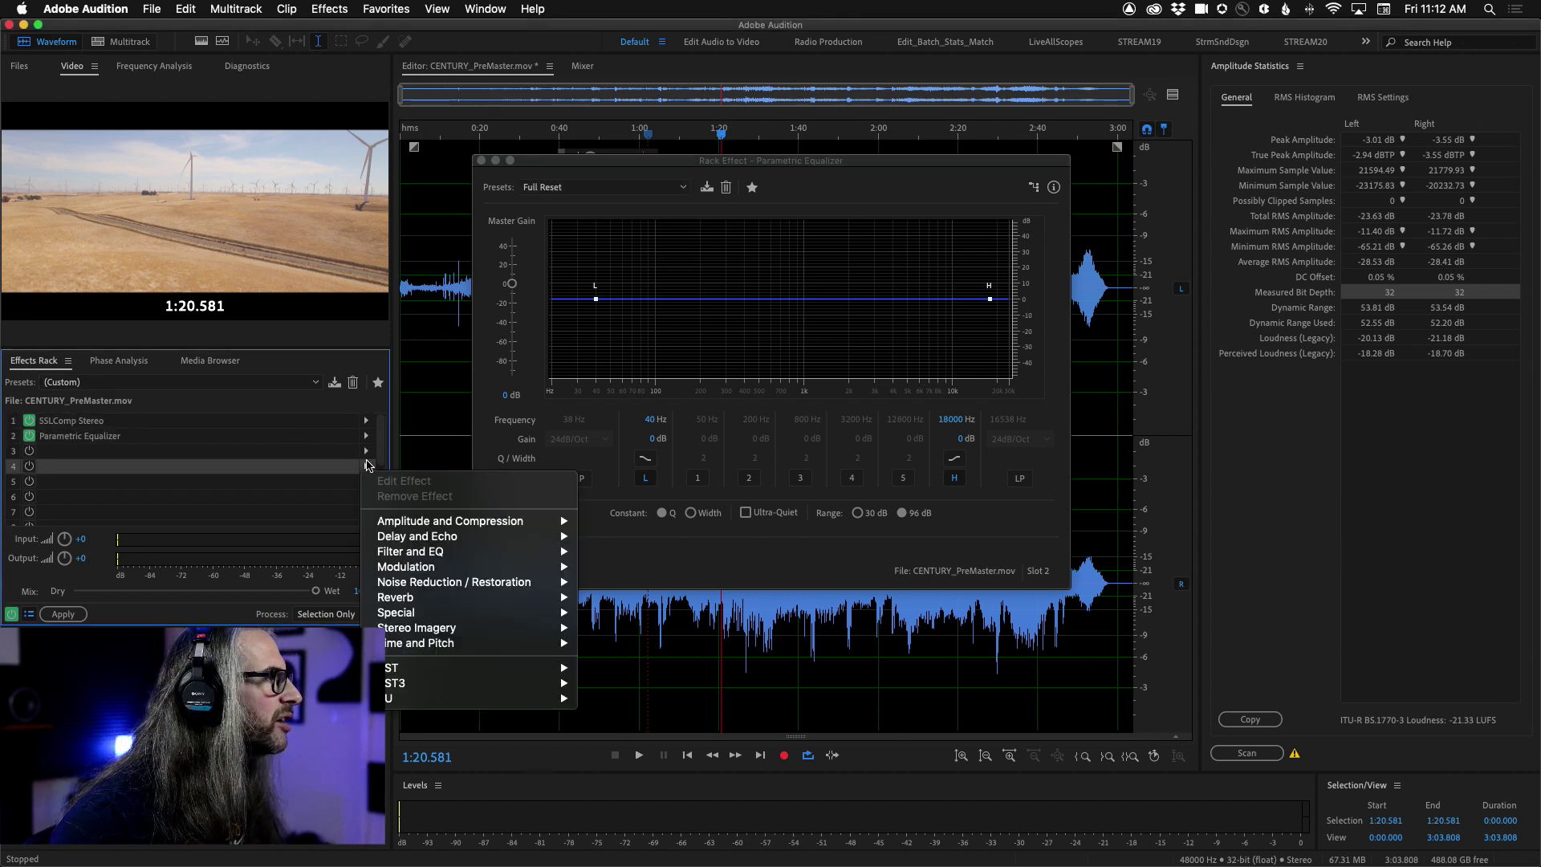
{"action": "left_click", "coordinate": [367, 451]}
{"action": "left_click", "coordinate": [367, 451]}
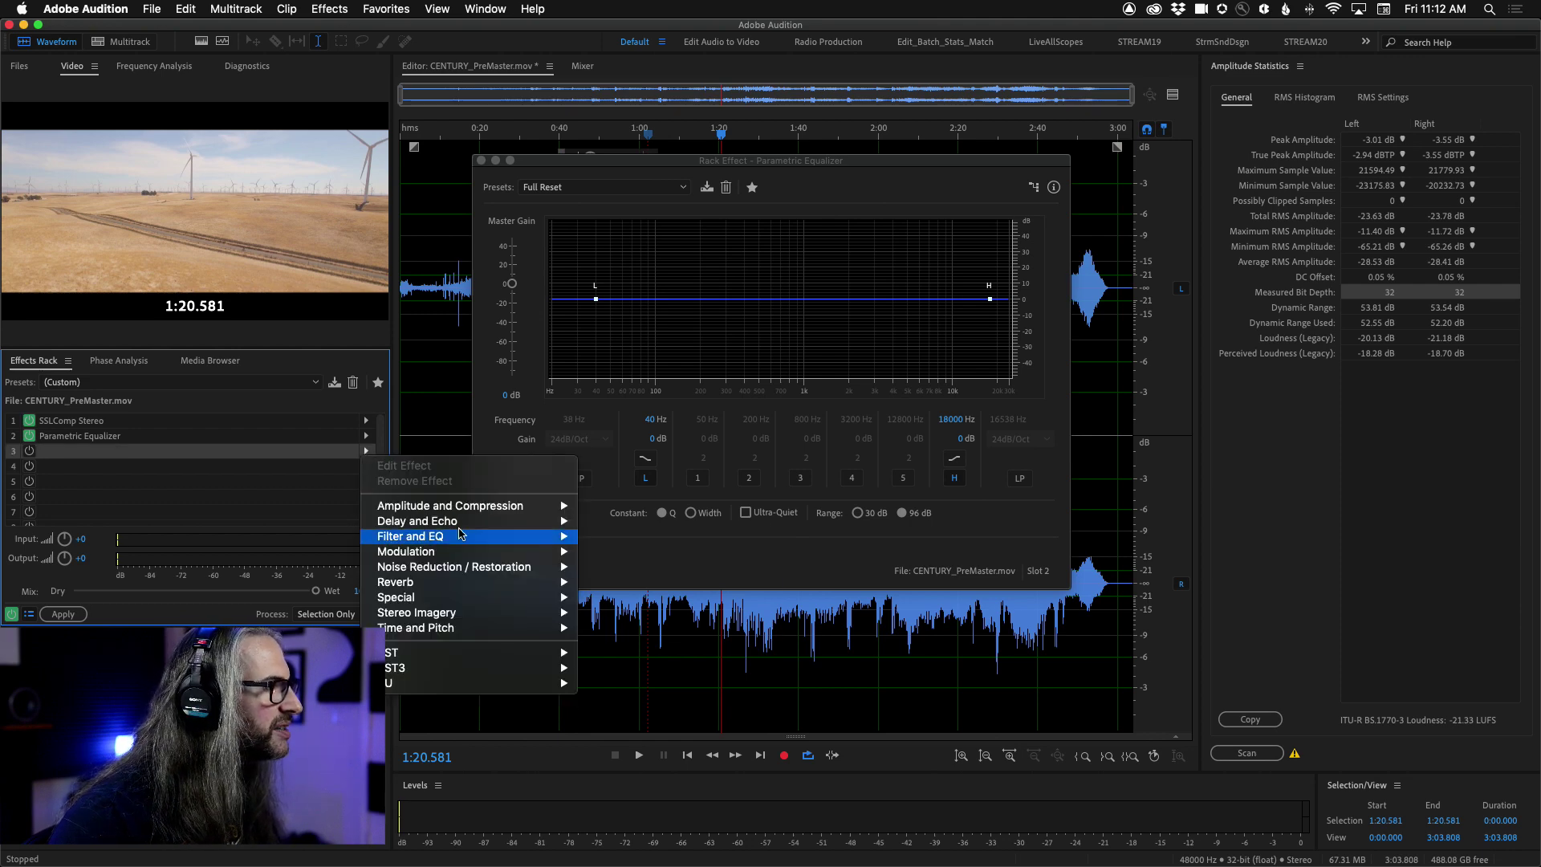
{"action": "mouse_move", "coordinate": [482, 537]}
{"action": "left_click", "coordinate": [647, 536]}
{"action": "left_click_drag", "start_coordinate": [694, 245], "coordinate": [882, 87]}
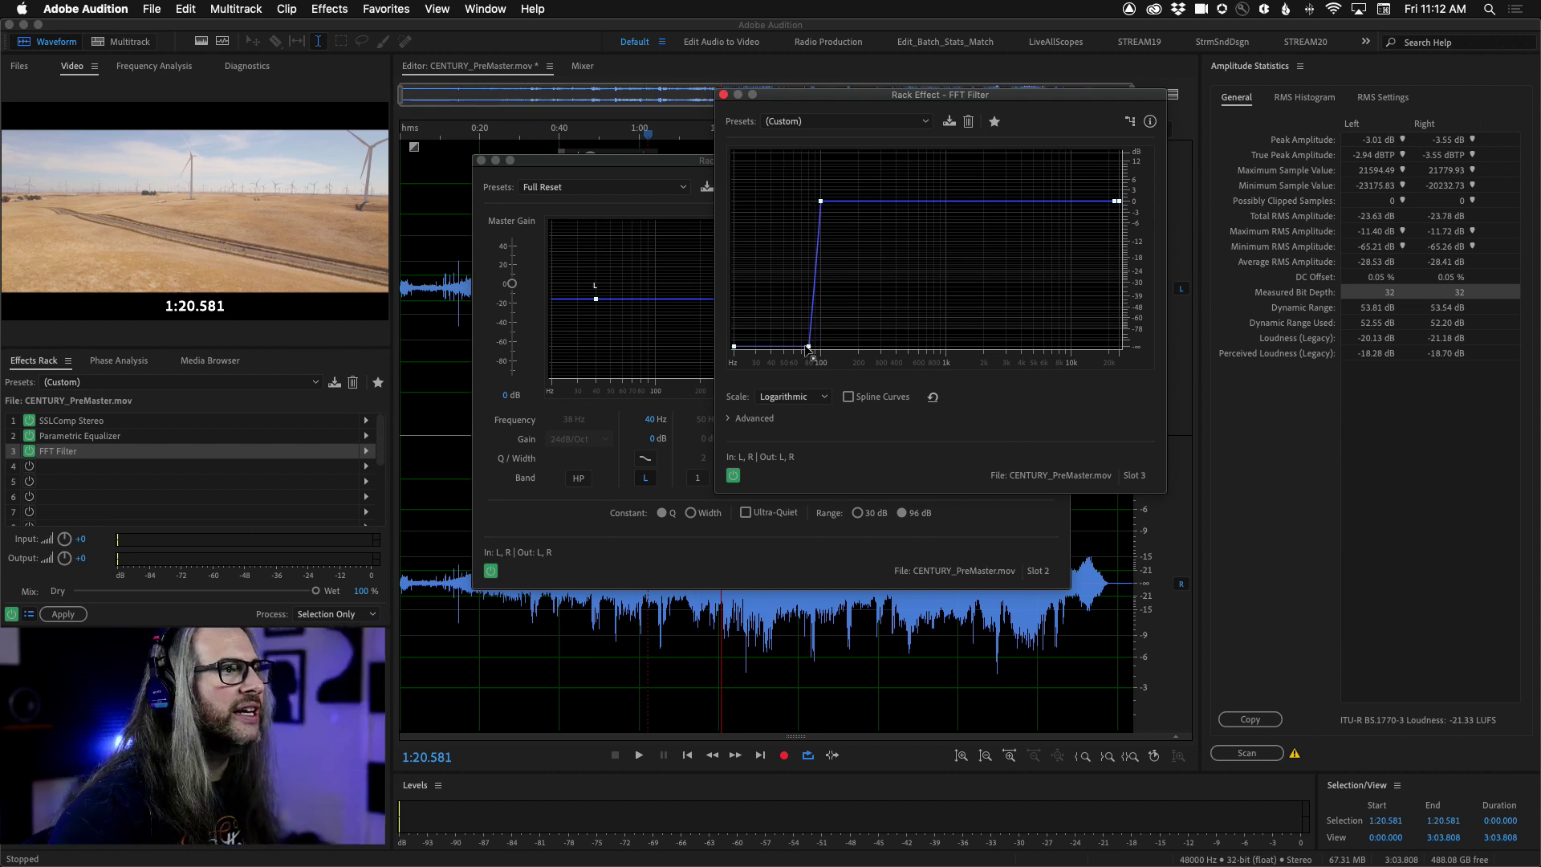
{"action": "left_click_drag", "start_coordinate": [809, 347], "coordinate": [819, 349]}
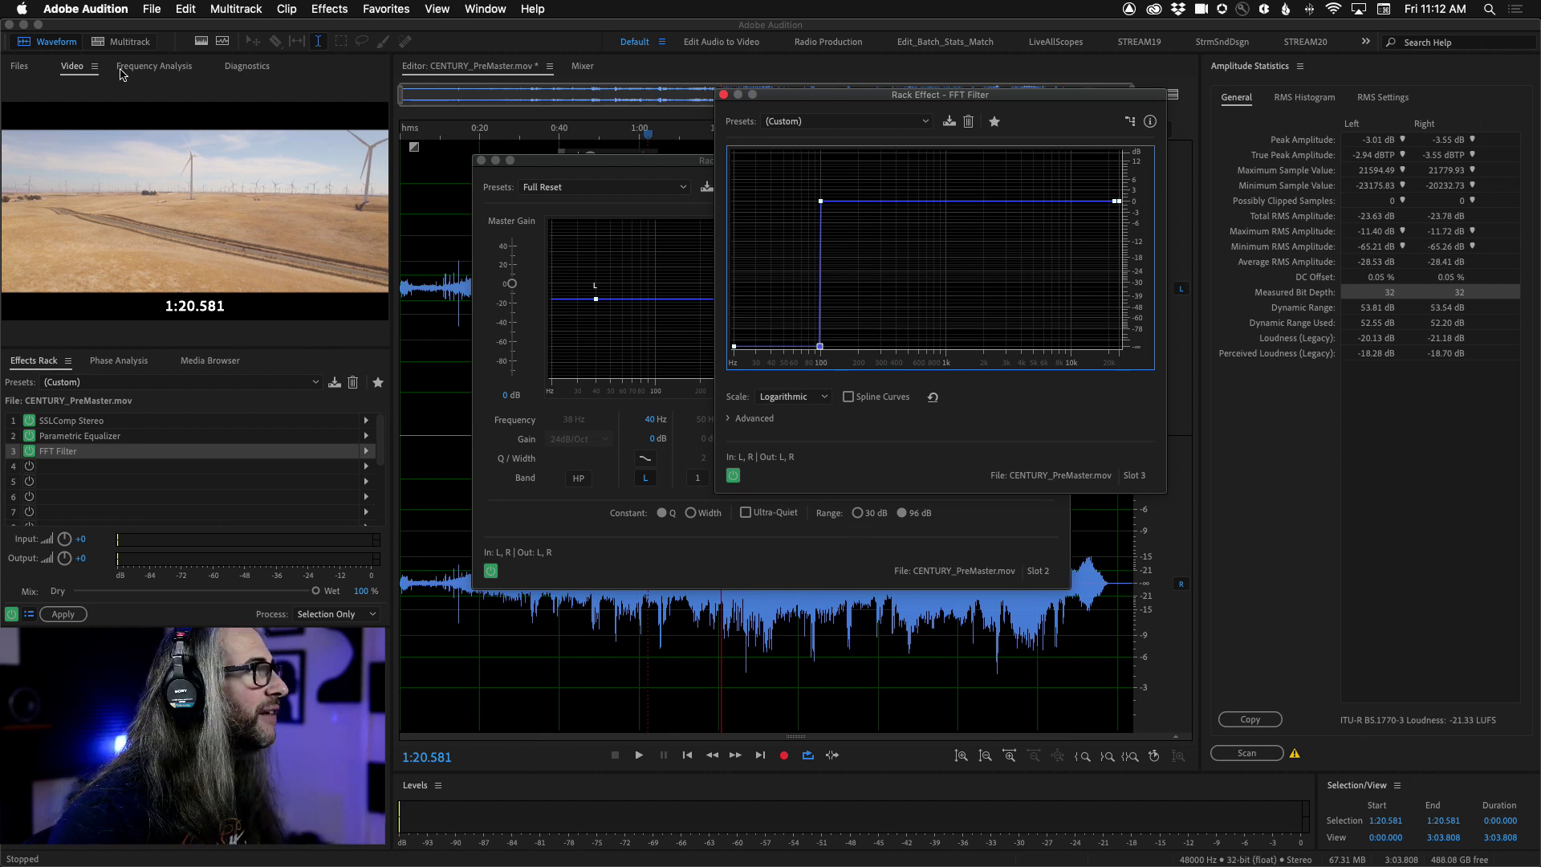
- Show the Frequency Analysis, then close the Parametric Equalizer window and switch that effect off
{"action": "left_click", "coordinate": [145, 66]}
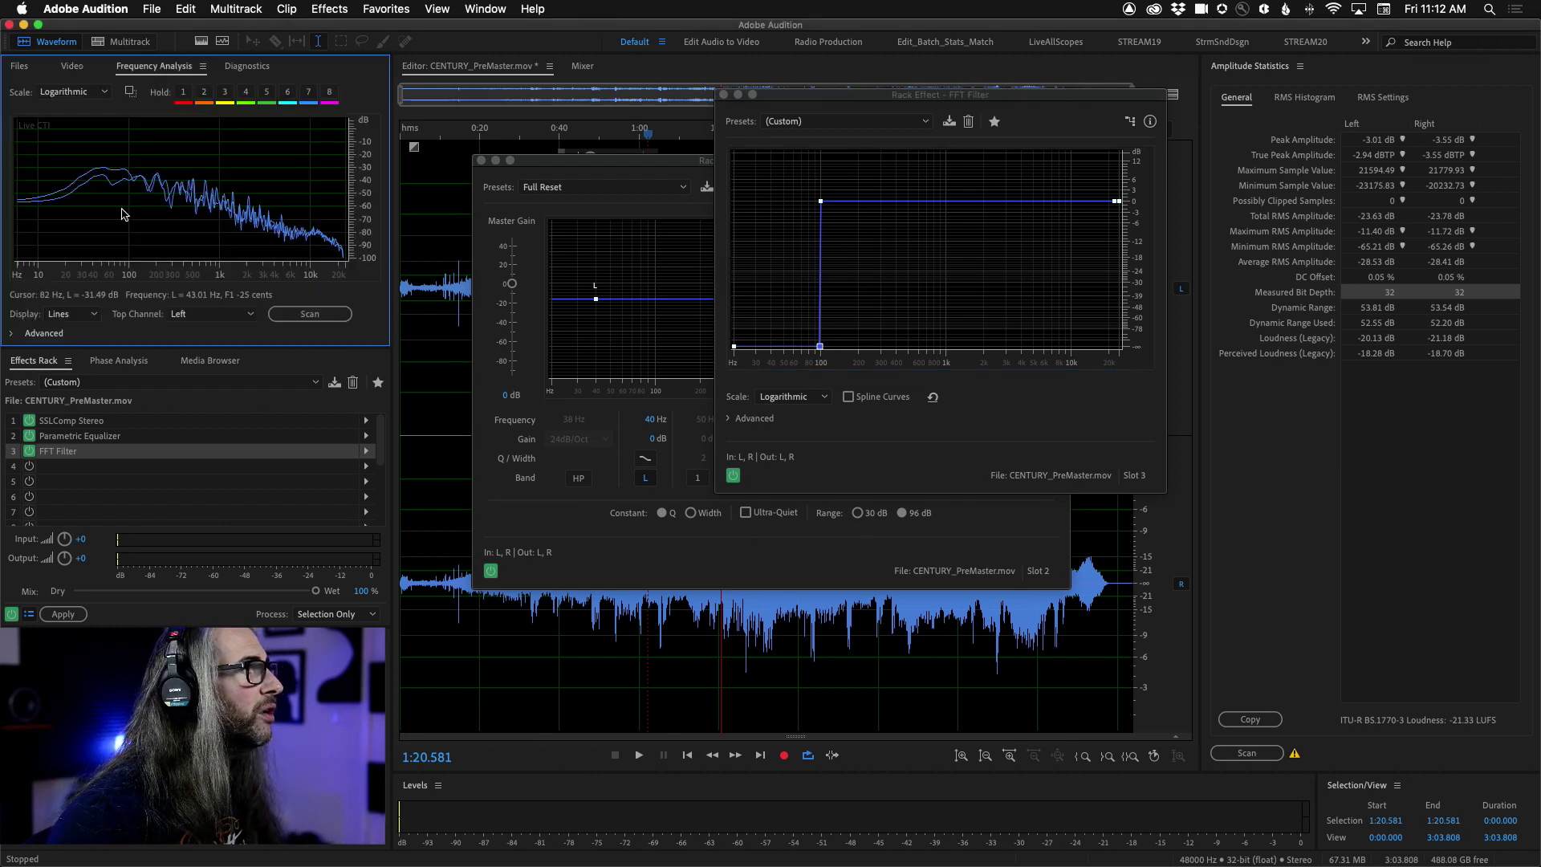
{"action": "left_click", "coordinate": [481, 162]}
{"action": "left_click", "coordinate": [28, 436]}
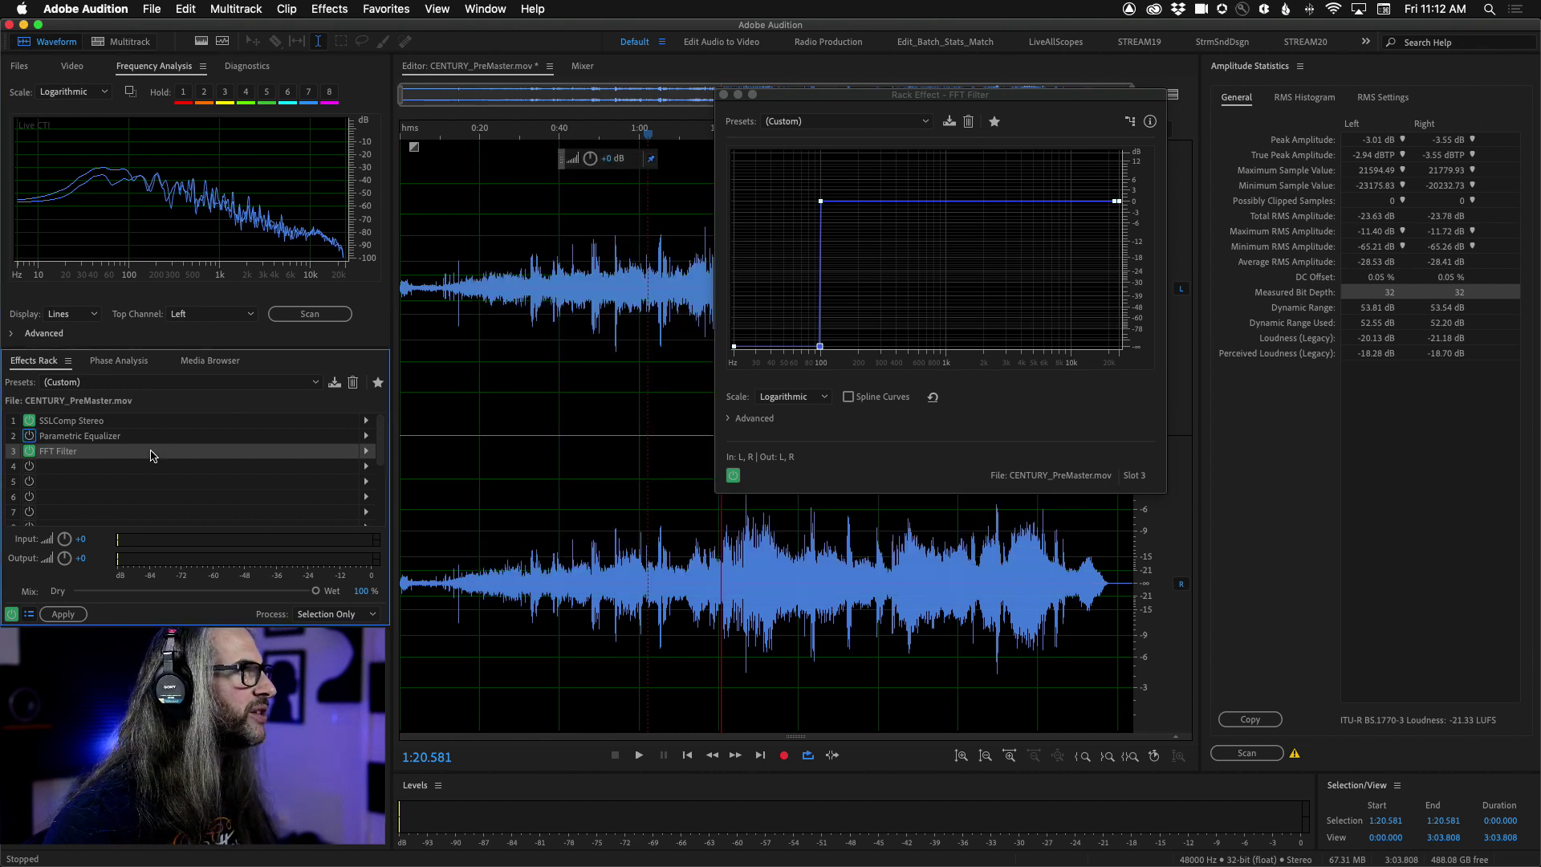
{"action": "left_click_drag", "start_coordinate": [835, 97], "coordinate": [852, 120]}
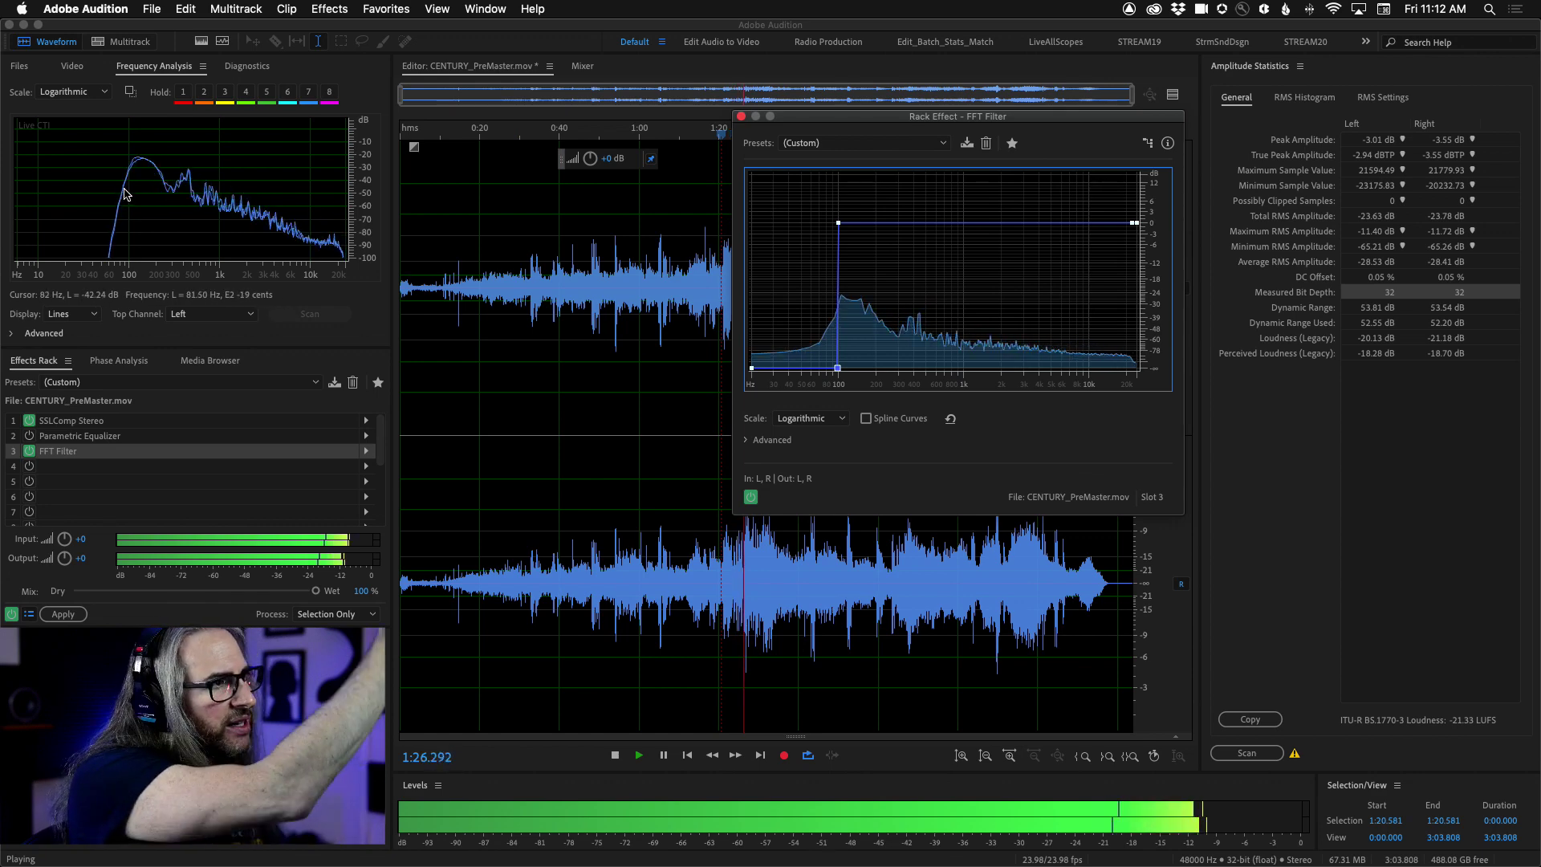
- Compare the playback with the steep FFT Filter cut bypassed and enabled
{"action": "left_click", "coordinate": [750, 497]}
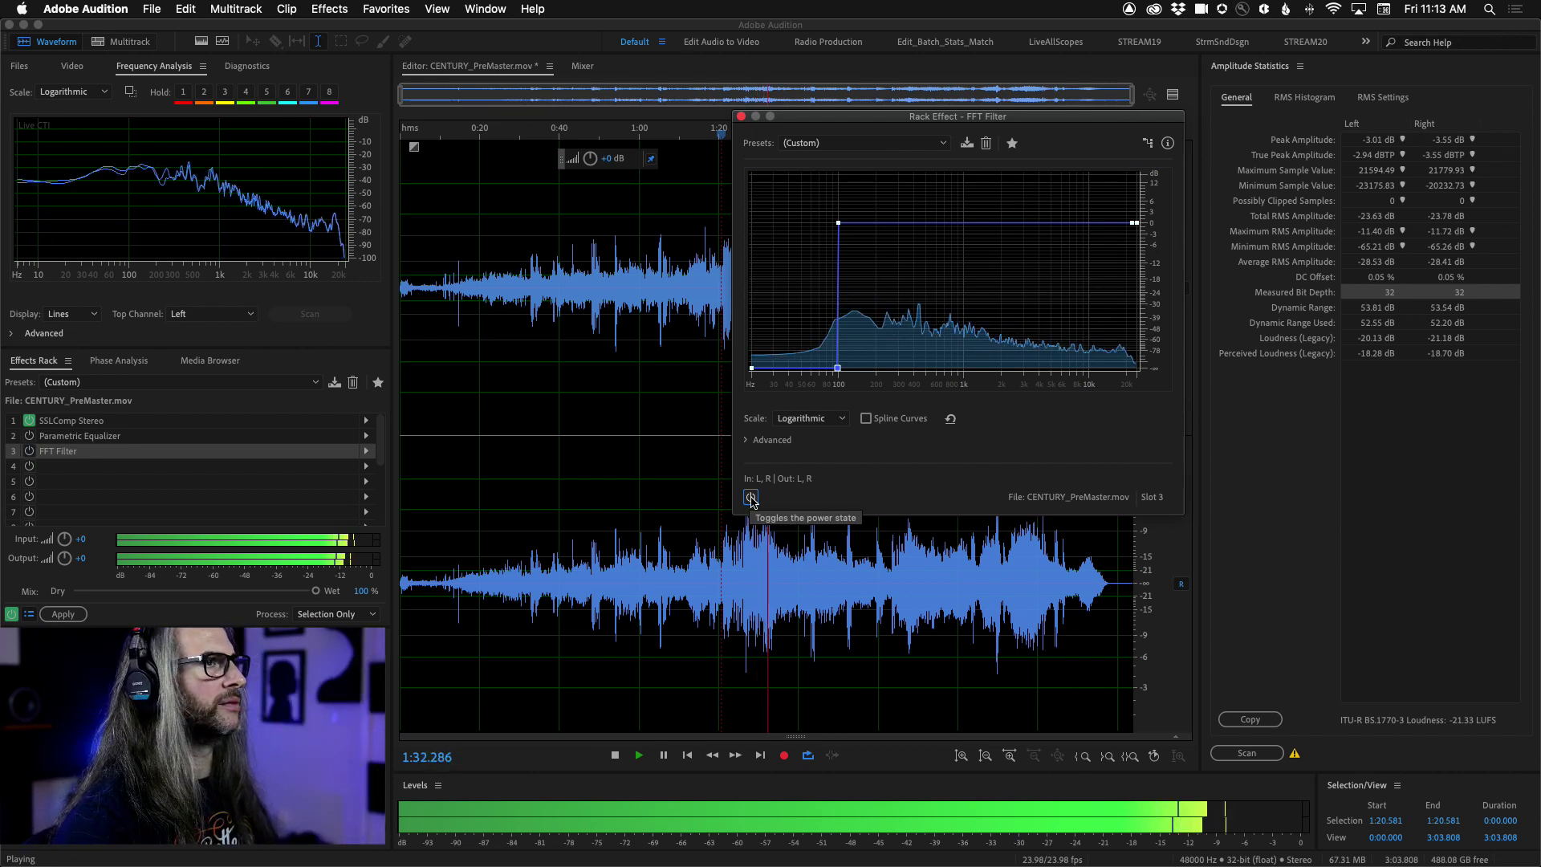
{"action": "left_click", "coordinate": [750, 497]}
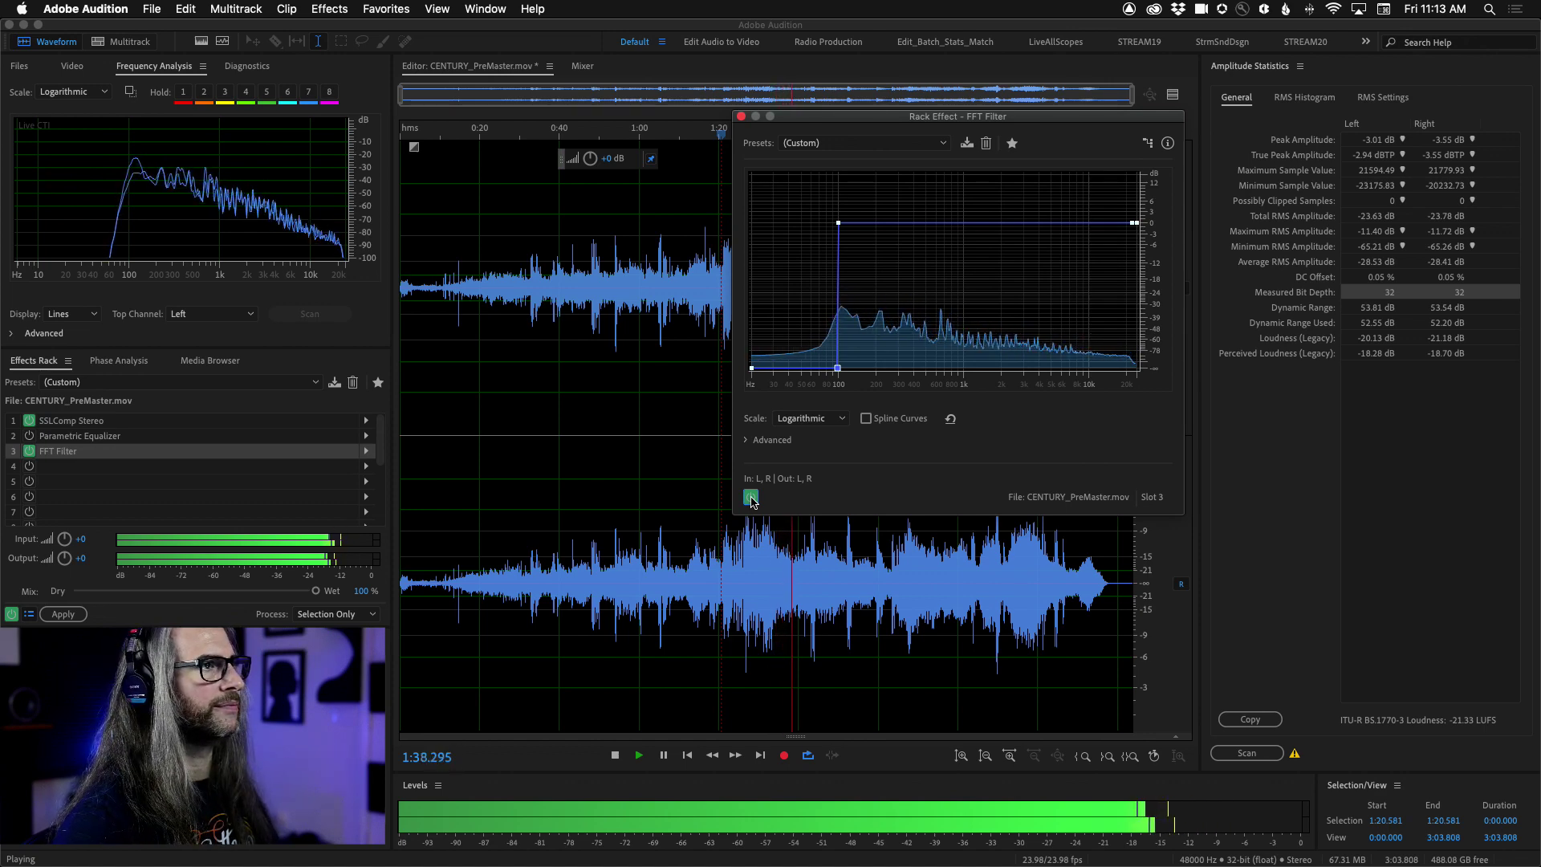
{"action": "key", "text": "space"}
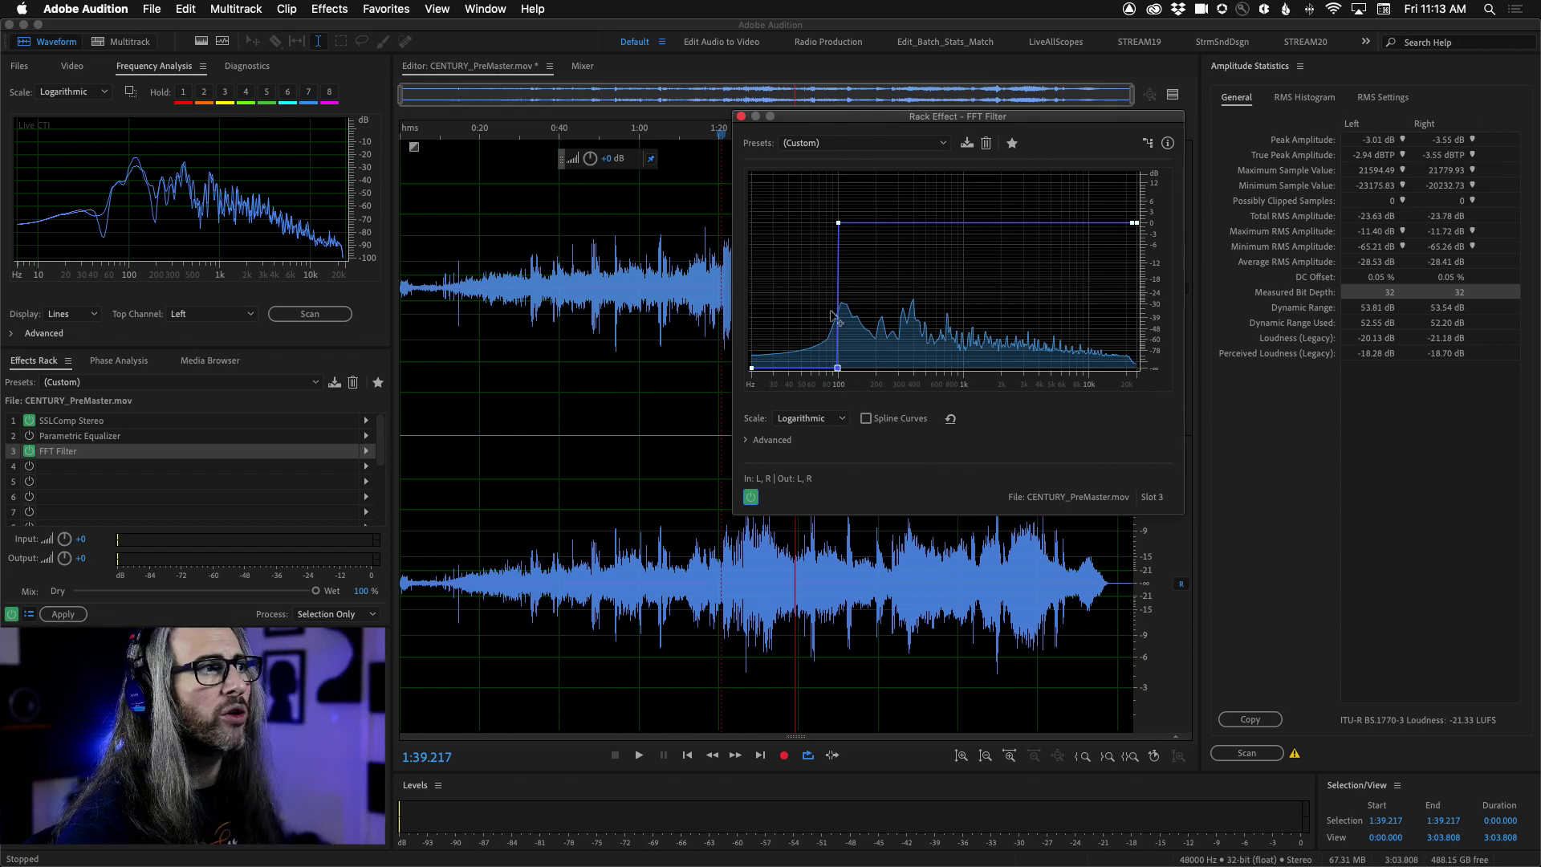
- Enable Spline Curves in the FFT Filter and reshape the low cut into a smooth rolloff below about 100 Hz
{"action": "left_click", "coordinate": [866, 418]}
{"action": "left_click_drag", "start_coordinate": [839, 368], "coordinate": [880, 250]}
{"action": "left_click_drag", "start_coordinate": [802, 327], "coordinate": [819, 366]}
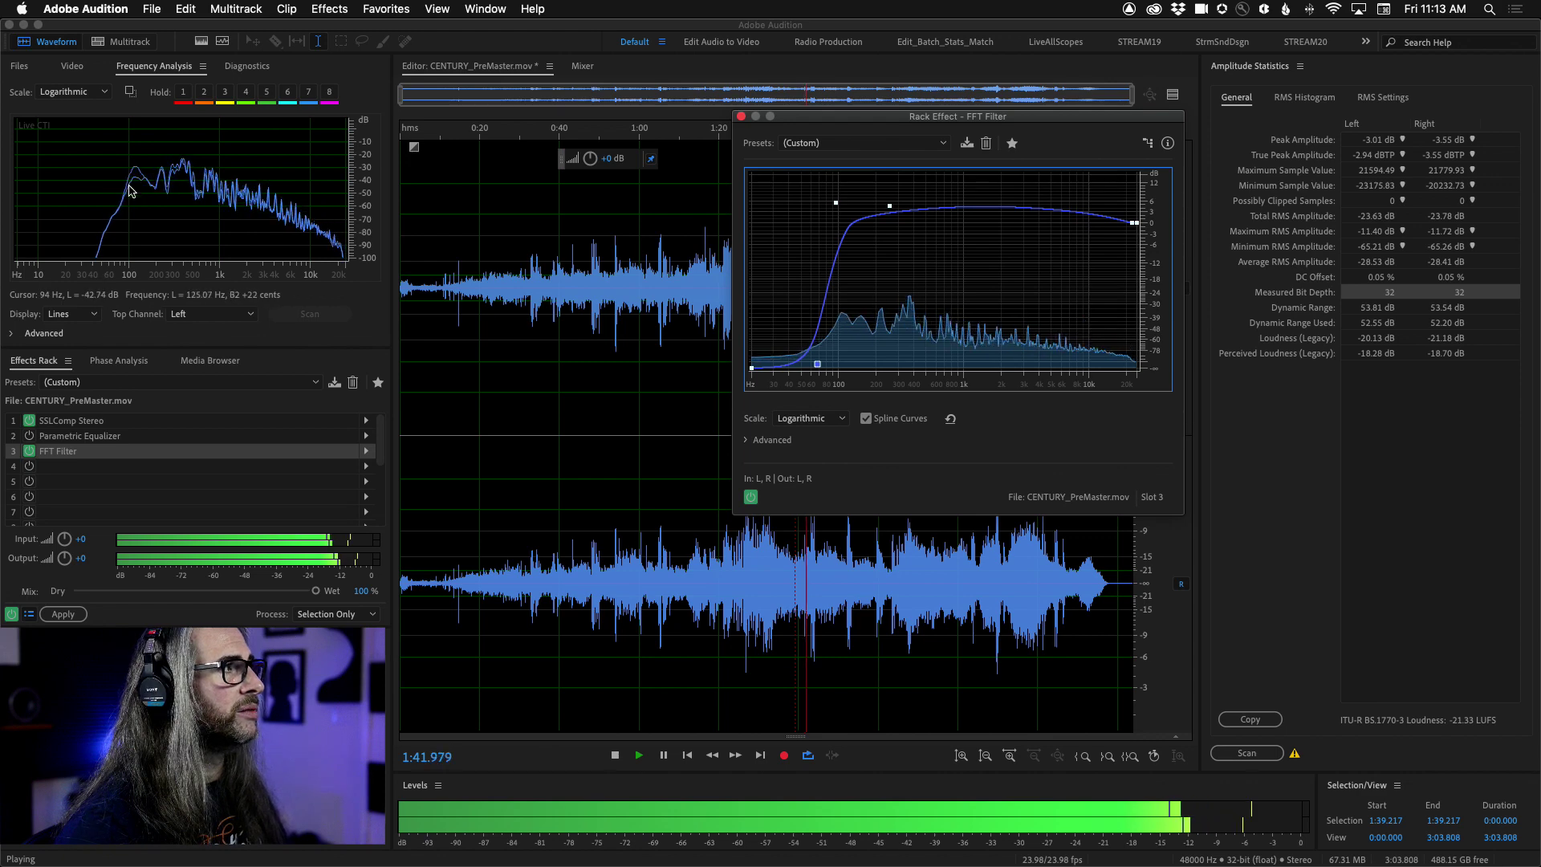
- Toggle the FFT Filter off and on during playback to compare the smoothed low cut with the unfiltered sound
{"action": "left_click", "coordinate": [750, 497]}
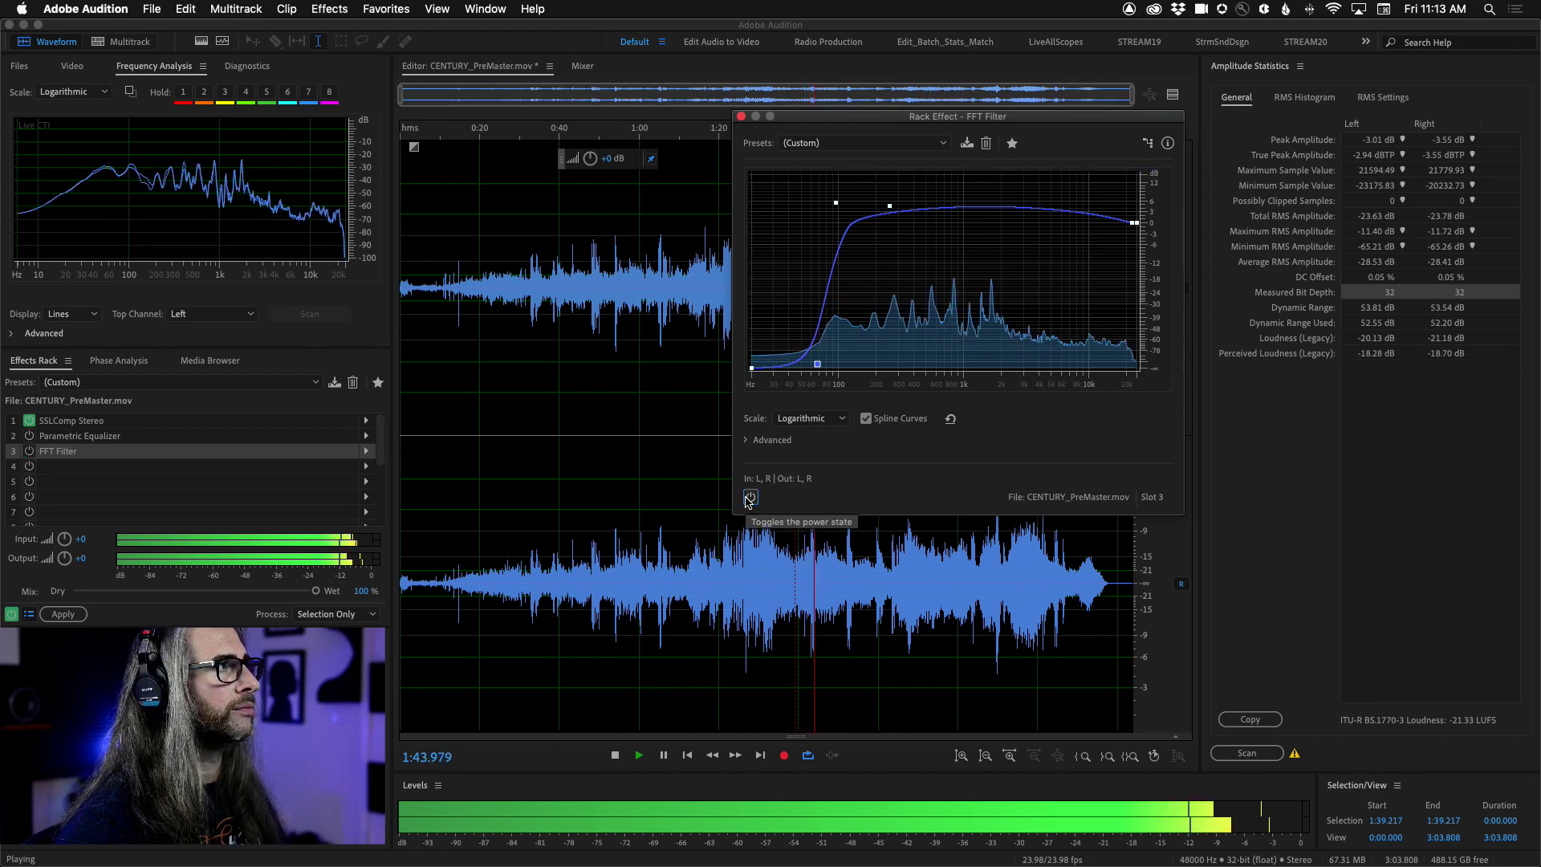
{"action": "left_click", "coordinate": [750, 498]}
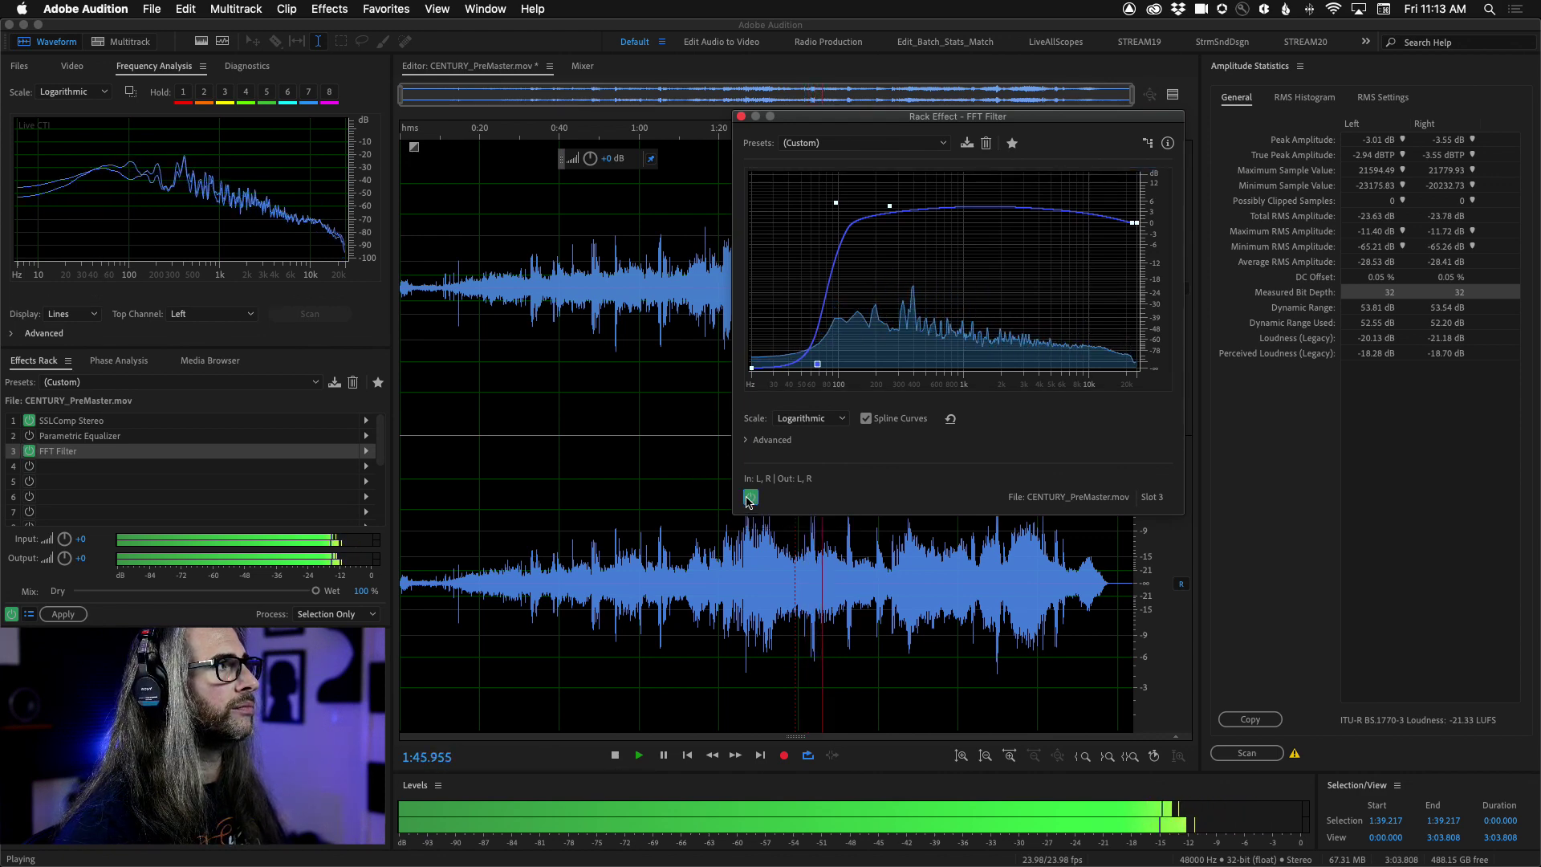
{"action": "left_click", "coordinate": [750, 497]}
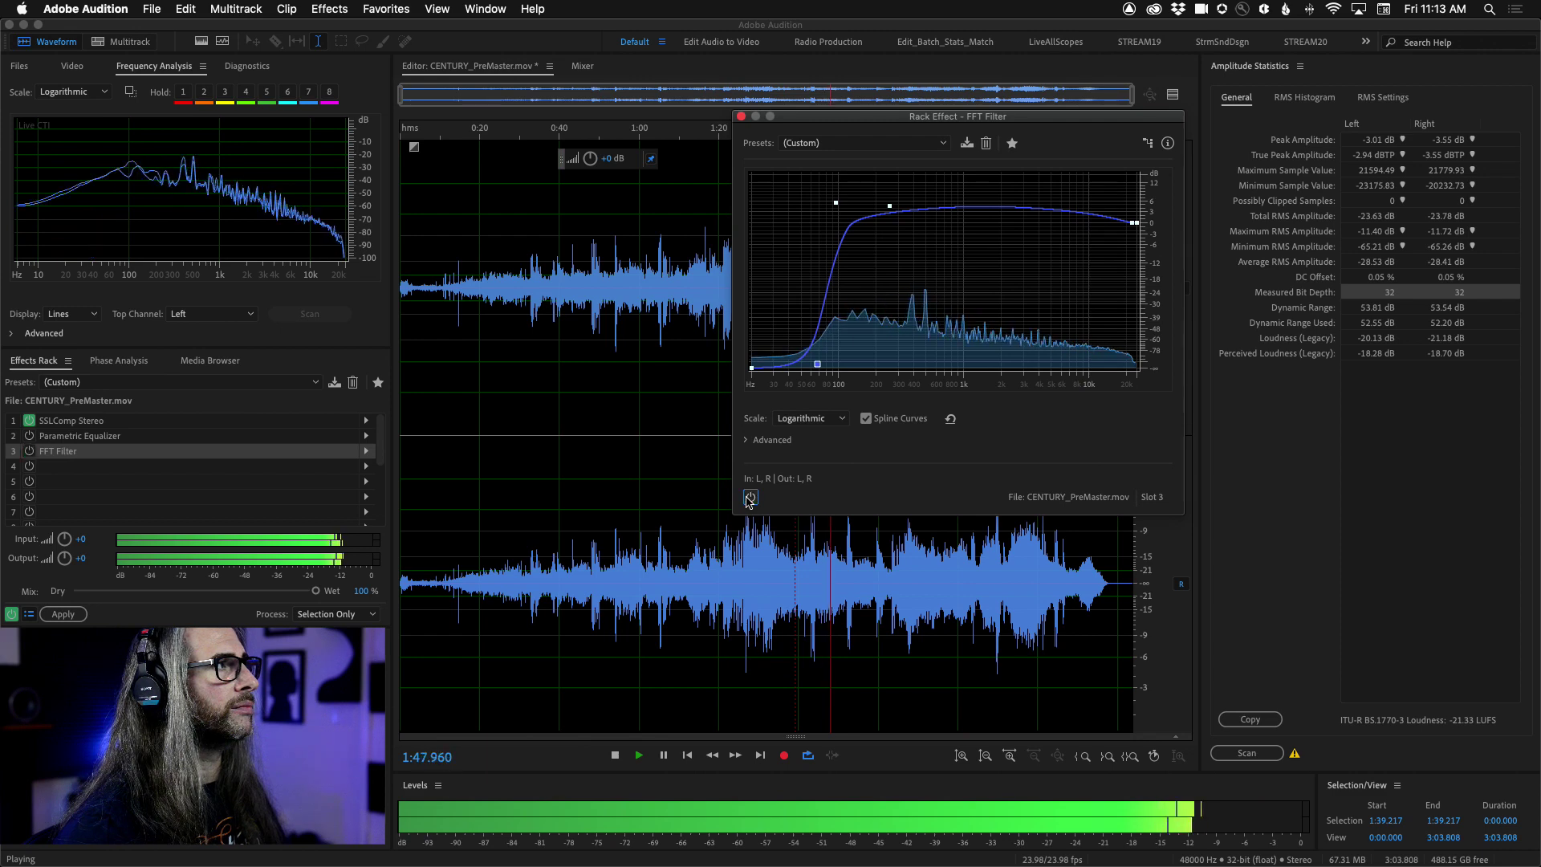
{"action": "left_click", "coordinate": [750, 497]}
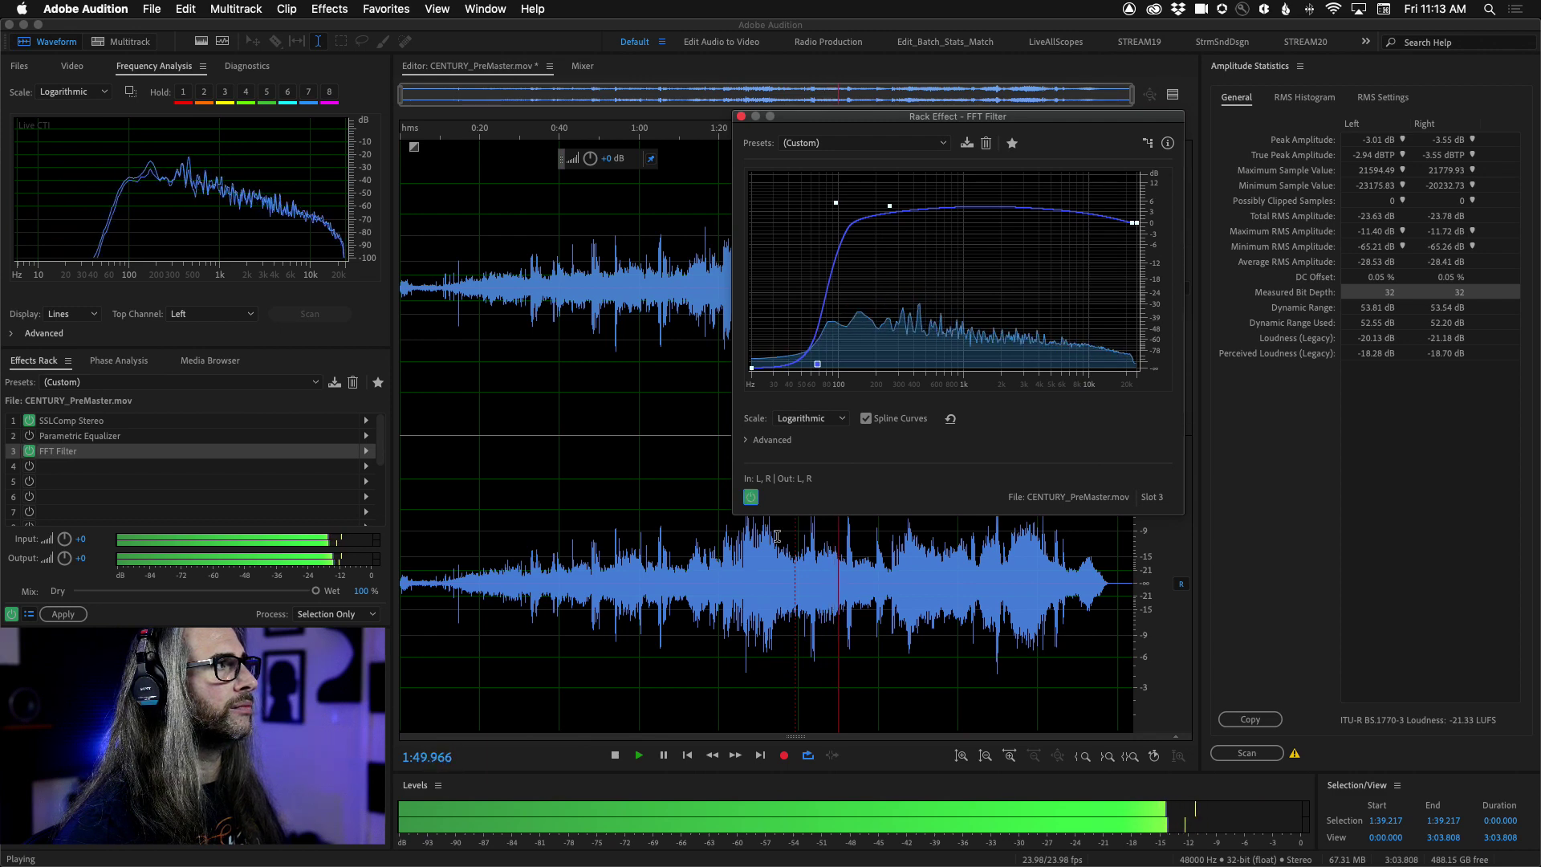
{"action": "key", "text": "space"}
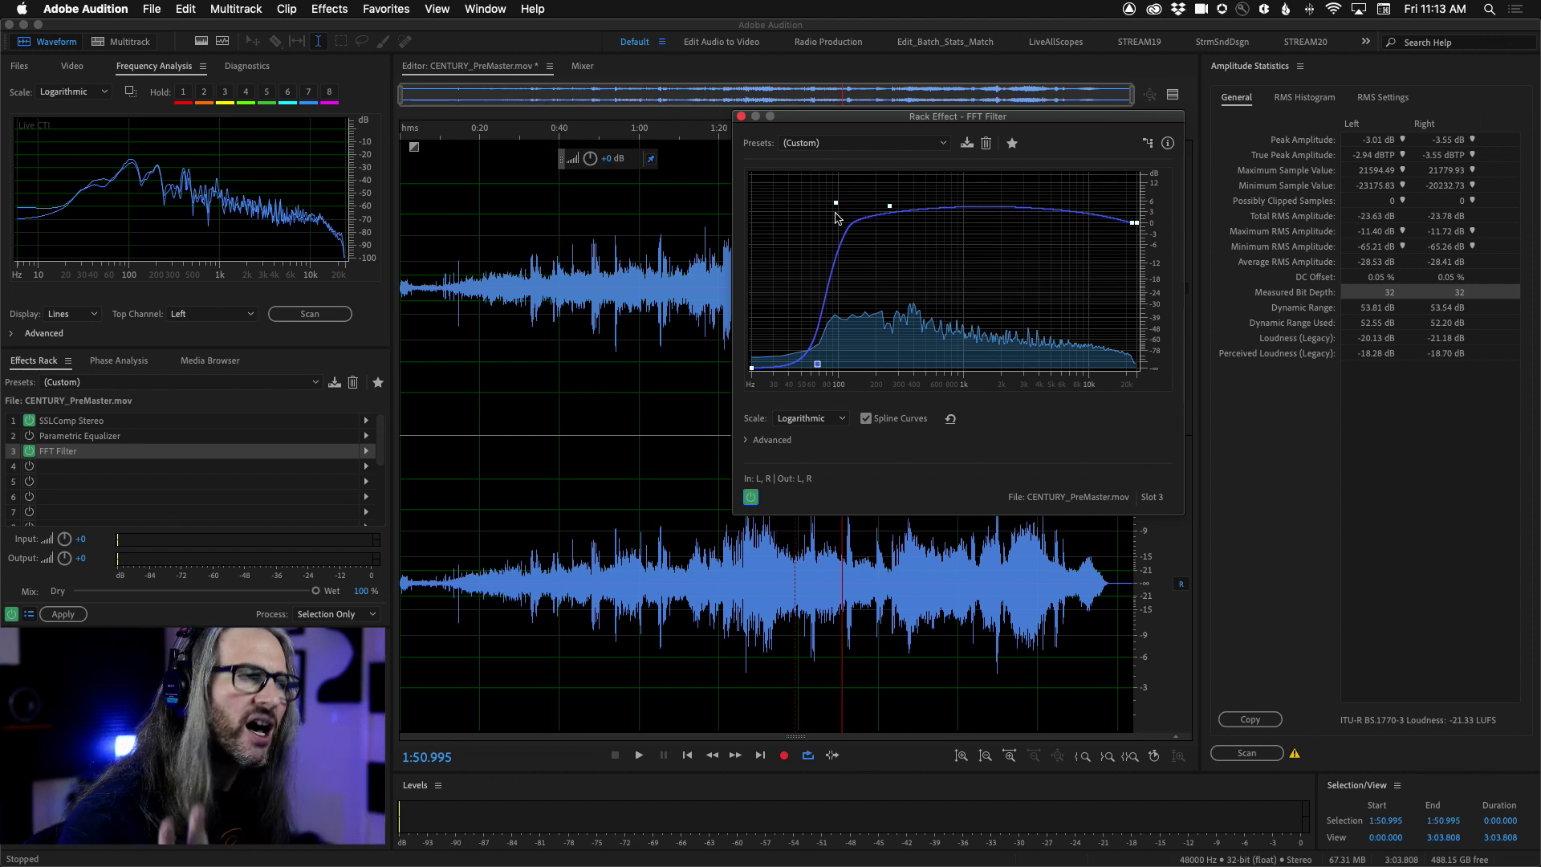
- Remove the FFT Filter from rack slot 3, then switch the Parametric Equalizer back on and open its settings
{"action": "left_click", "coordinate": [741, 117]}
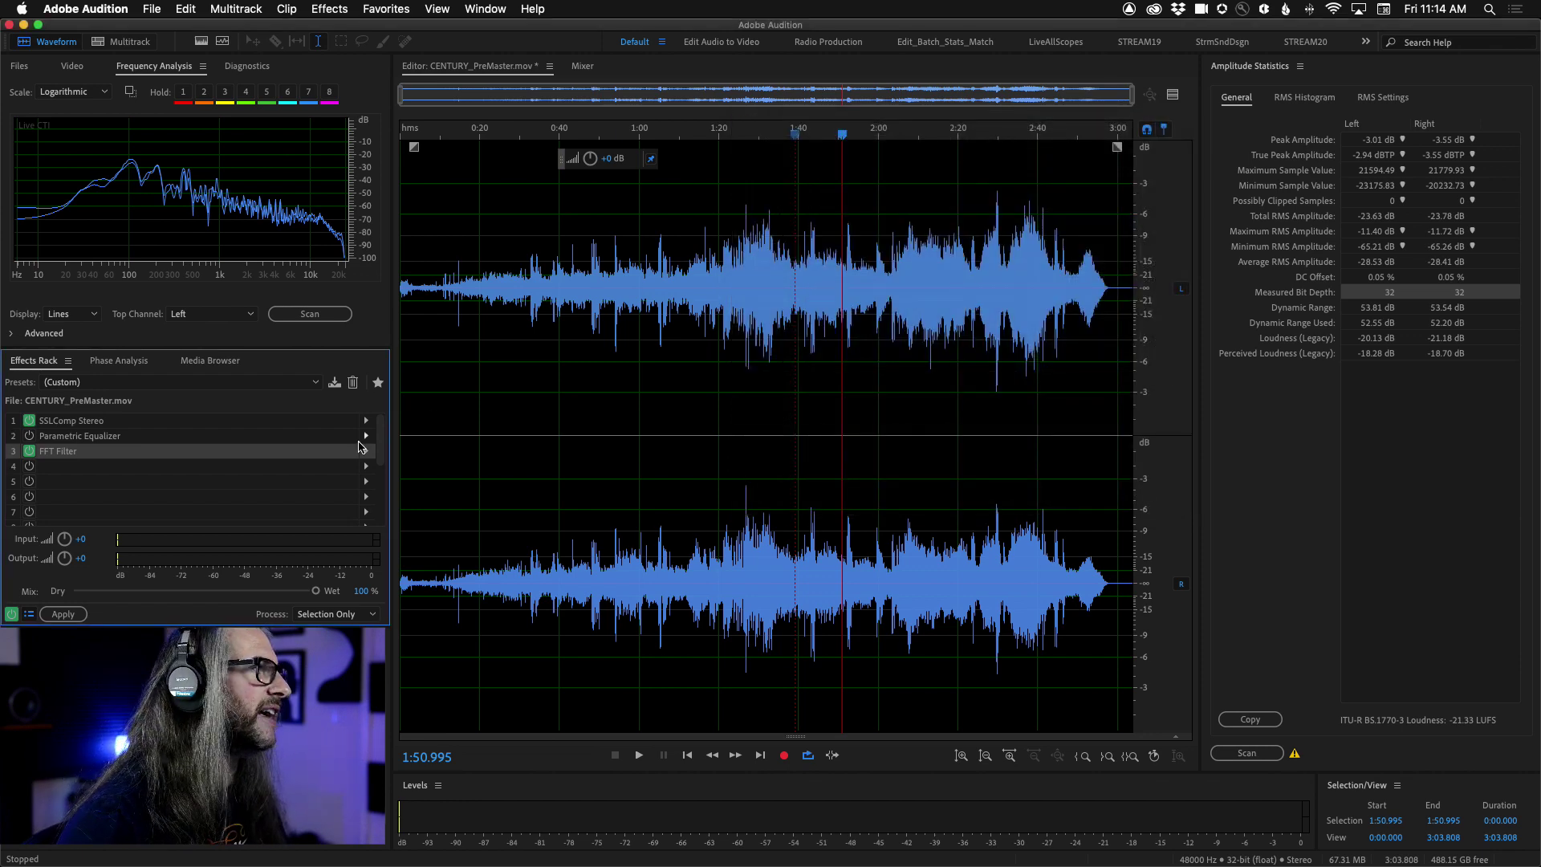
{"action": "left_click", "coordinate": [365, 453]}
{"action": "left_click", "coordinate": [411, 478]}
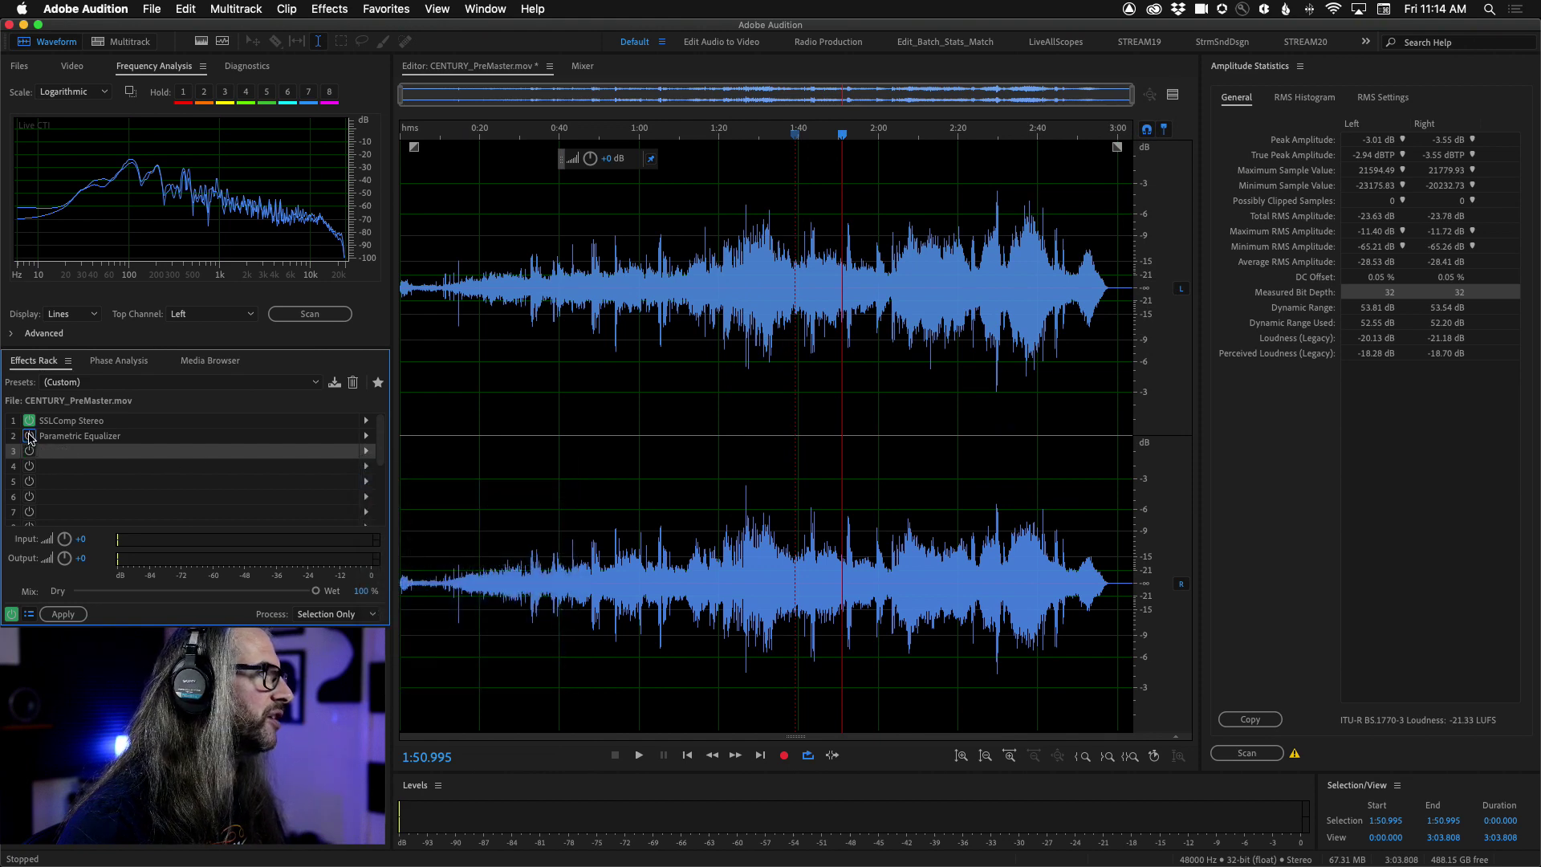
{"action": "double_click", "coordinate": [308, 438]}
{"action": "left_click_drag", "start_coordinate": [746, 163], "coordinate": [804, 257]}
- Play the track from about 1:09 and enable equalizer band 4 with a 5 dB gain at 2050 Hz
{"action": "left_click", "coordinate": [675, 134]}
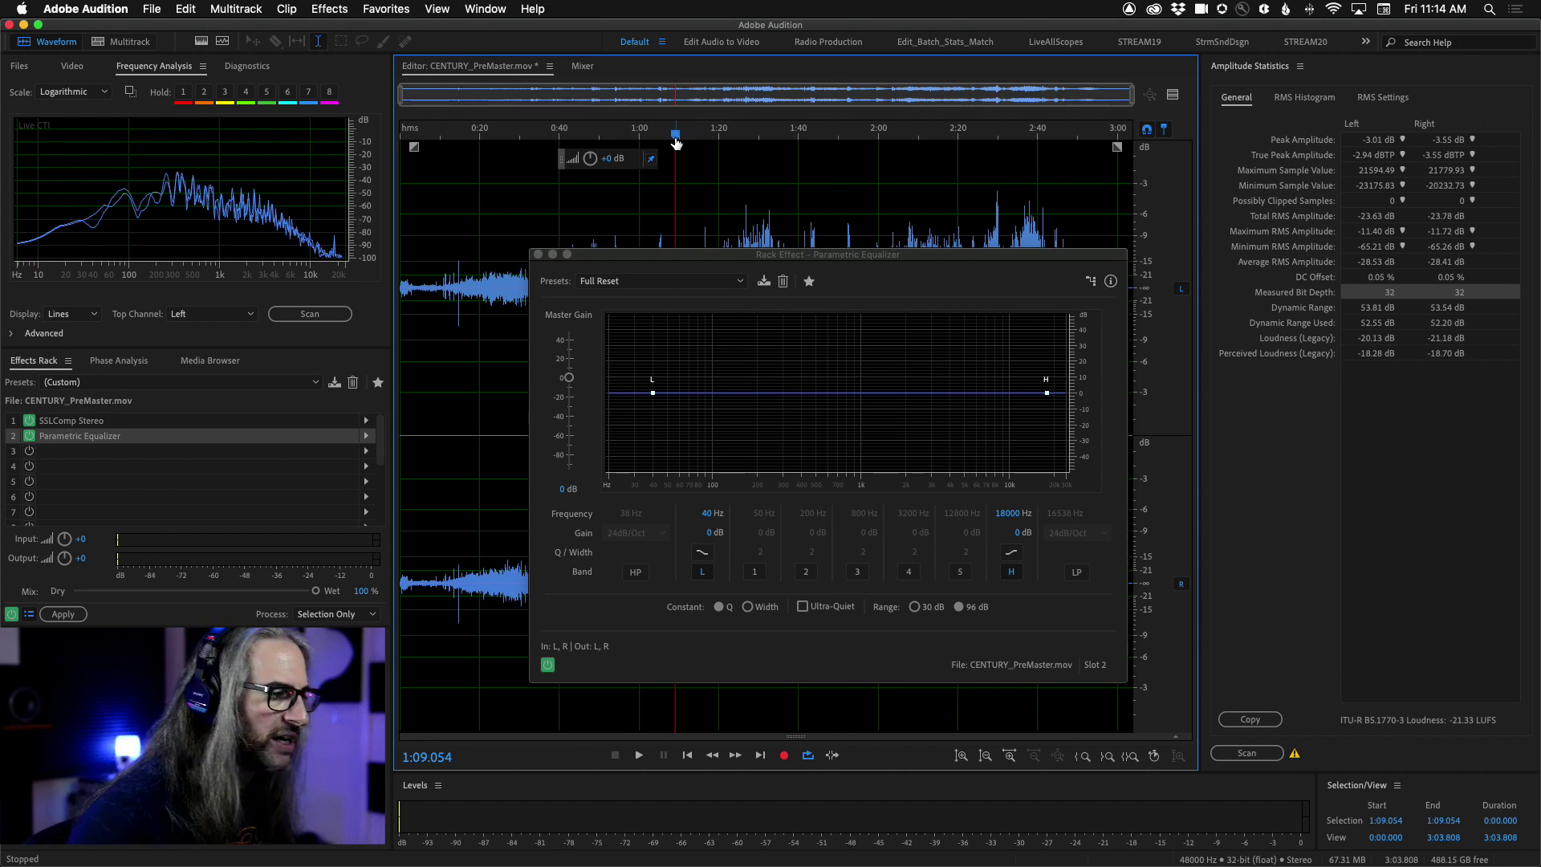
{"action": "key", "text": "space"}
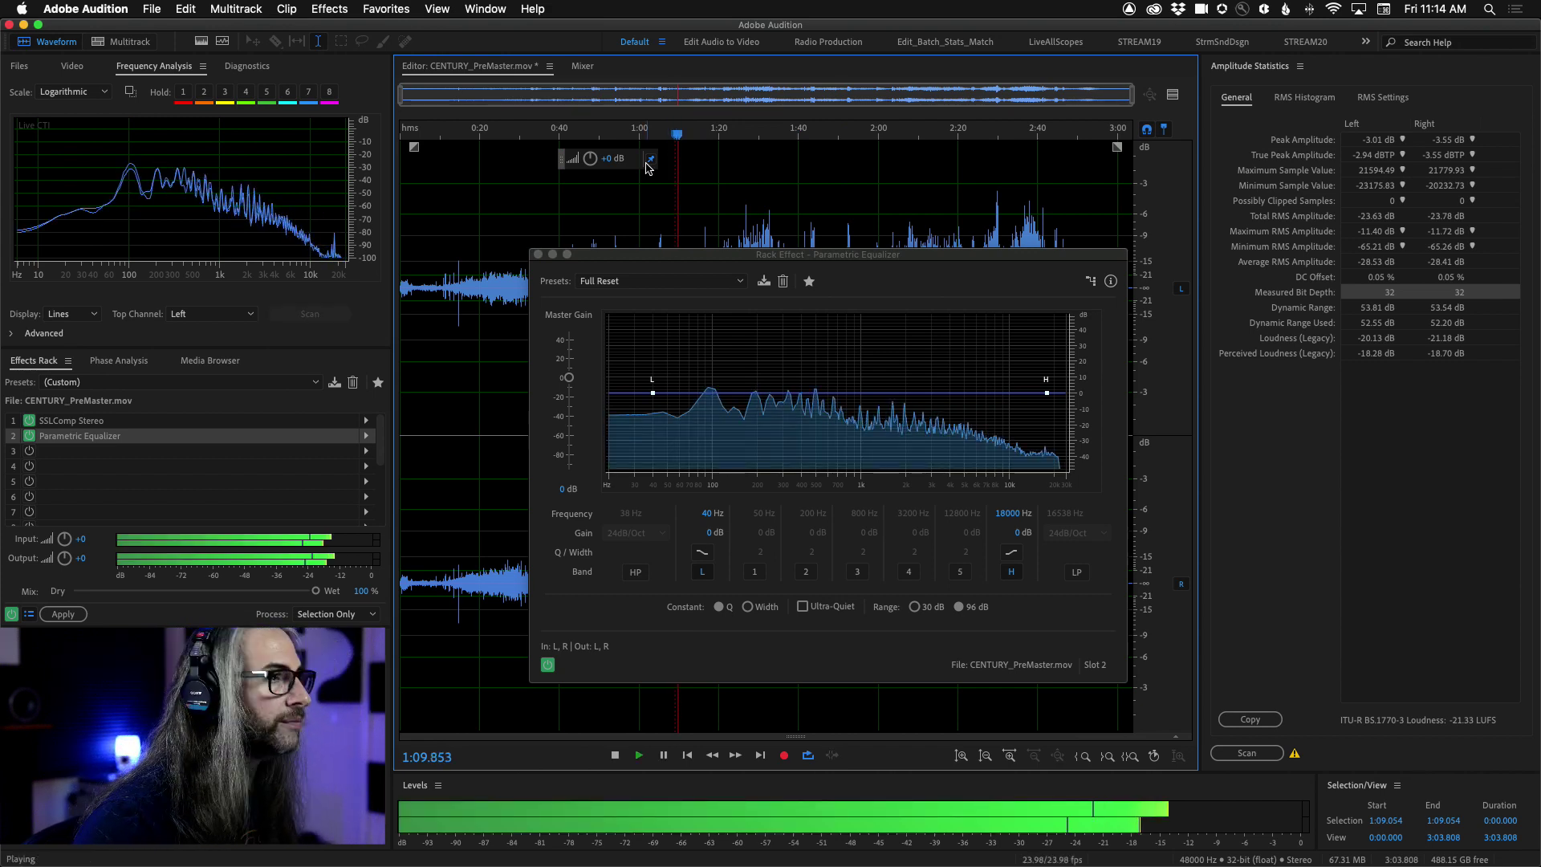
{"action": "left_click", "coordinate": [908, 572]}
{"action": "left_click_drag", "start_coordinate": [916, 551], "coordinate": [783, 599]}
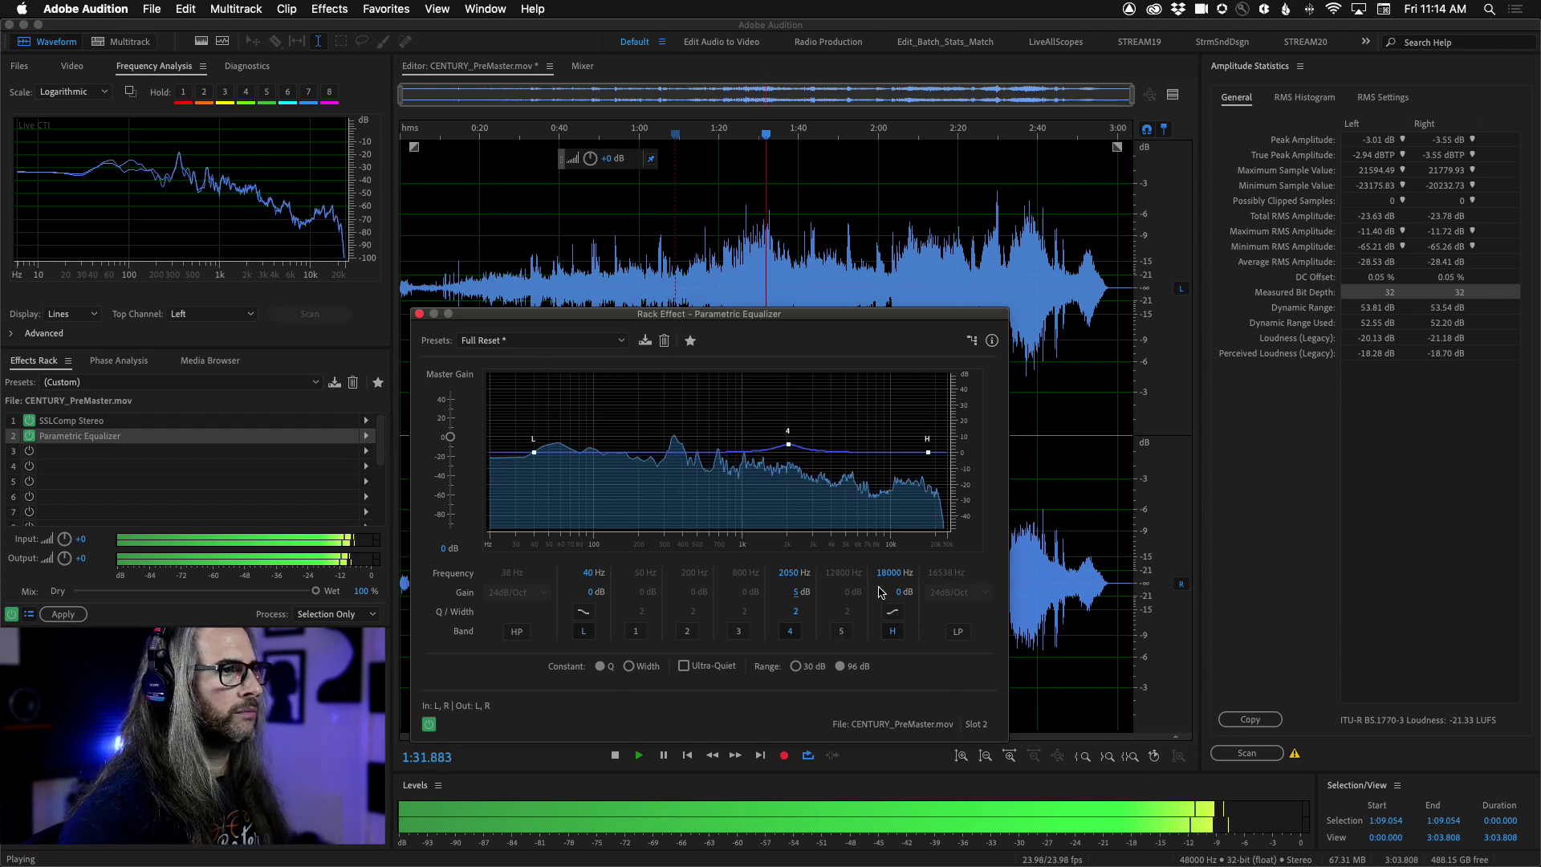
- Set the high shelf to 11296 Hz with 7.6 dB gain and compare the playback with the equalizer bypassed
{"action": "left_click_drag", "start_coordinate": [889, 575], "coordinate": [964, 594]}
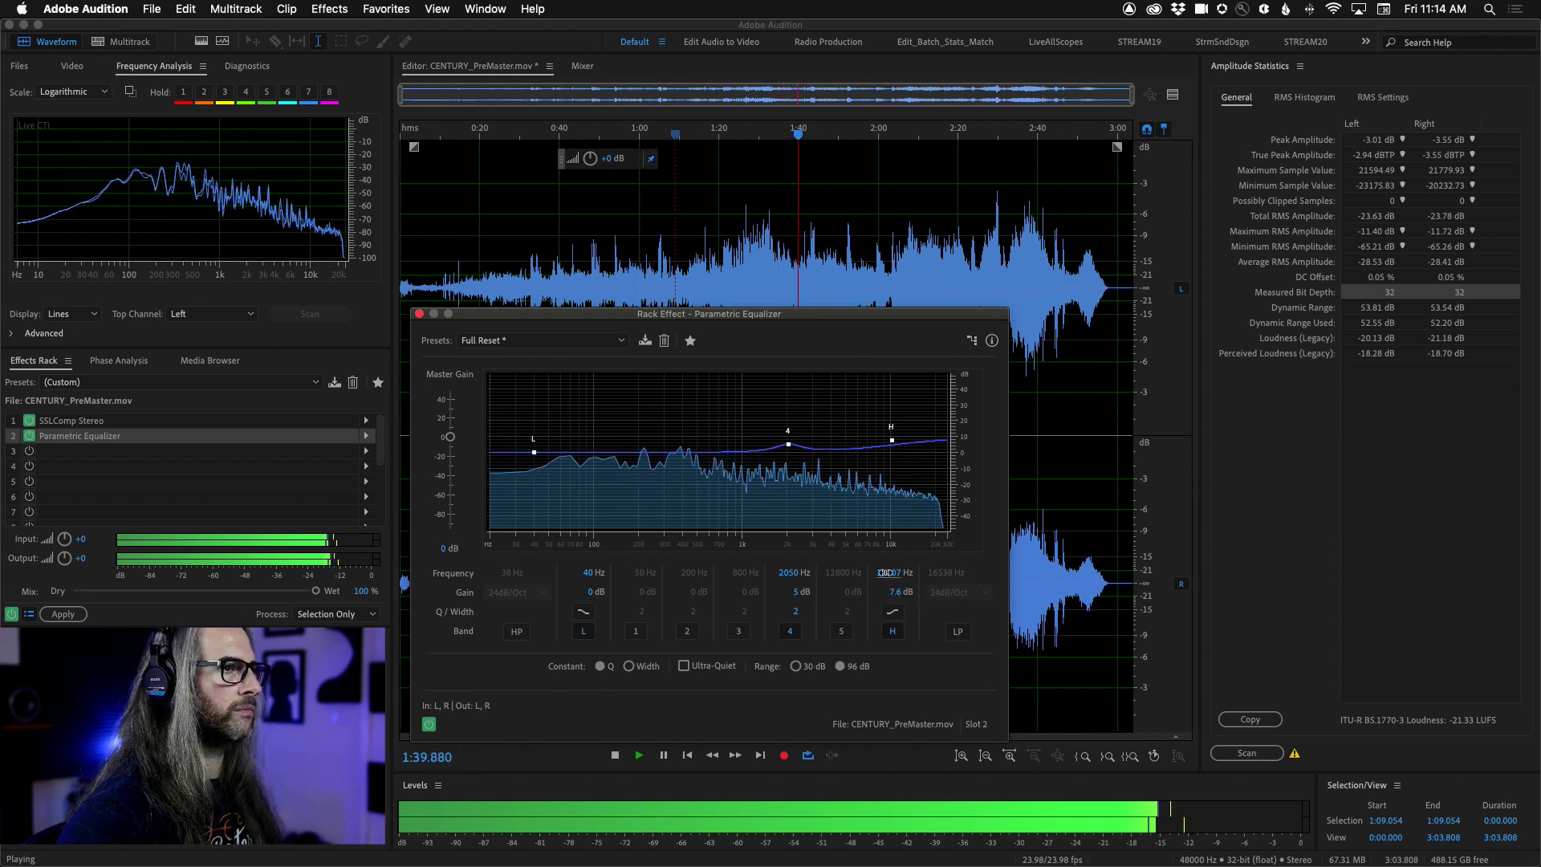
{"action": "left_click_drag", "start_coordinate": [891, 583], "coordinate": [899, 575]}
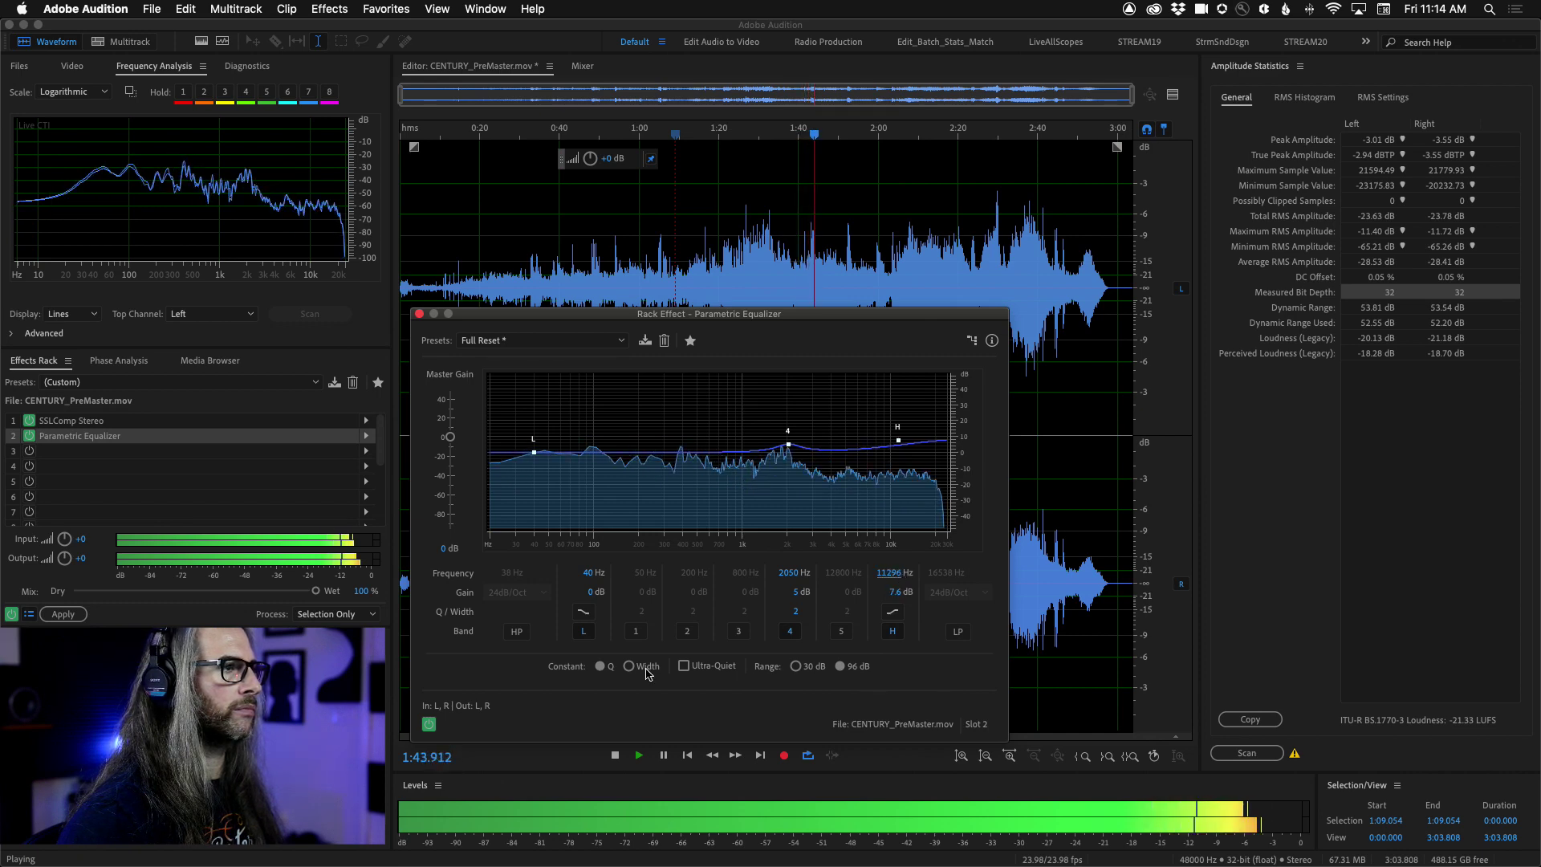
{"action": "left_click", "coordinate": [429, 725]}
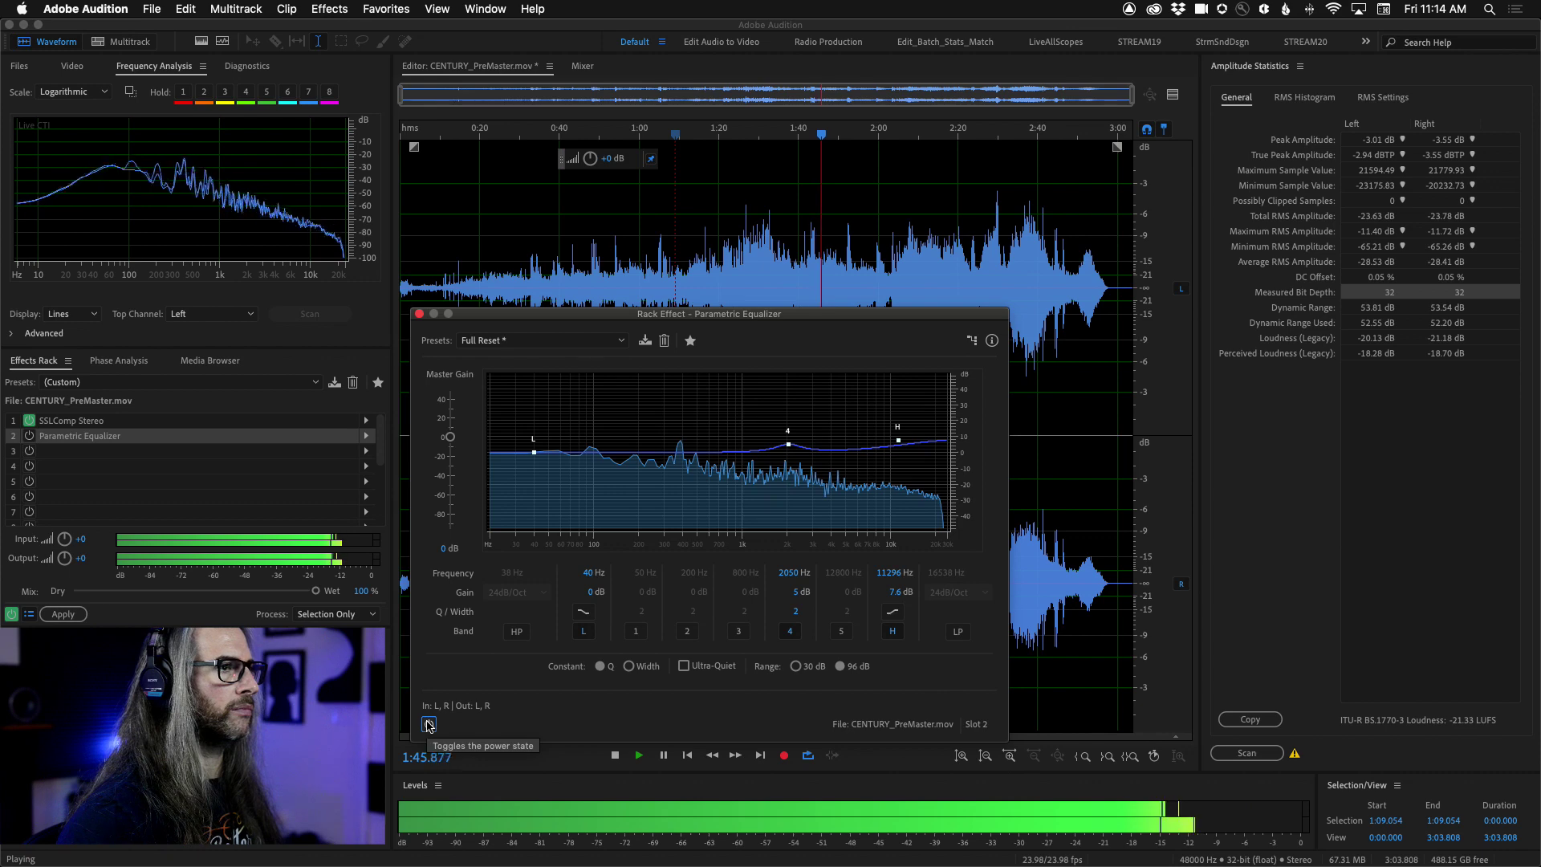
{"action": "left_click", "coordinate": [428, 725]}
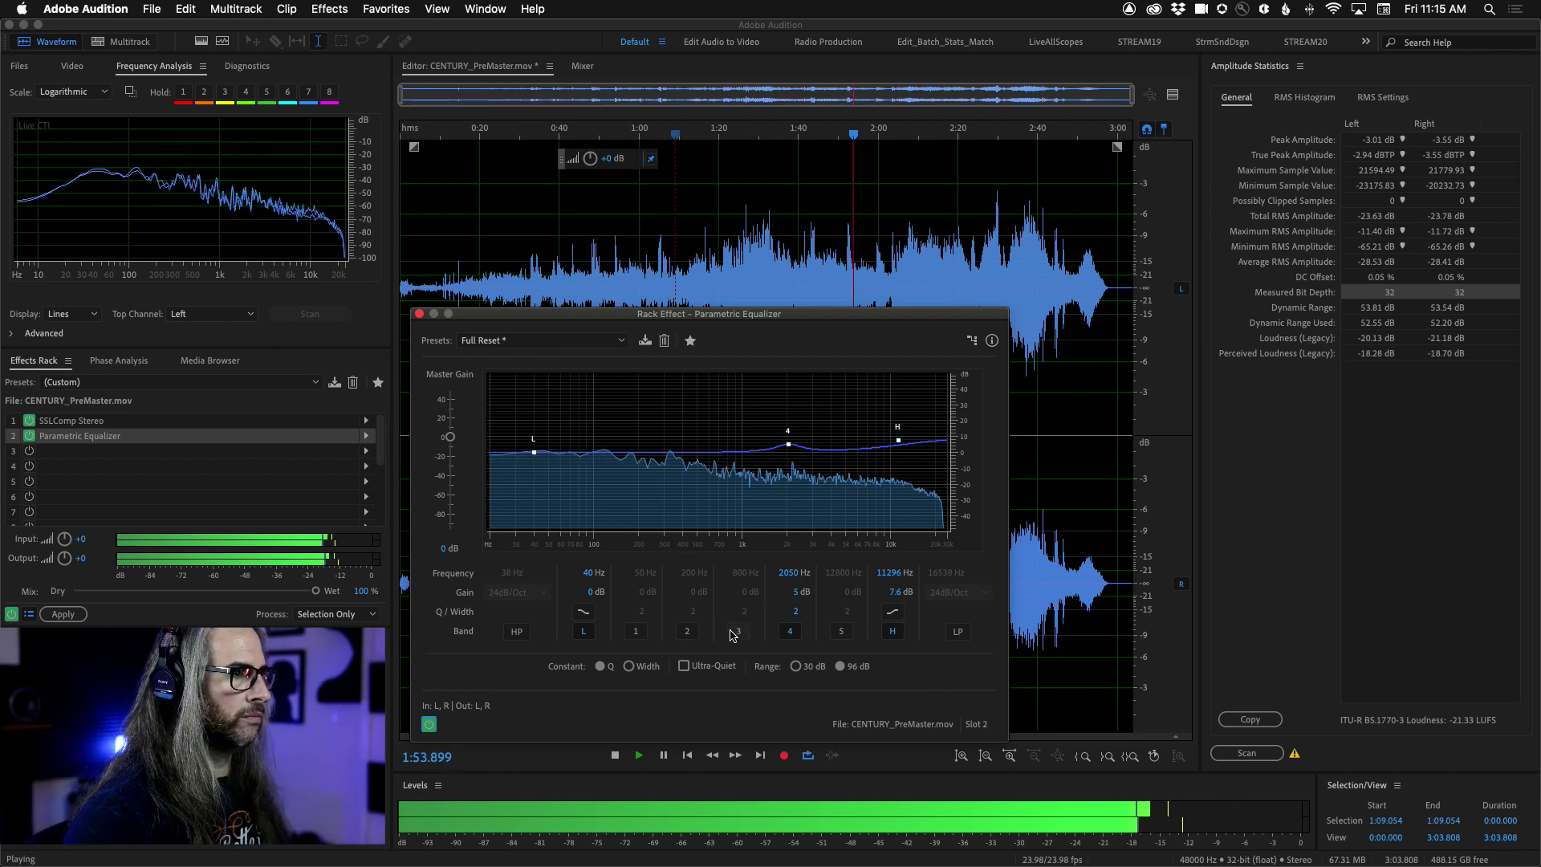
- Enable equalizer band 2 and set it to 235 Hz with -1.5 dB gain and a Q of 8.4
{"action": "left_click", "coordinate": [686, 632]}
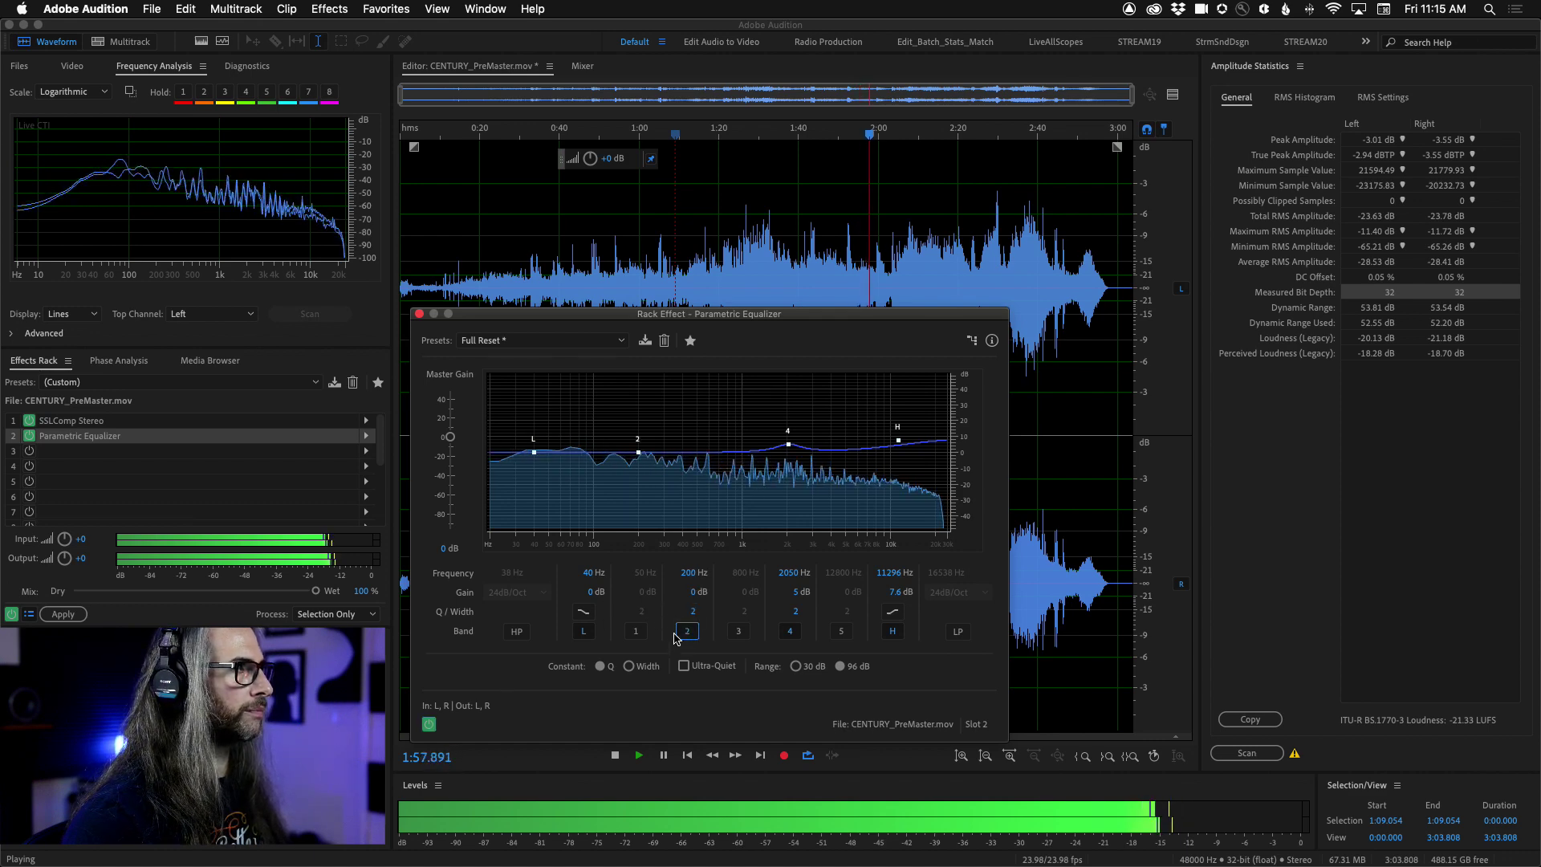
{"action": "mouse_move", "coordinate": [692, 612]}
{"action": "left_mouse_down"}
{"action": "mouse_move", "coordinate": [721, 613]}
{"action": "mouse_move", "coordinate": [711, 594]}
{"action": "mouse_move", "coordinate": [861, 593]}
{"action": "mouse_move", "coordinate": [698, 599]}
{"action": "left_mouse_up"}
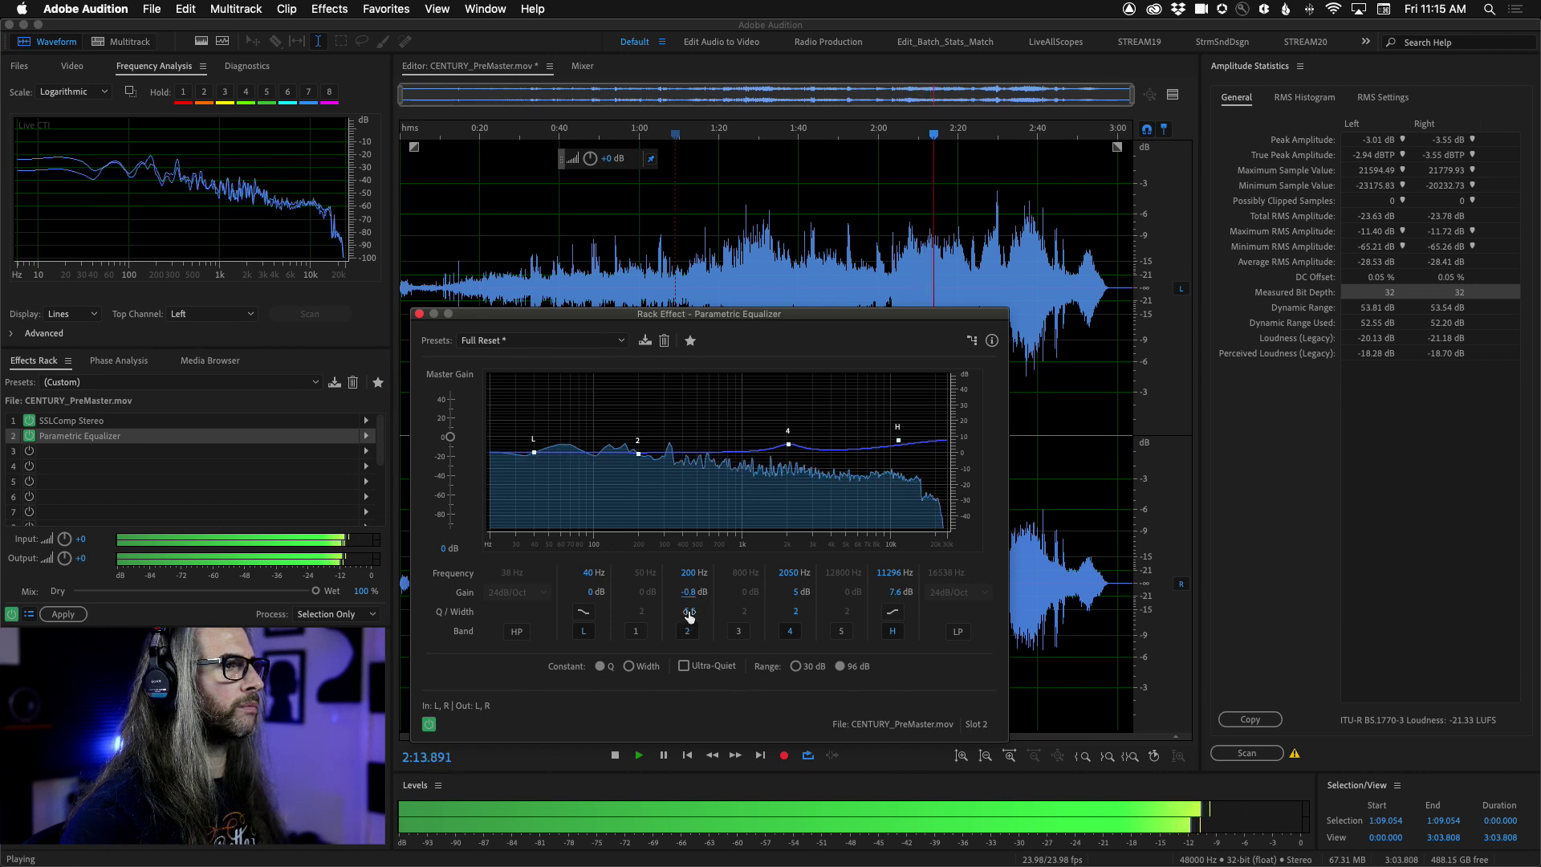
{"action": "left_click_drag", "start_coordinate": [689, 616], "coordinate": [819, 595]}
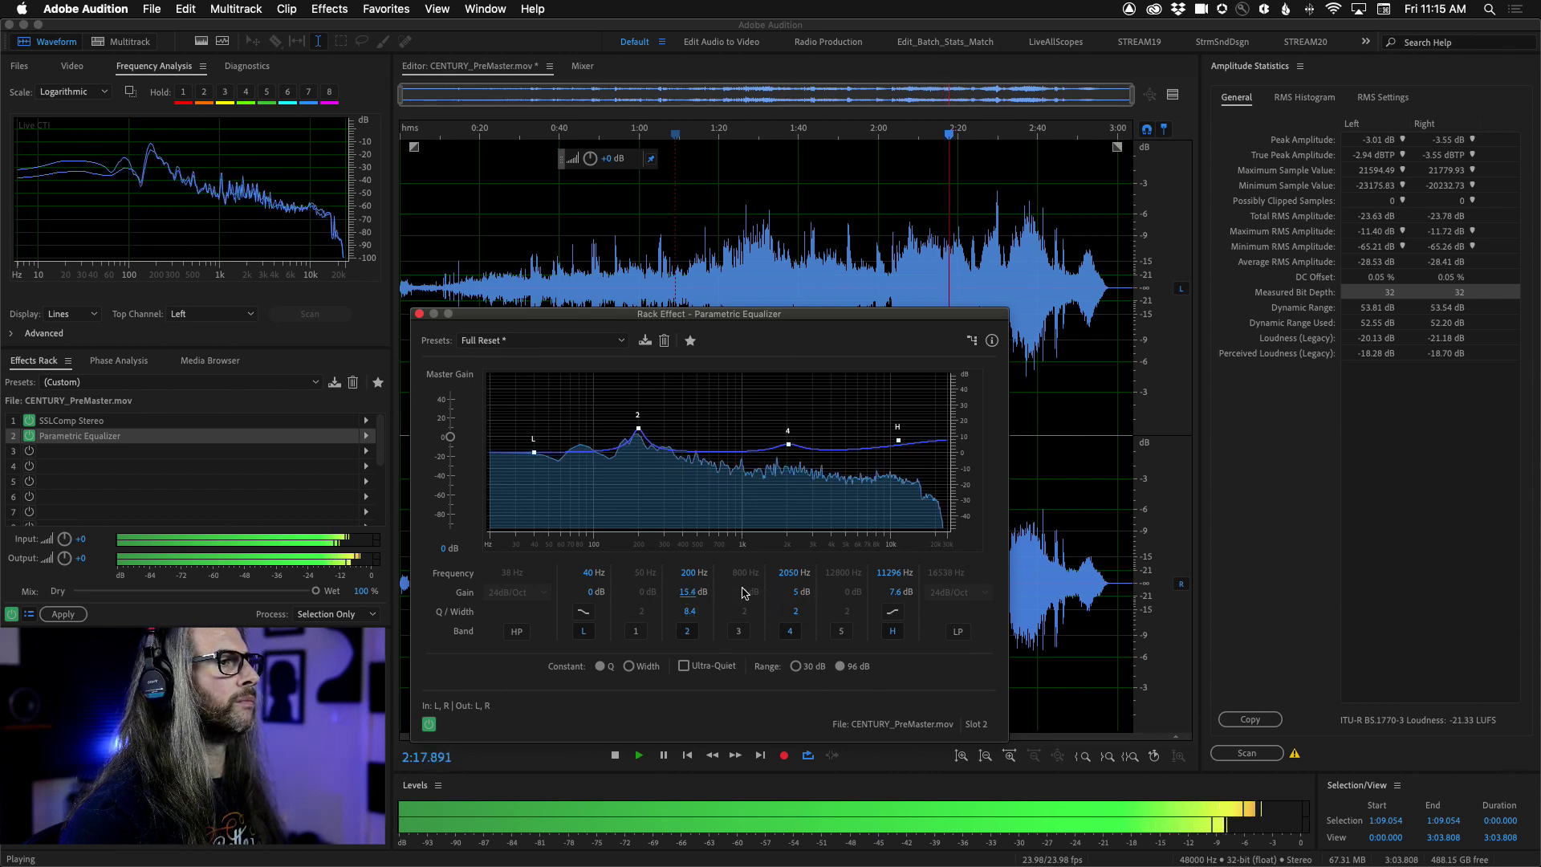
{"action": "left_click_drag", "start_coordinate": [691, 577], "coordinate": [552, 592]}
- Enable equalizer band 1 at 98 Hz with 3.3 dB gain and a Q of 12.5, and move band 2 to 245 Hz
{"action": "left_click", "coordinate": [635, 631]}
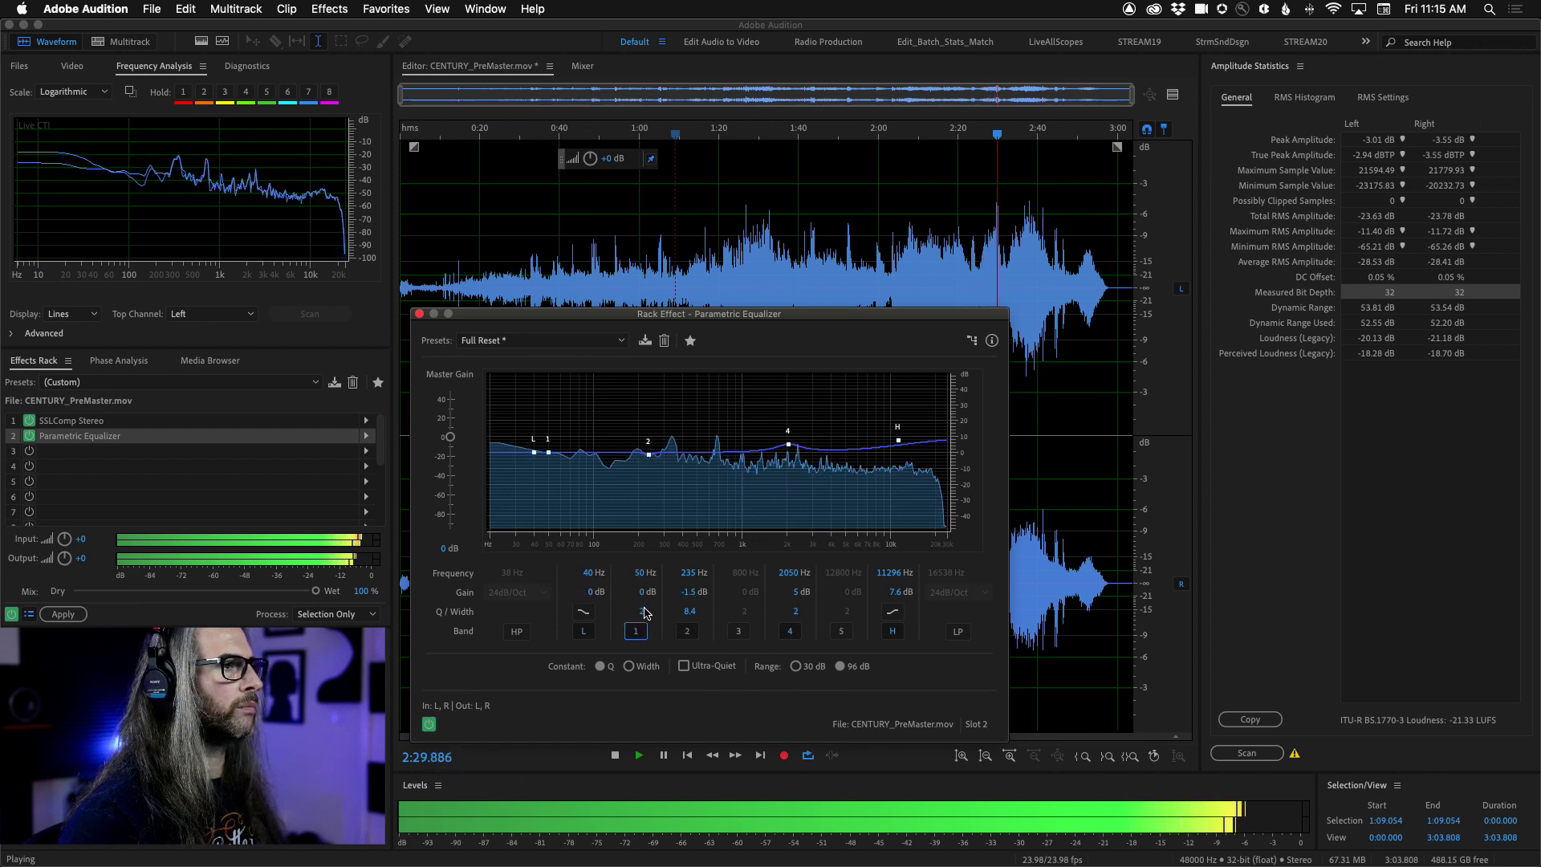
{"action": "left_click_drag", "start_coordinate": [699, 615], "coordinate": [734, 615]}
{"action": "left_click_drag", "start_coordinate": [638, 573], "coordinate": [679, 593]}
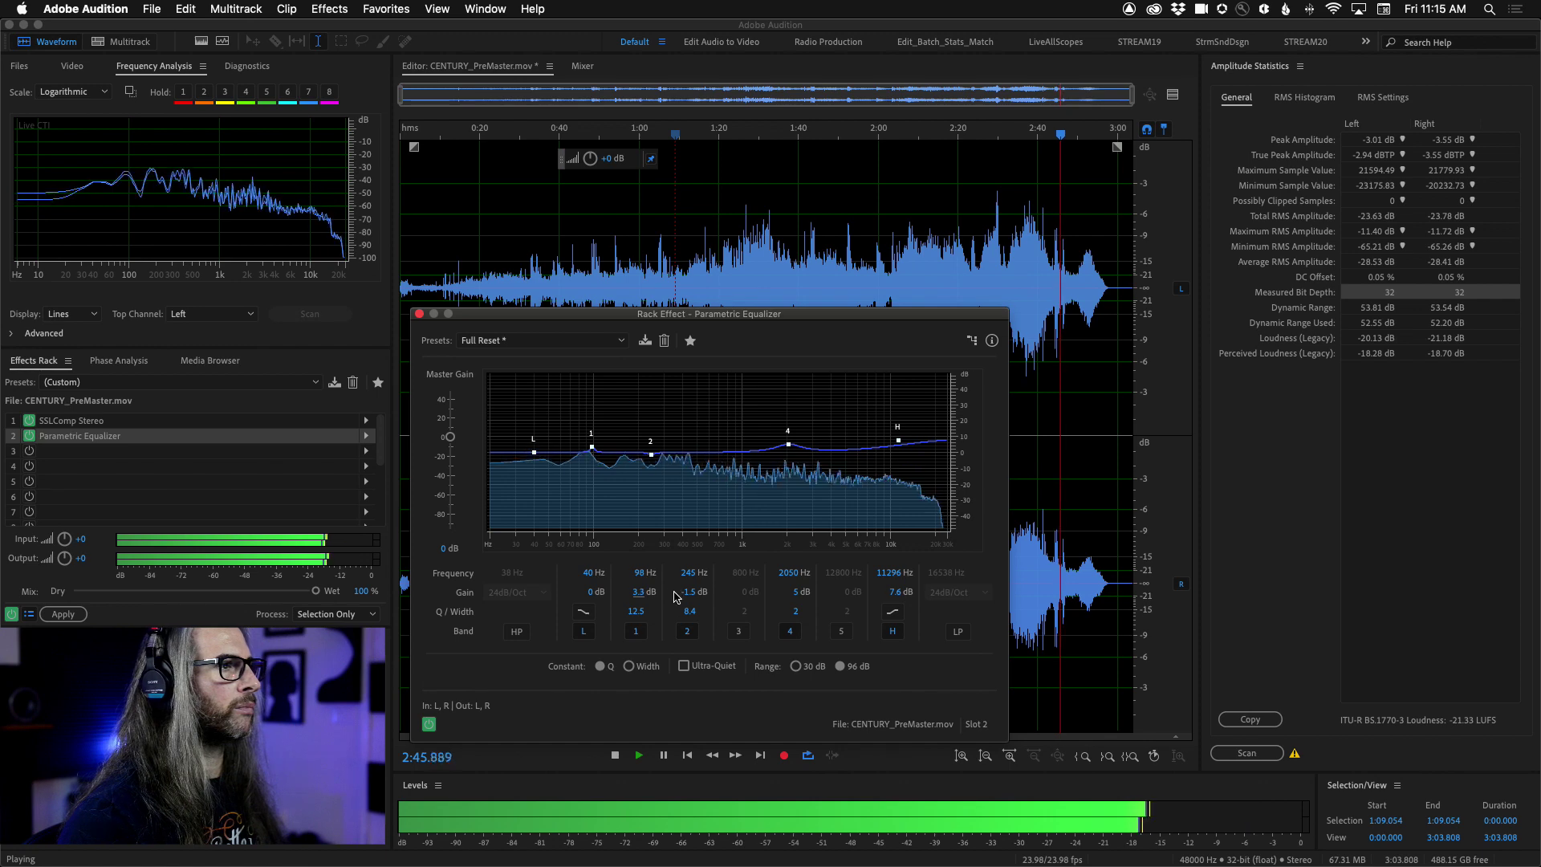
- Play the track from about 1:30 and compare the sound with the Parametric Equalizer bypassed and active
{"action": "key", "text": "space"}
{"action": "left_click", "coordinate": [761, 143]}
{"action": "key", "text": "space"}
{"action": "key", "text": "space"}
{"action": "left_click", "coordinate": [431, 725]}
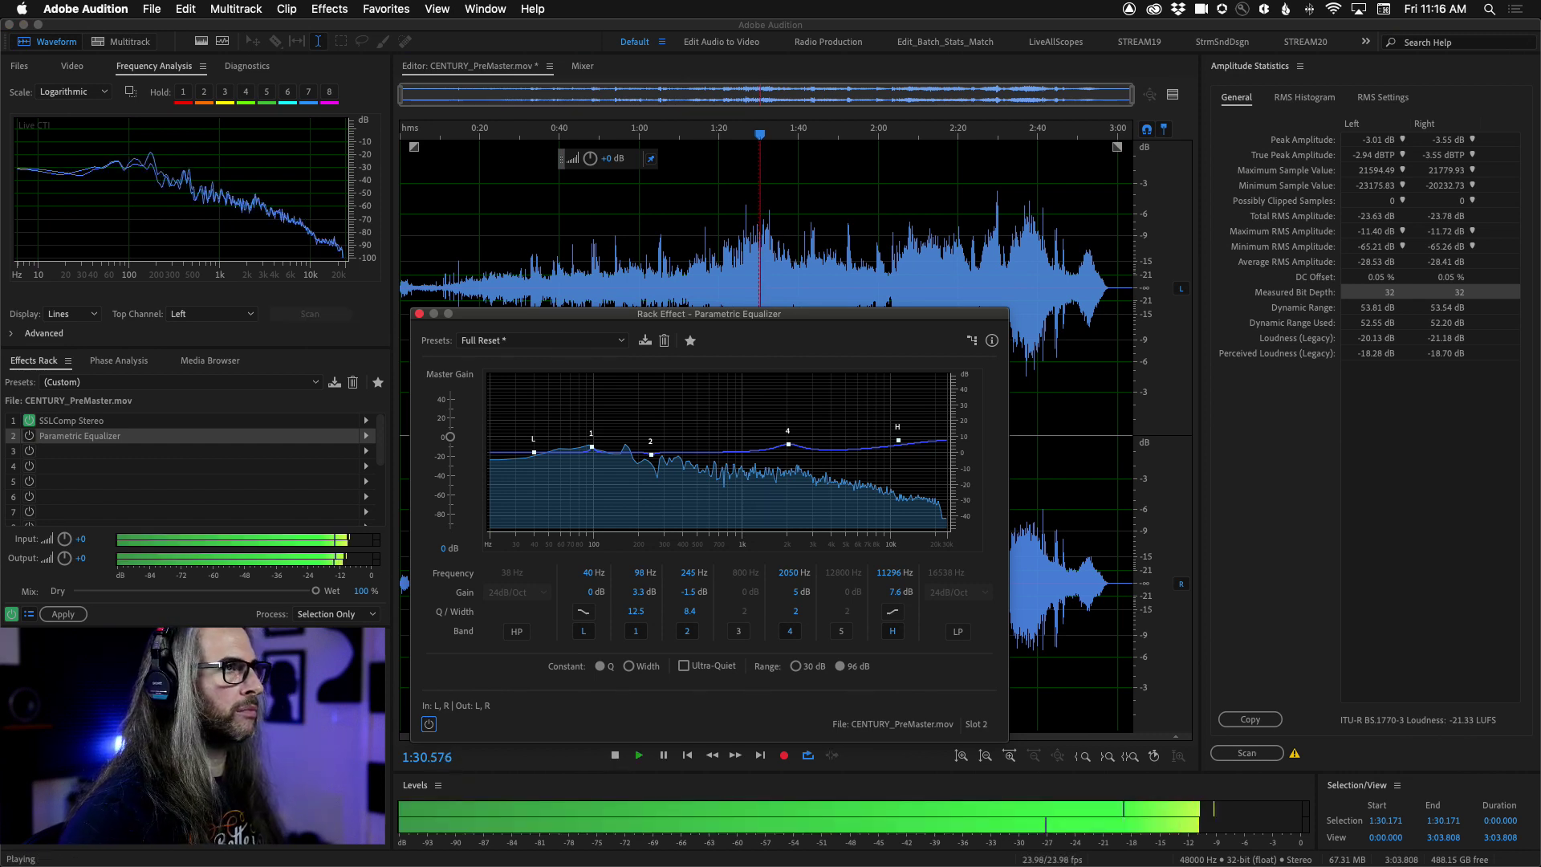
{"action": "left_click", "coordinate": [429, 726]}
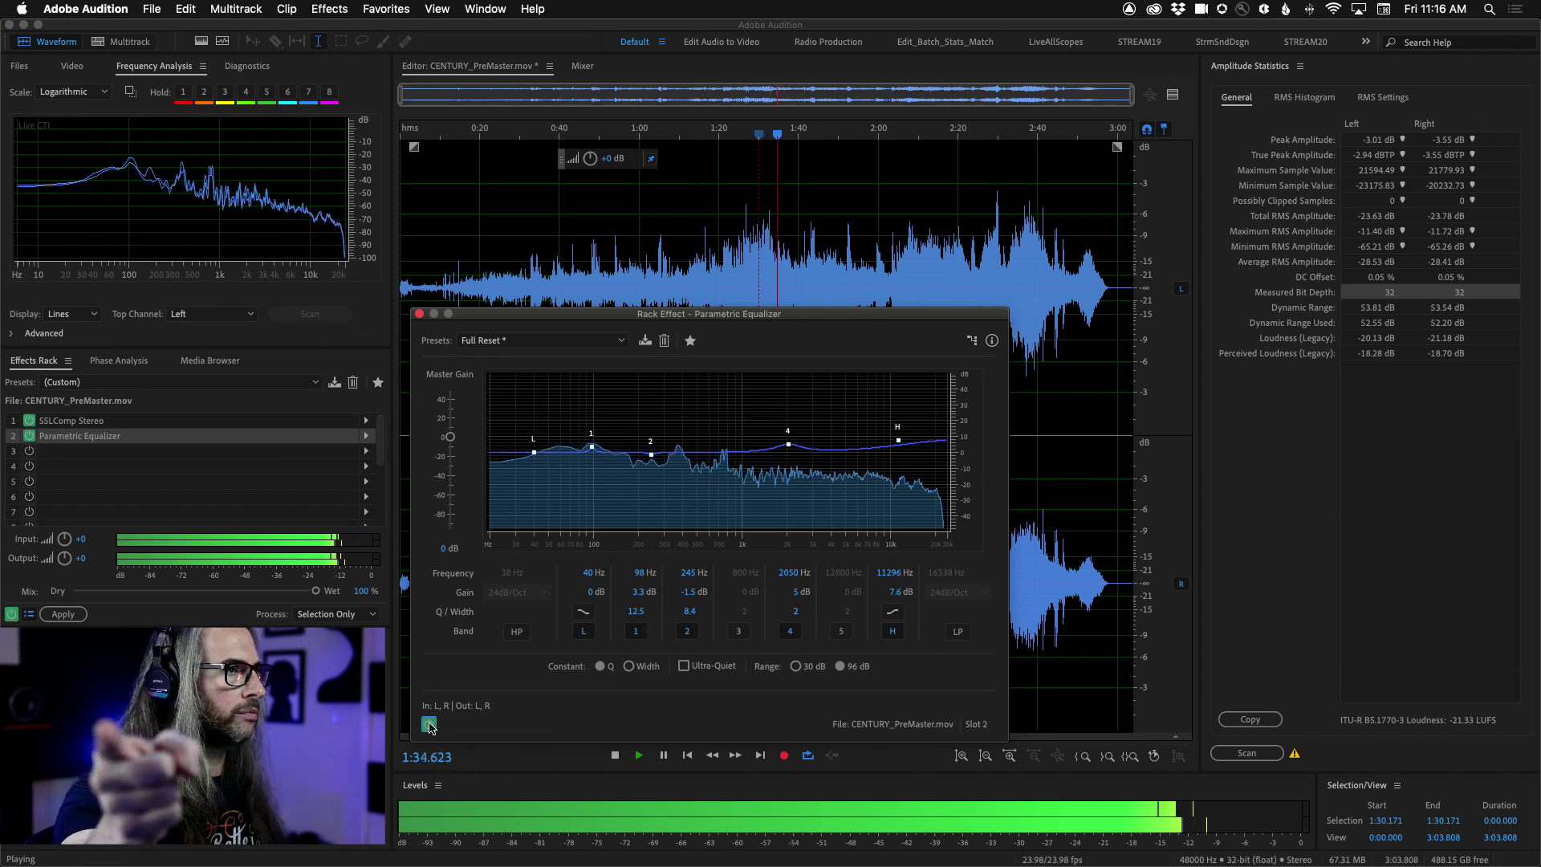
{"action": "left_click", "coordinate": [429, 726]}
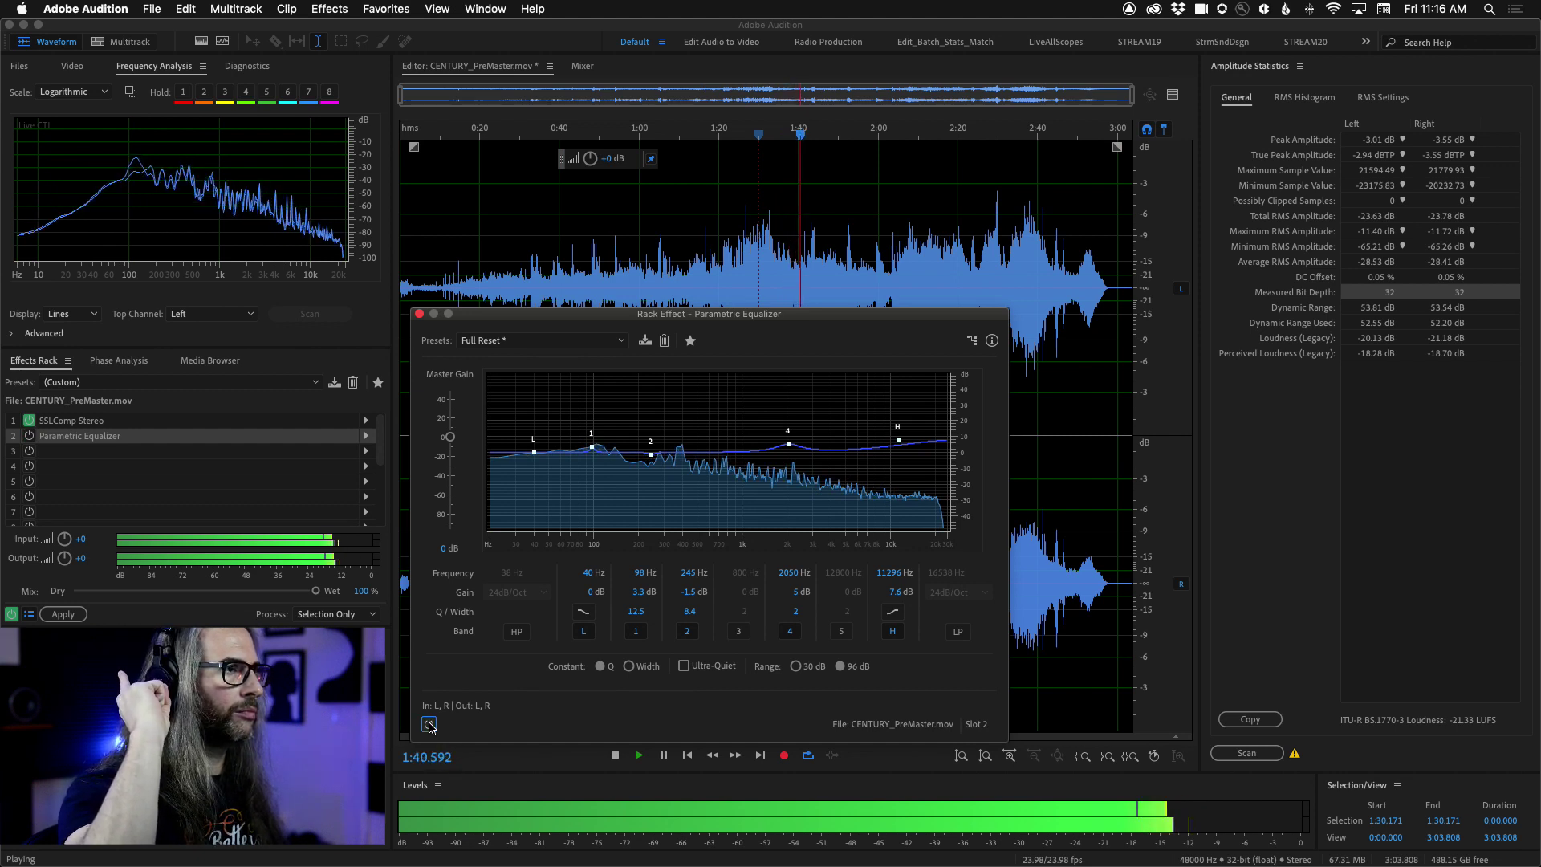
{"action": "left_click", "coordinate": [429, 725]}
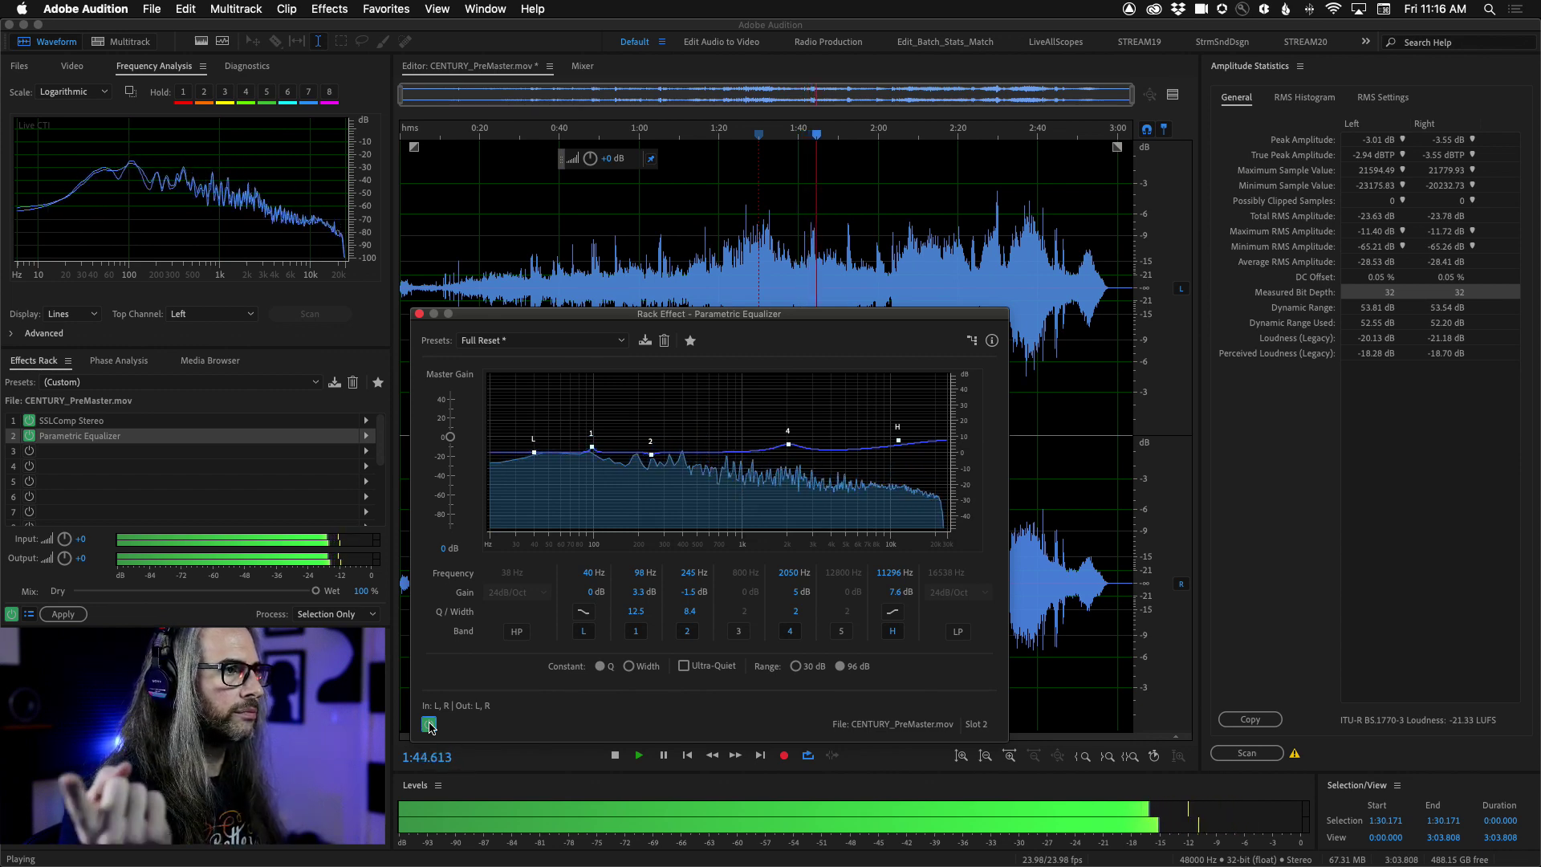
{"action": "left_click", "coordinate": [430, 726]}
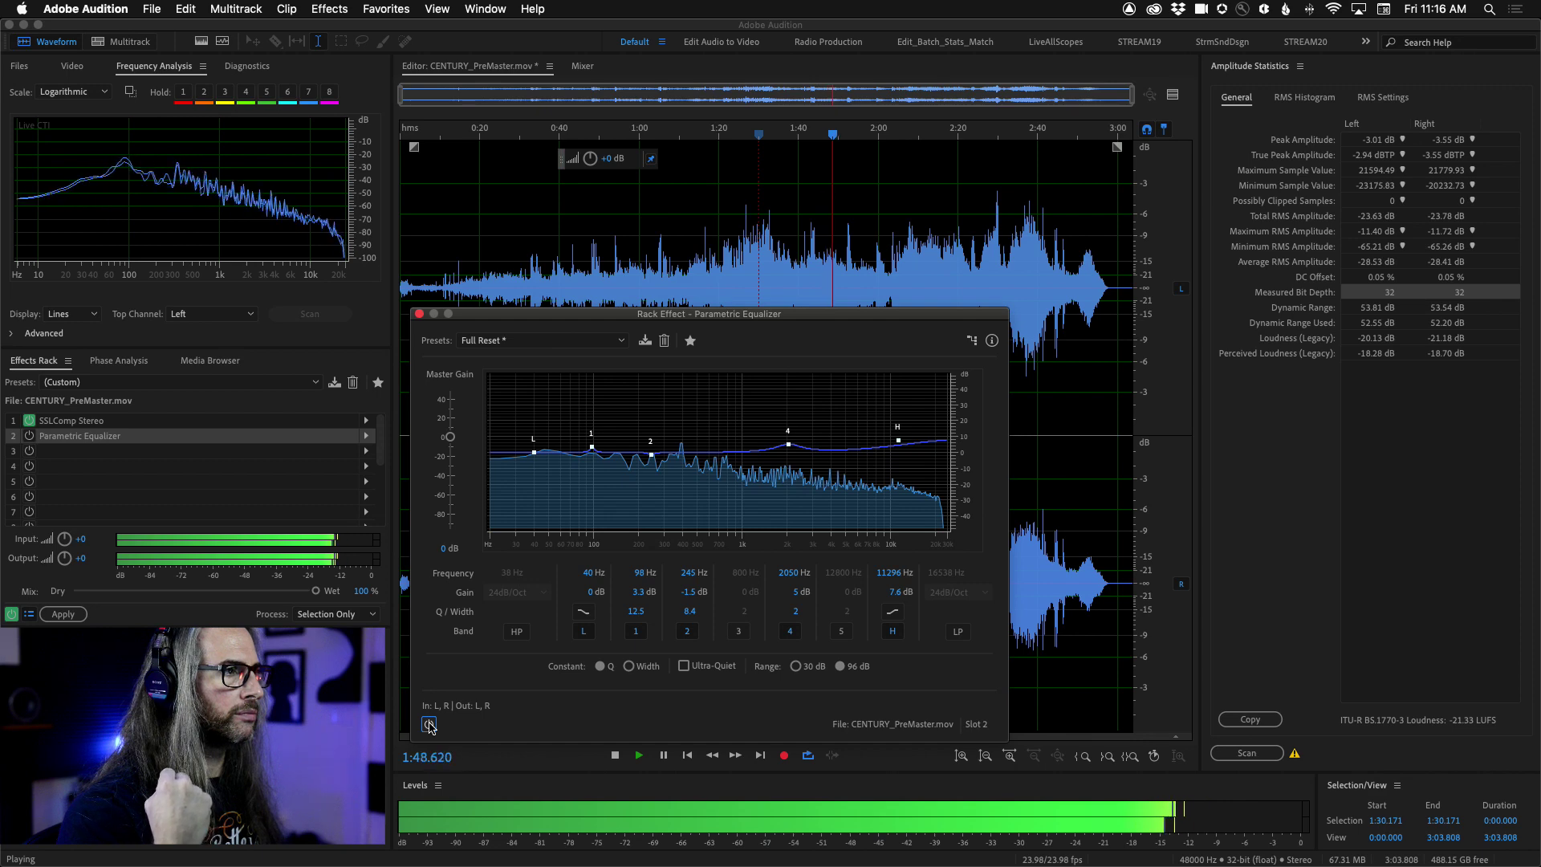
{"action": "left_click", "coordinate": [430, 726]}
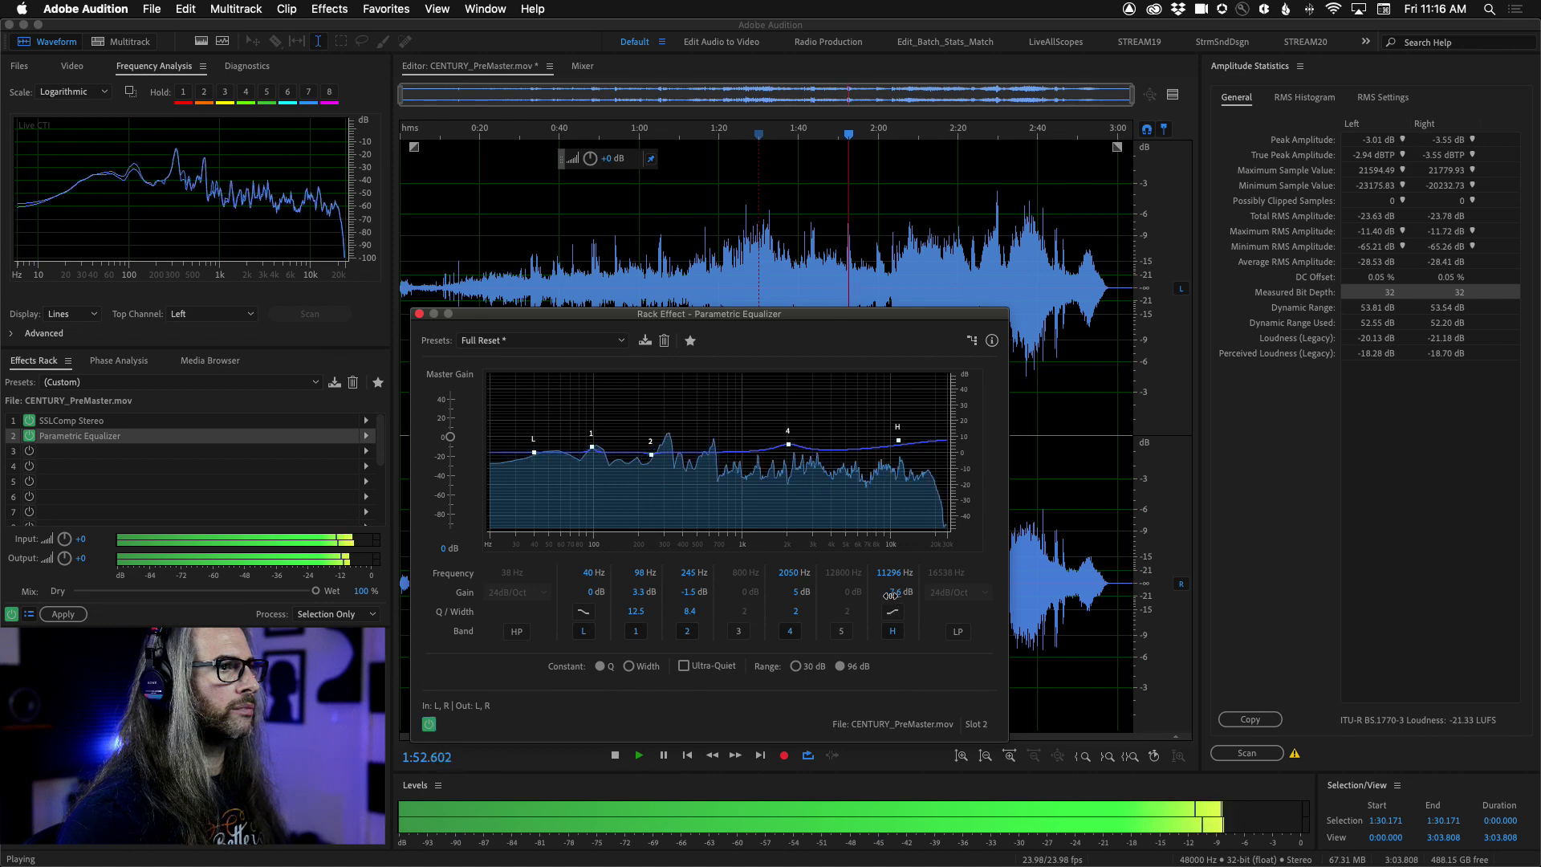
- Set the high shelf gain to 7 dB, band 2 to -1.2 dB and band 1 to 2.9 dB, and close the equalizer
{"action": "left_click_drag", "start_coordinate": [892, 598], "coordinate": [878, 595]}
{"action": "left_click_drag", "start_coordinate": [685, 599], "coordinate": [692, 595]}
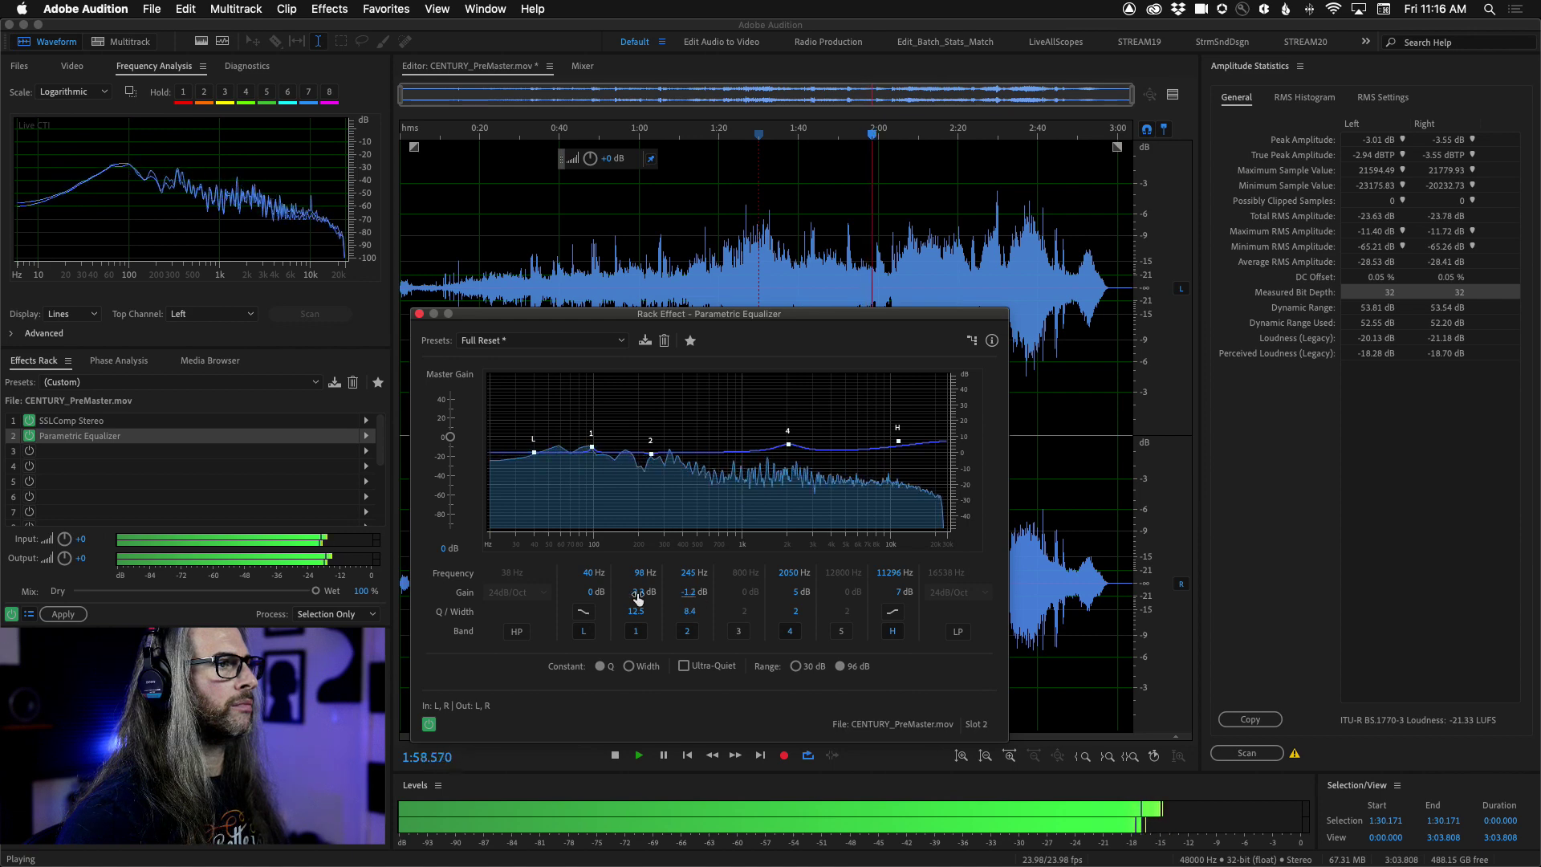
{"action": "left_click_drag", "start_coordinate": [628, 592], "coordinate": [627, 595]}
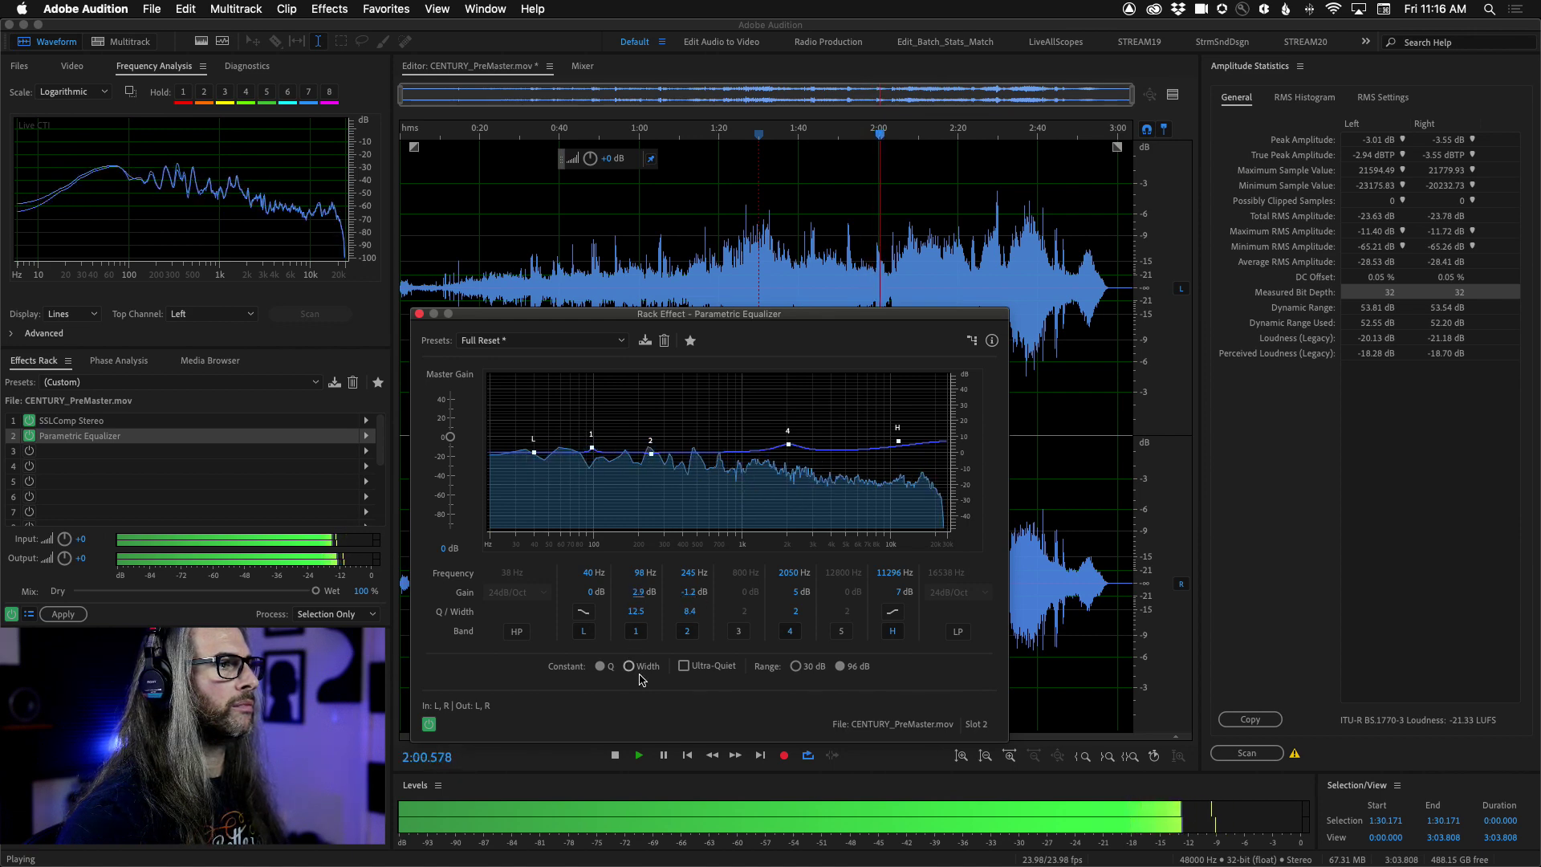
{"action": "key", "text": "space"}
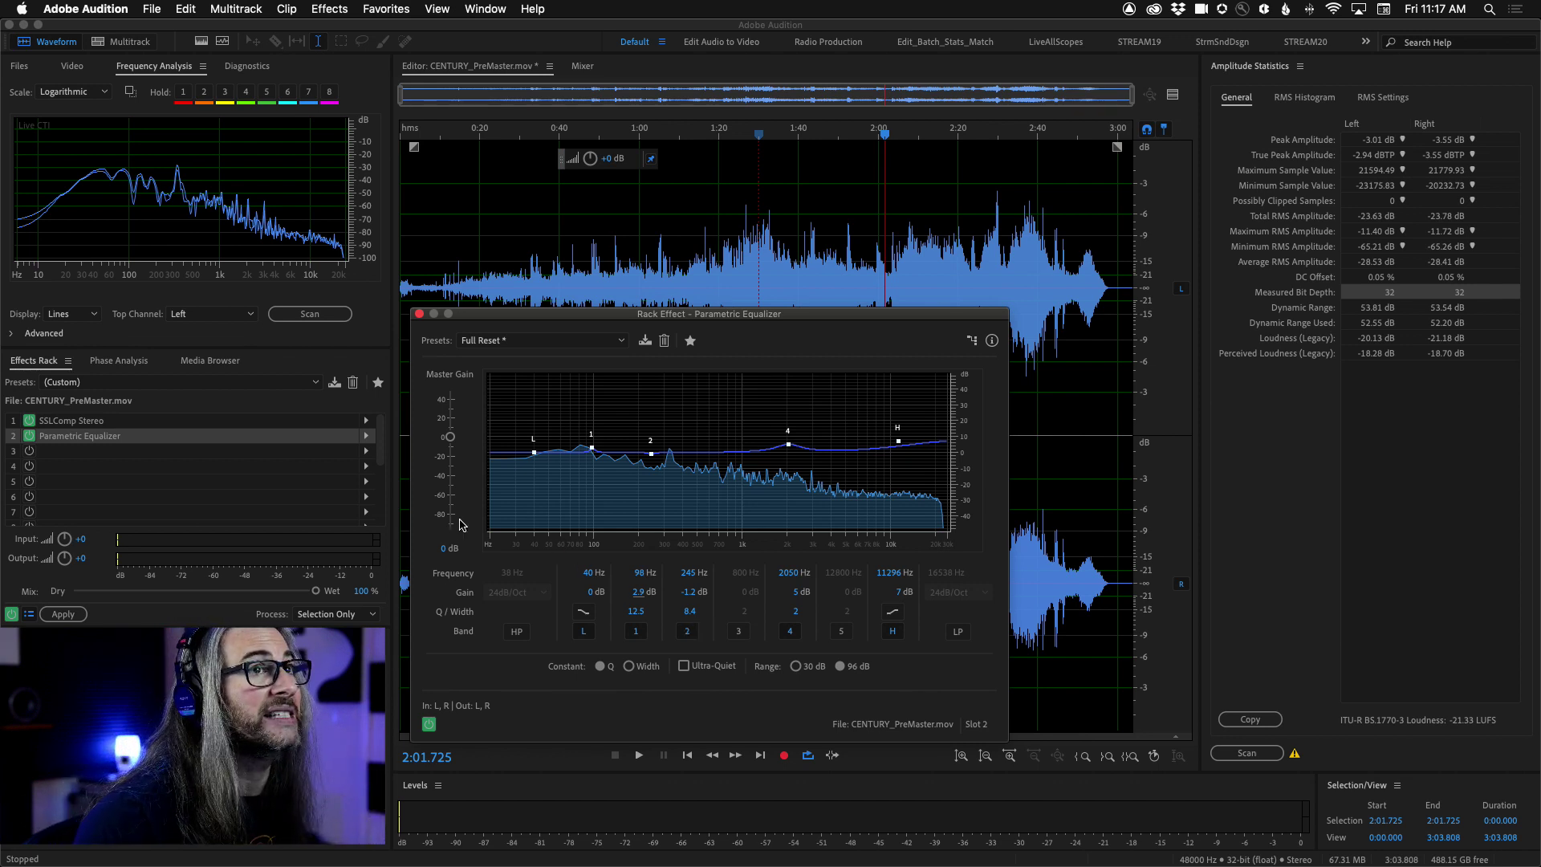
{"action": "left_click", "coordinate": [419, 316]}
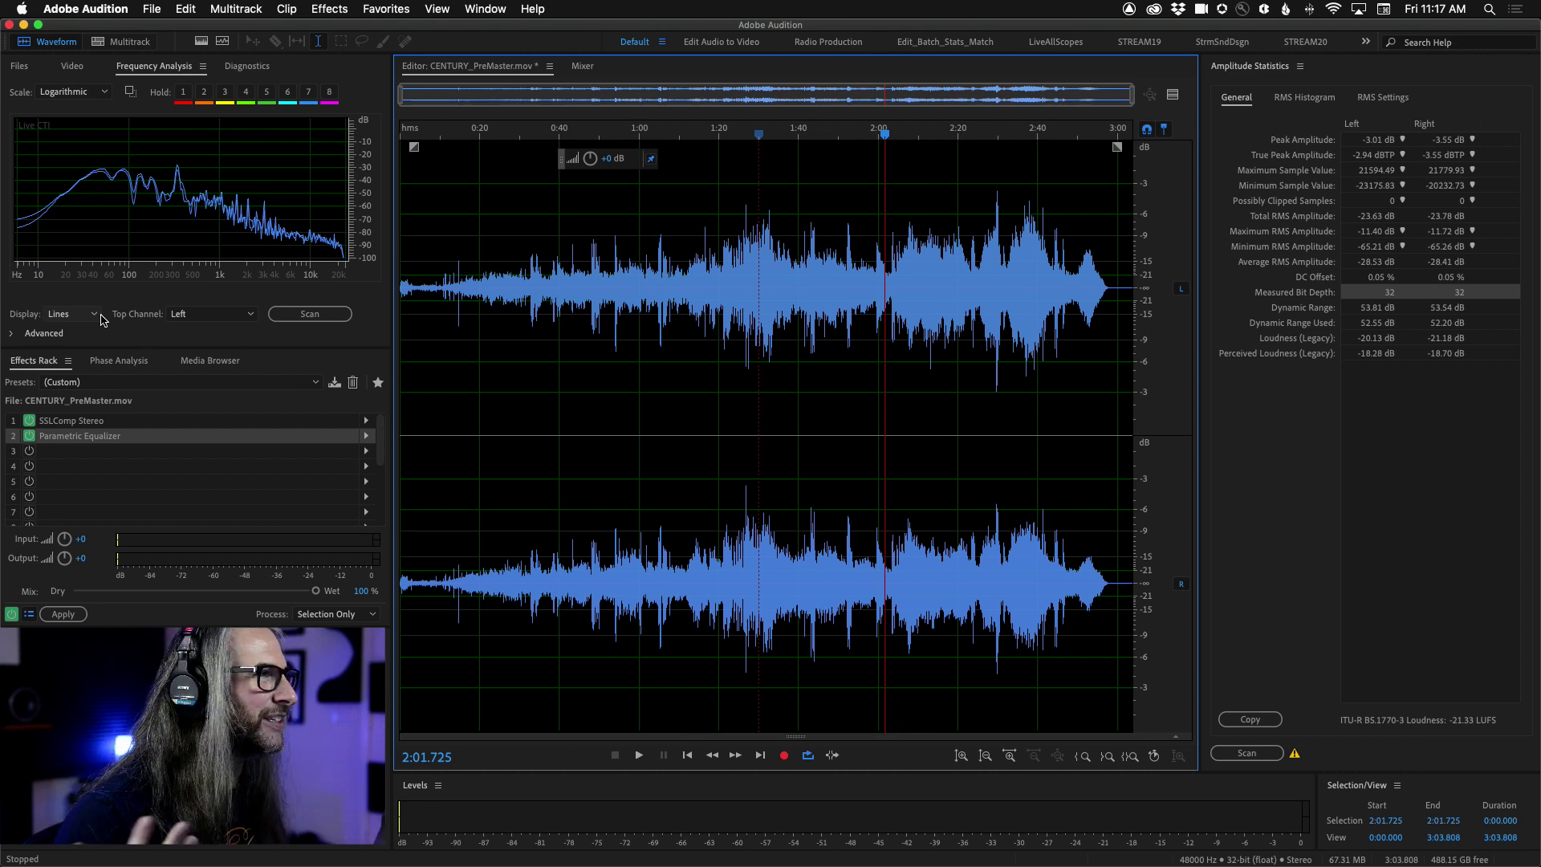
- Add the Stereo Expander to effects rack slot 3 and place the playhead at about 1:28
{"action": "left_click", "coordinate": [368, 451]}
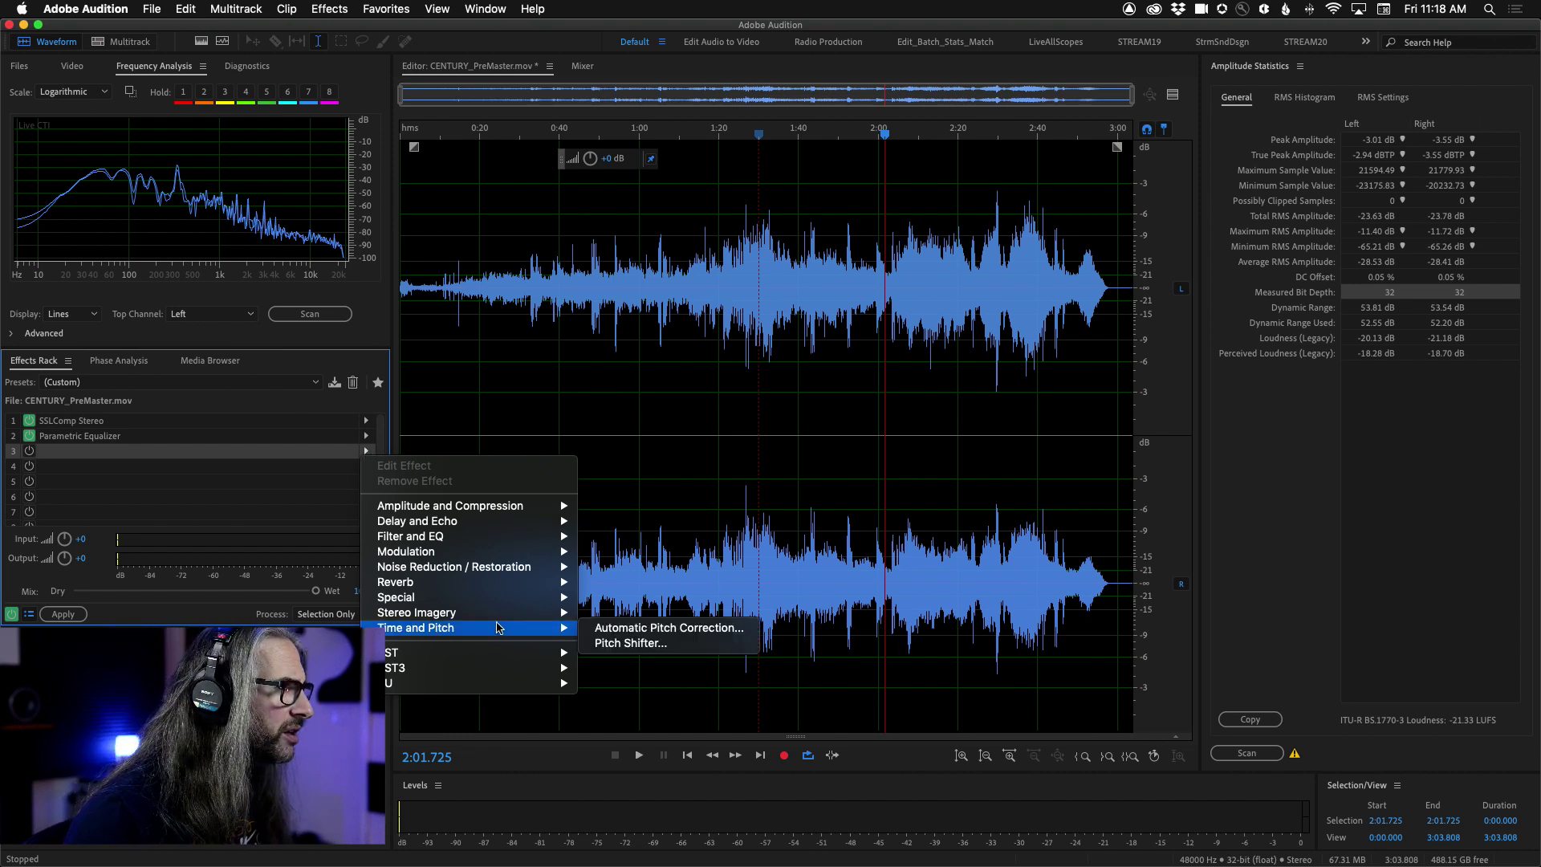
{"action": "mouse_move", "coordinate": [496, 614]}
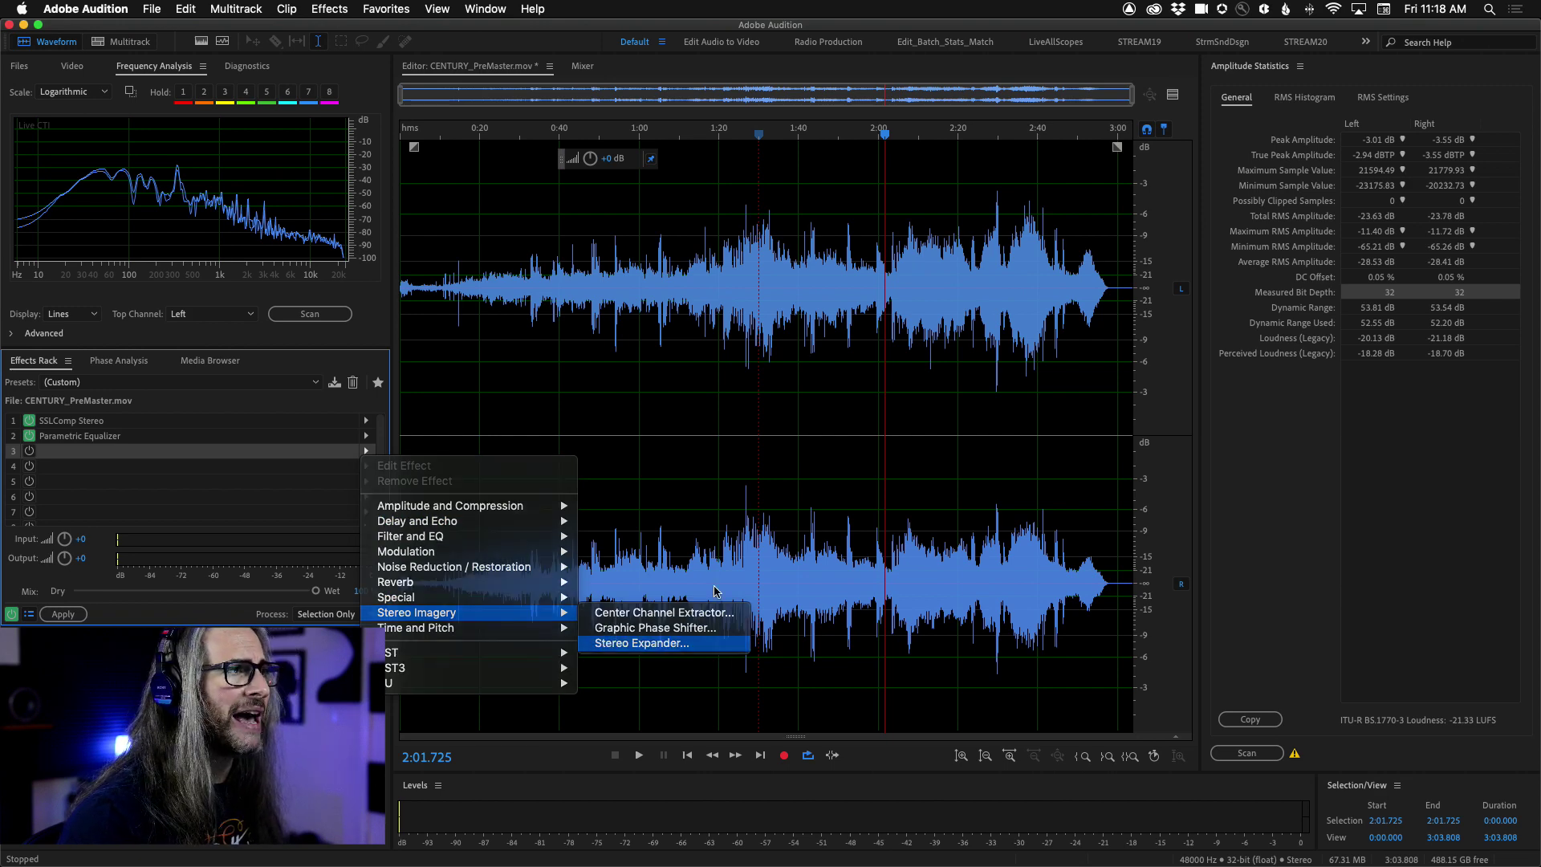
{"action": "left_click", "coordinate": [722, 648]}
{"action": "left_click_drag", "start_coordinate": [727, 334], "coordinate": [431, 38]}
{"action": "left_click", "coordinate": [752, 135]}
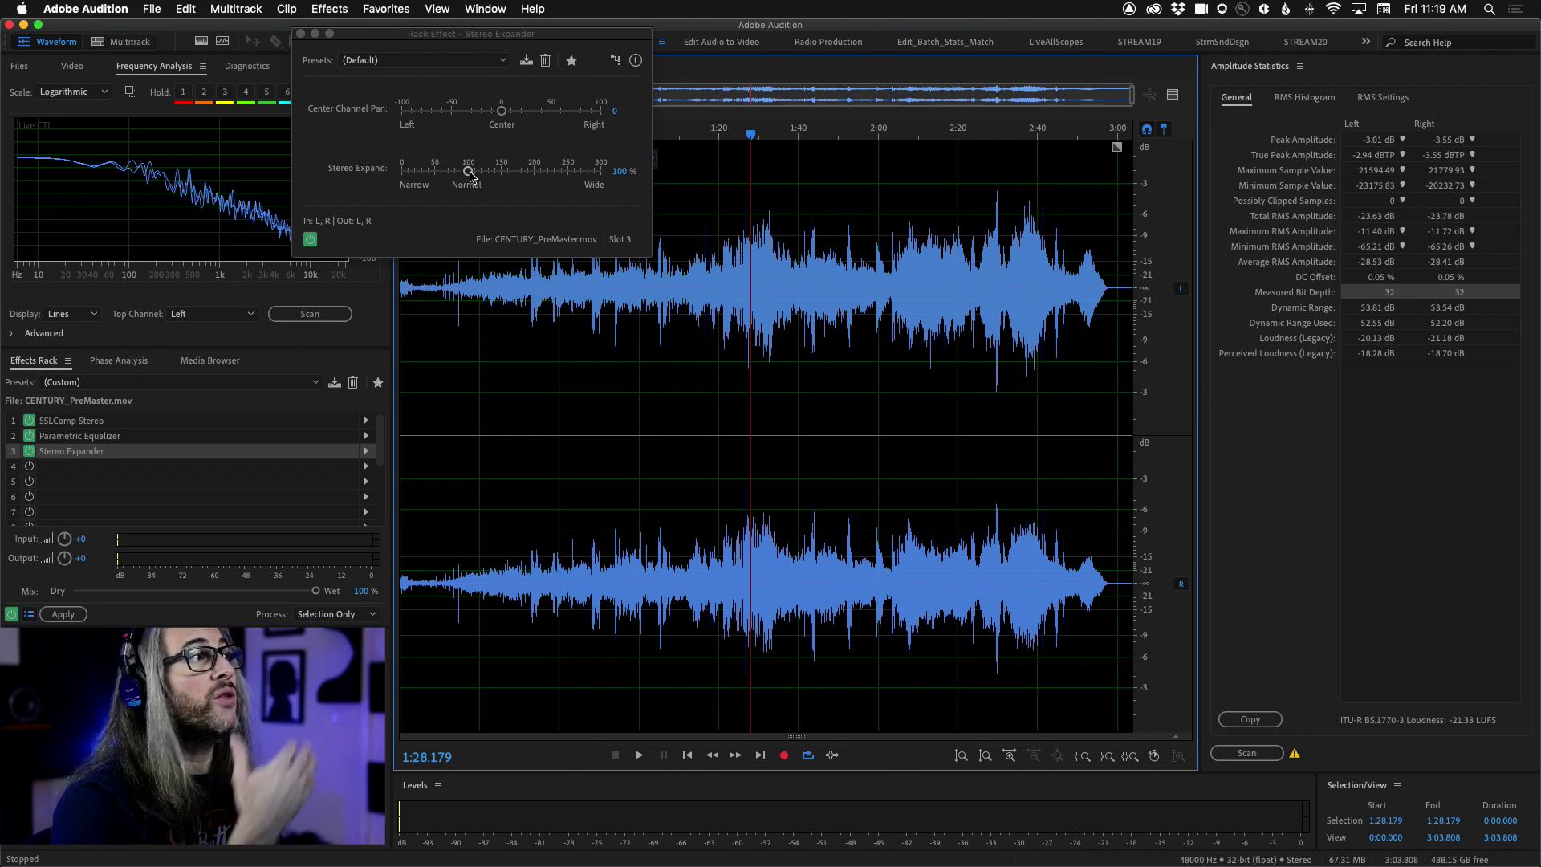
- Close the Stereo Expander and remove it from effects rack slot 3
{"action": "left_click", "coordinate": [300, 34]}
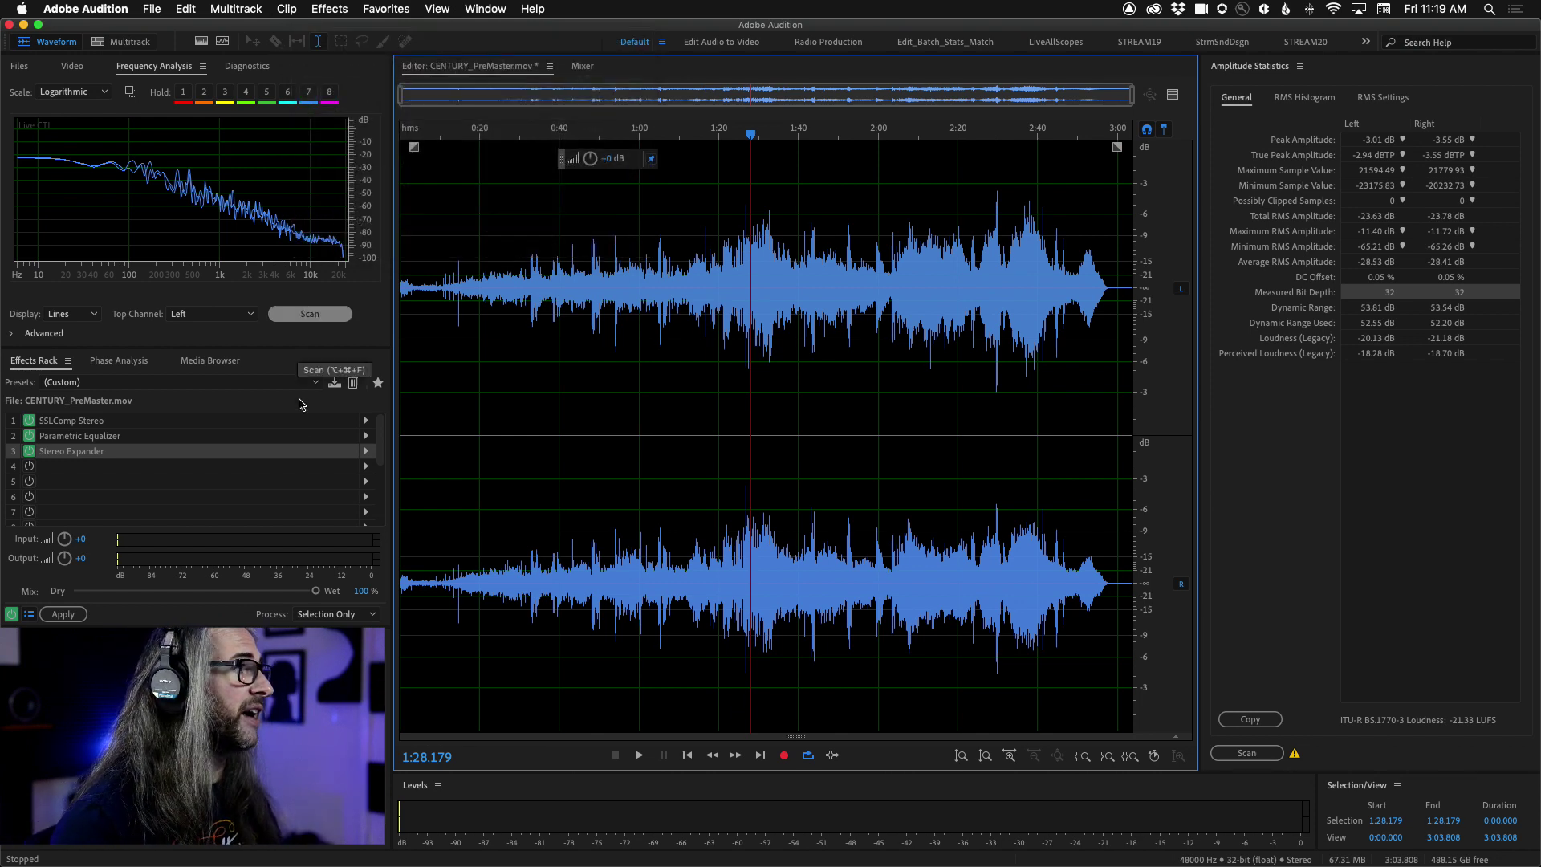
{"action": "left_click", "coordinate": [366, 451]}
{"action": "left_click", "coordinate": [448, 481]}
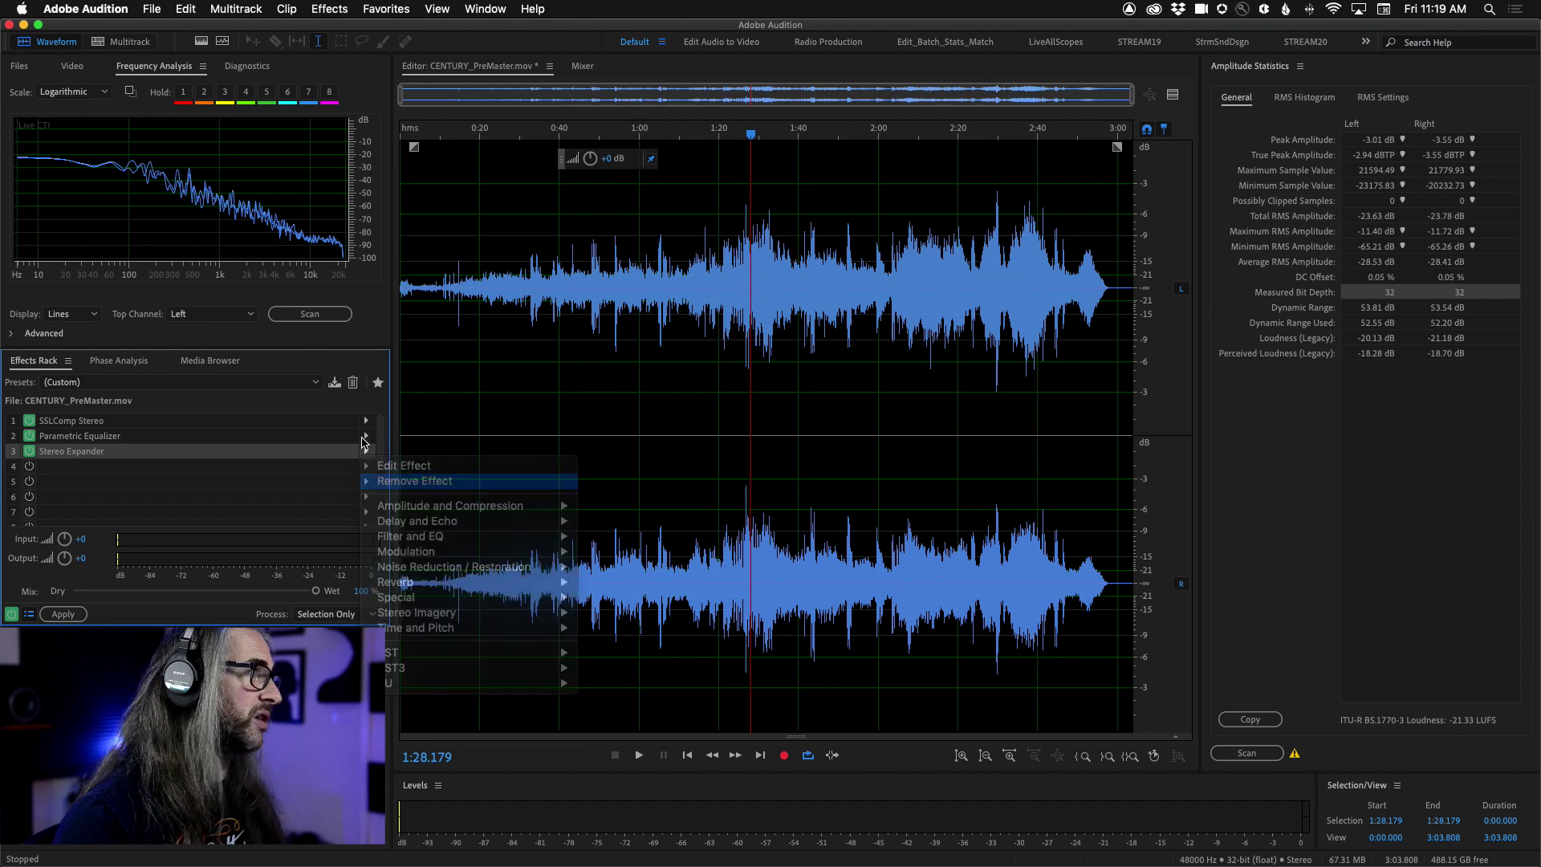
- Add the Mastering effect to effects rack slot 3 and set its Widener amount to 59%
{"action": "left_click", "coordinate": [366, 451]}
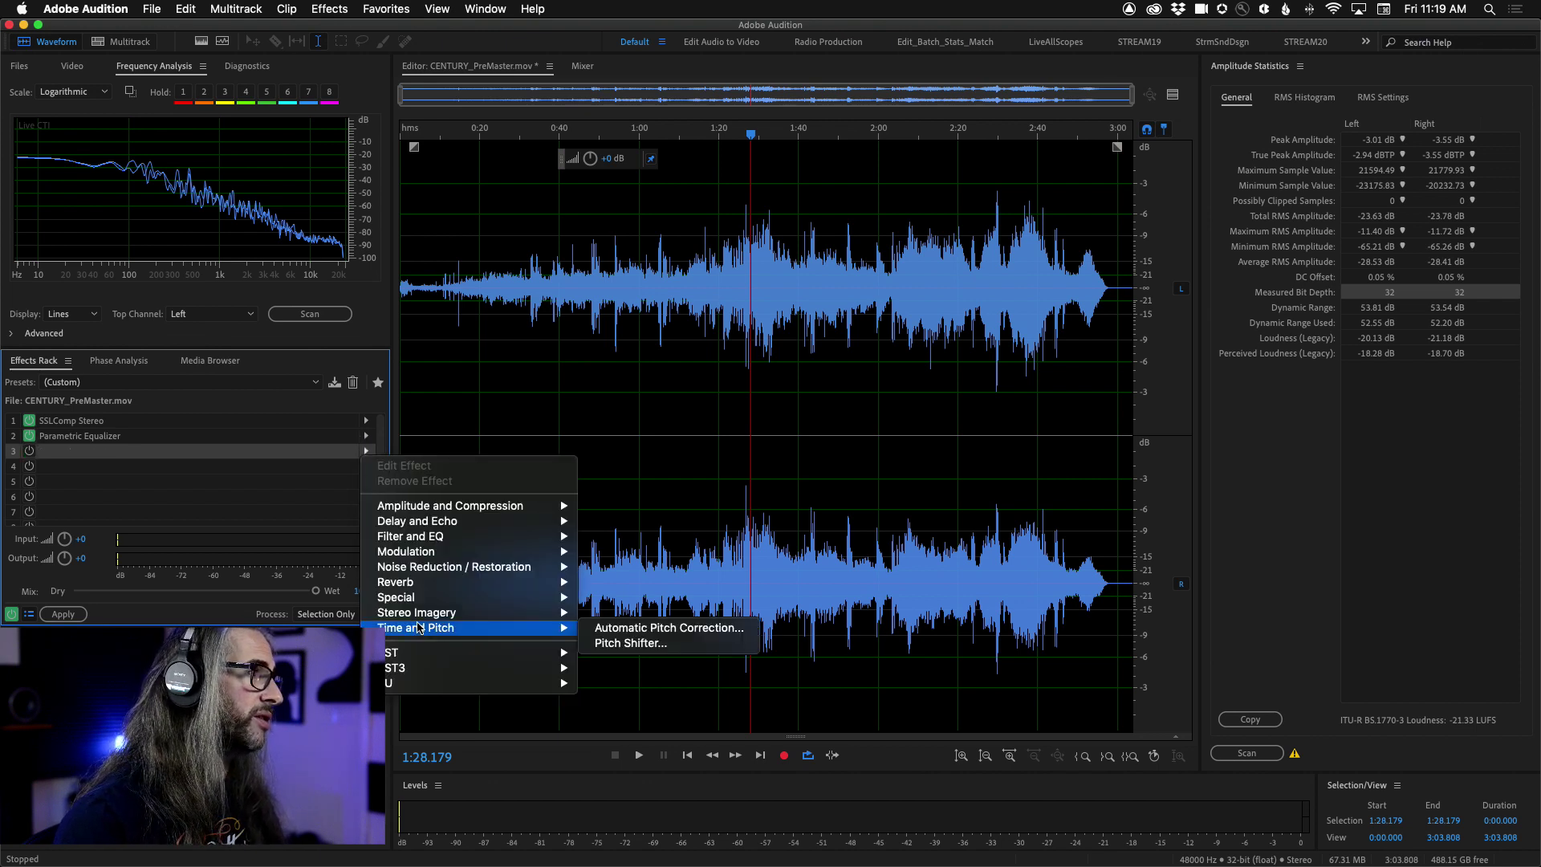
{"action": "mouse_move", "coordinate": [407, 604]}
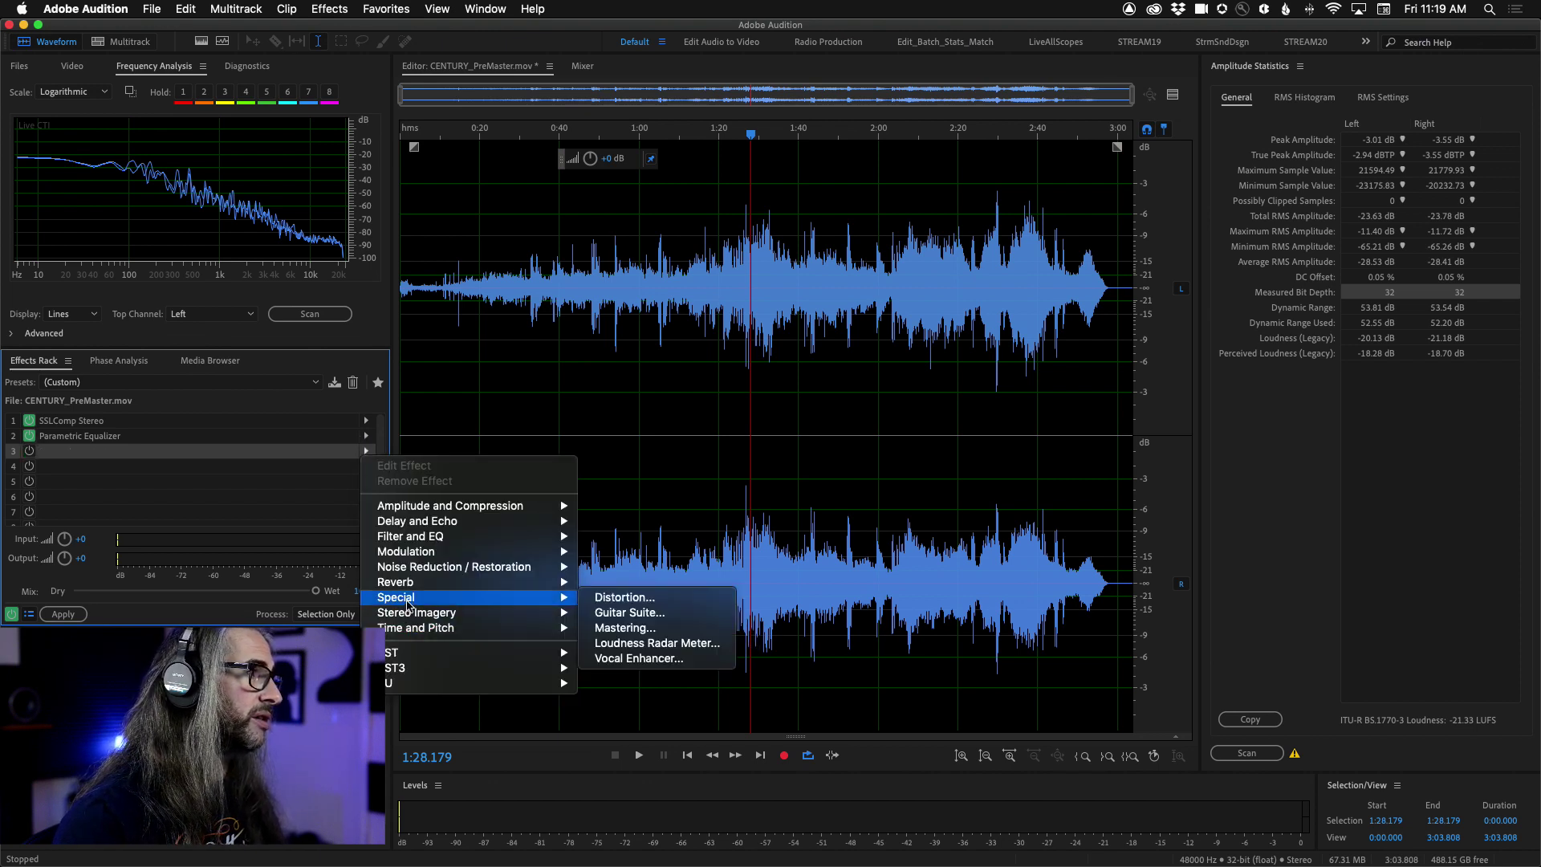
{"action": "left_click", "coordinate": [673, 632]}
{"action": "left_click_drag", "start_coordinate": [649, 258], "coordinate": [641, 97]}
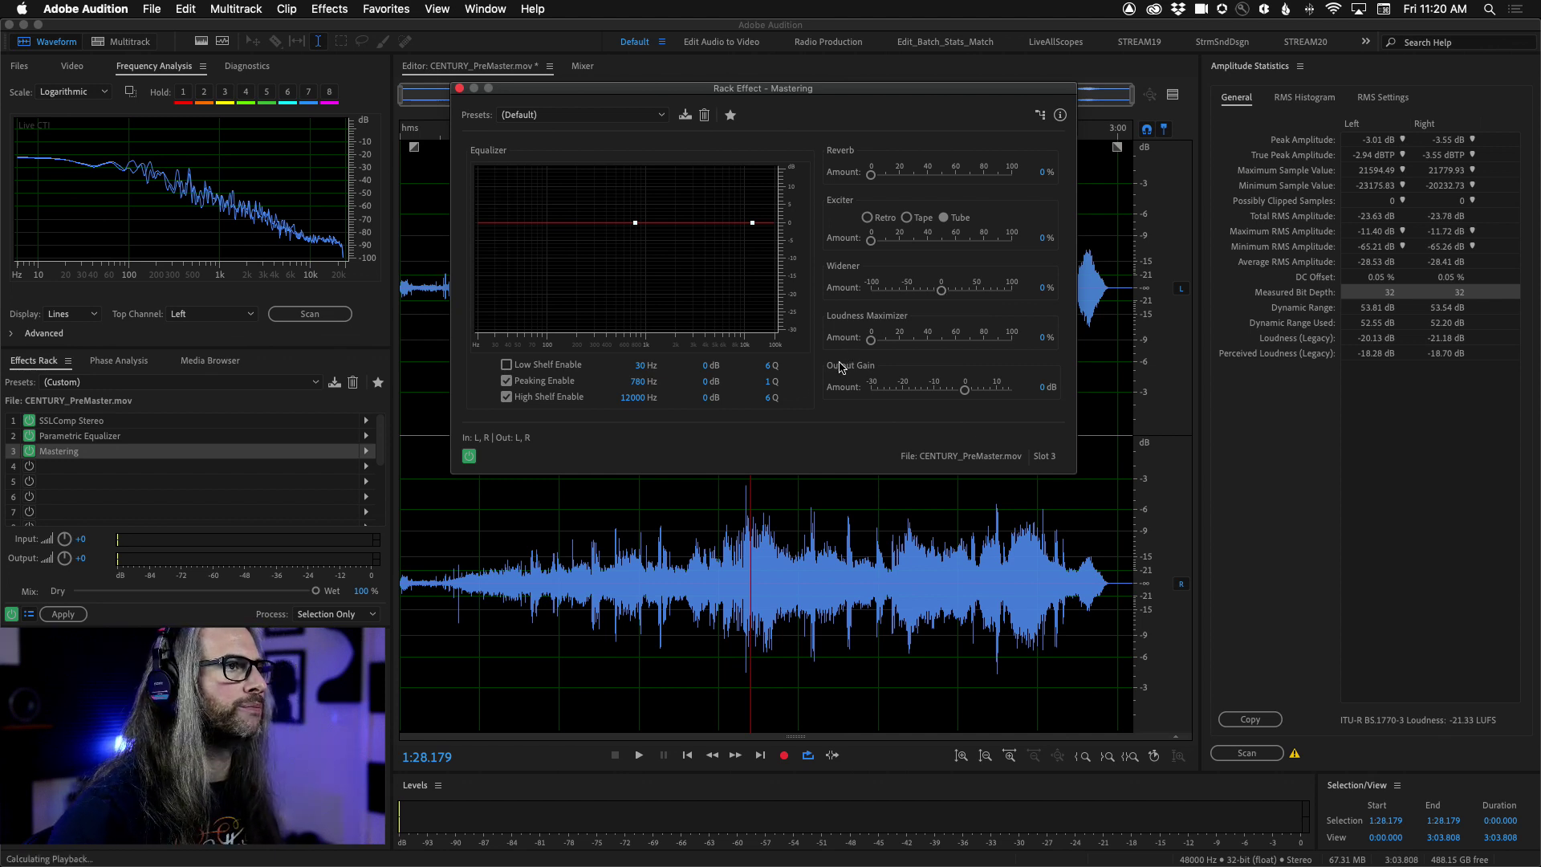
{"action": "left_click", "coordinate": [942, 292]}
{"action": "left_click_drag", "start_coordinate": [941, 294], "coordinate": [984, 294]}
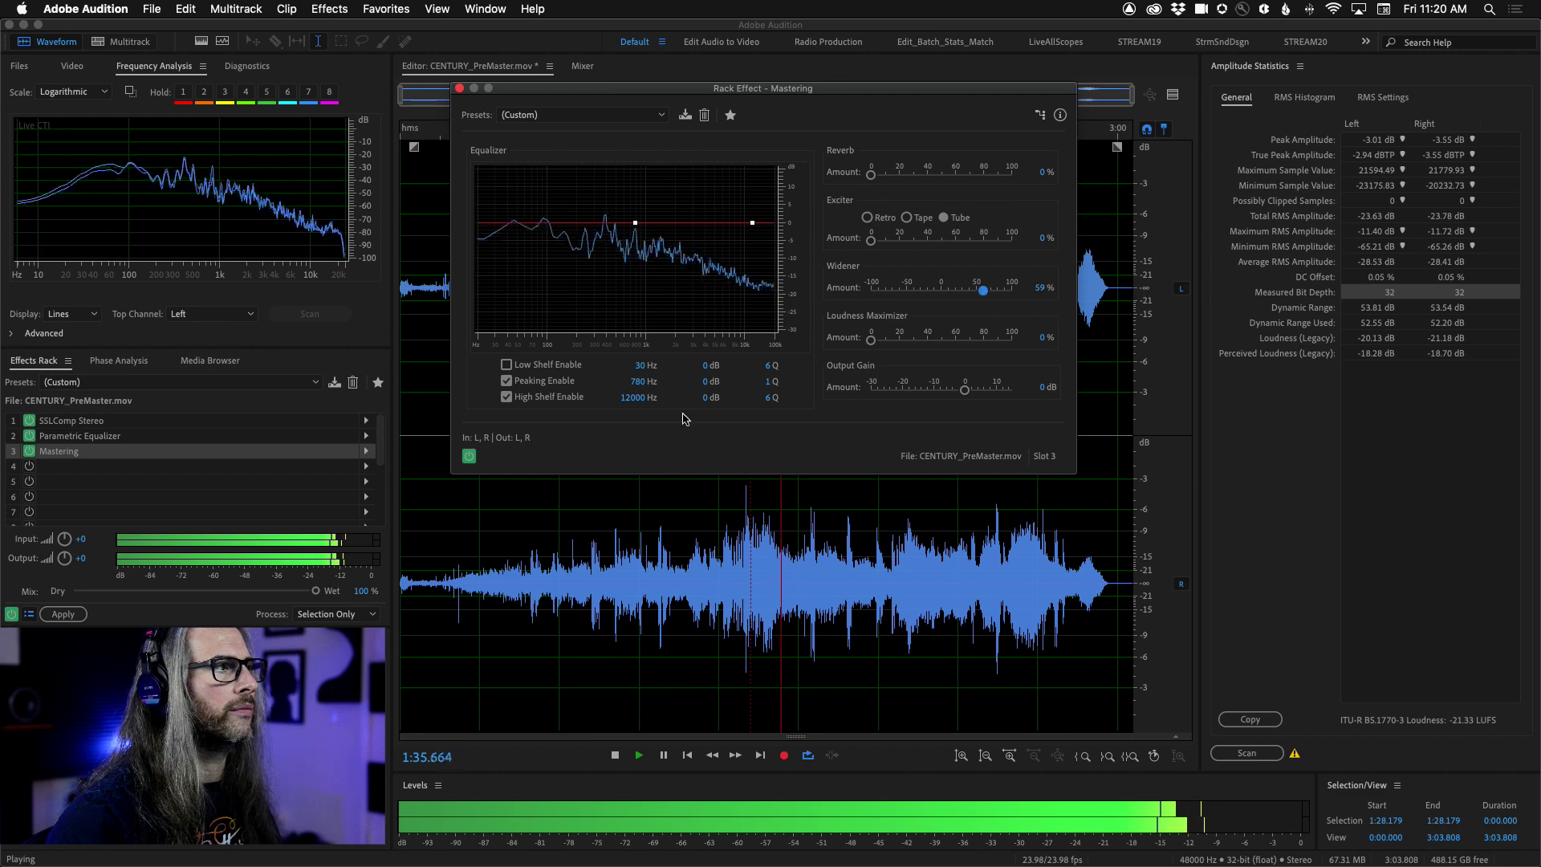
- Compare the playback with the Mastering effect bypassed and active, and set the Widener amount to 67%
{"action": "left_click", "coordinate": [470, 457]}
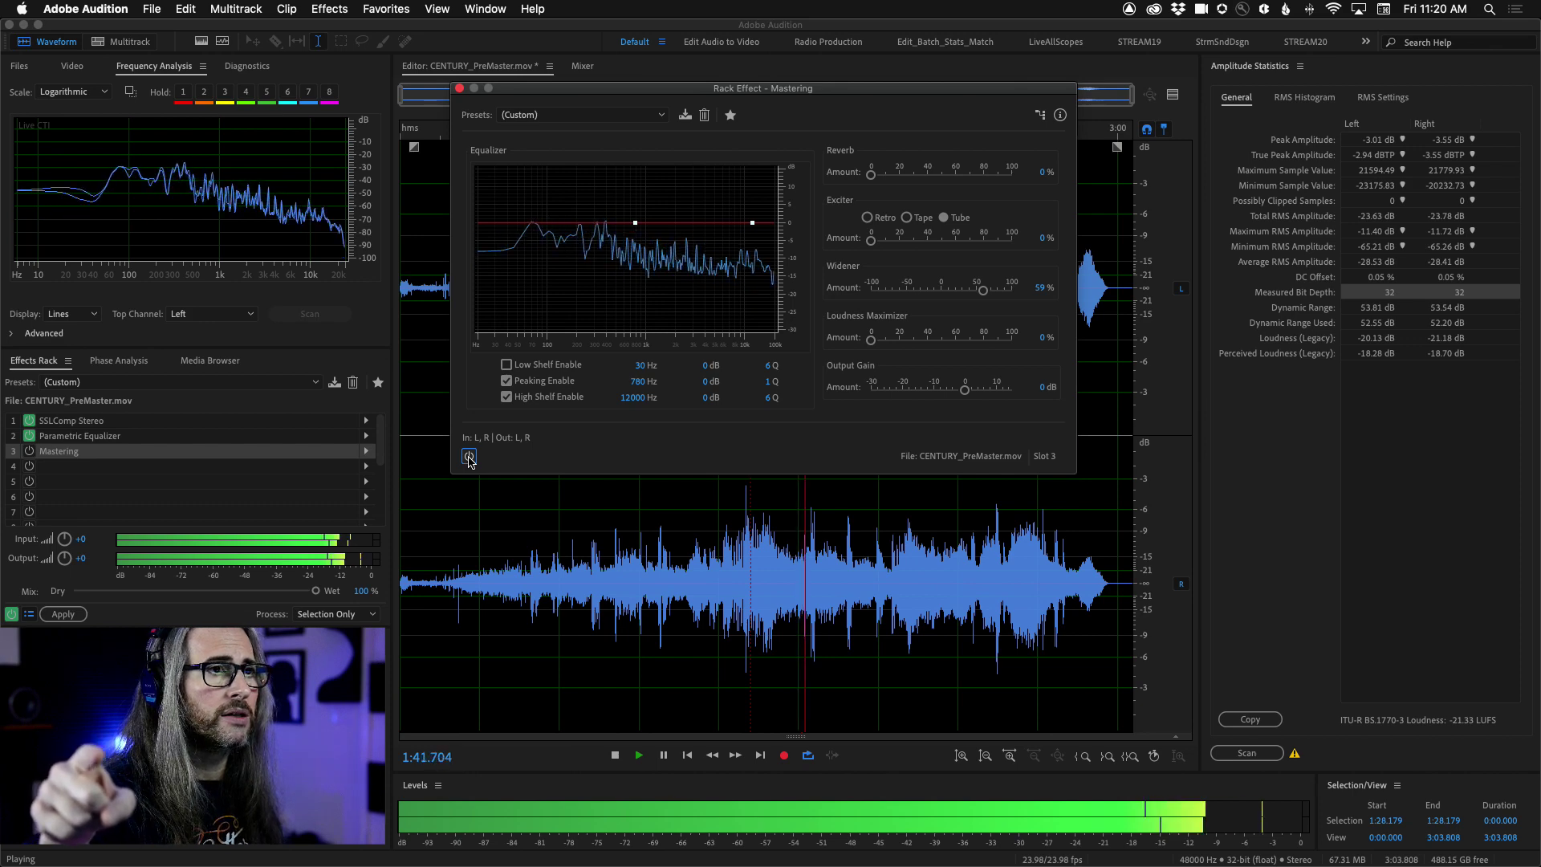
{"action": "left_click", "coordinate": [470, 457]}
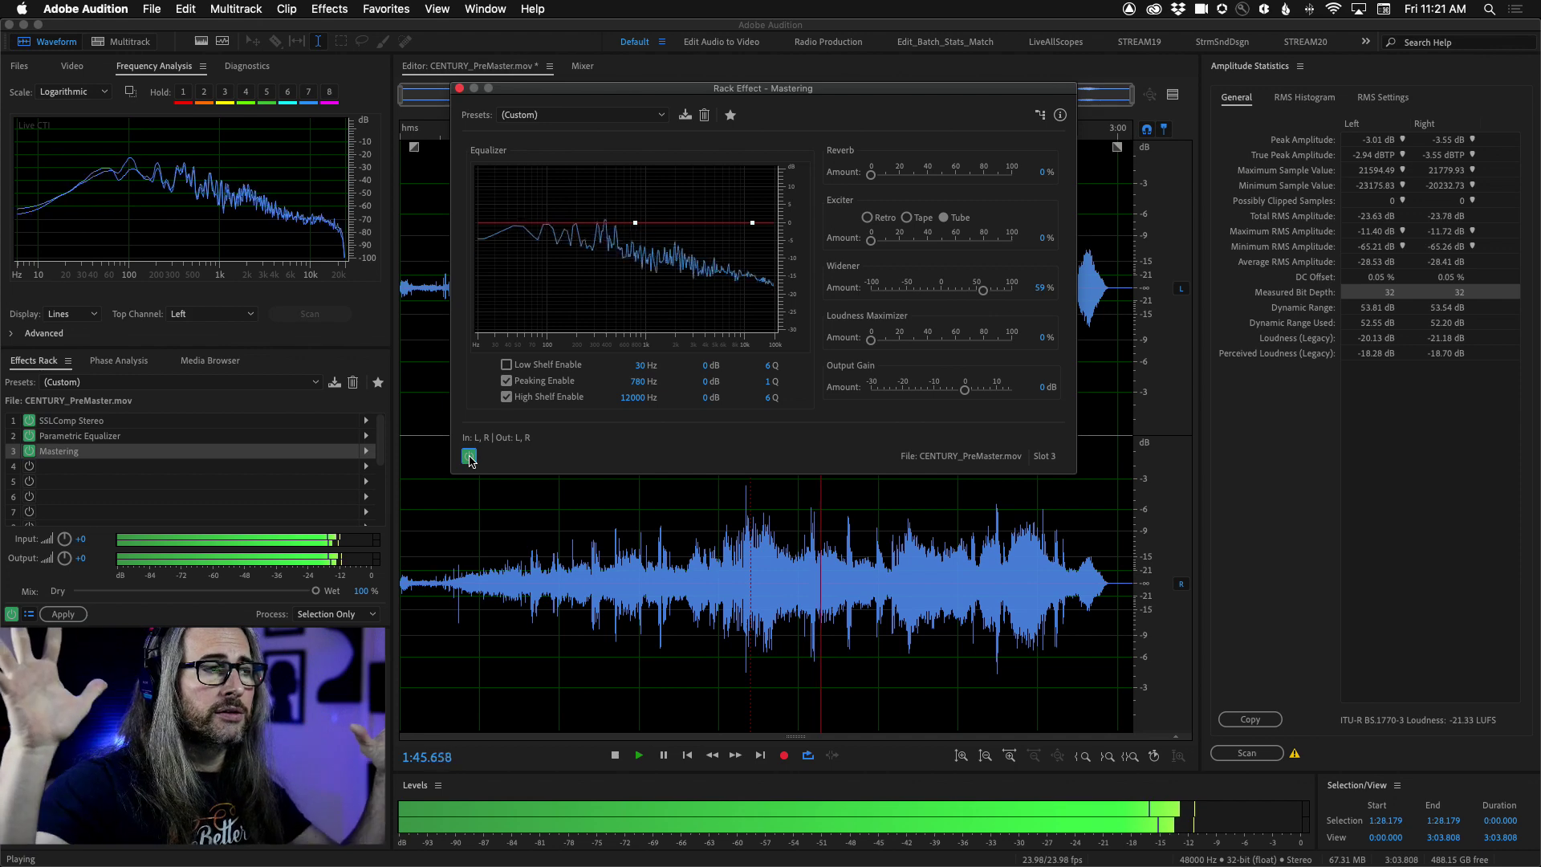
{"action": "left_click", "coordinate": [470, 458]}
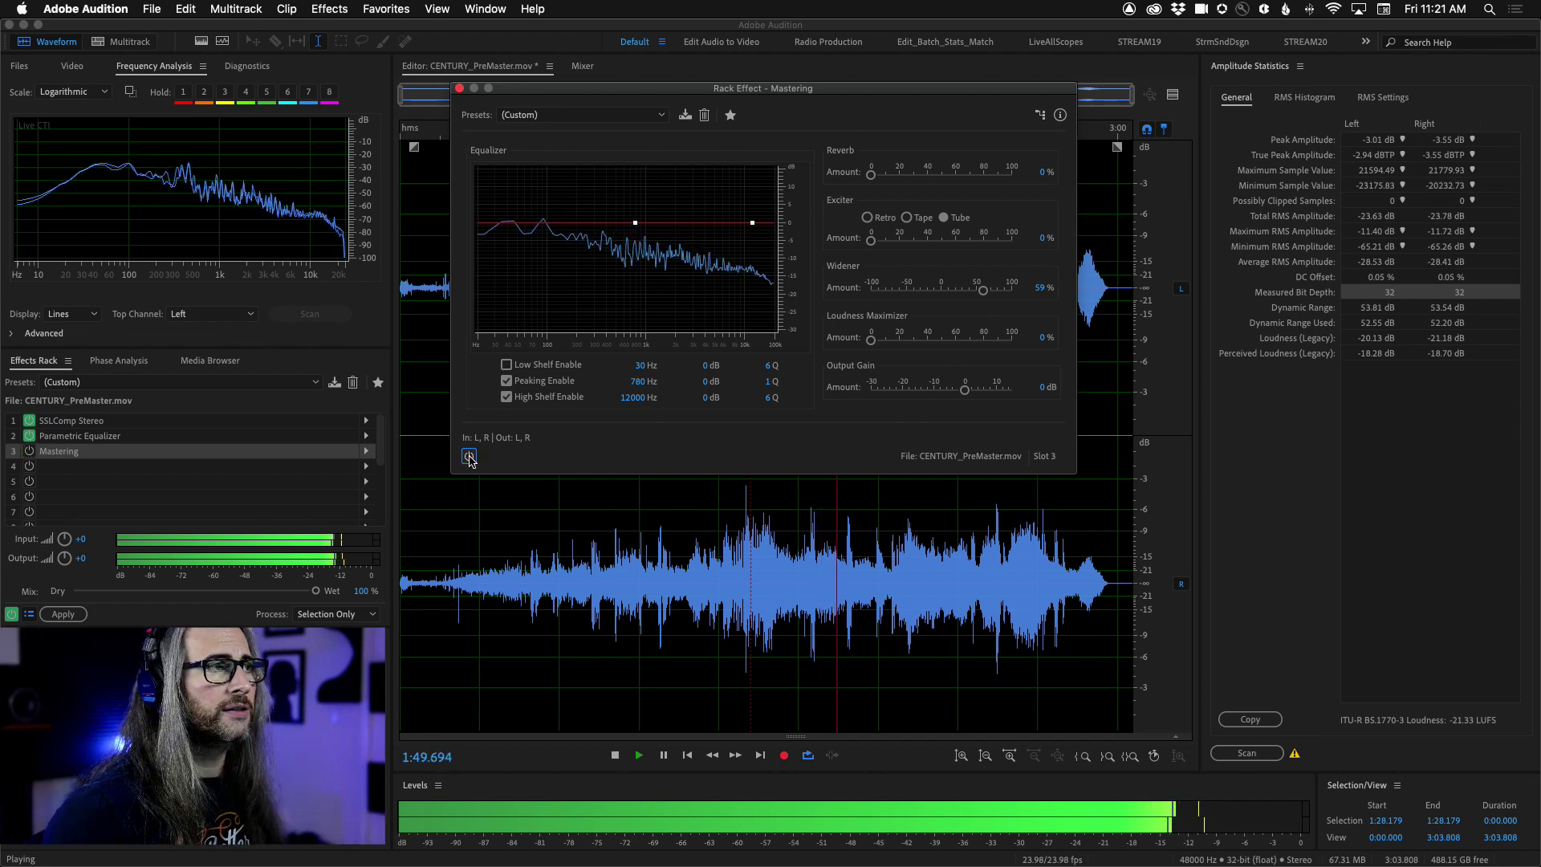
{"action": "left_click", "coordinate": [469, 457]}
{"action": "left_click_drag", "start_coordinate": [984, 289], "coordinate": [992, 294]}
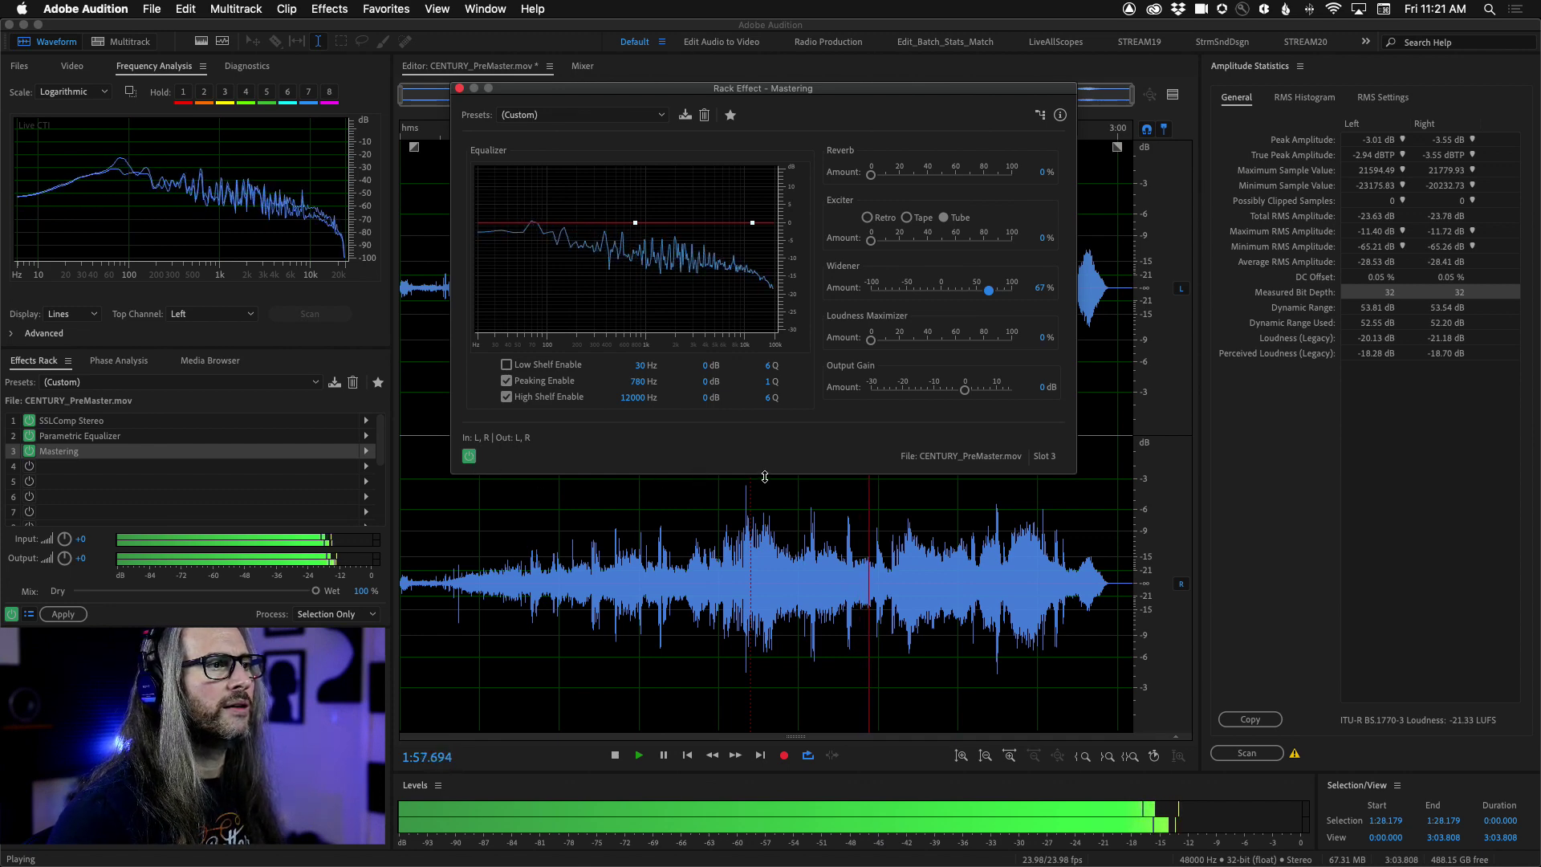
{"action": "key", "text": "space"}
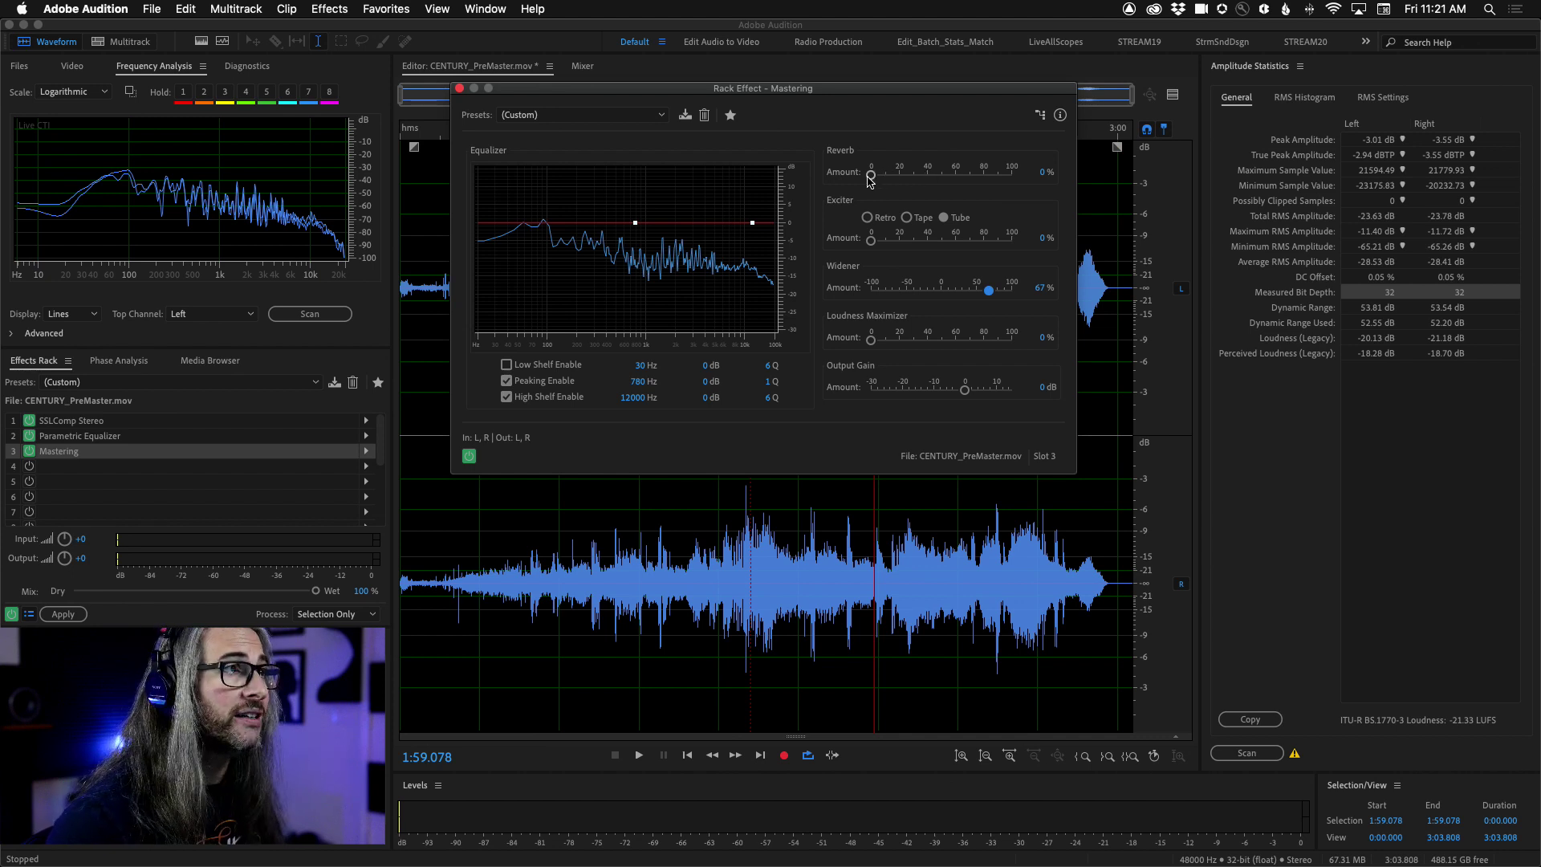
- Try the Mastering effect's Reverb amount at 79% while the track plays
{"action": "key", "text": "space"}
{"action": "left_click_drag", "start_coordinate": [873, 179], "coordinate": [986, 177]}
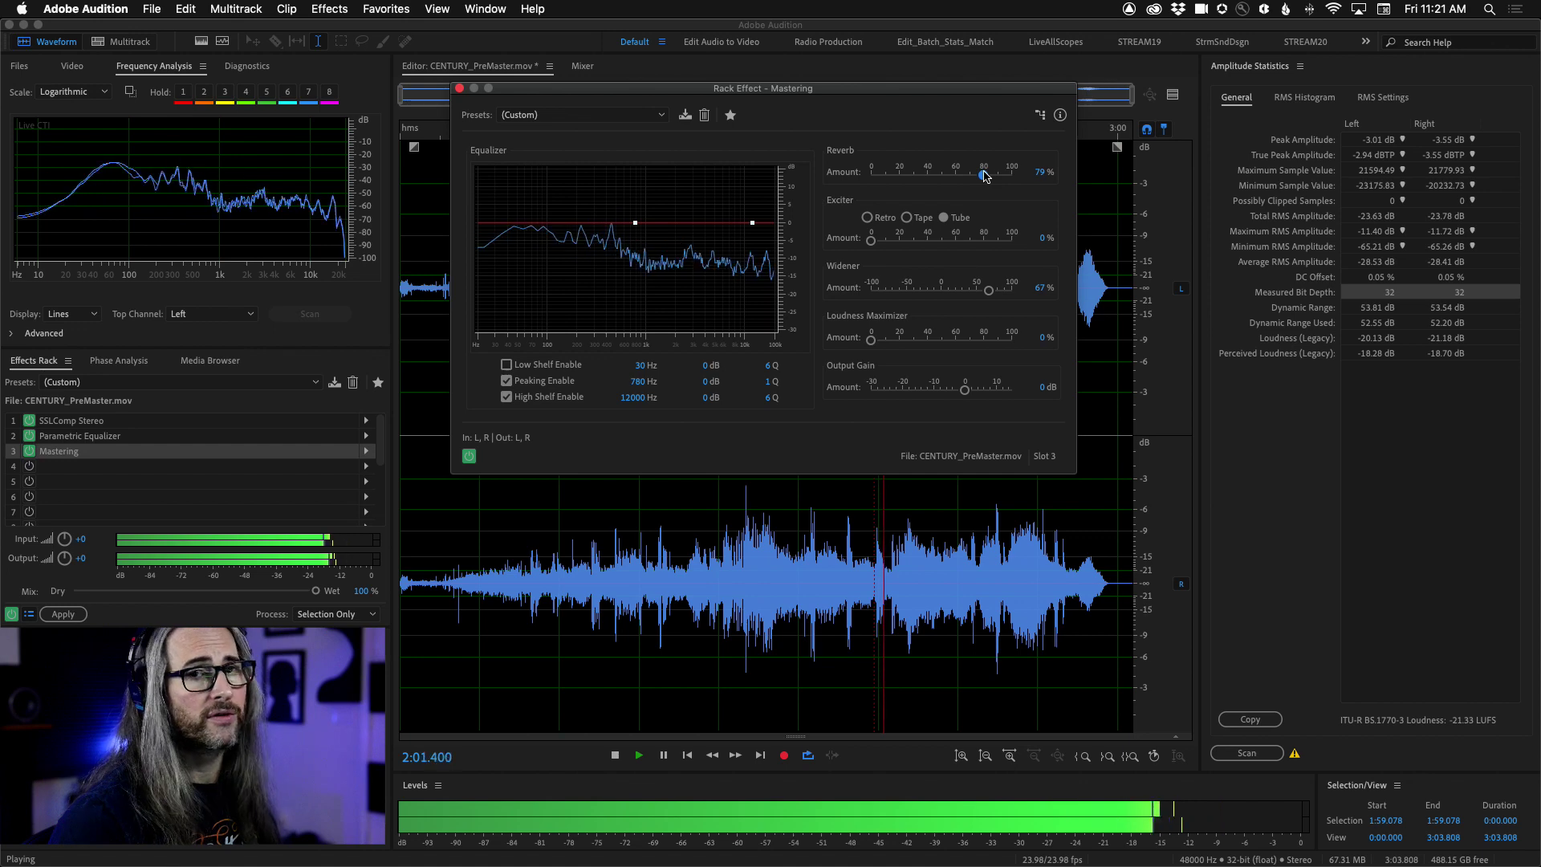
{"action": "key", "text": "space"}
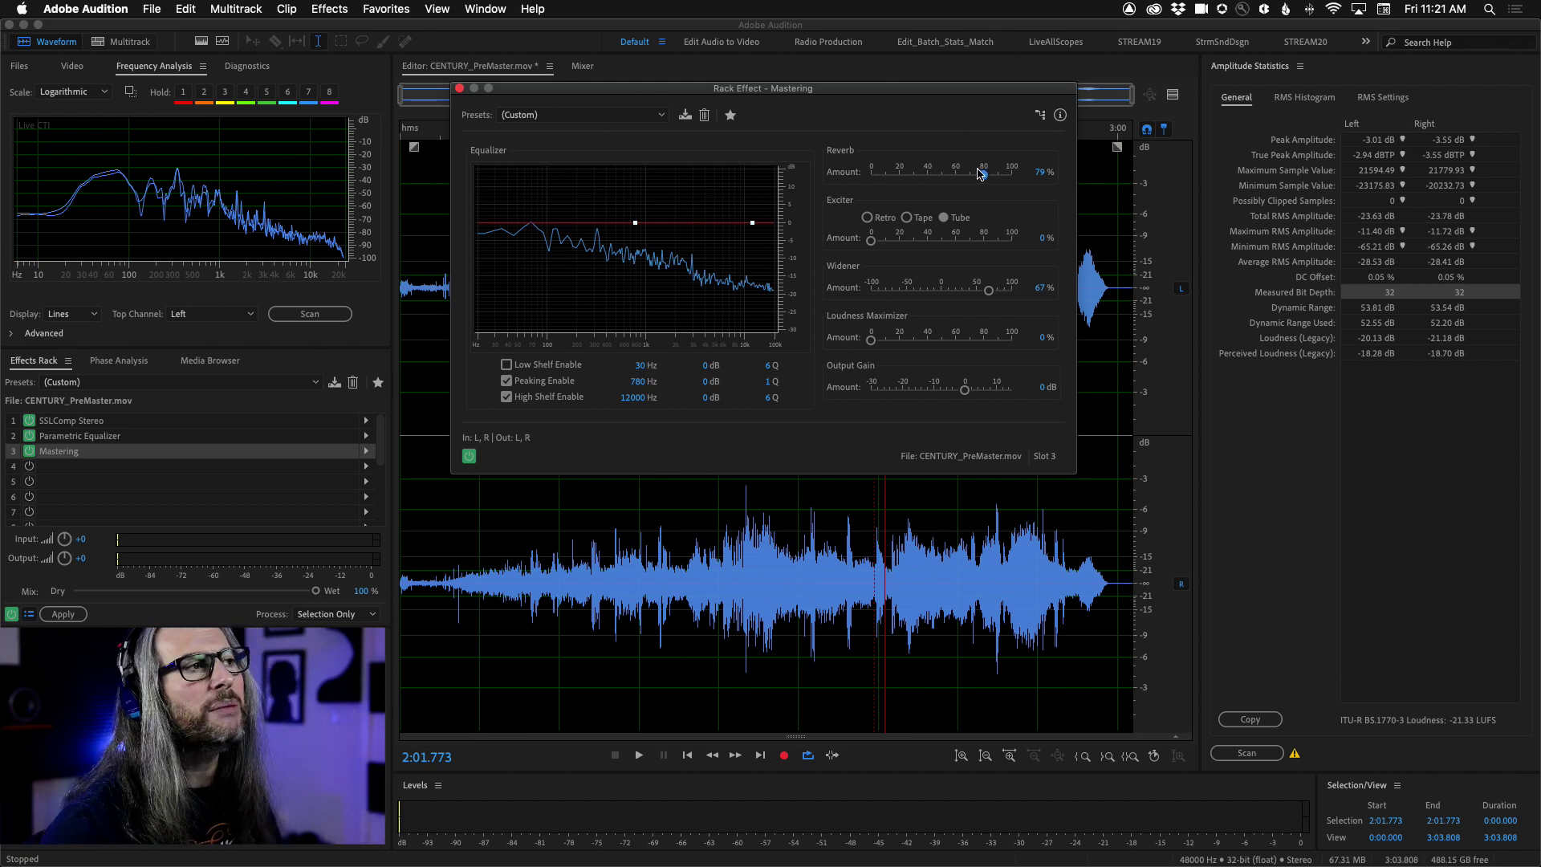
- Lower the Reverb amount to 0% and set it to 17% while listening to the track
{"action": "left_click_drag", "start_coordinate": [984, 175], "coordinate": [868, 176]}
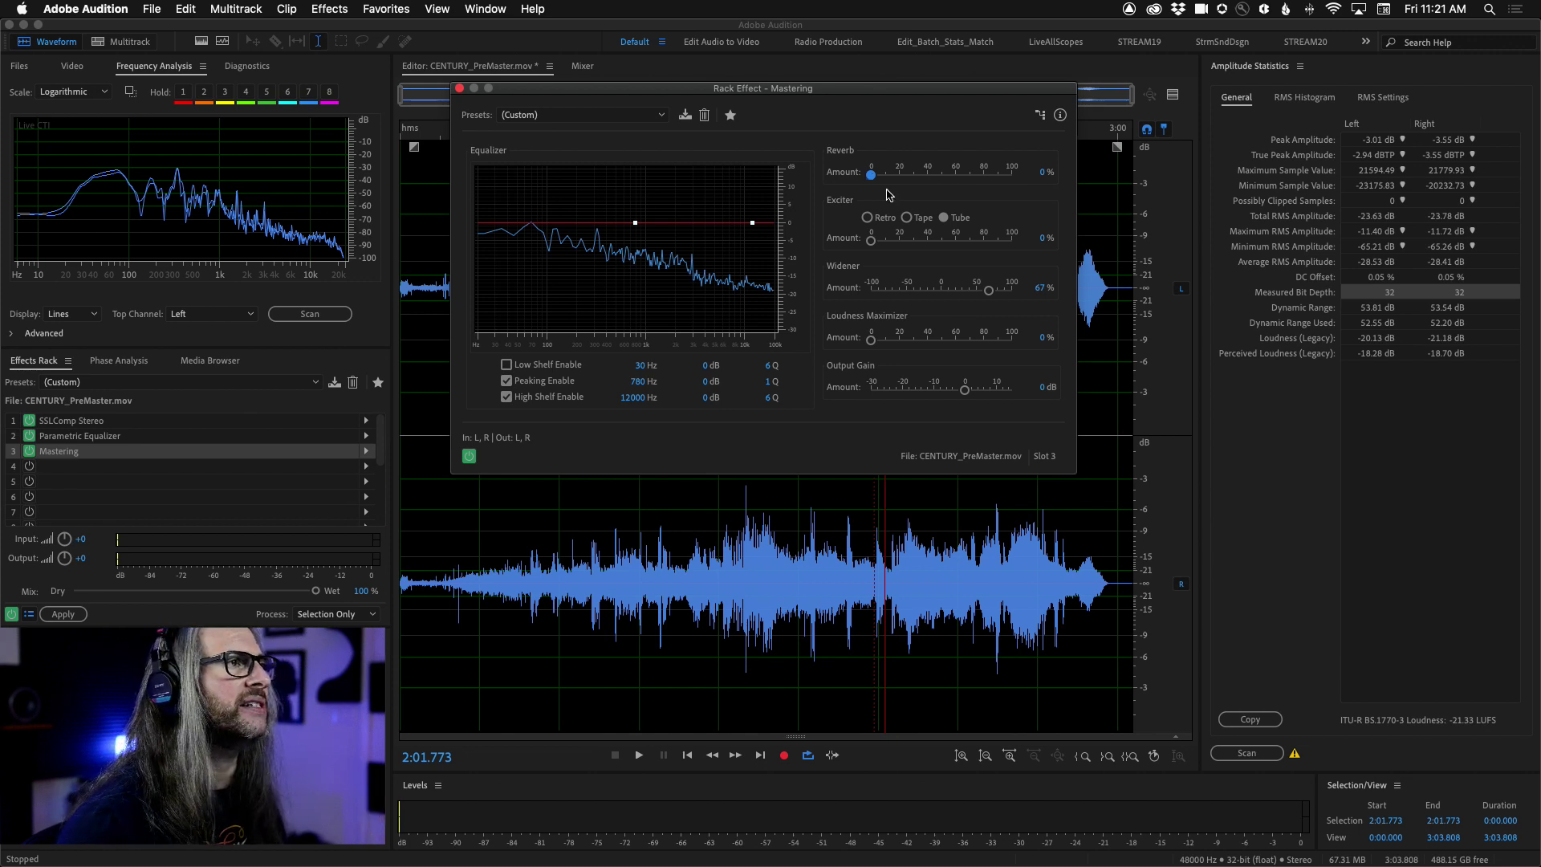
{"action": "left_click_drag", "start_coordinate": [871, 174], "coordinate": [893, 178]}
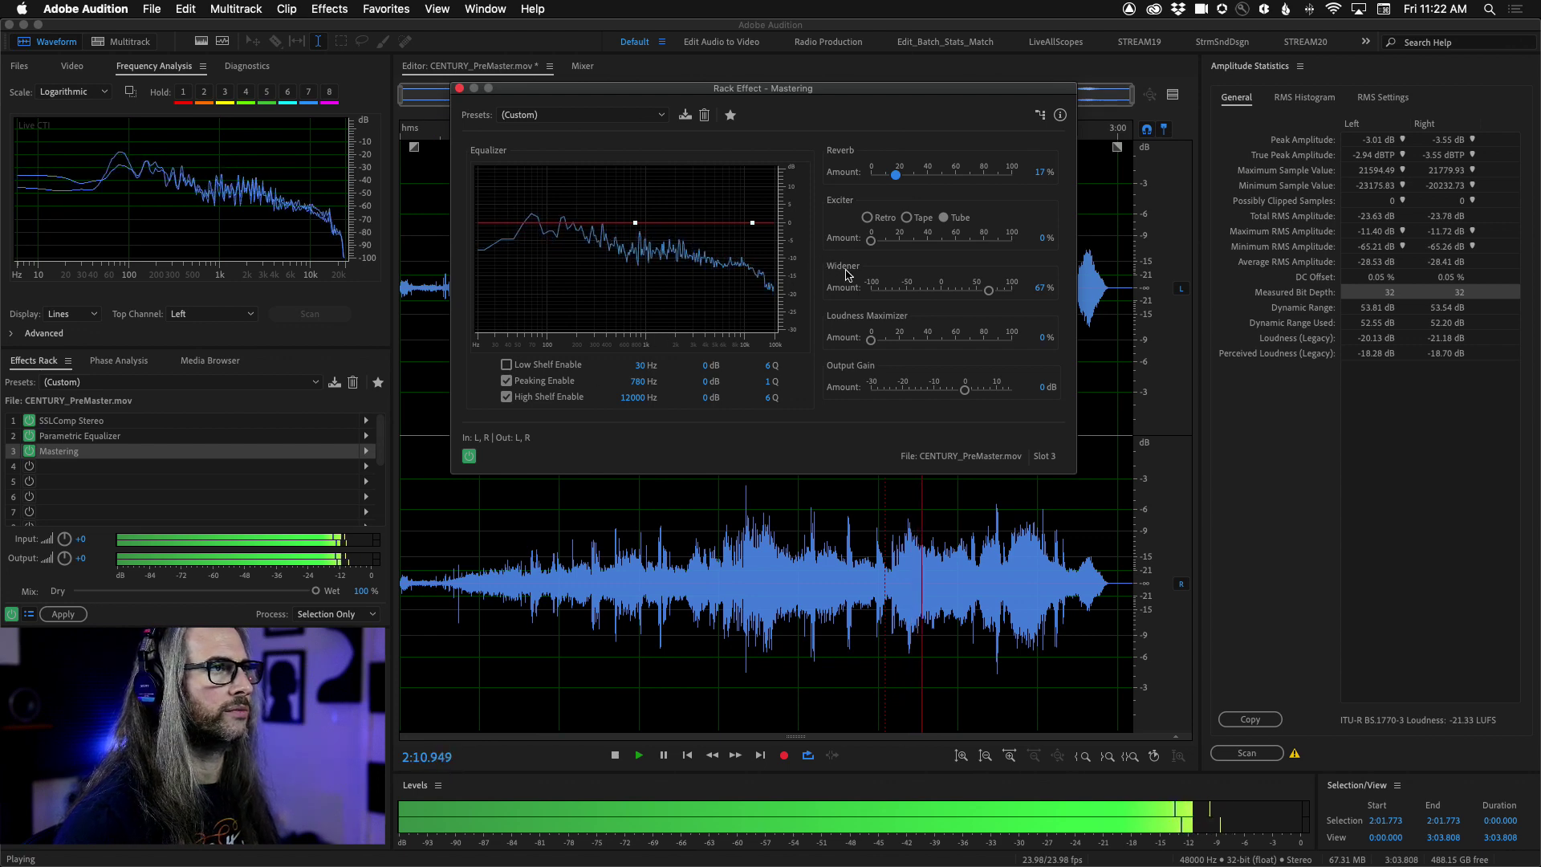
{"action": "key", "text": "space"}
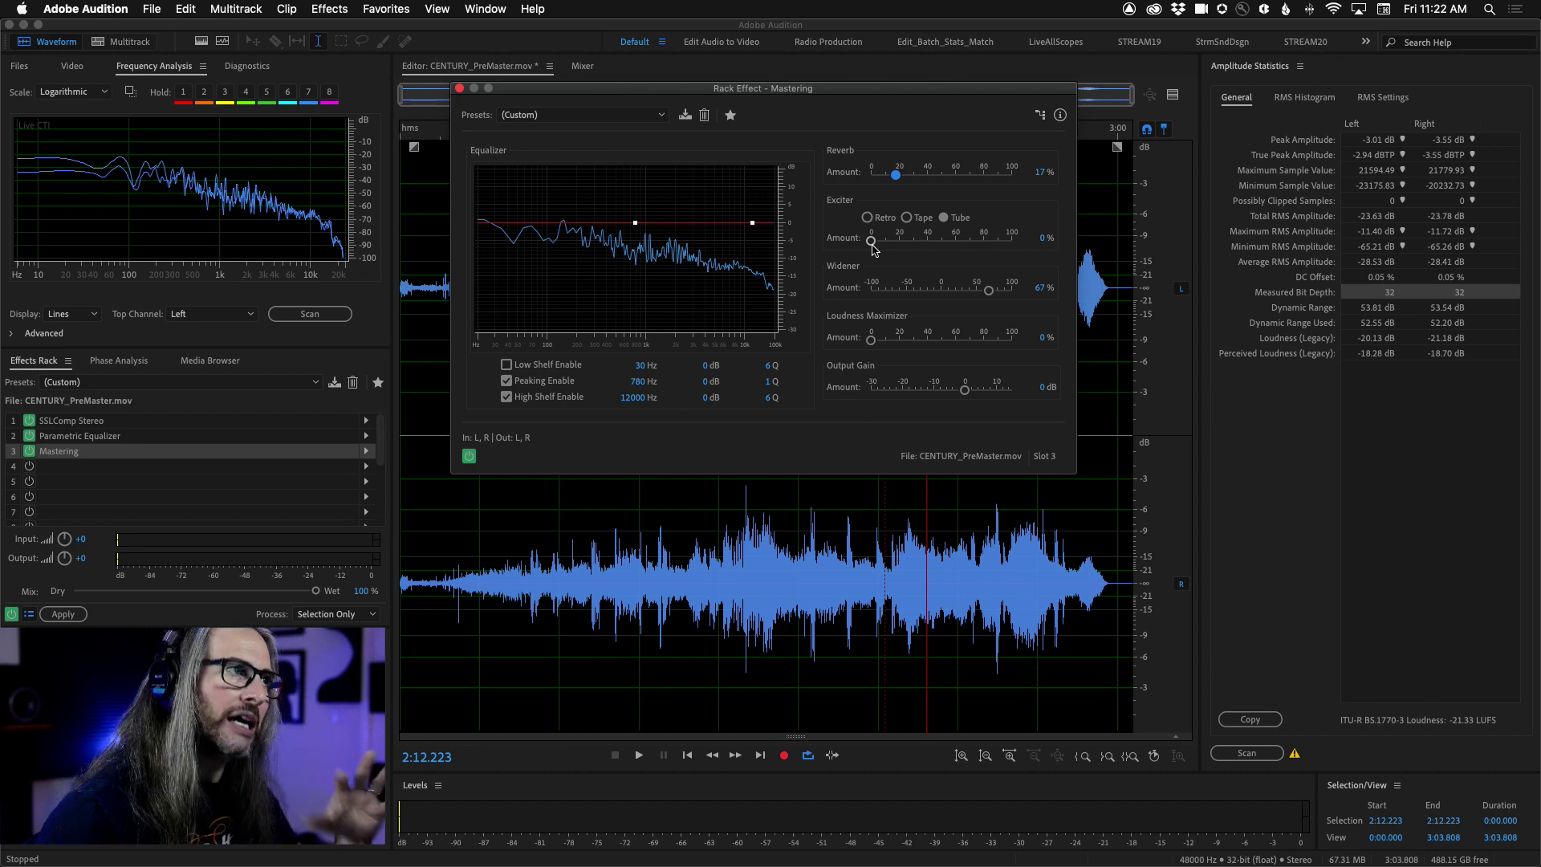
- Audition the Tube Exciter during playback with amounts of 72%, 0% and 100%
{"action": "left_click_drag", "start_coordinate": [872, 242], "coordinate": [975, 242]}
{"action": "key", "text": "space"}
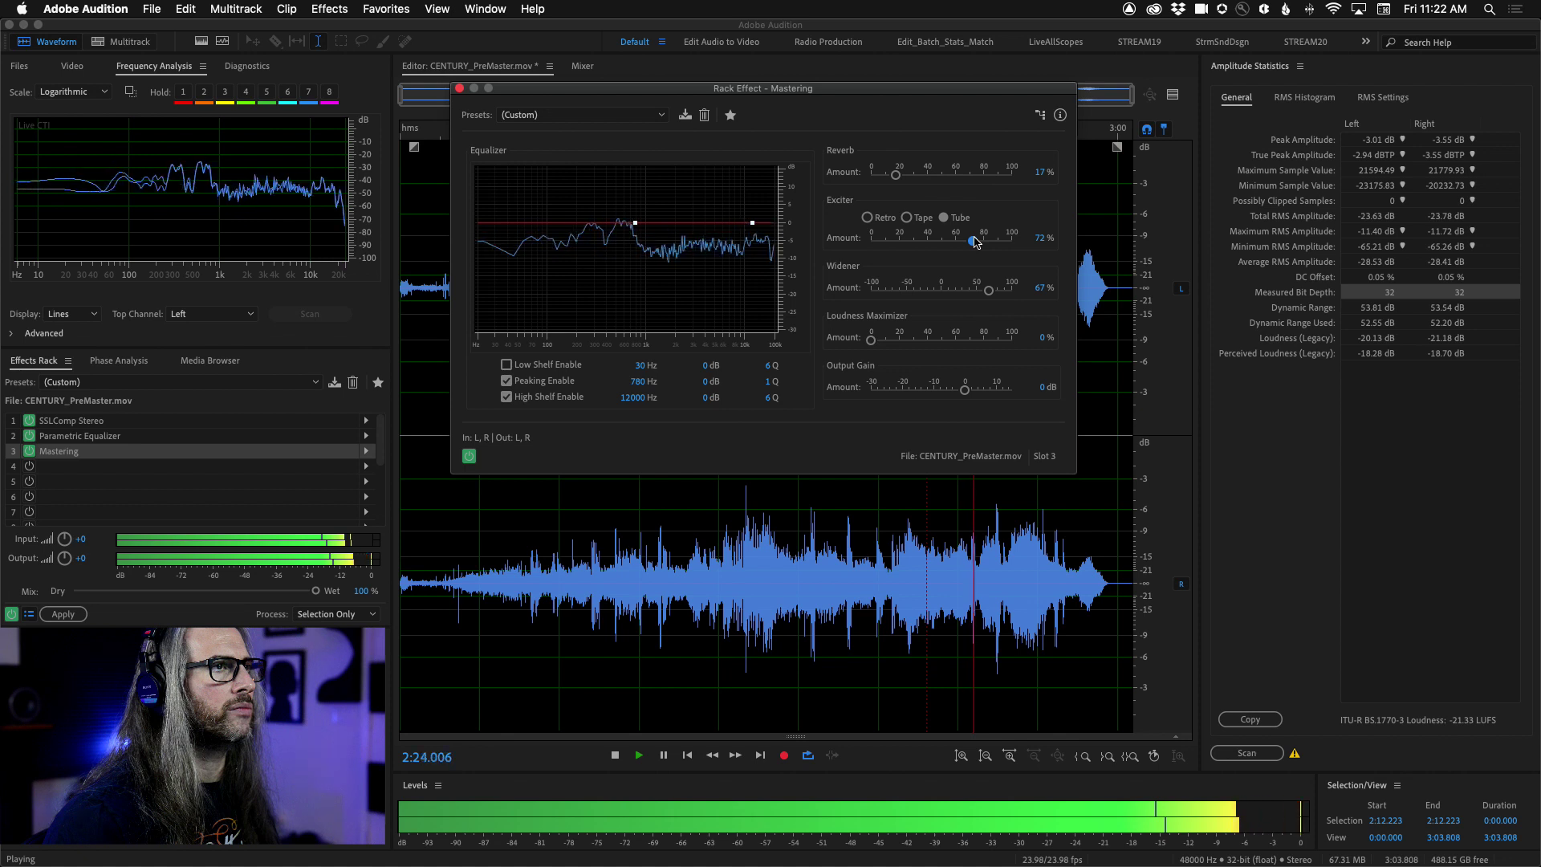
{"action": "left_click_drag", "start_coordinate": [977, 242], "coordinate": [852, 253]}
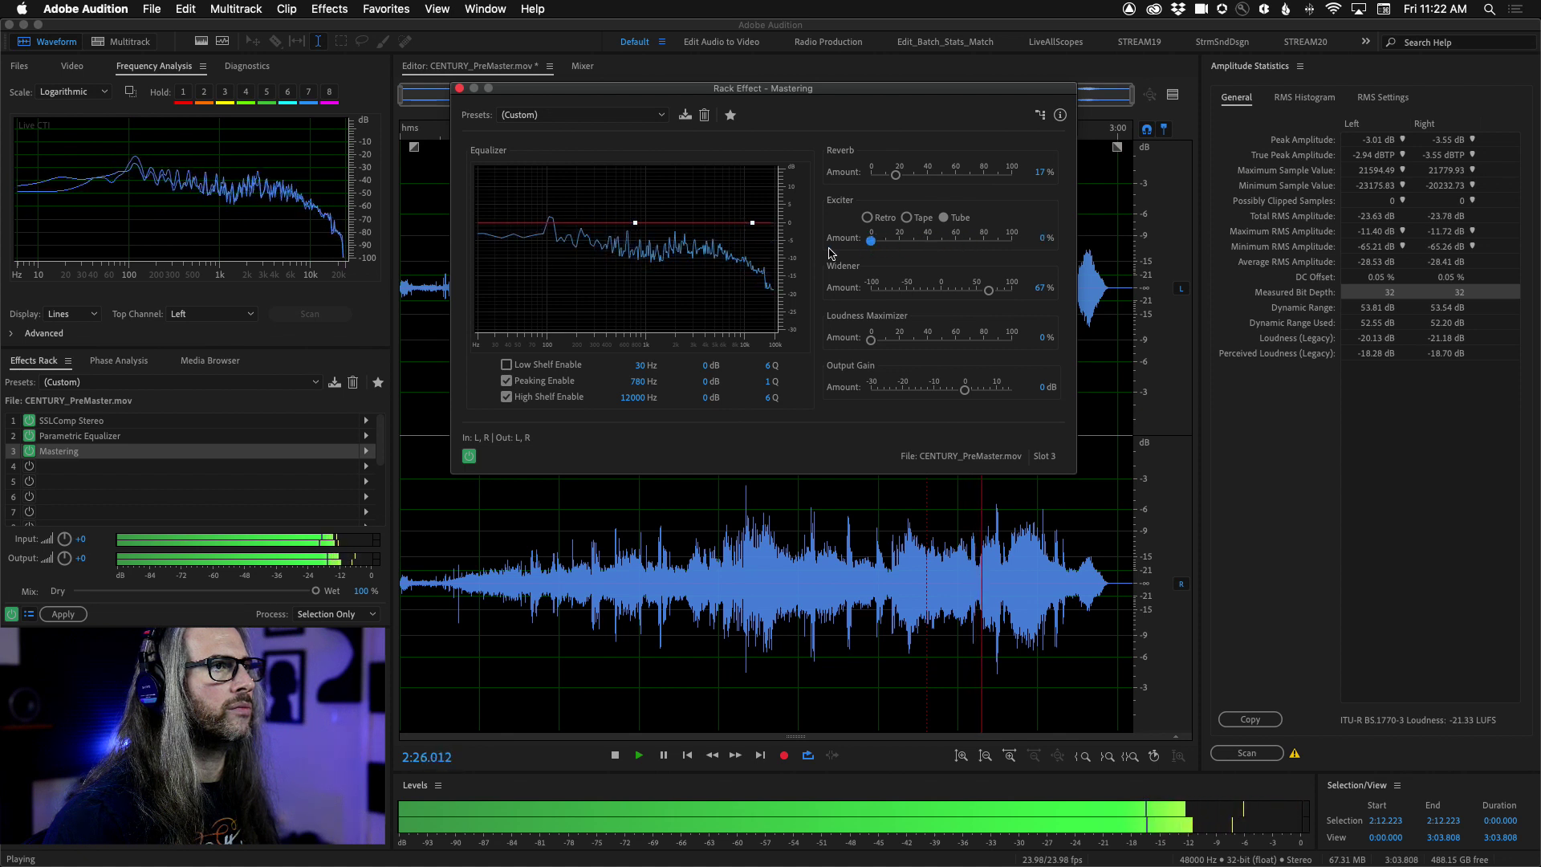
{"action": "left_click_drag", "start_coordinate": [868, 249], "coordinate": [1013, 240]}
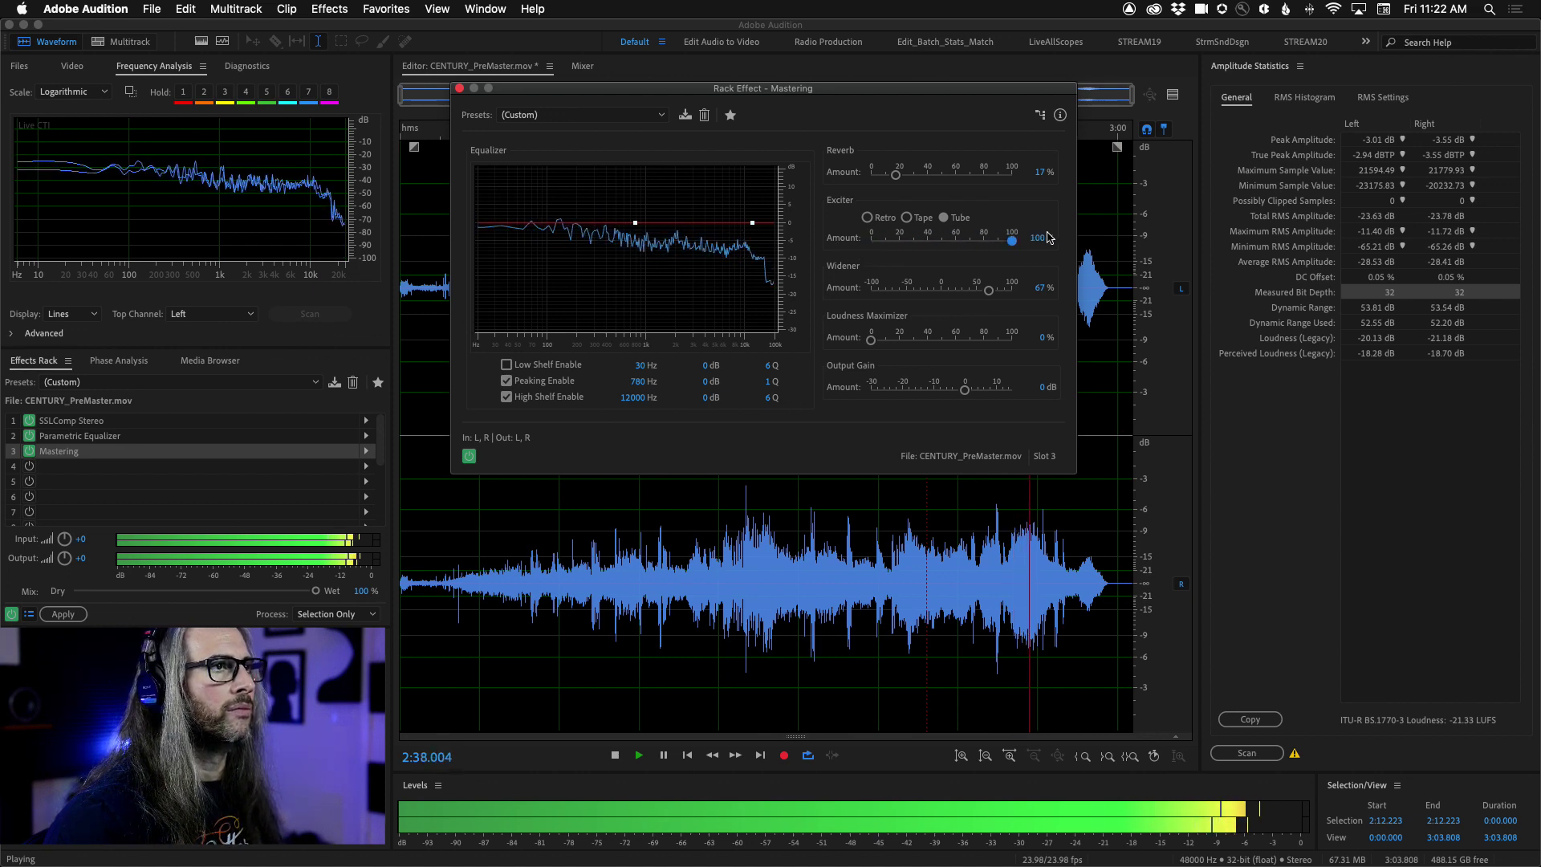
{"action": "key", "text": "space"}
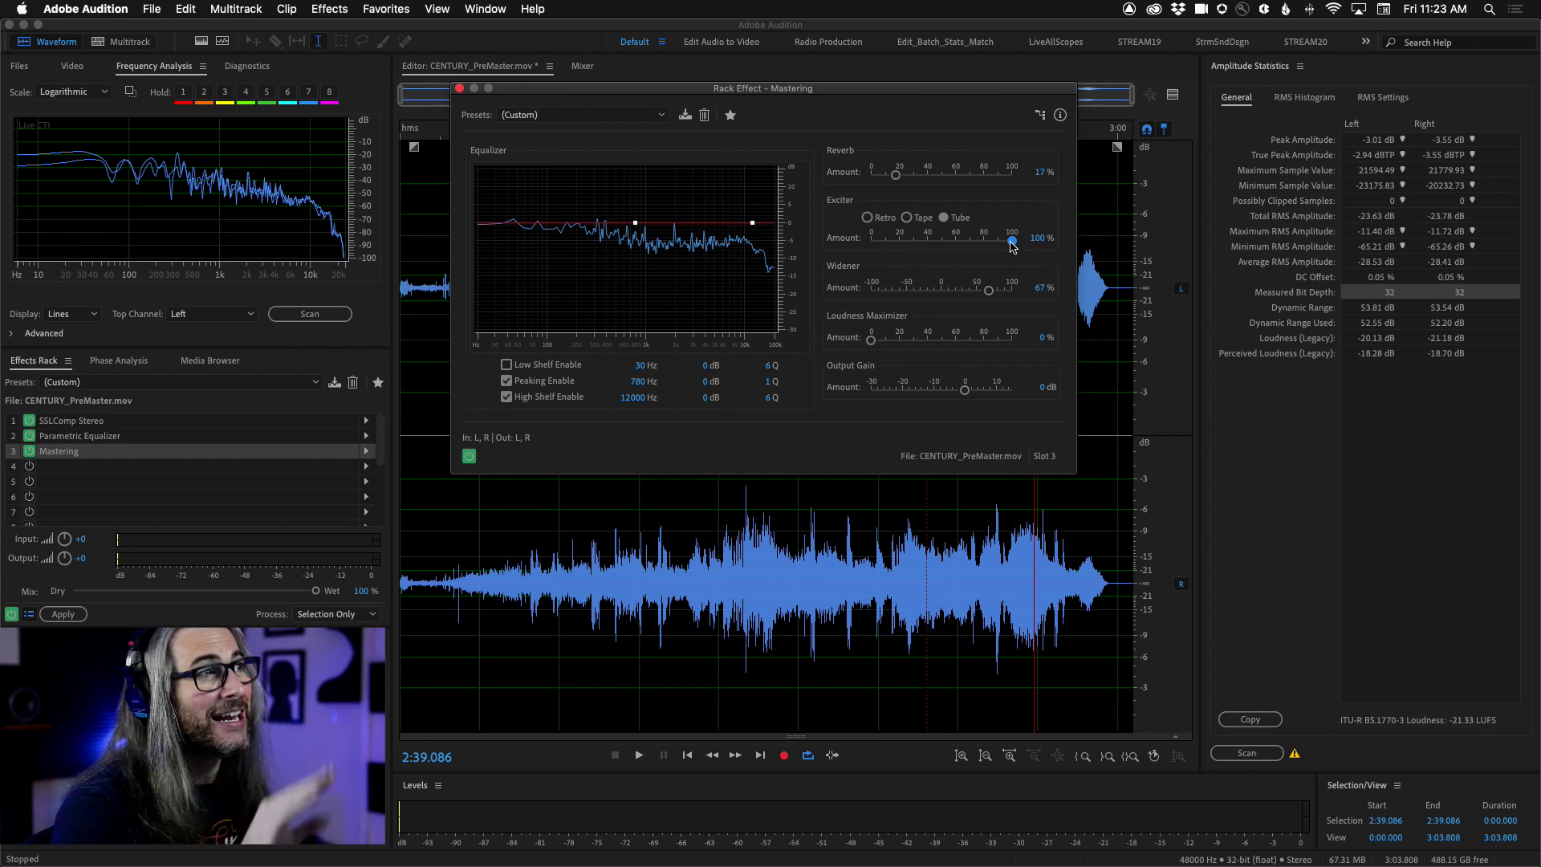
- Set the Mastering effect's Tube Exciter amount to 6%
{"action": "left_click_drag", "start_coordinate": [1013, 247], "coordinate": [858, 246]}
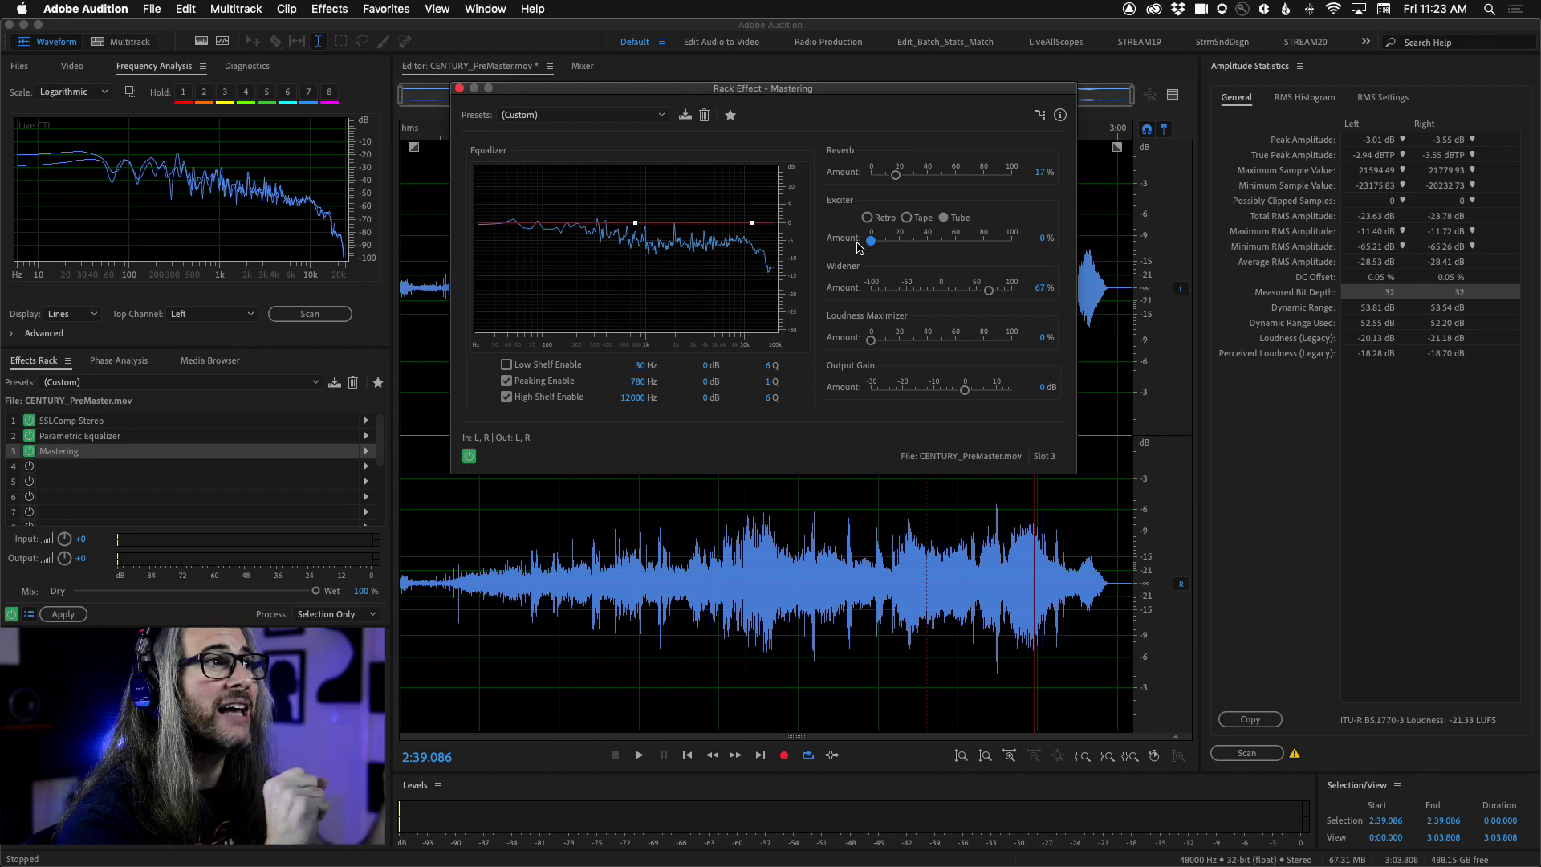
{"action": "left_click_drag", "start_coordinate": [874, 244], "coordinate": [880, 248]}
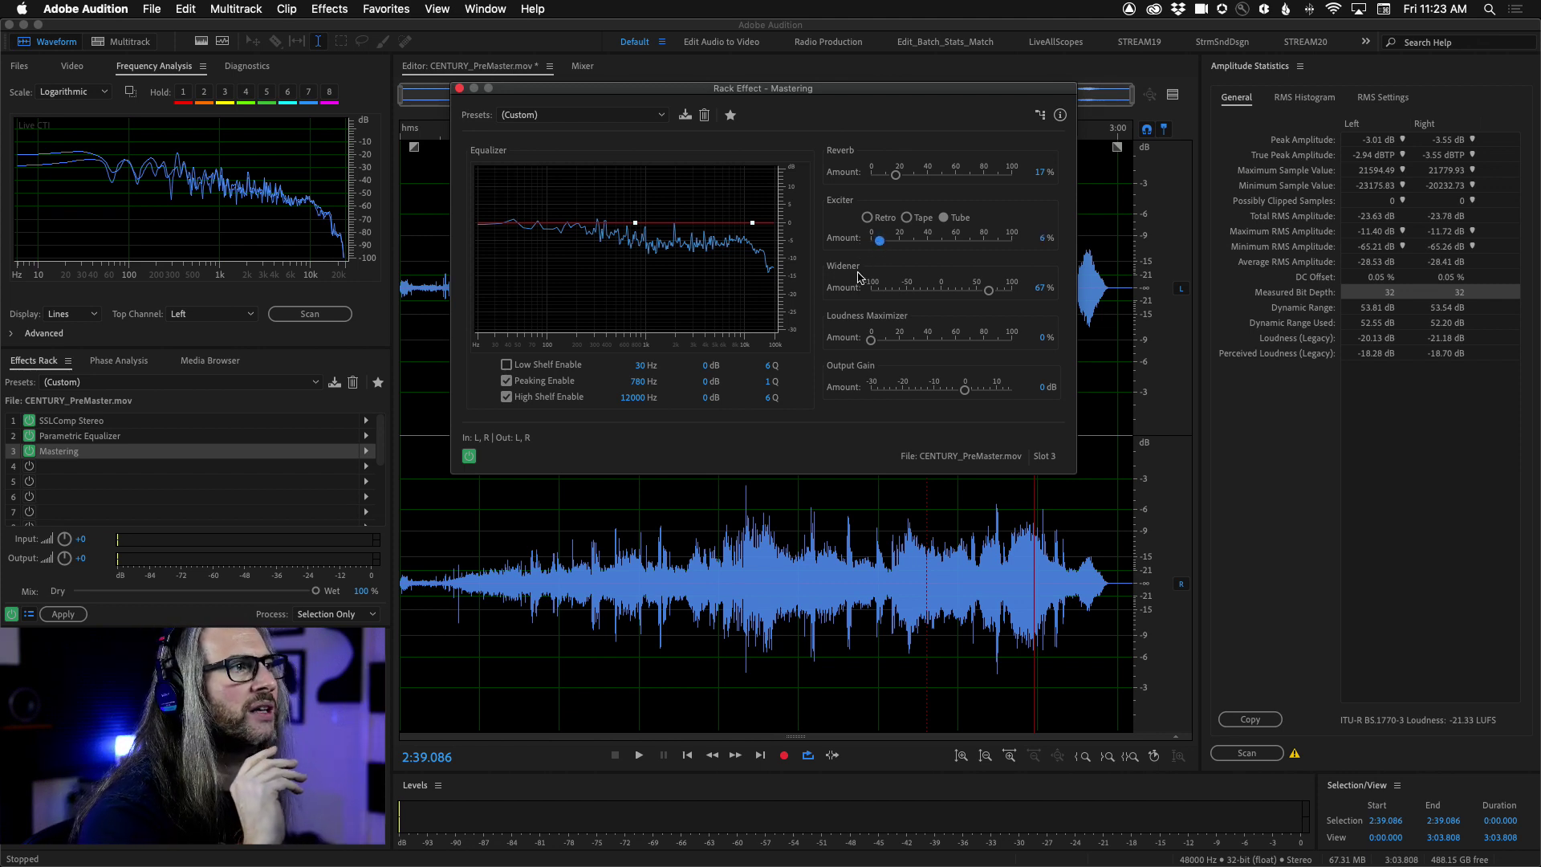
- Close the Mastering effect's settings and add a Multiband Compressor to slot 4 of the Effects Rack
{"action": "left_click", "coordinate": [459, 88]}
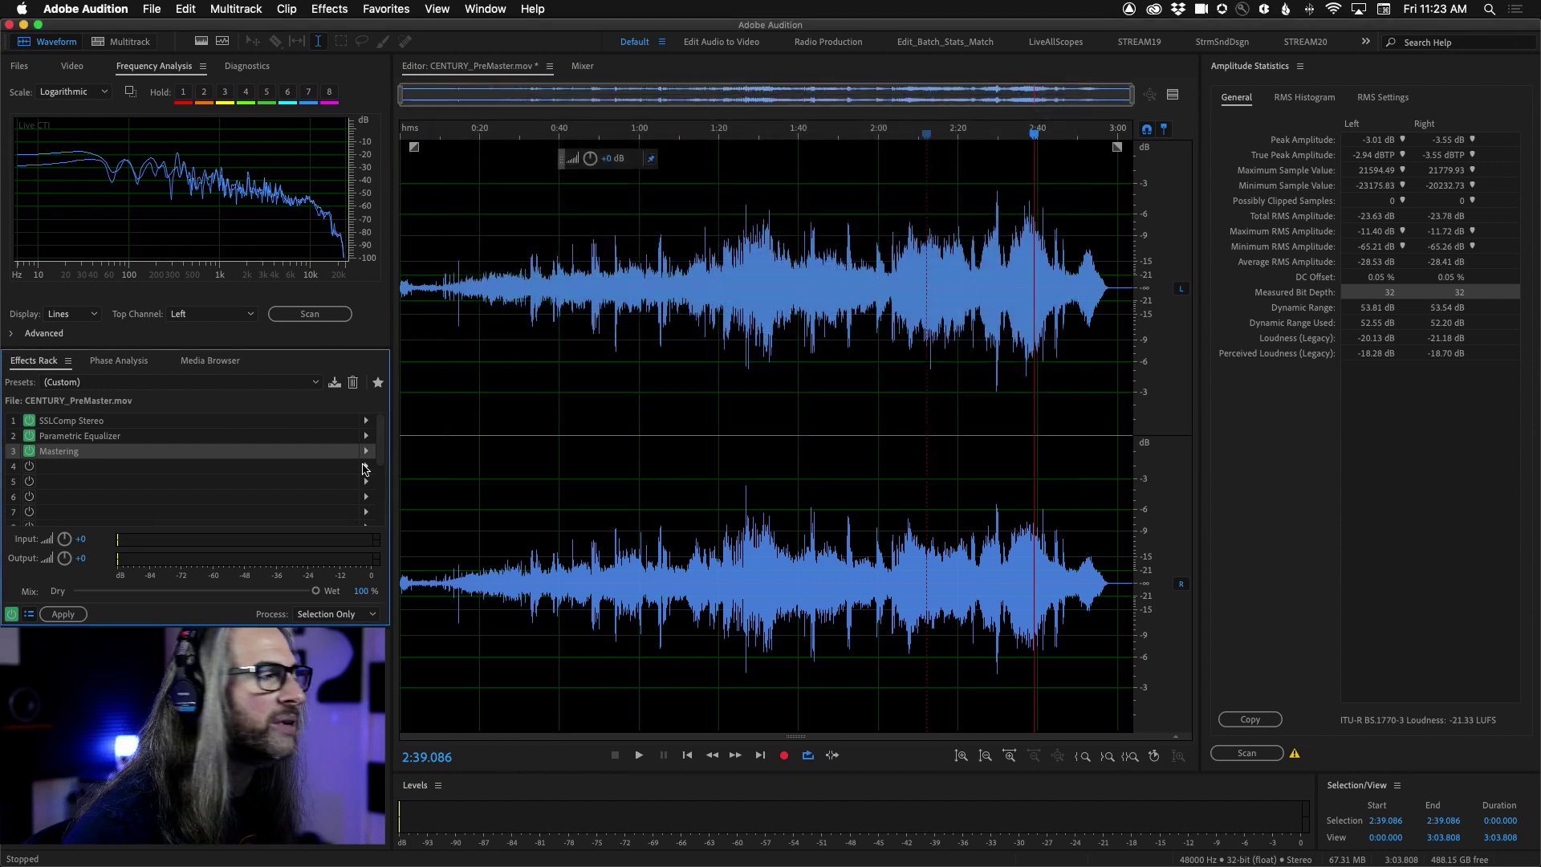
{"action": "left_click", "coordinate": [366, 467]}
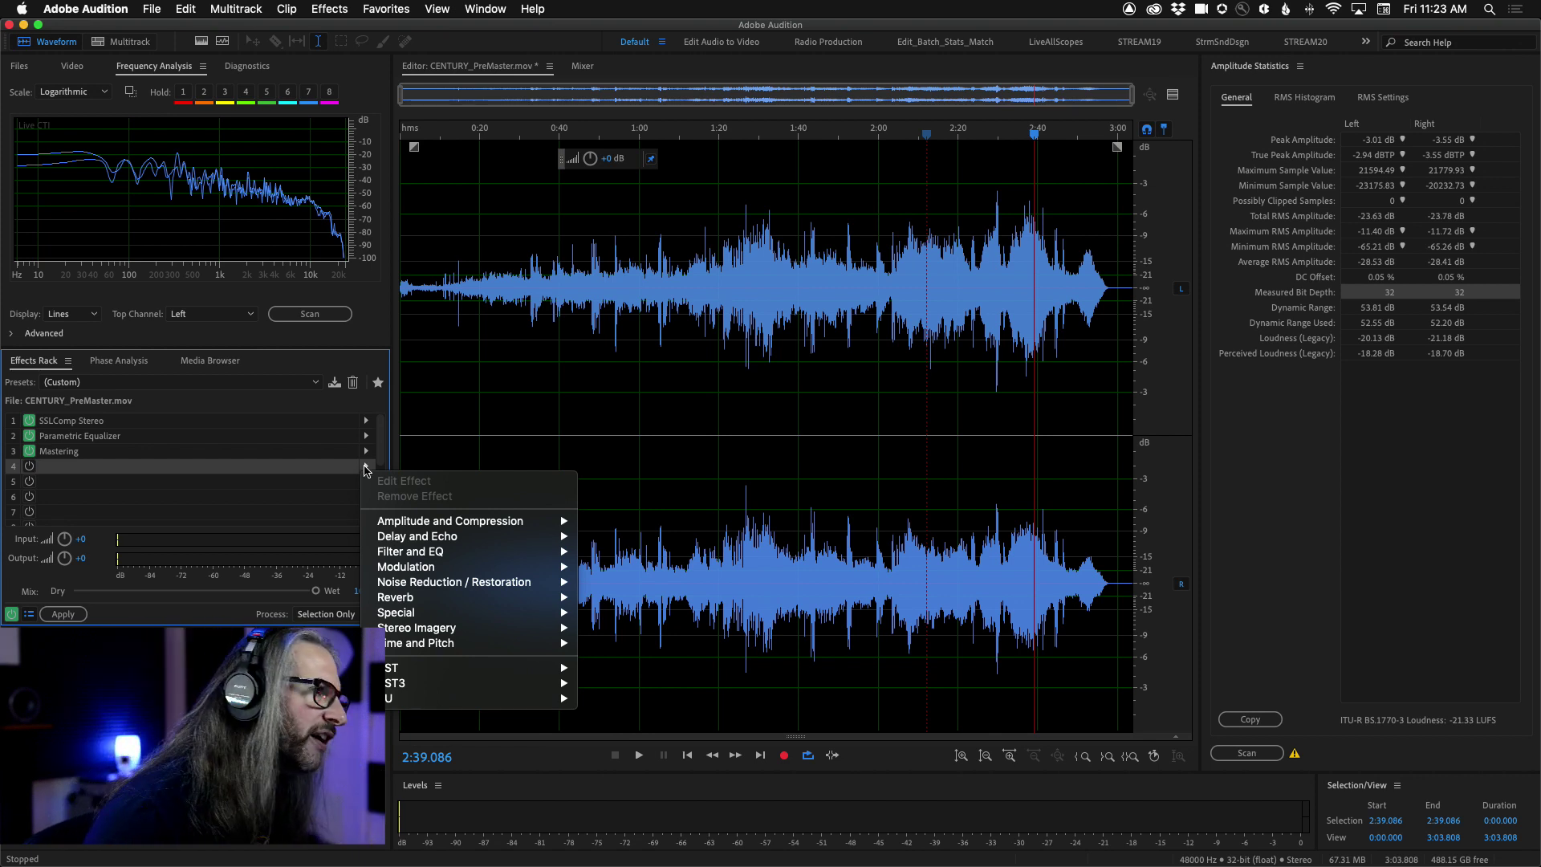
{"action": "mouse_move", "coordinate": [493, 528]}
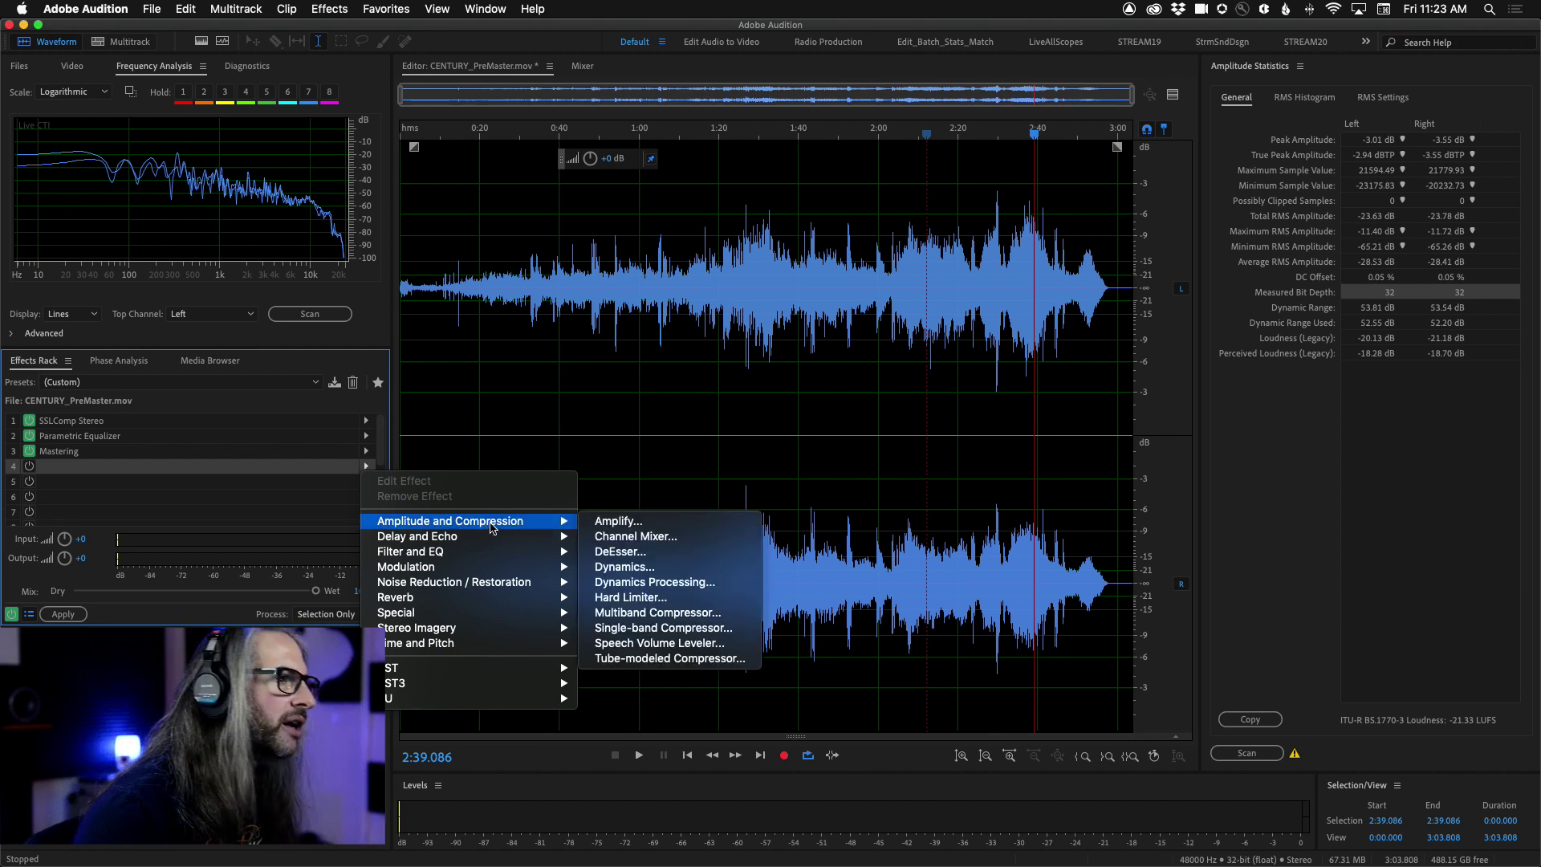
{"action": "left_click", "coordinate": [738, 613]}
{"action": "left_click_drag", "start_coordinate": [730, 183], "coordinate": [751, 27]}
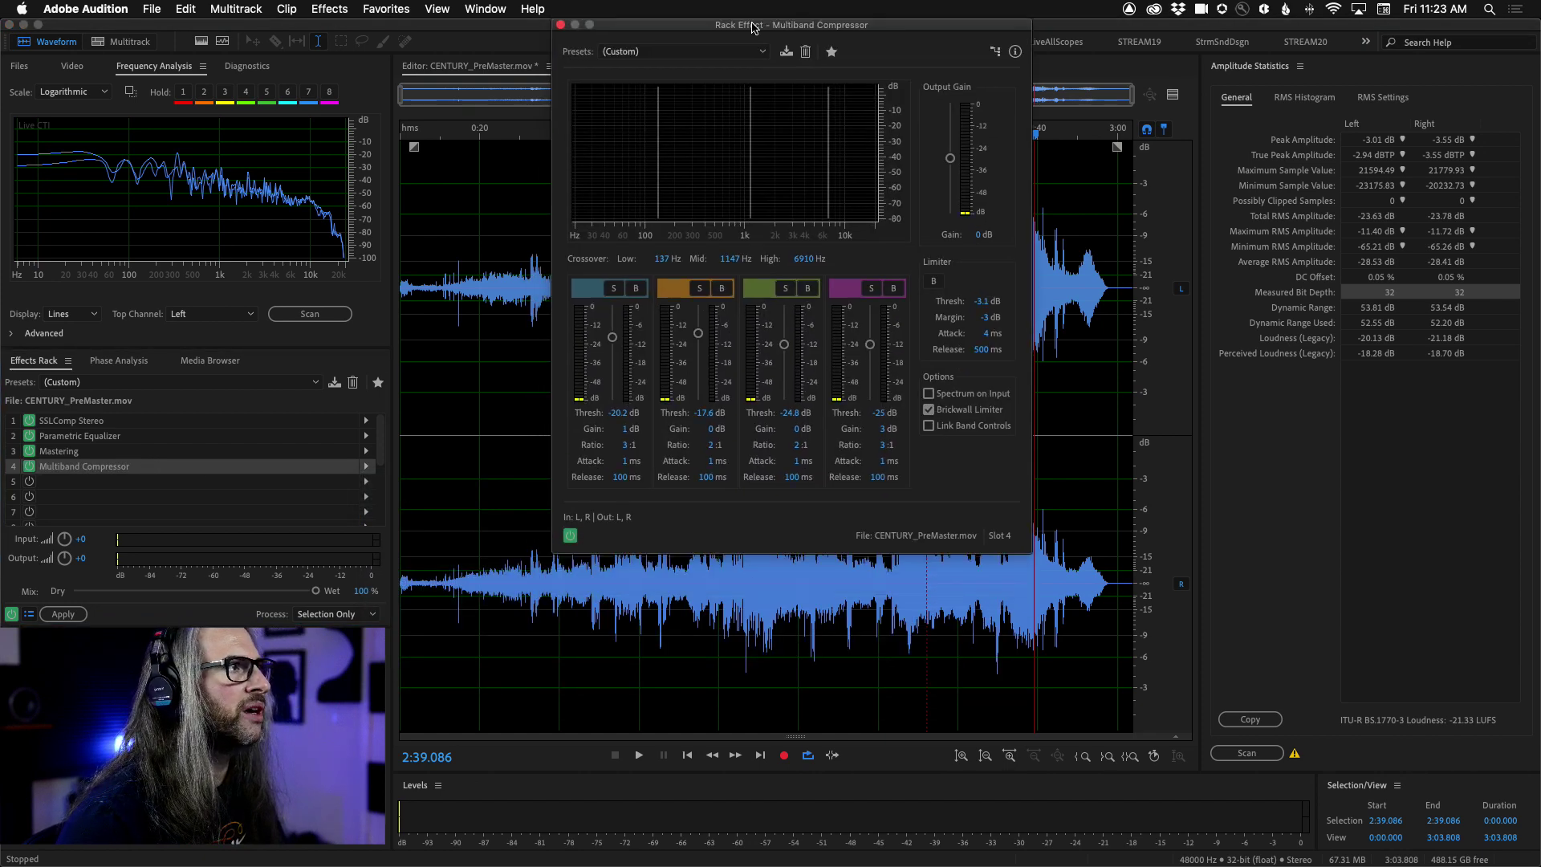
- Load the Multiband Compressor's Broadcast preset and bypass all four of its frequency bands
{"action": "left_click", "coordinate": [753, 51]}
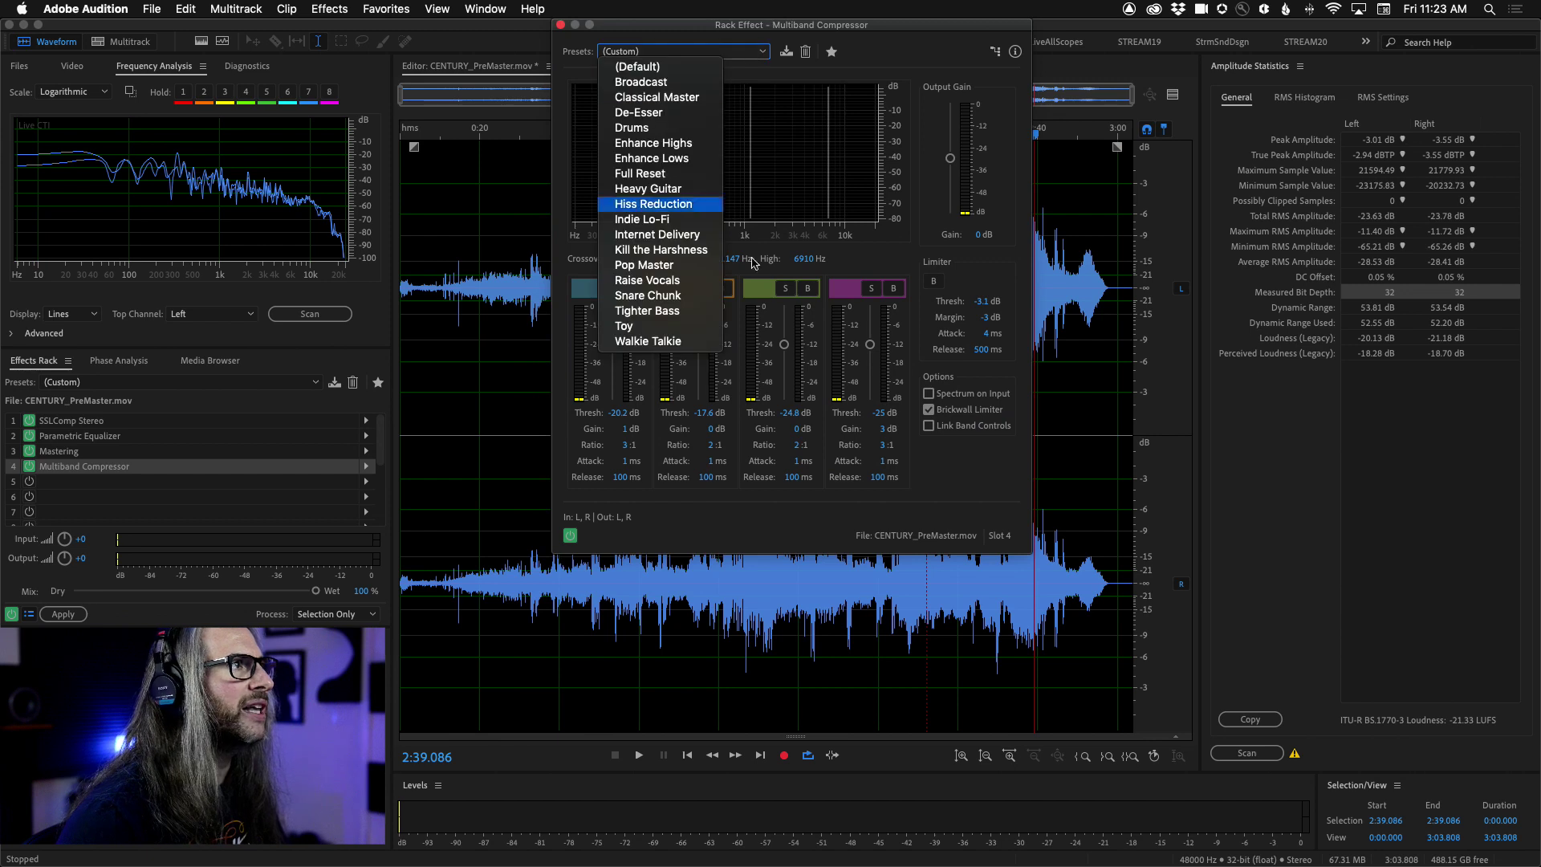
{"action": "left_click", "coordinate": [646, 82]}
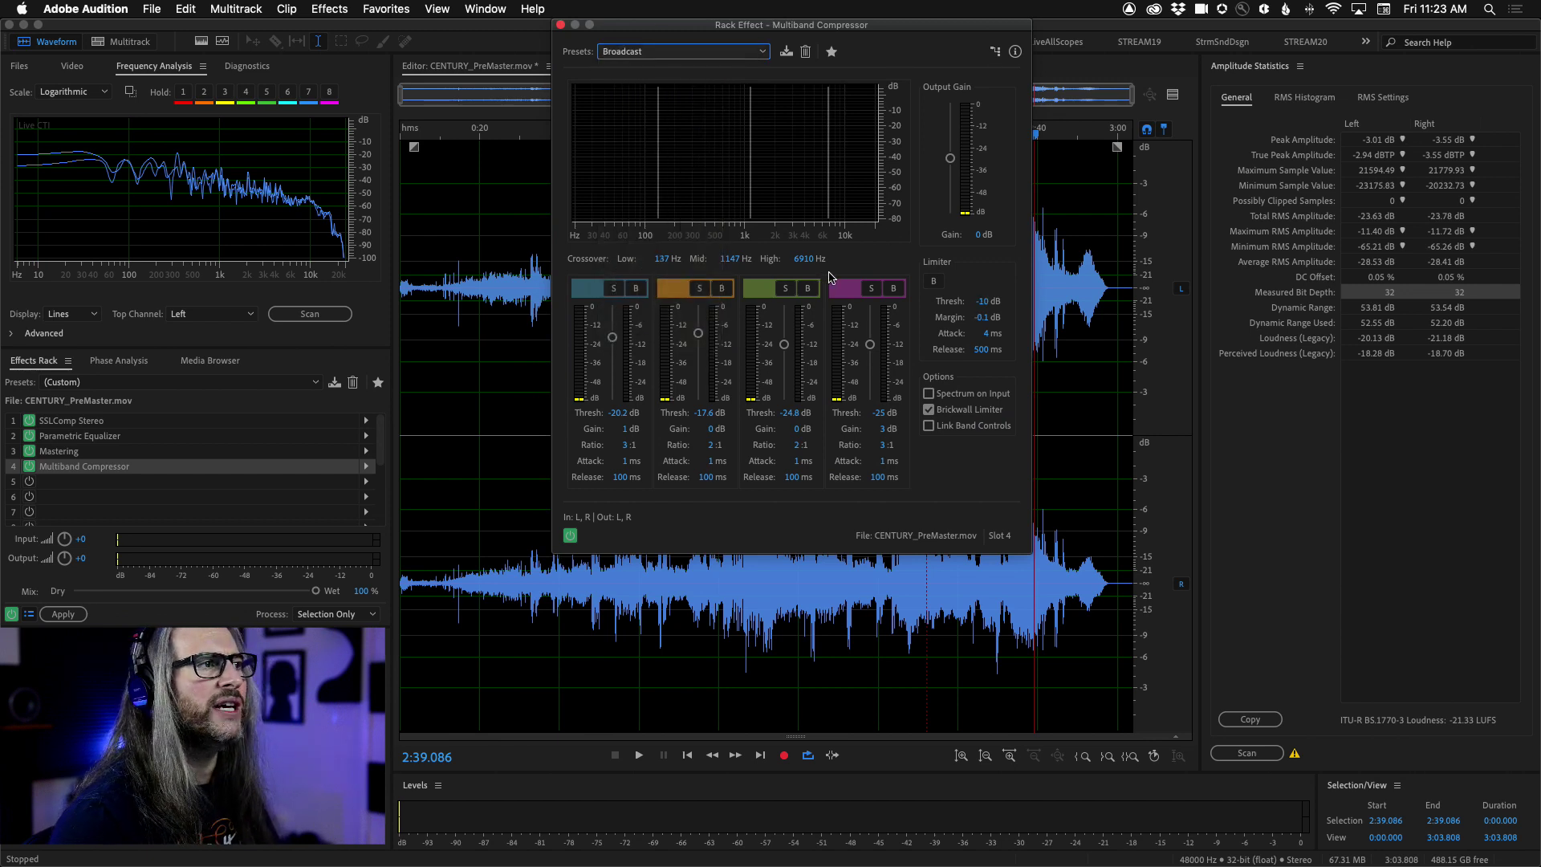
{"action": "left_click", "coordinate": [638, 289]}
{"action": "left_click", "coordinate": [721, 288]}
{"action": "left_click", "coordinate": [807, 289]}
{"action": "left_click", "coordinate": [893, 289]}
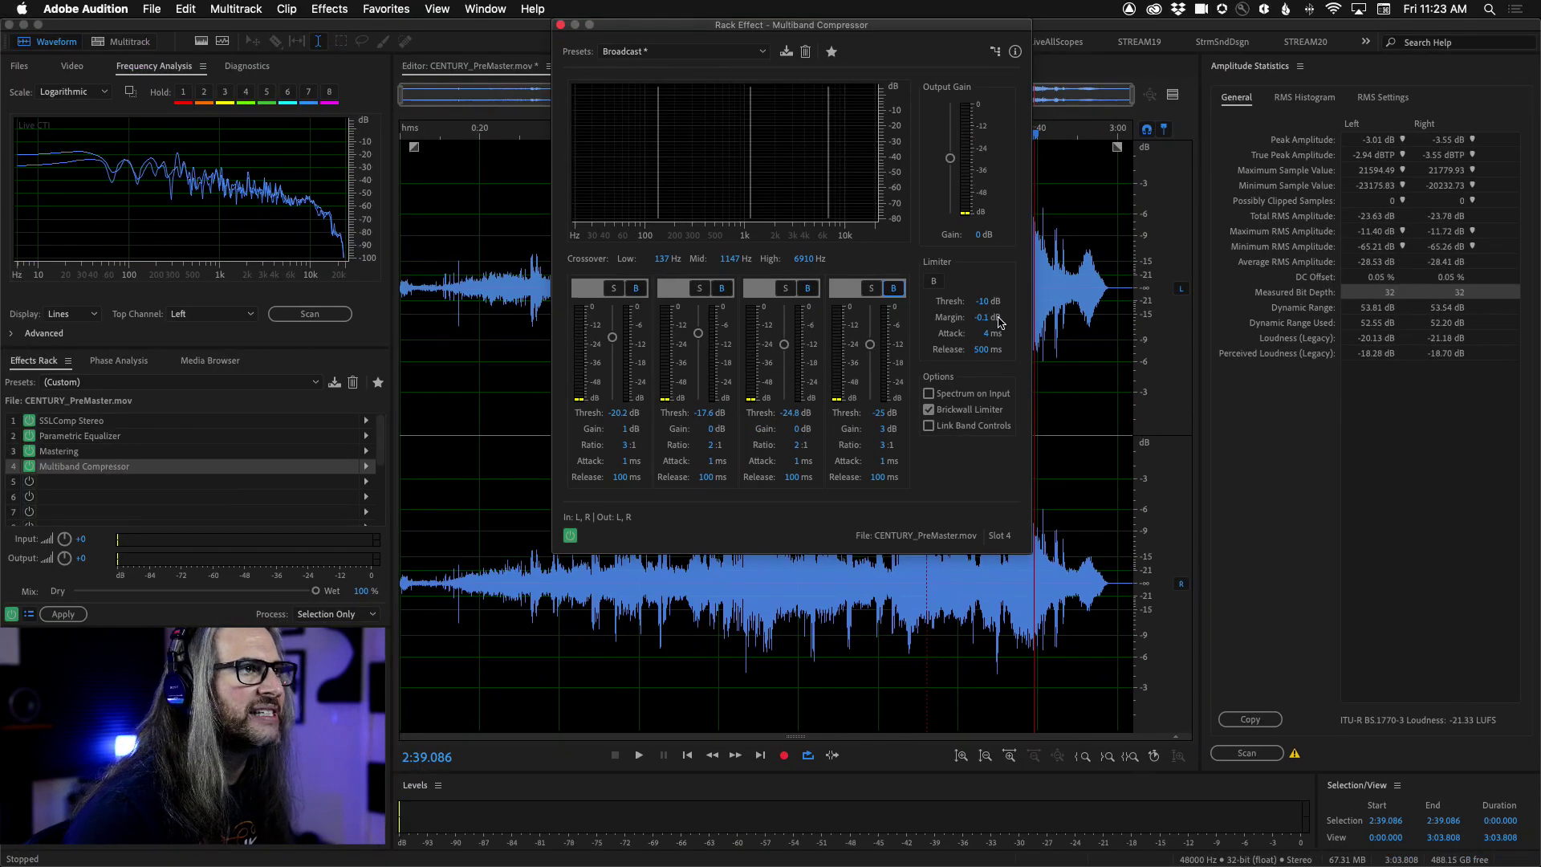
- Set the Multiband Compressor's limiter margin to -5 dB and its threshold to -0.1 dB
{"action": "left_click", "coordinate": [995, 185]}
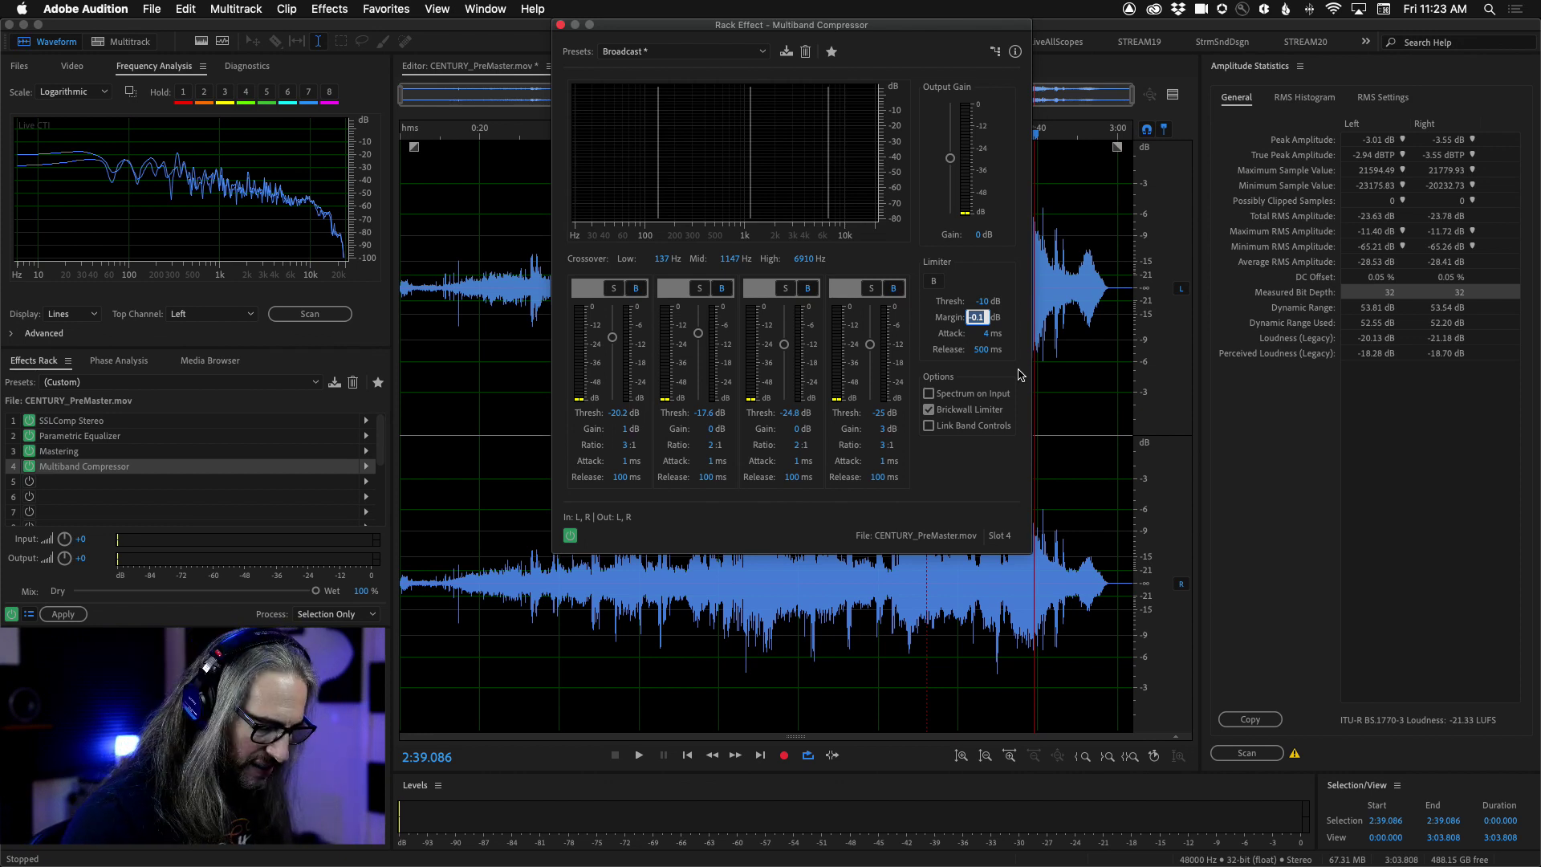
{"action": "type", "text": "-6"}
{"action": "key", "text": "Return"}
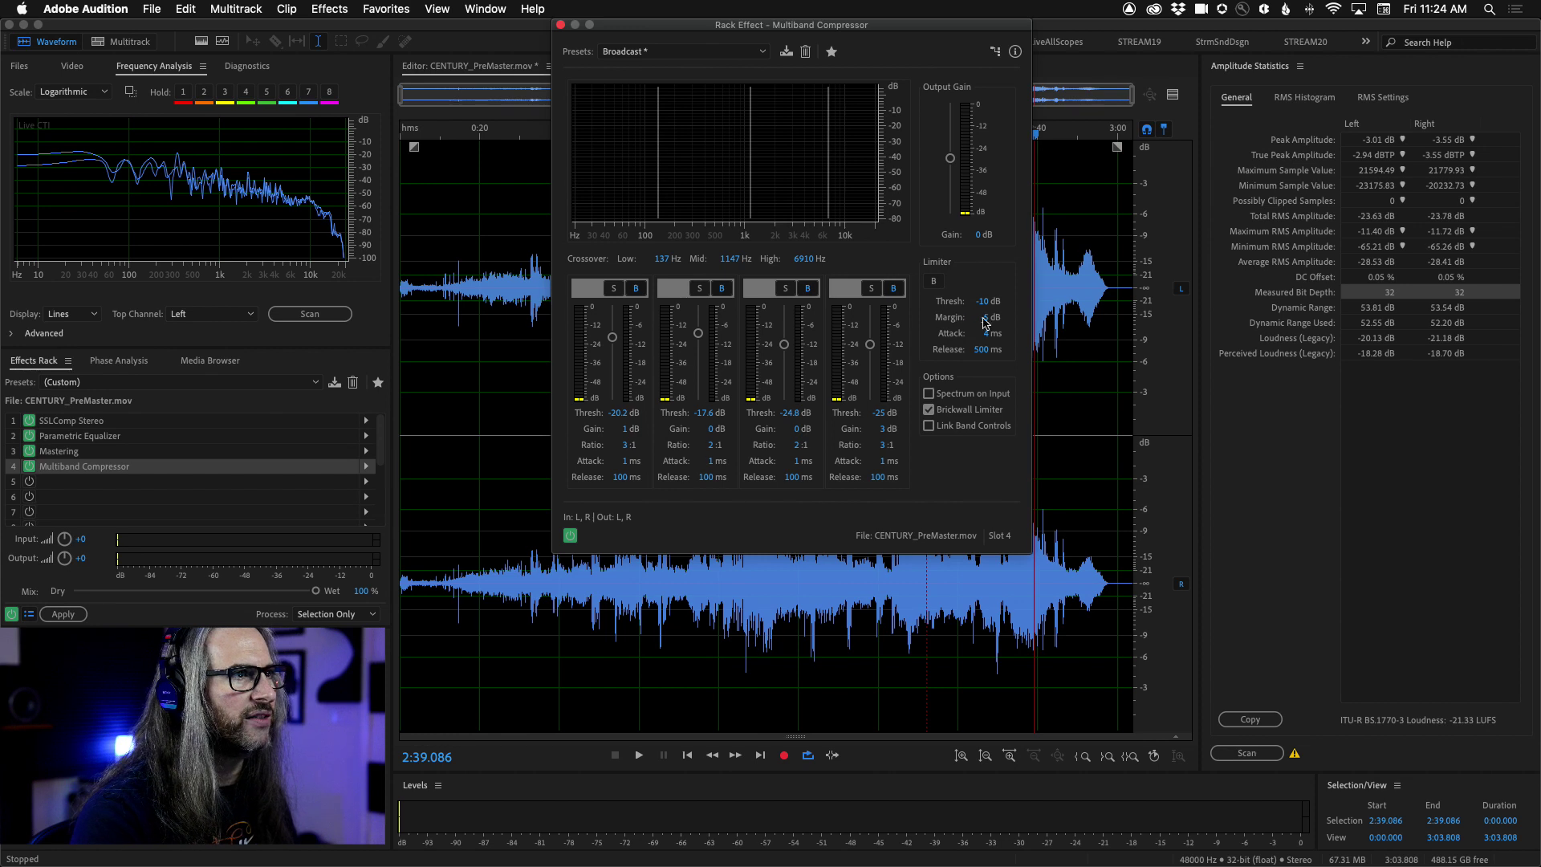
{"action": "left_click_drag", "start_coordinate": [986, 302], "coordinate": [1070, 303]}
- Play the track from 1:13.080 and lower the limiter threshold to -10.8 dB while listening
{"action": "left_click_drag", "start_coordinate": [823, 25], "coordinate": [999, 224]}
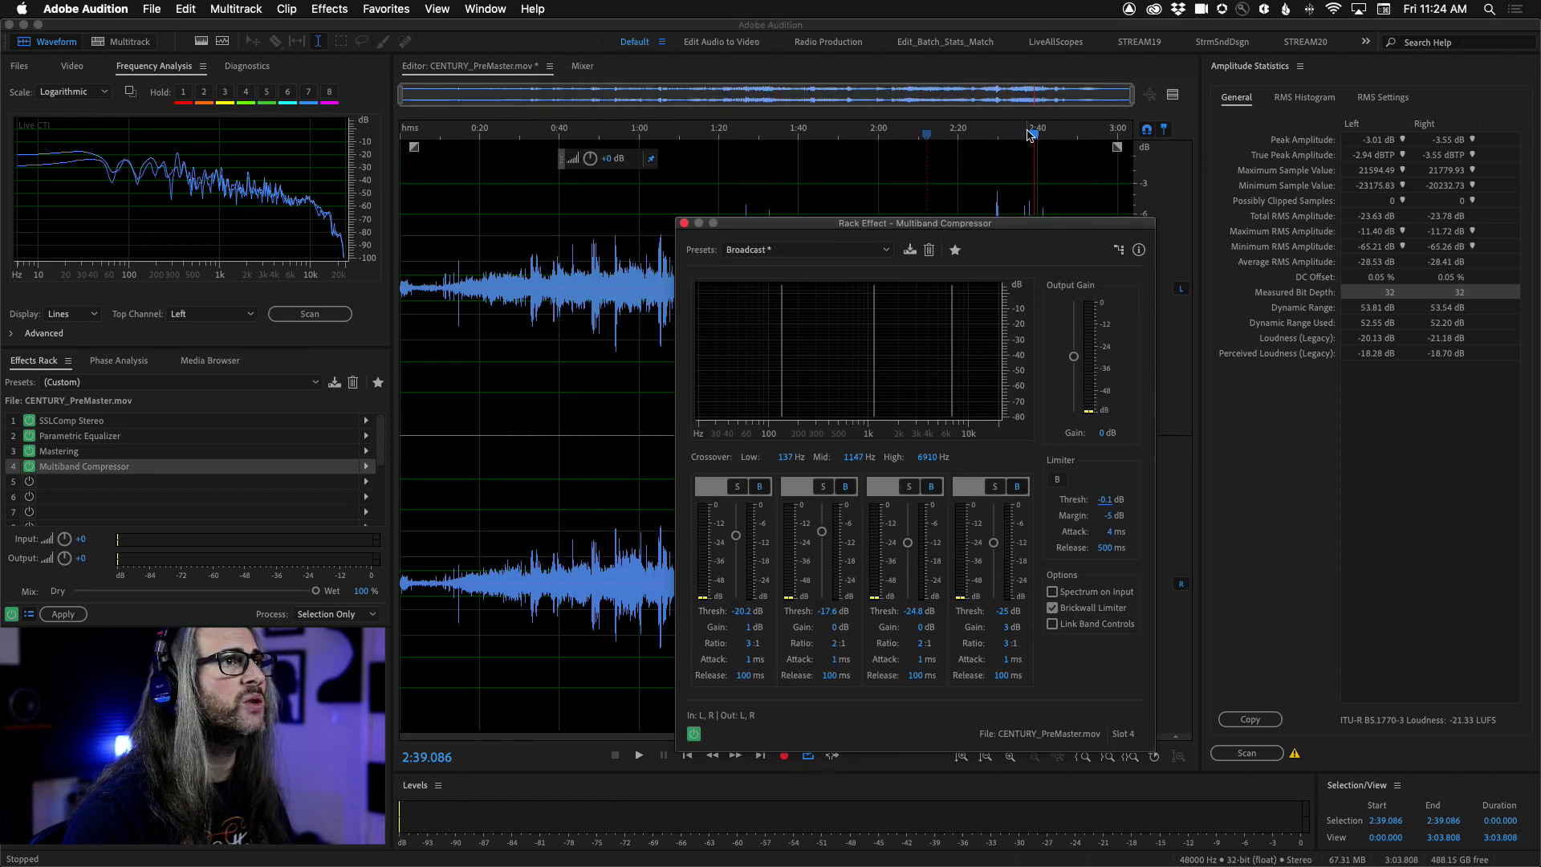
{"action": "left_click", "coordinate": [691, 158]}
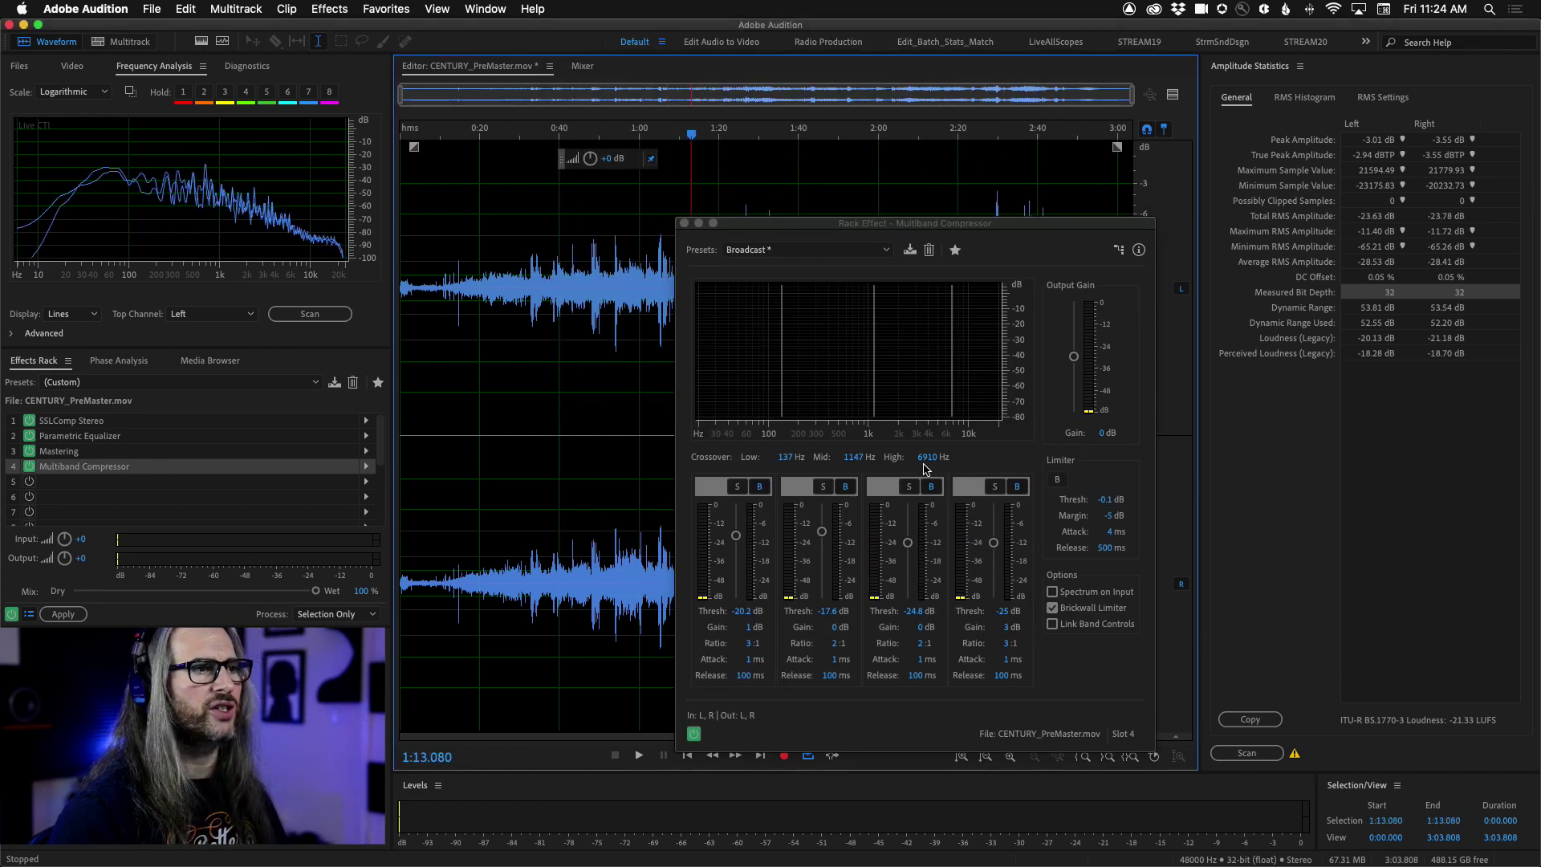
{"action": "left_click_drag", "start_coordinate": [952, 219], "coordinate": [425, 57]}
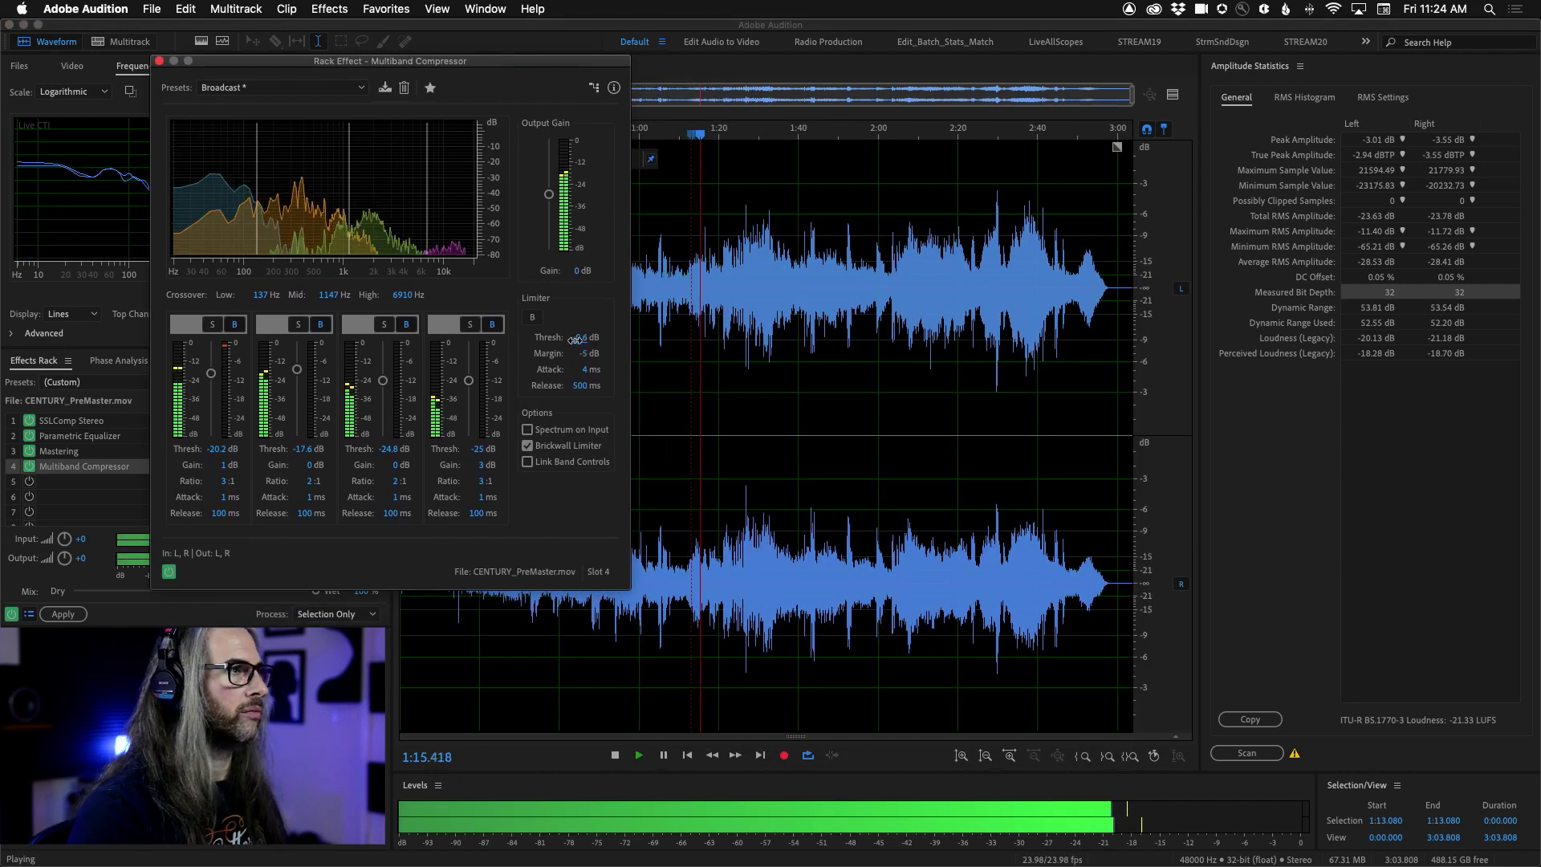
{"action": "left_click_drag", "start_coordinate": [579, 337], "coordinate": [498, 347]}
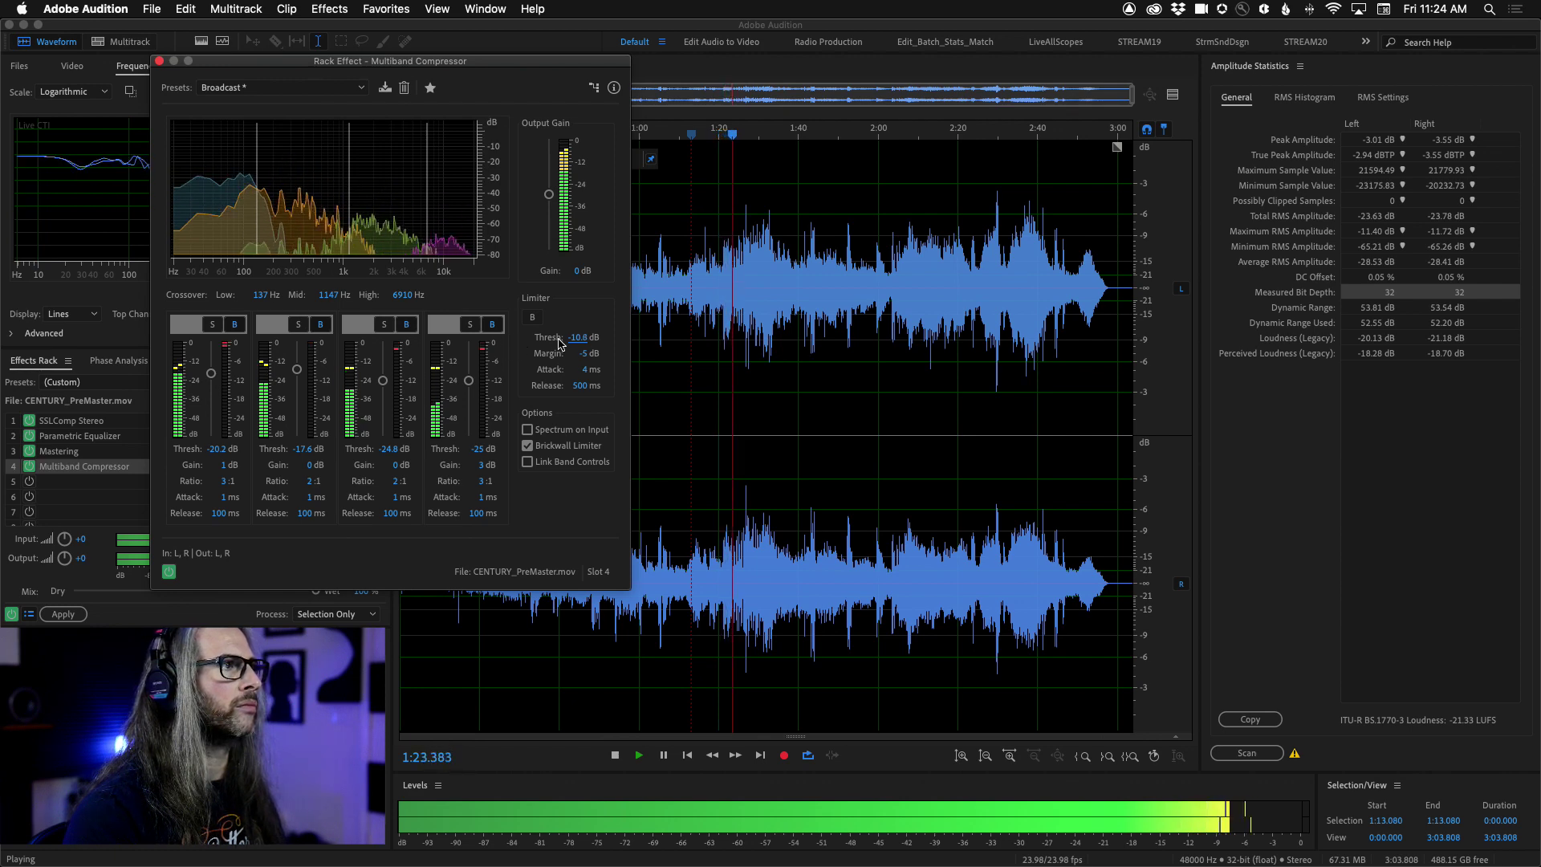
- Compare the playing track with the Multiband Compressor on and off, stop playback and close the effect's settings
{"action": "left_click", "coordinate": [169, 571]}
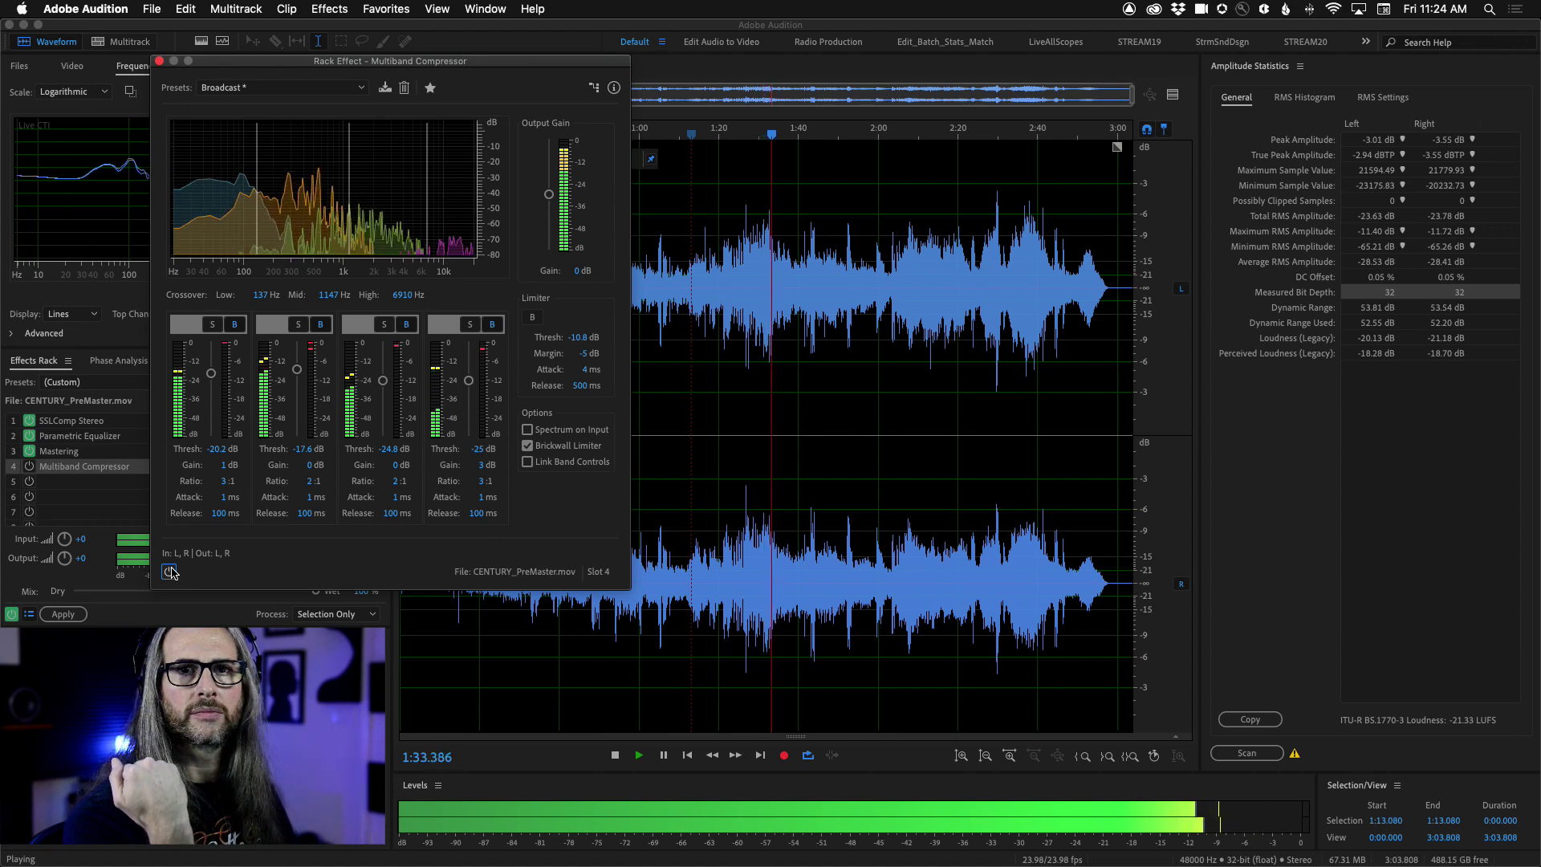
{"action": "left_click", "coordinate": [169, 571]}
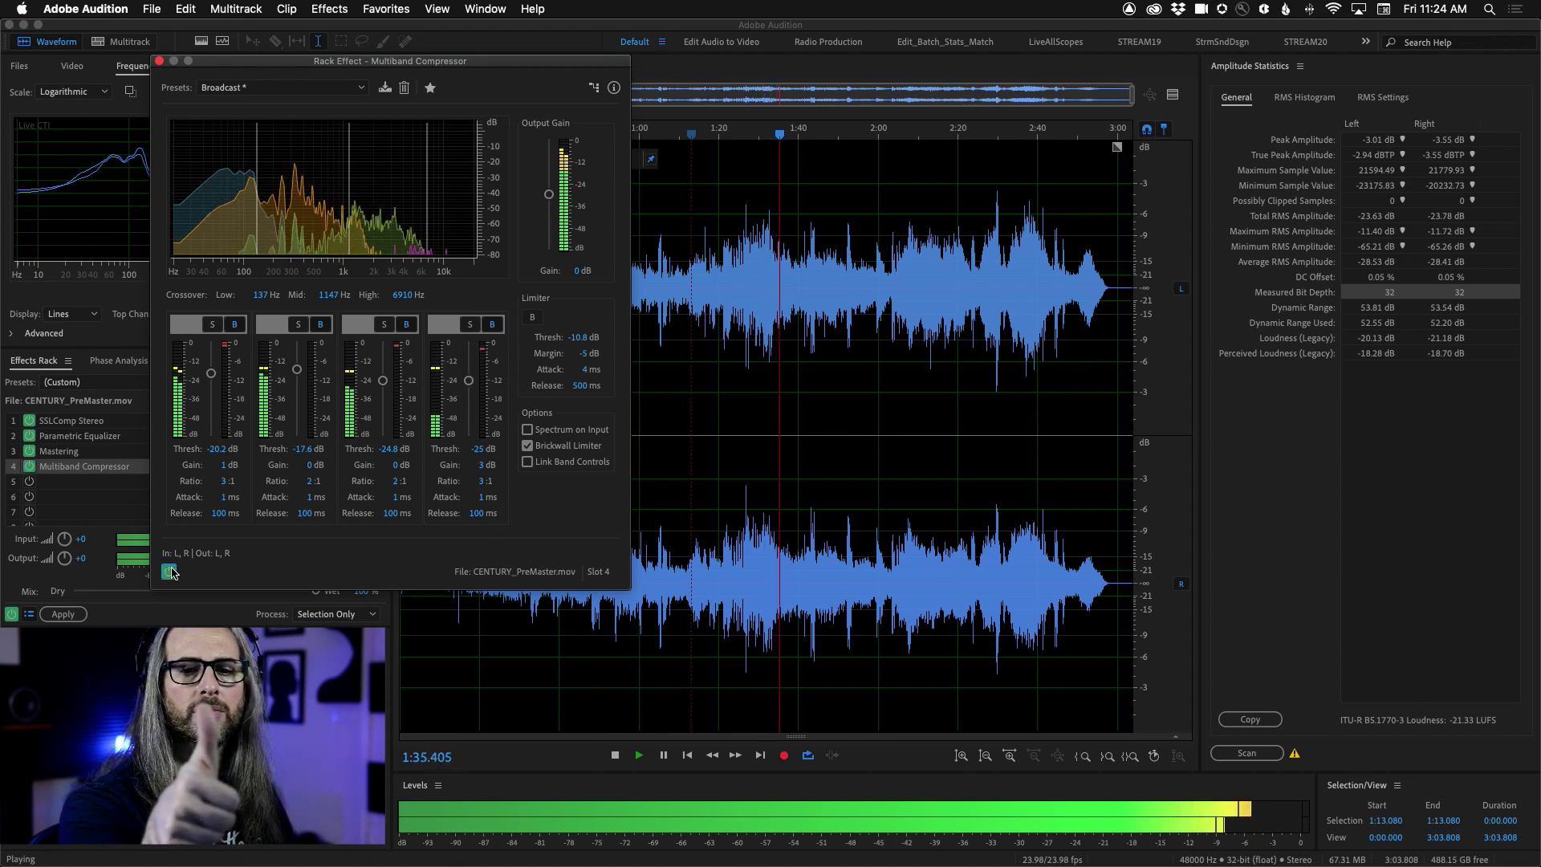
{"action": "left_click", "coordinate": [170, 571]}
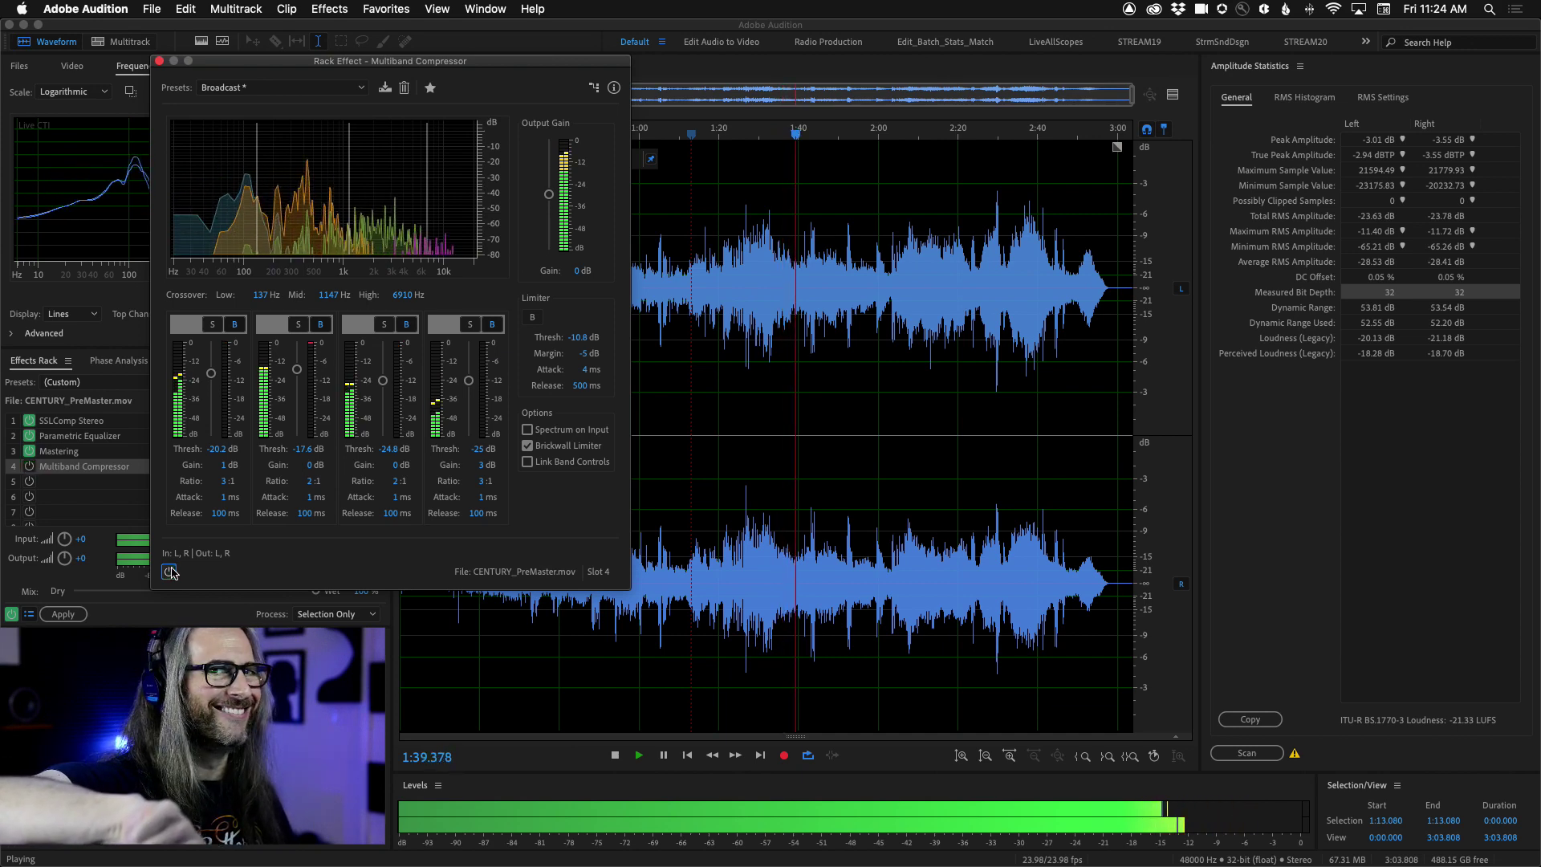
{"action": "left_click", "coordinate": [169, 572]}
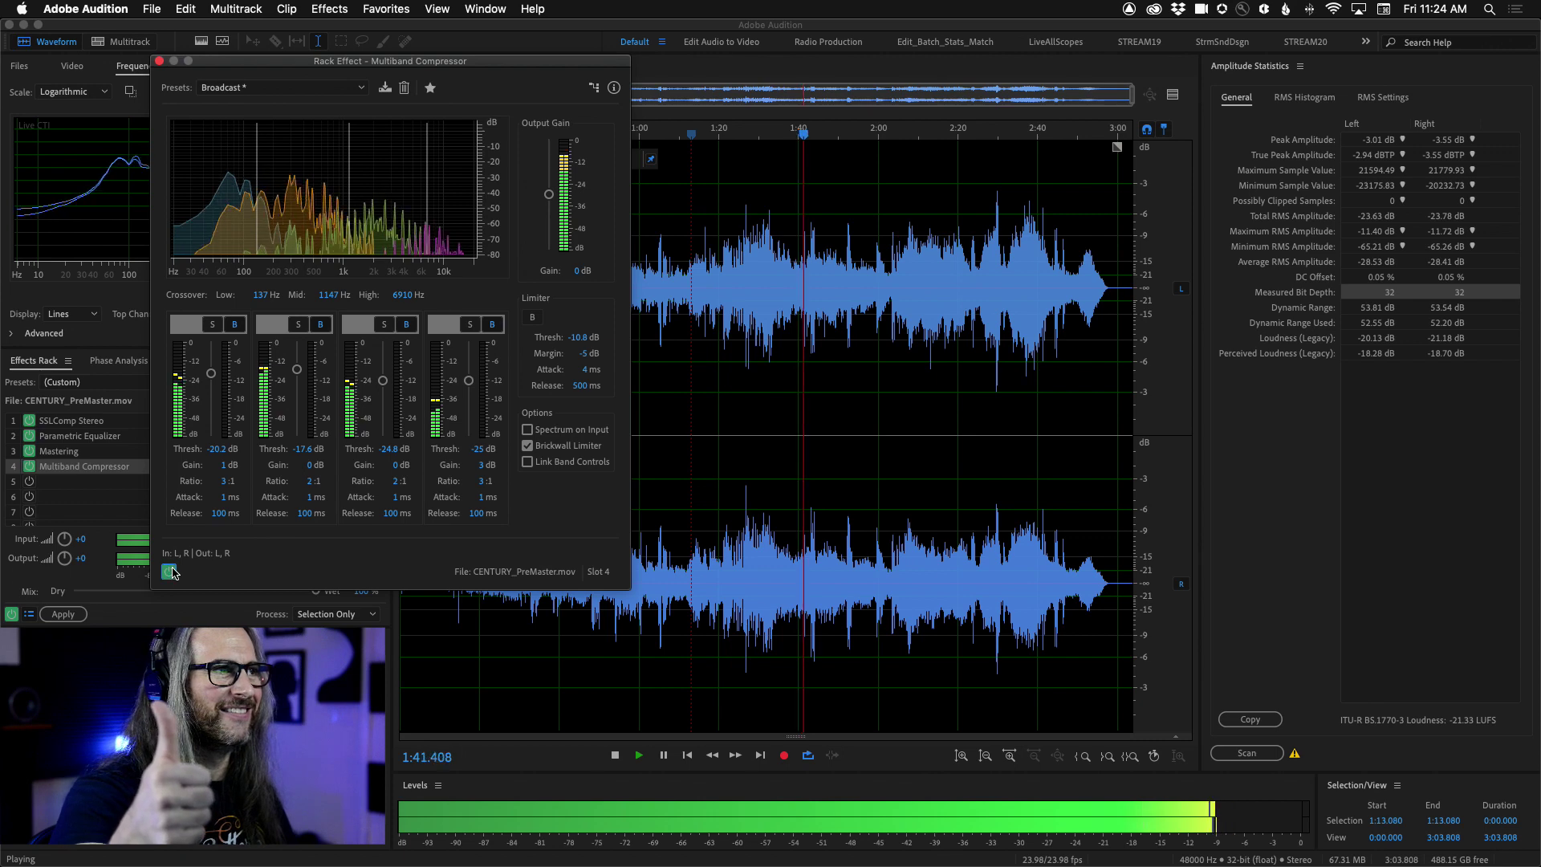
{"action": "left_click", "coordinate": [170, 572]}
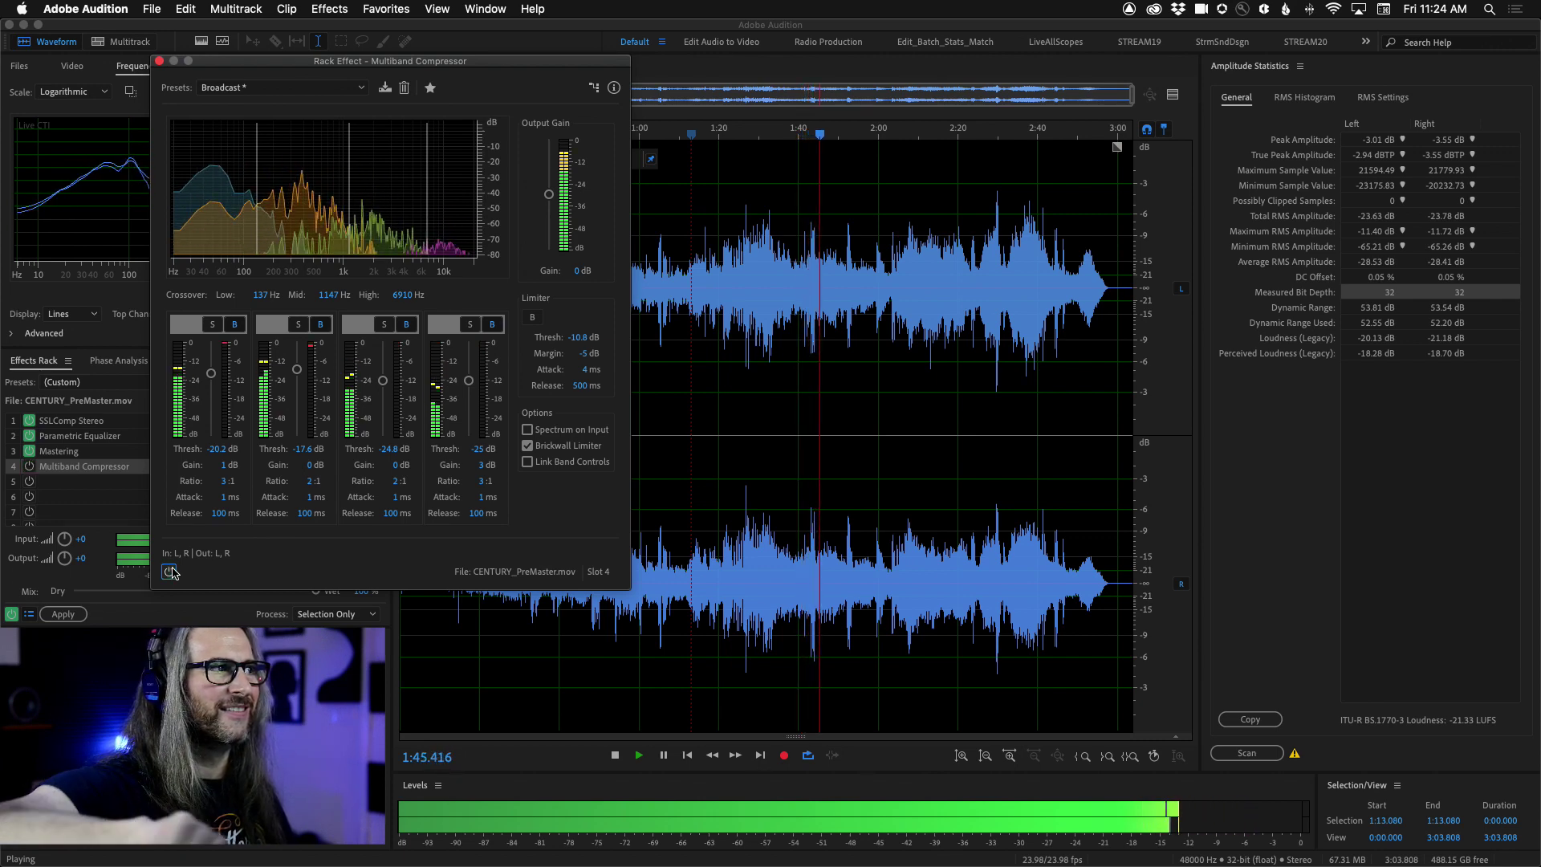
{"action": "key", "text": "space"}
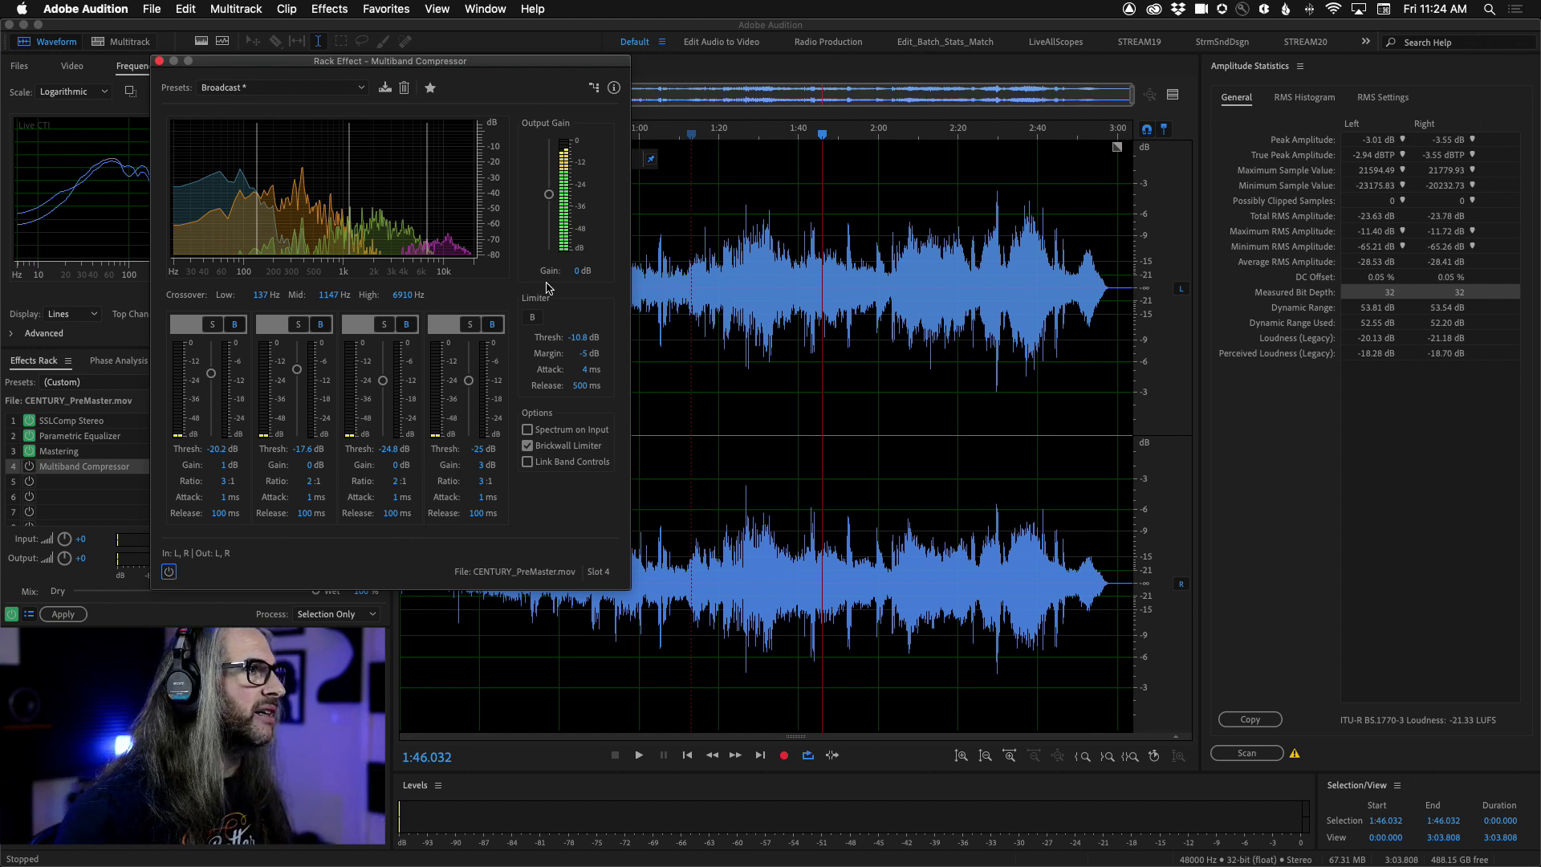
{"action": "left_click", "coordinate": [159, 62]}
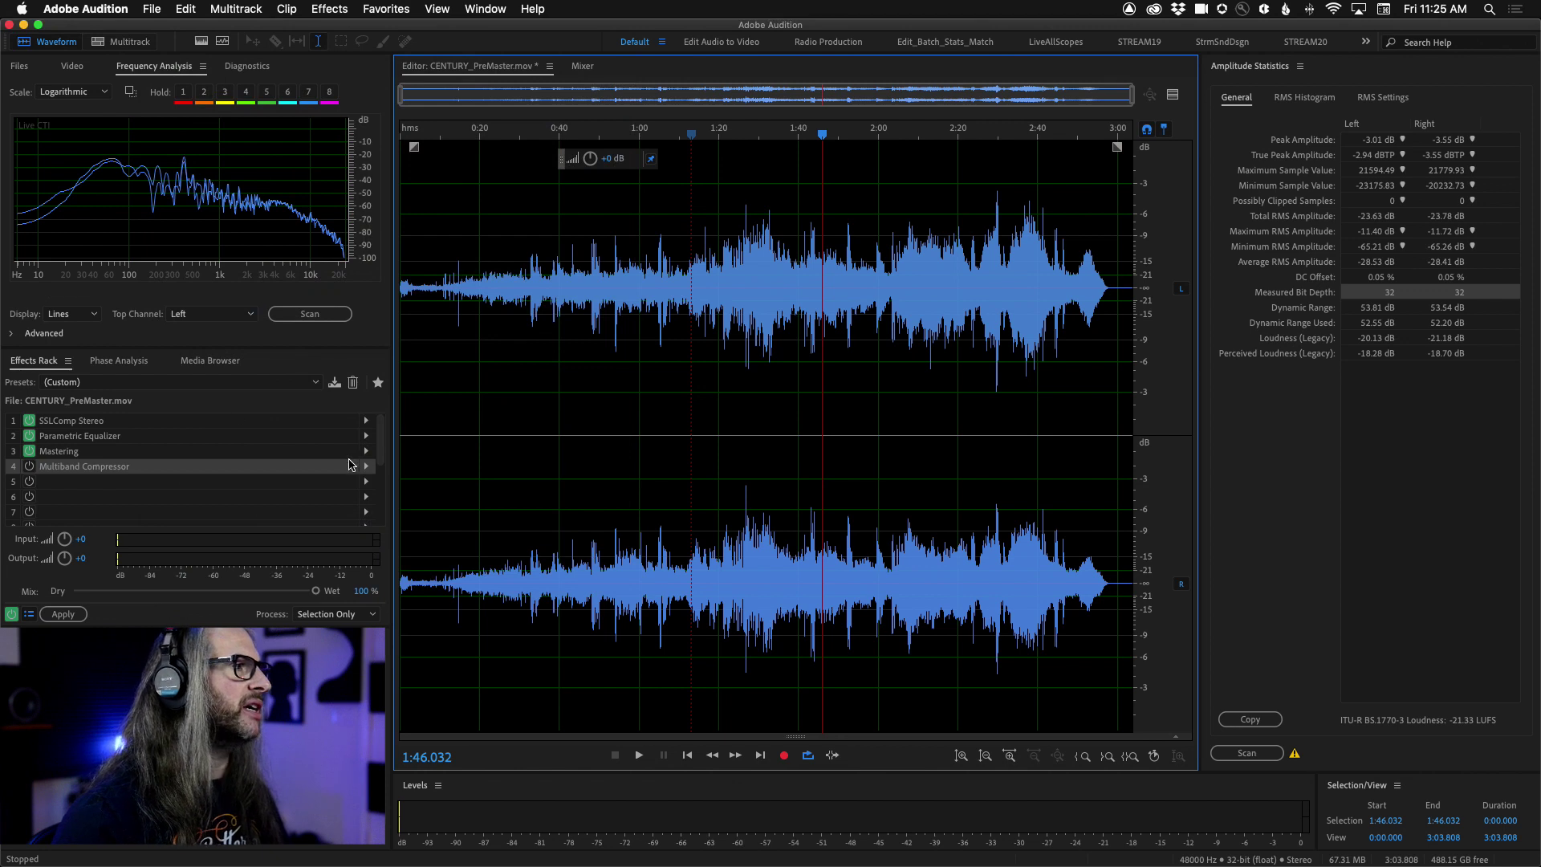
- Replace the Multiband Compressor in slot 4 with the Waves VST3 dynamics effect L3-LL Ultra Stereo
{"action": "left_click", "coordinate": [366, 468]}
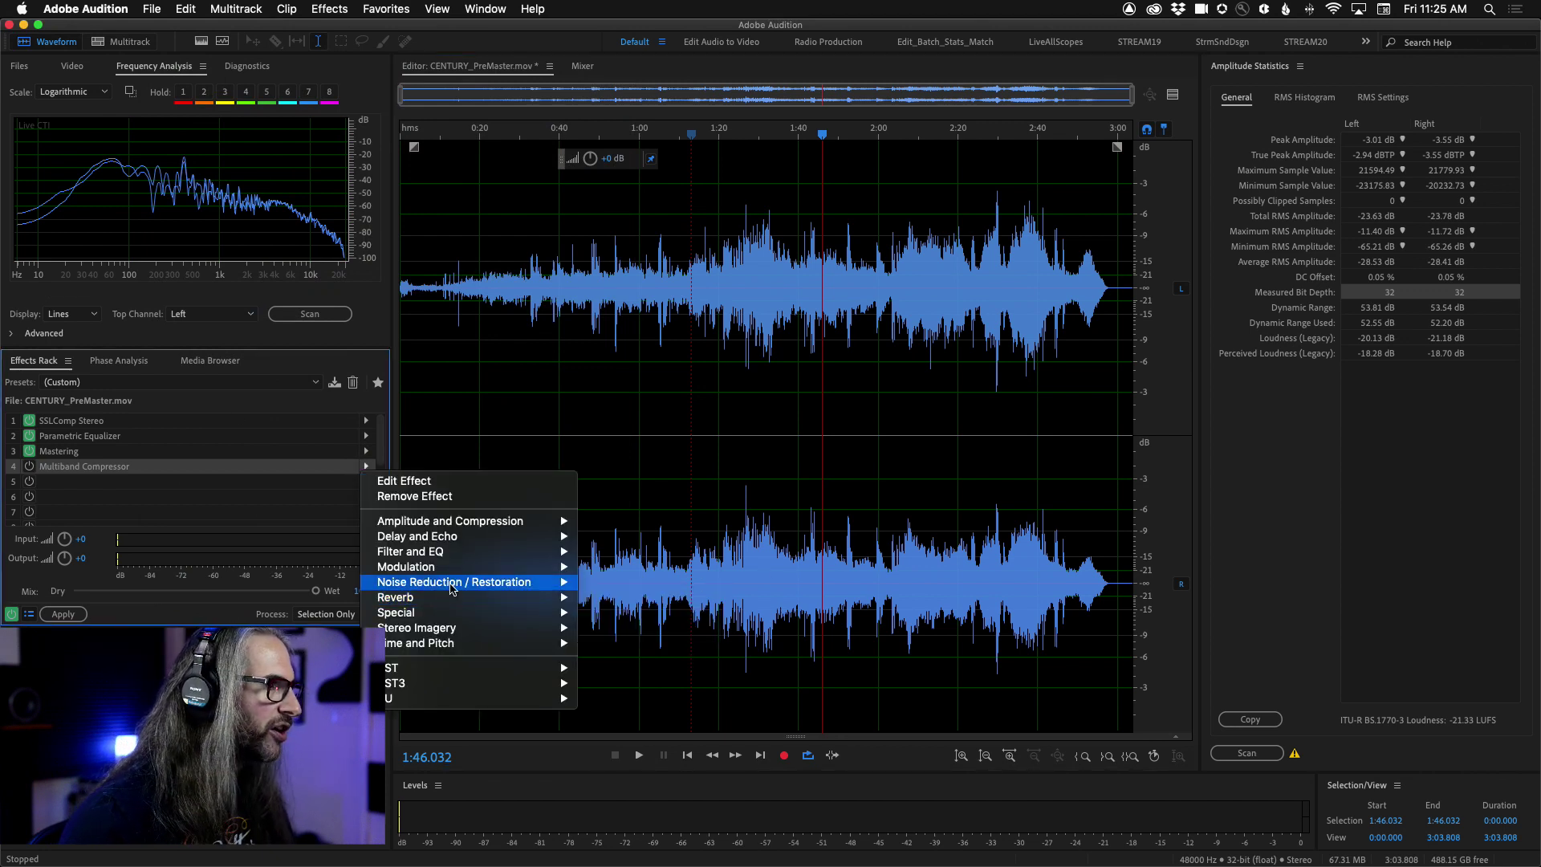
{"action": "mouse_move", "coordinate": [452, 590]}
{"action": "mouse_move", "coordinate": [457, 683]}
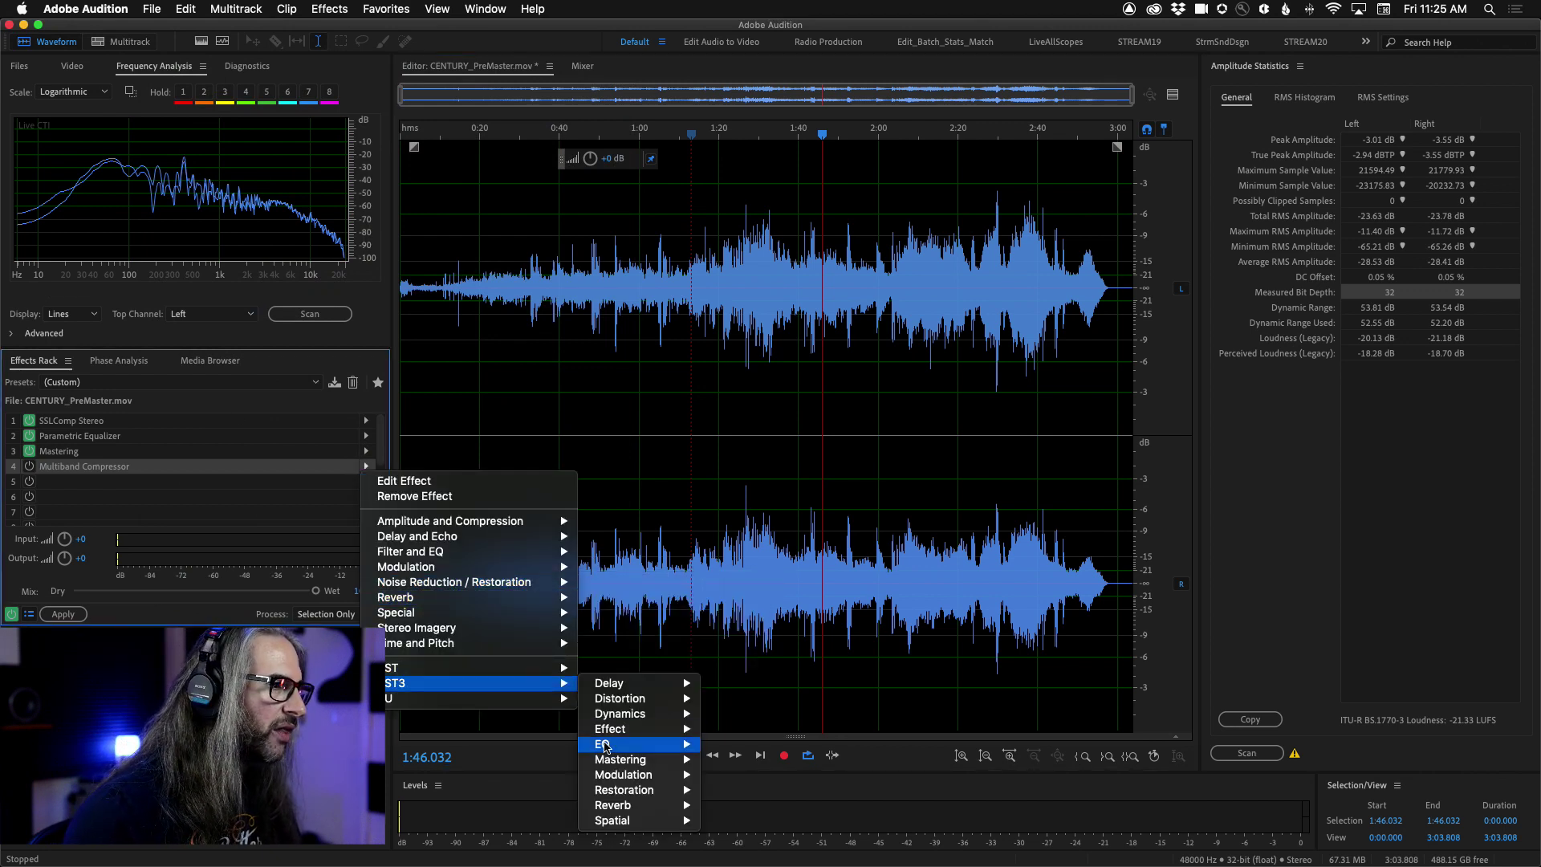
{"action": "mouse_move", "coordinate": [654, 715]}
{"action": "mouse_move", "coordinate": [751, 732]}
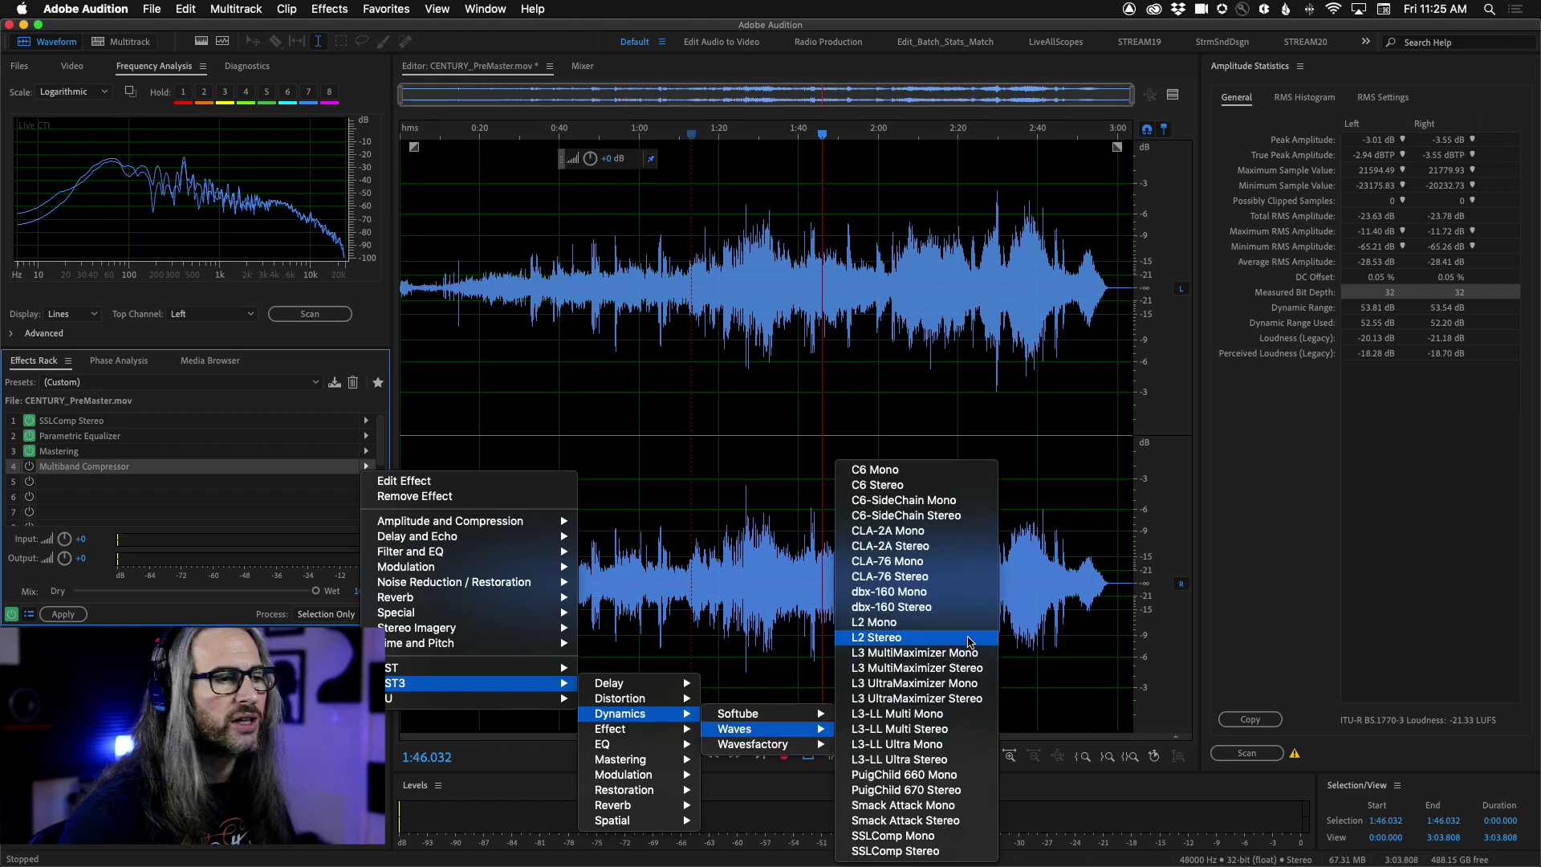
{"action": "left_click", "coordinate": [961, 761]}
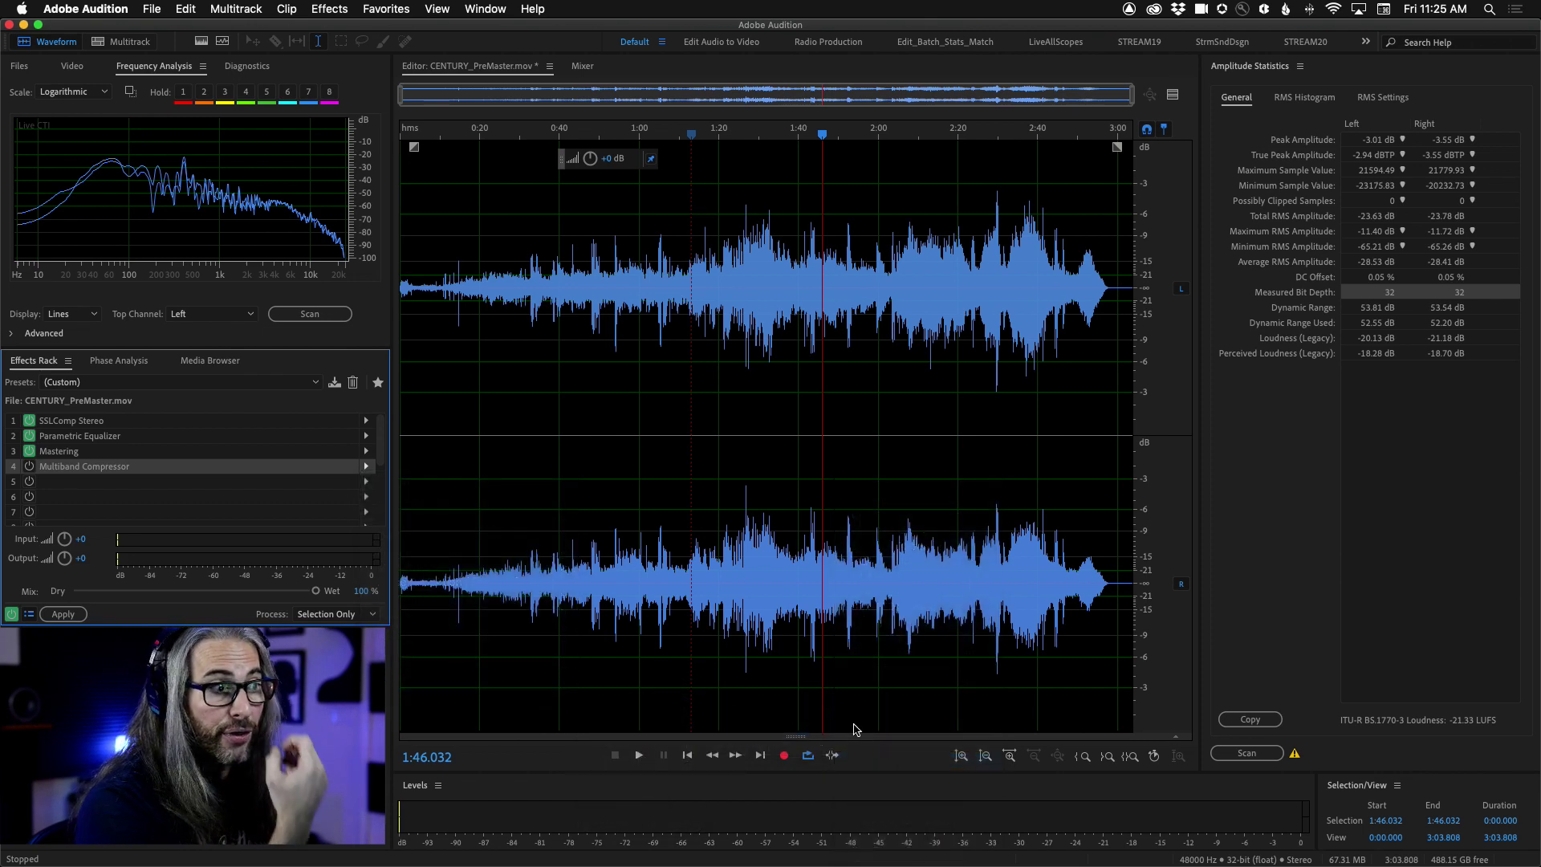
{"action": "left_click_drag", "start_coordinate": [839, 280], "coordinate": [872, 178]}
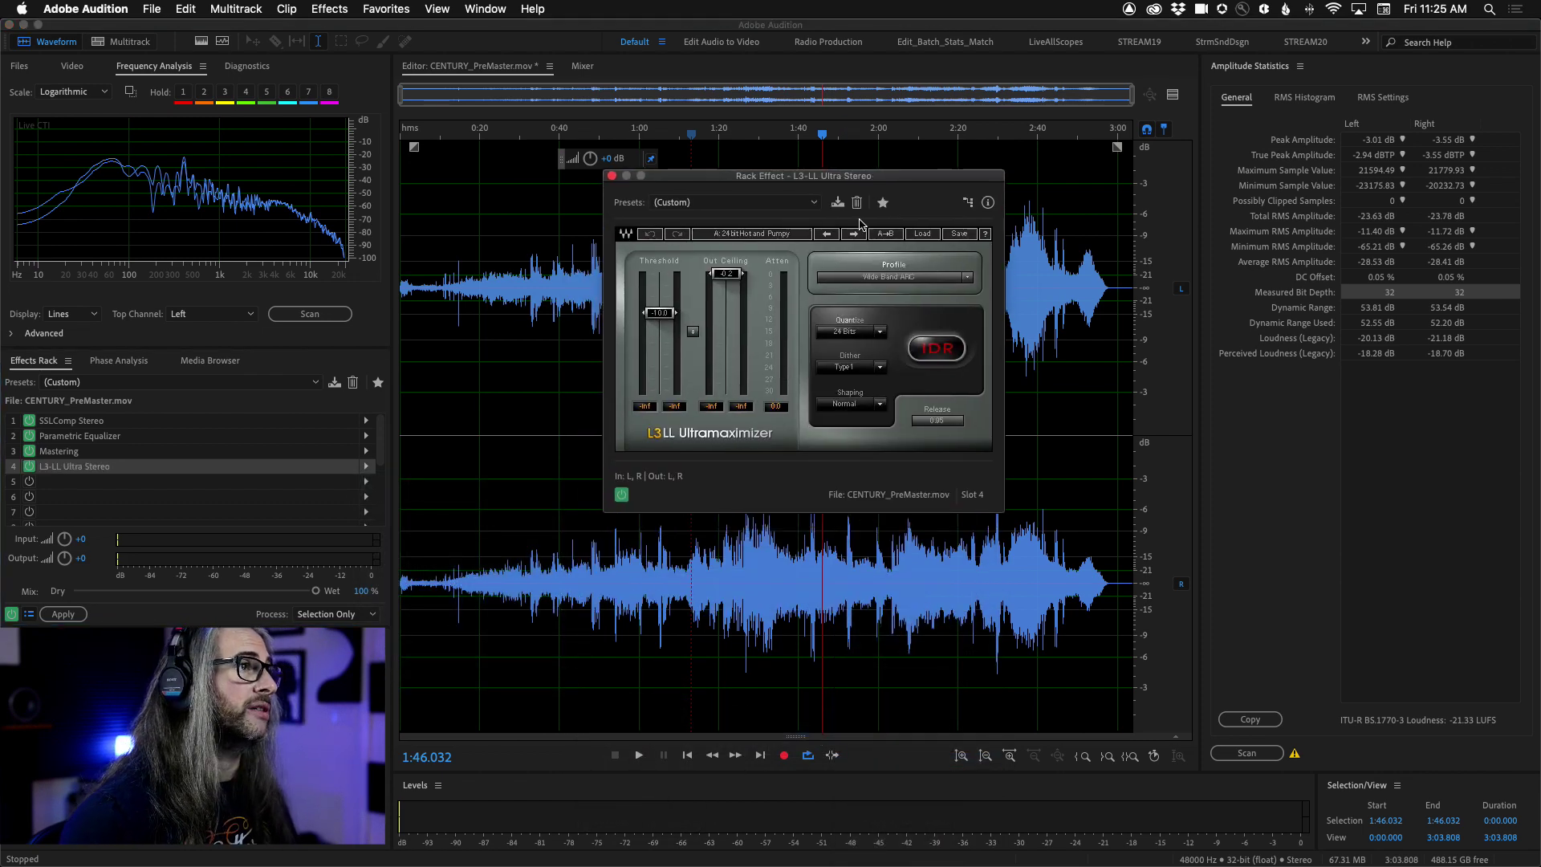
{"action": "left_click", "coordinate": [966, 277]}
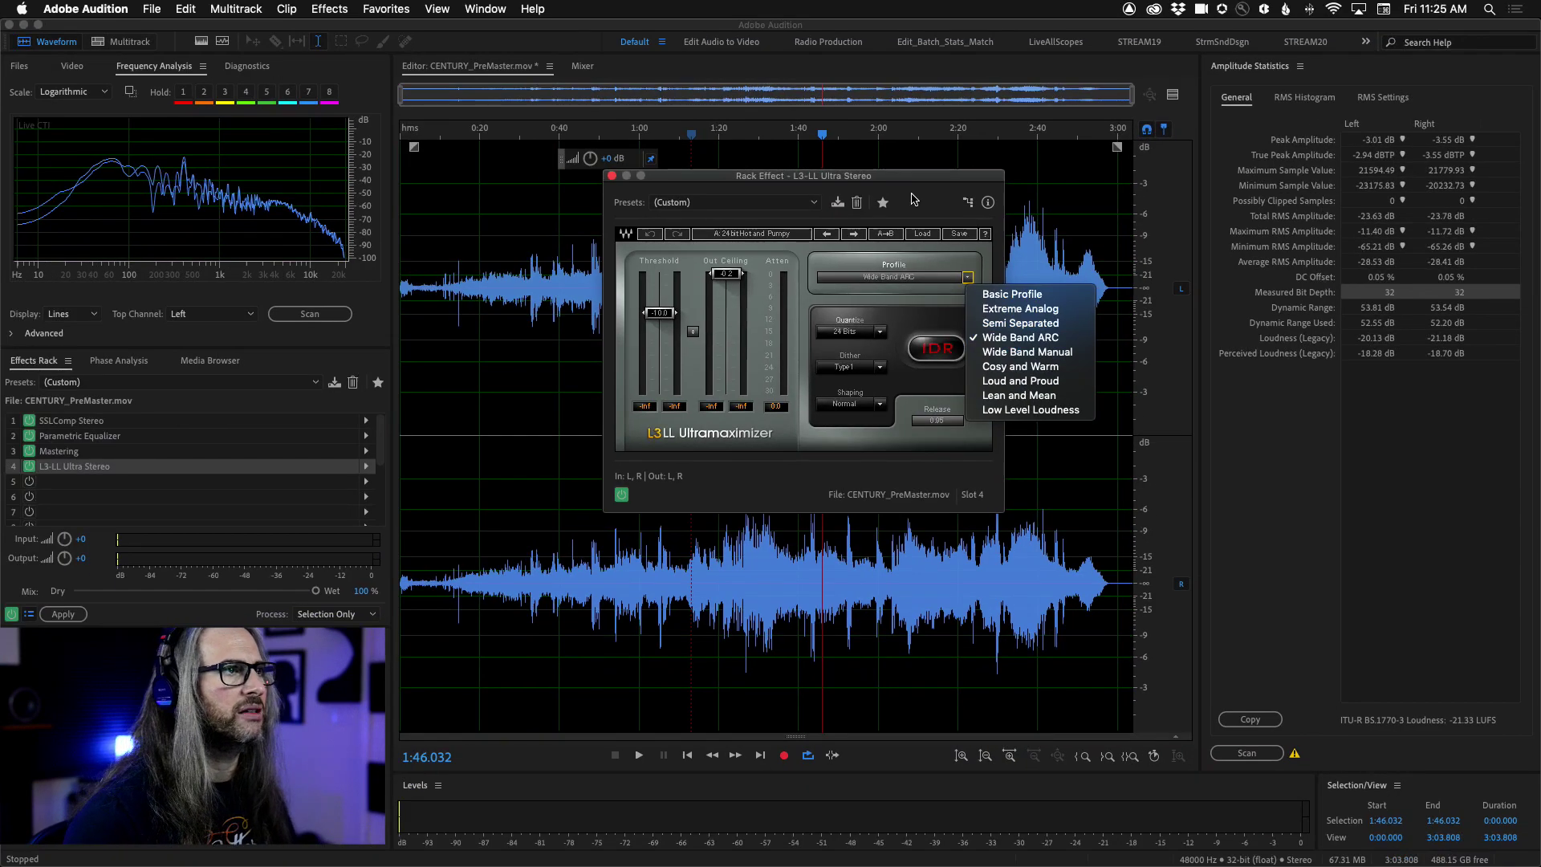
{"action": "left_click", "coordinate": [910, 194]}
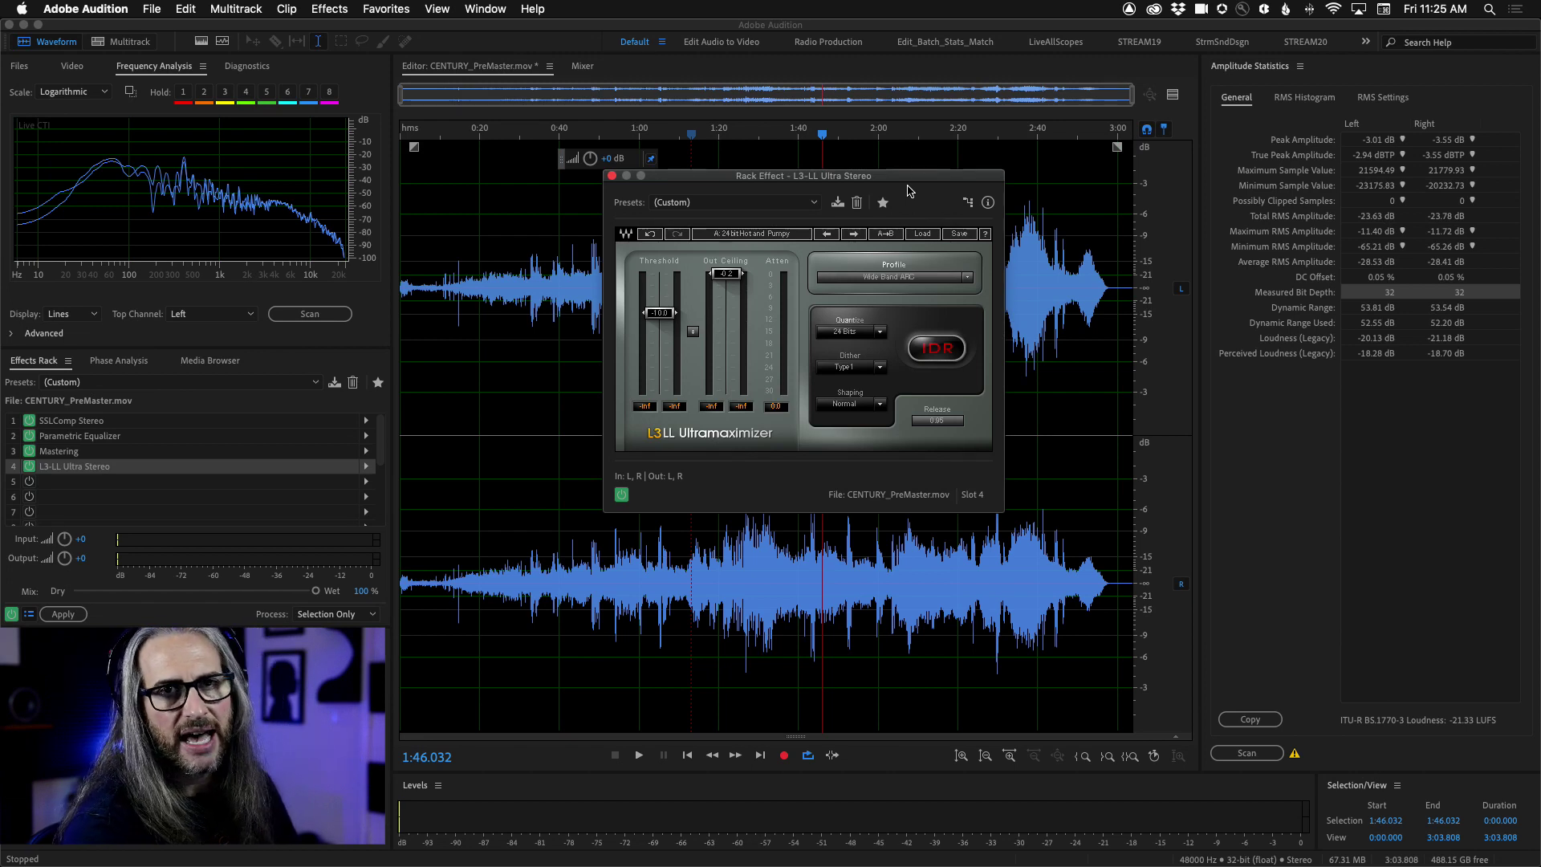
{"action": "left_click", "coordinate": [883, 404]}
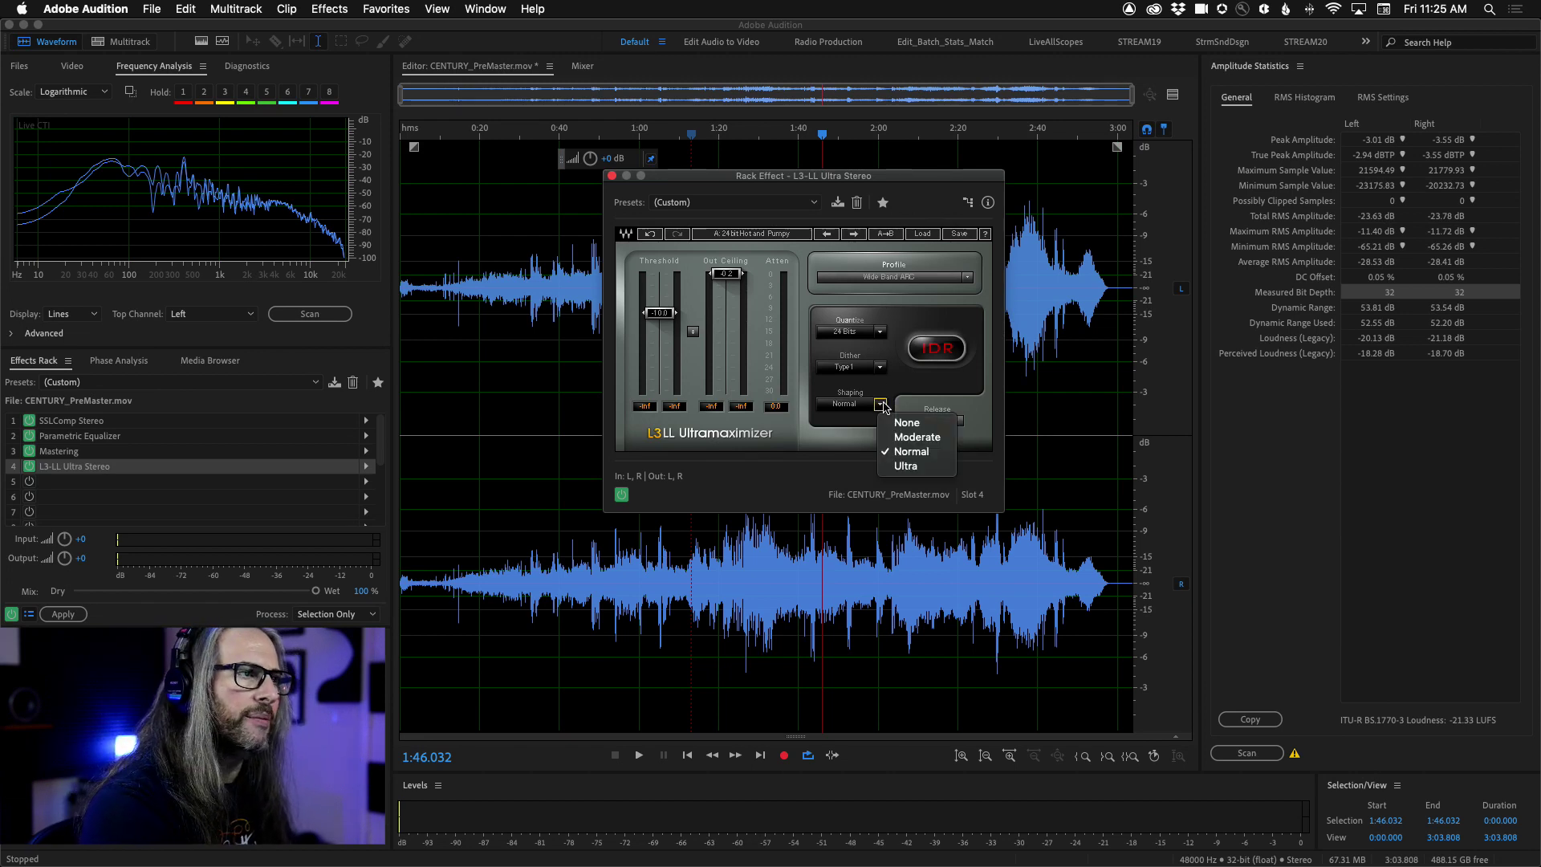
{"action": "left_click", "coordinate": [919, 467]}
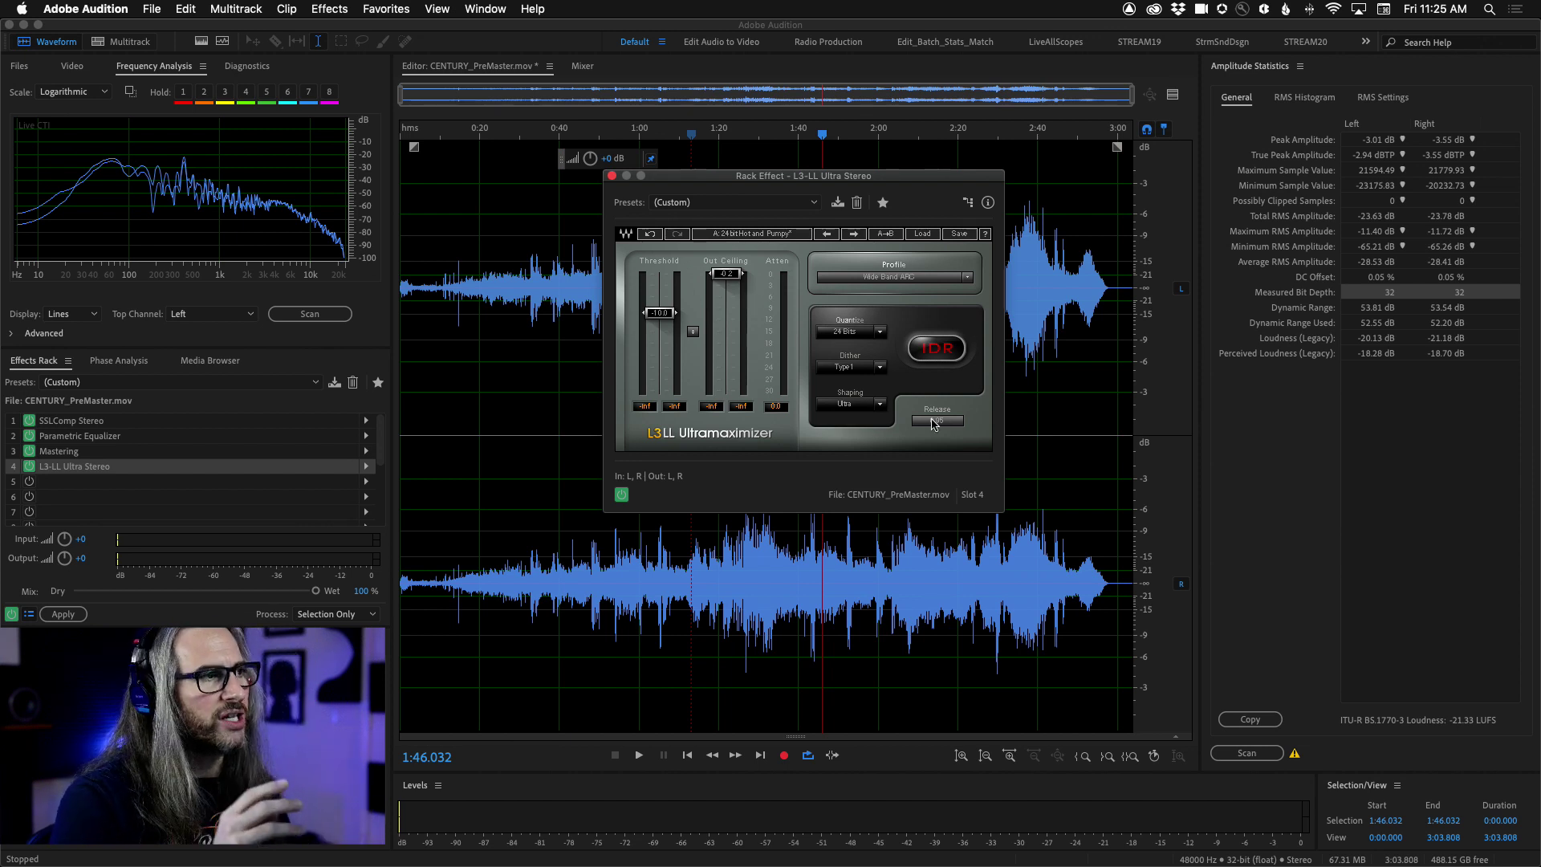
{"action": "left_click", "coordinate": [880, 404]}
{"action": "left_click", "coordinate": [853, 436]}
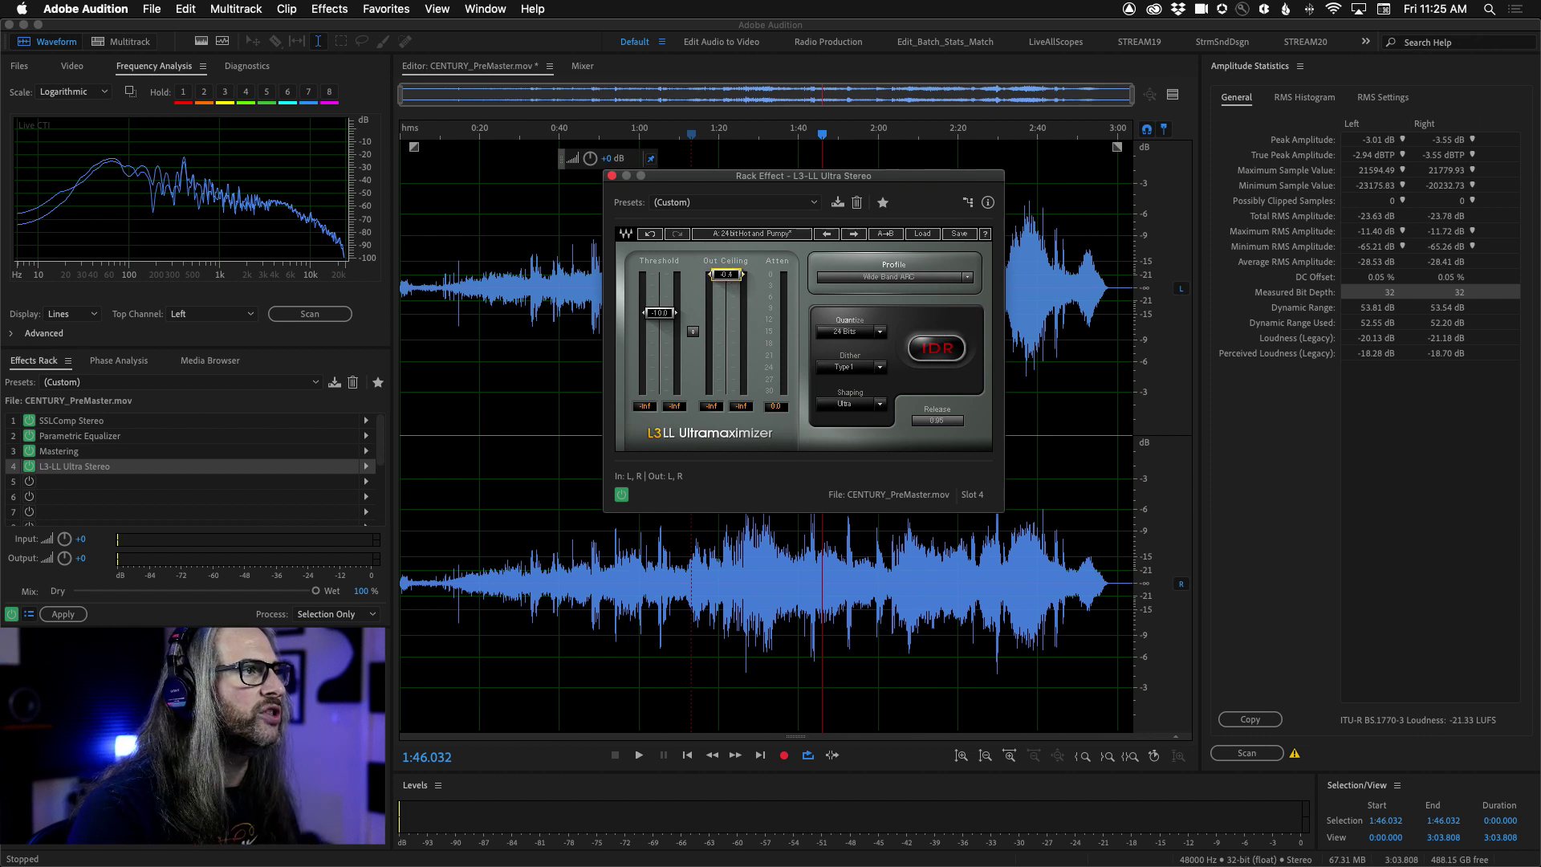
- Lower the Ultramaximizer's output ceiling to about -5.4 dB and its threshold to about -11 dB, with the track playing
{"action": "left_click_drag", "start_coordinate": [727, 284], "coordinate": [727, 300]}
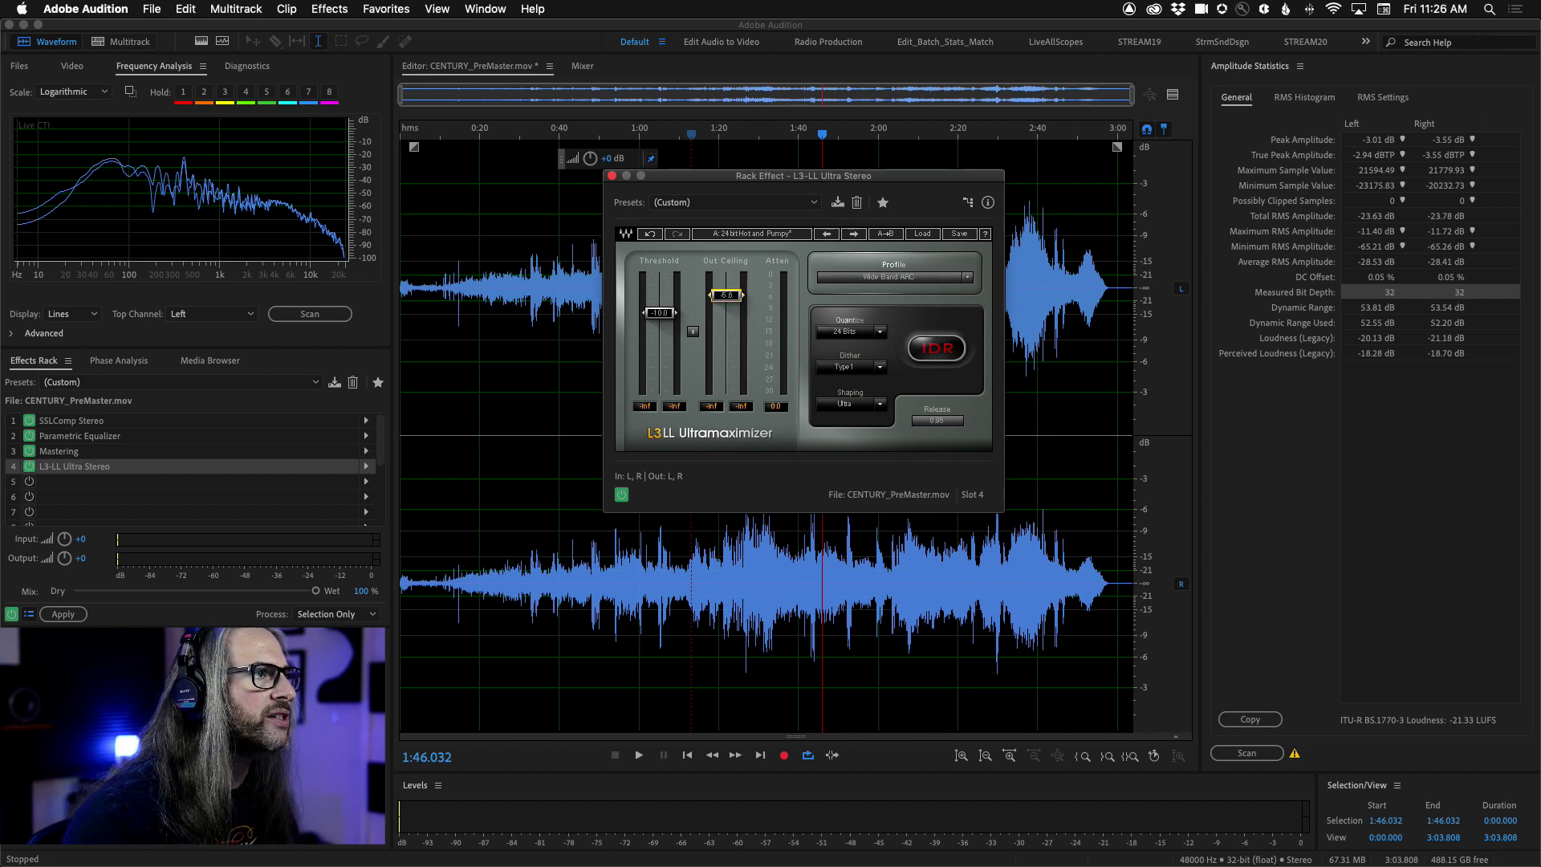
{"action": "mouse_move", "coordinate": [643, 314]}
{"action": "left_mouse_down"}
{"action": "mouse_move", "coordinate": [646, 271]}
{"action": "mouse_move", "coordinate": [661, 318]}
{"action": "left_mouse_up"}
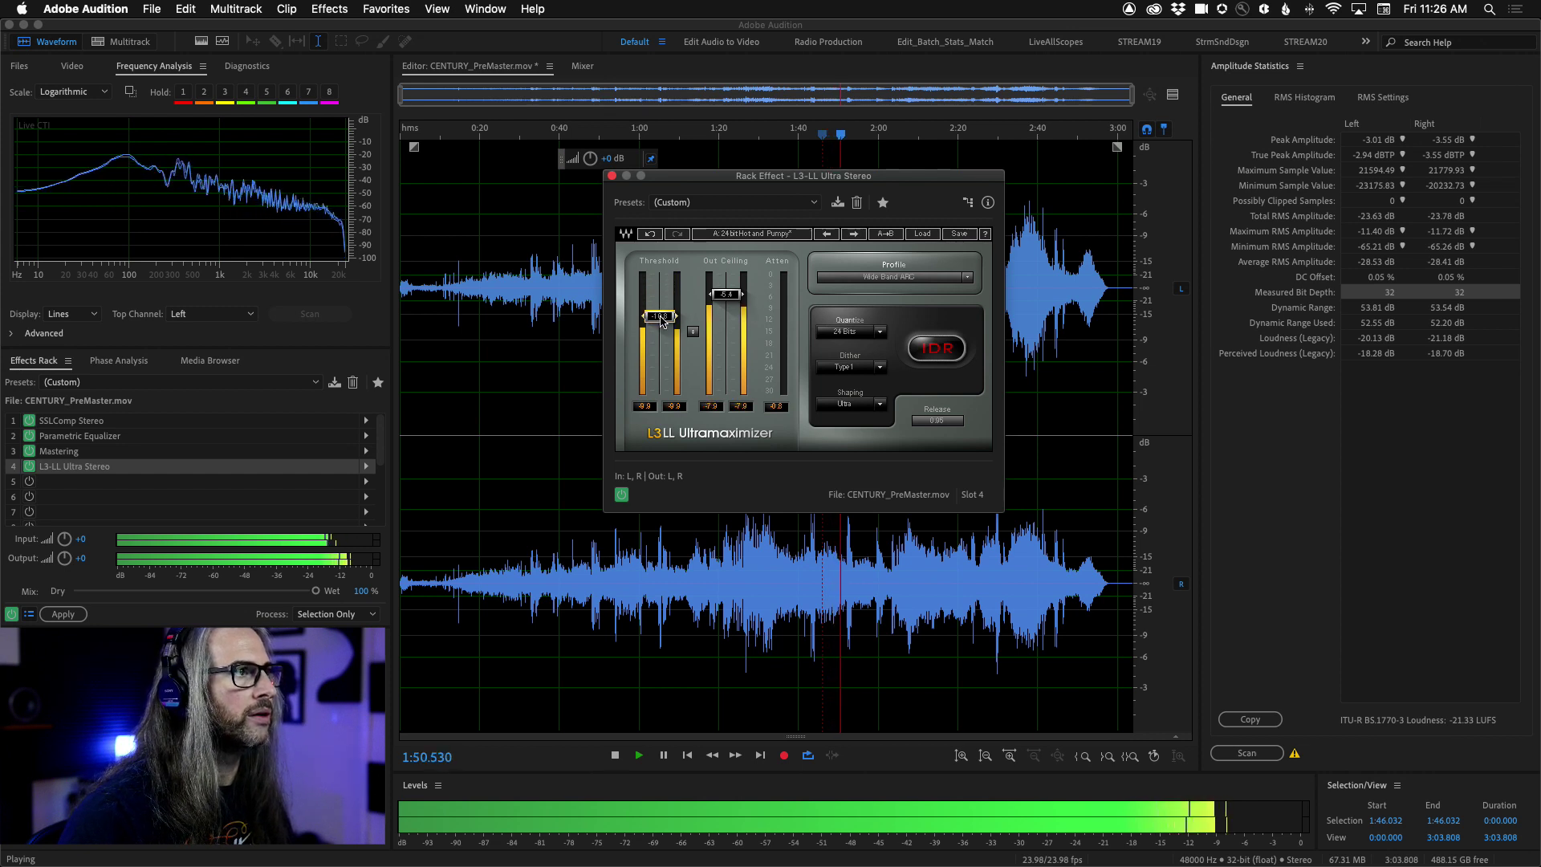
- Compare the mix with the whole Effects Rack off and on, and stop playback with the video picture shown
{"action": "left_click", "coordinate": [12, 615]}
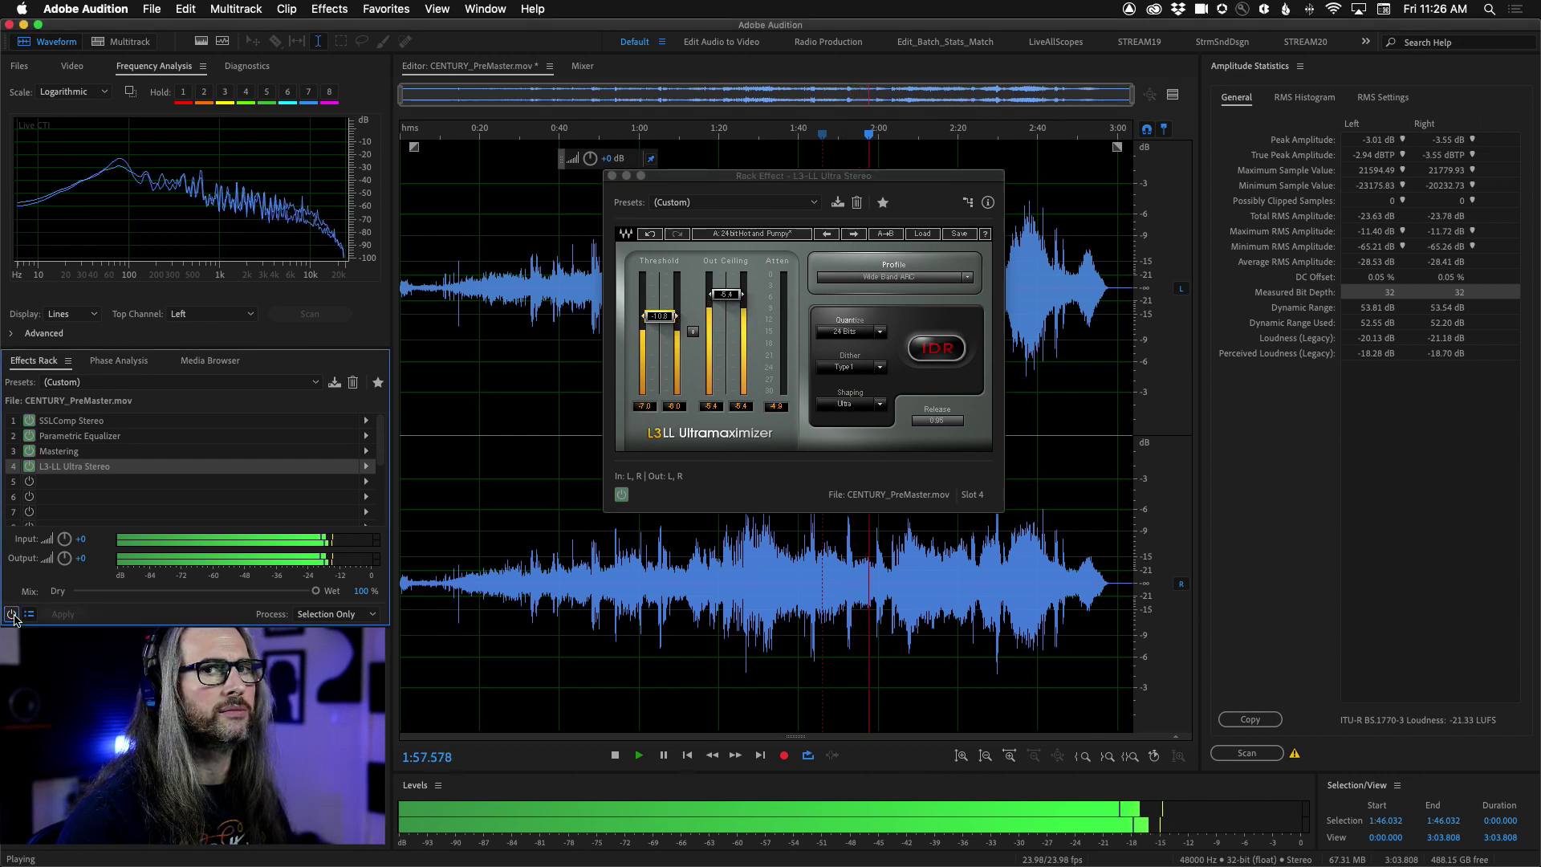
{"action": "left_click", "coordinate": [12, 615]}
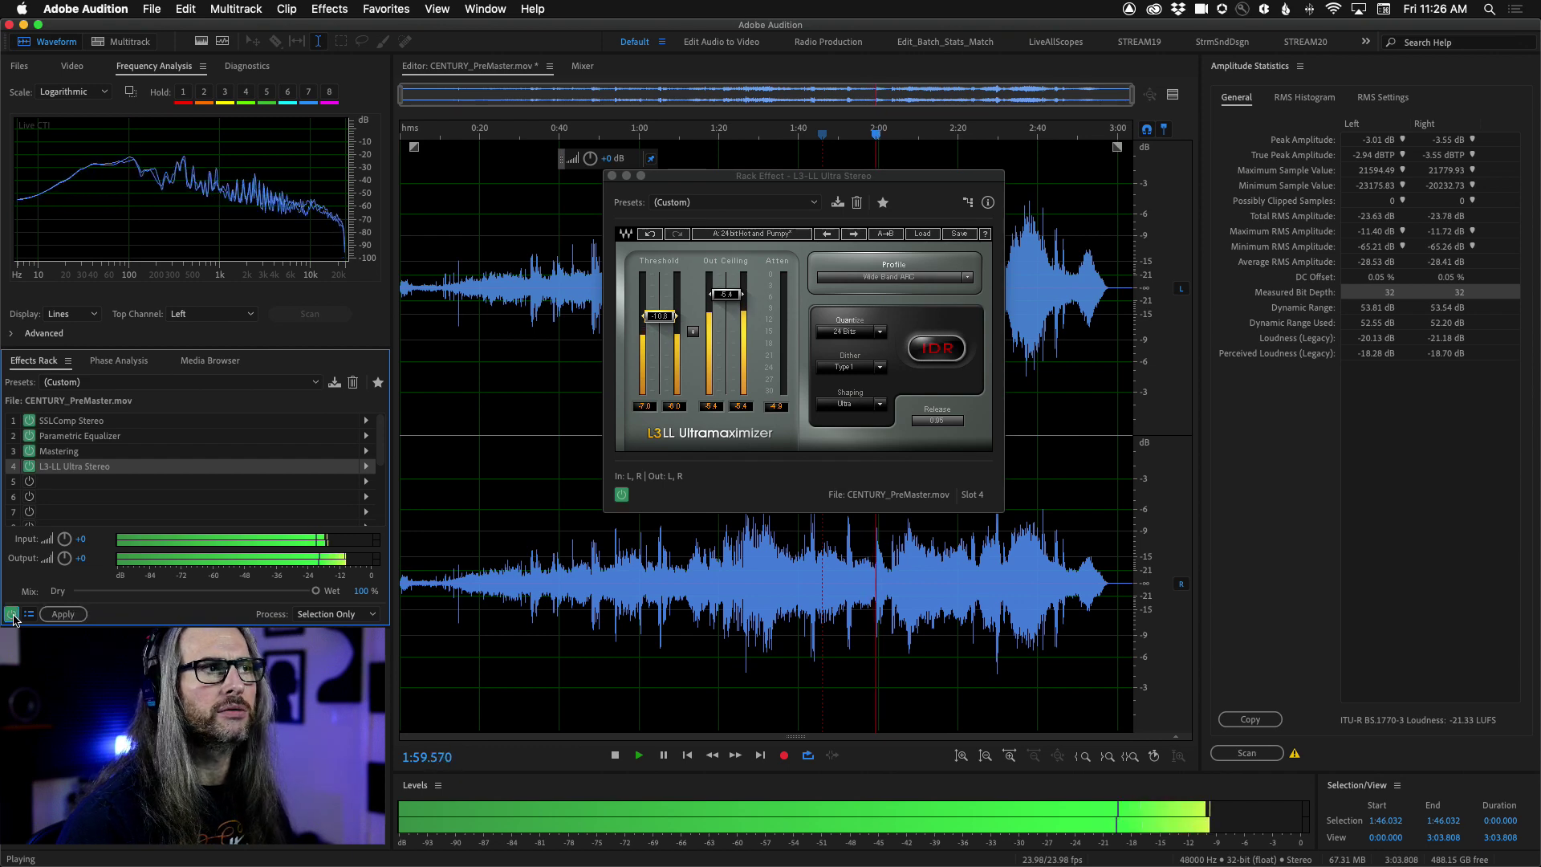
{"action": "left_click", "coordinate": [72, 67]}
{"action": "key", "text": "space"}
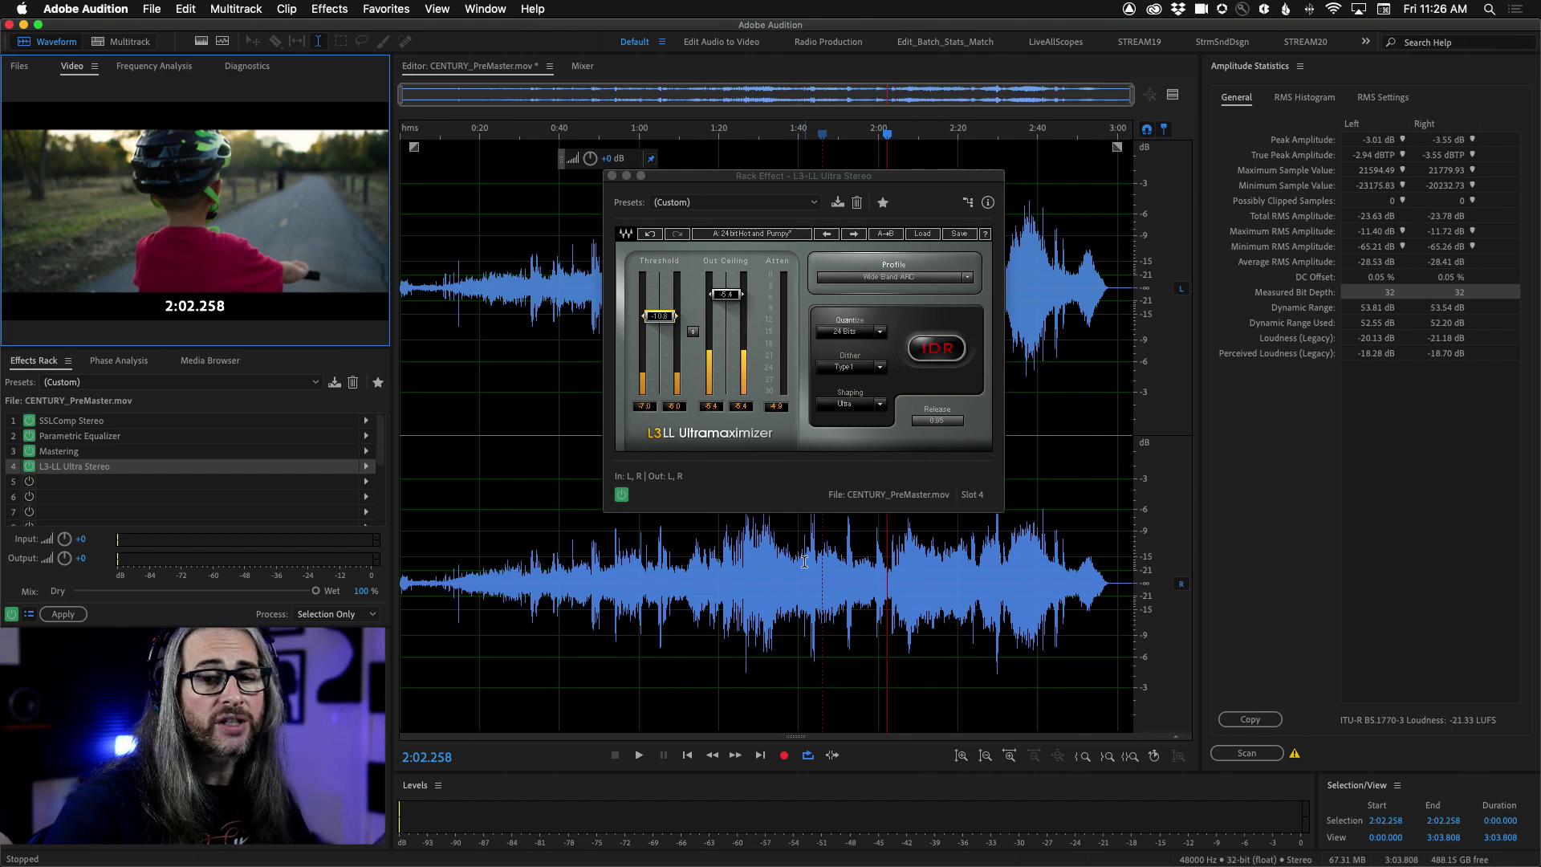